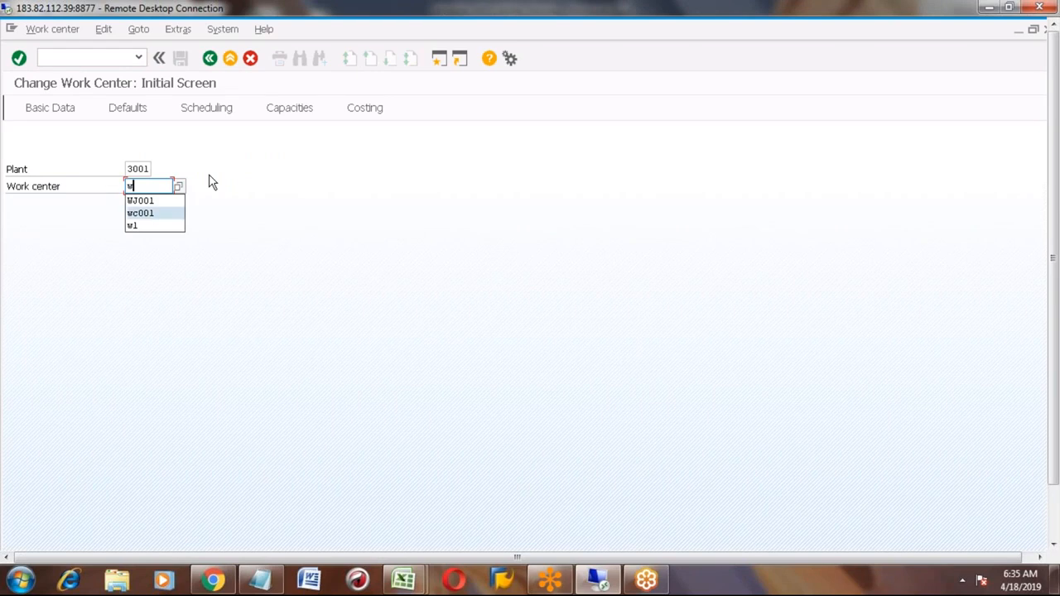
Open work center WC001 in plant 3001 and review its capacity, scheduling and costing formulas
{"action": "key", "text": "Return"}
{"action": "key", "text": "Return"}
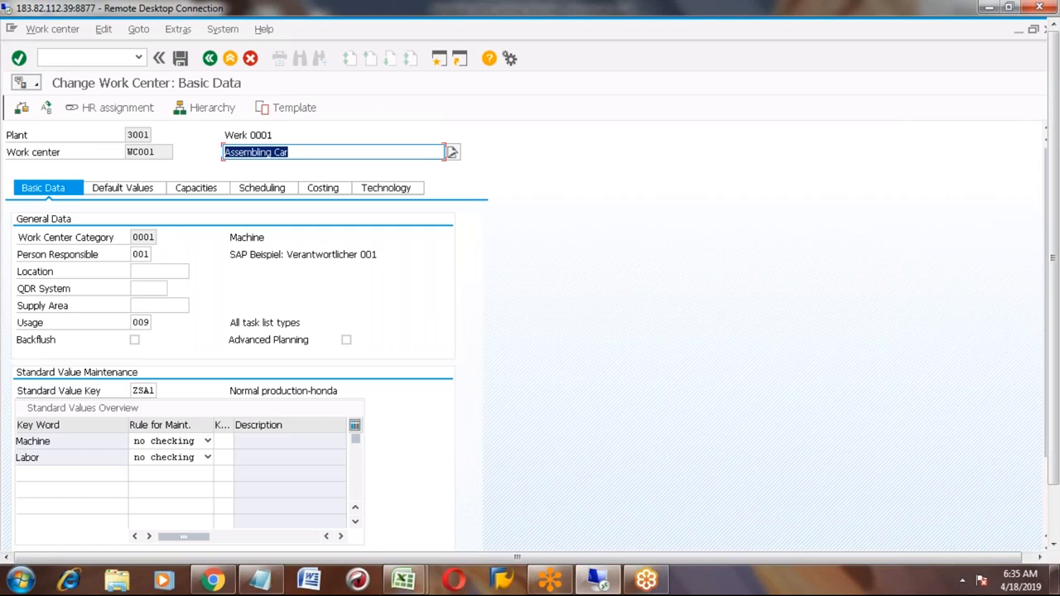
{"action": "left_click", "coordinate": [200, 189]}
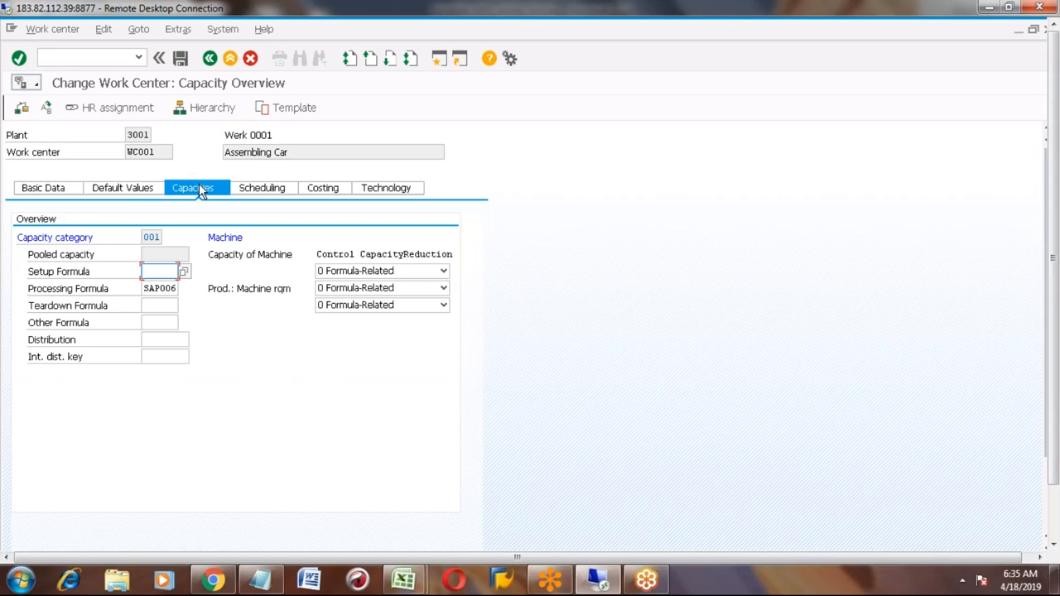
{"action": "left_click", "coordinate": [252, 189]}
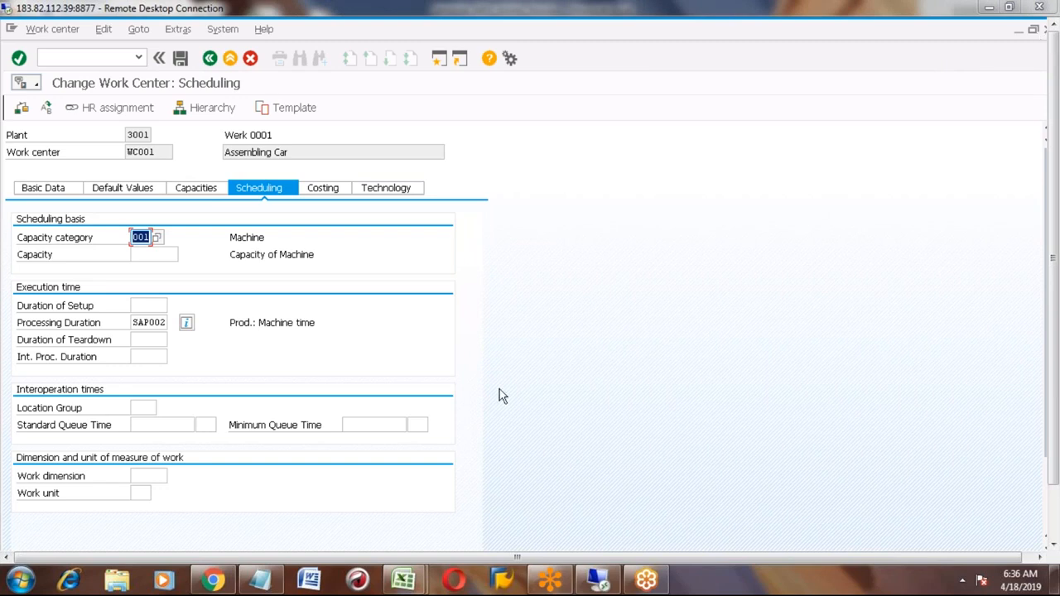
{"action": "left_click", "coordinate": [328, 190]}
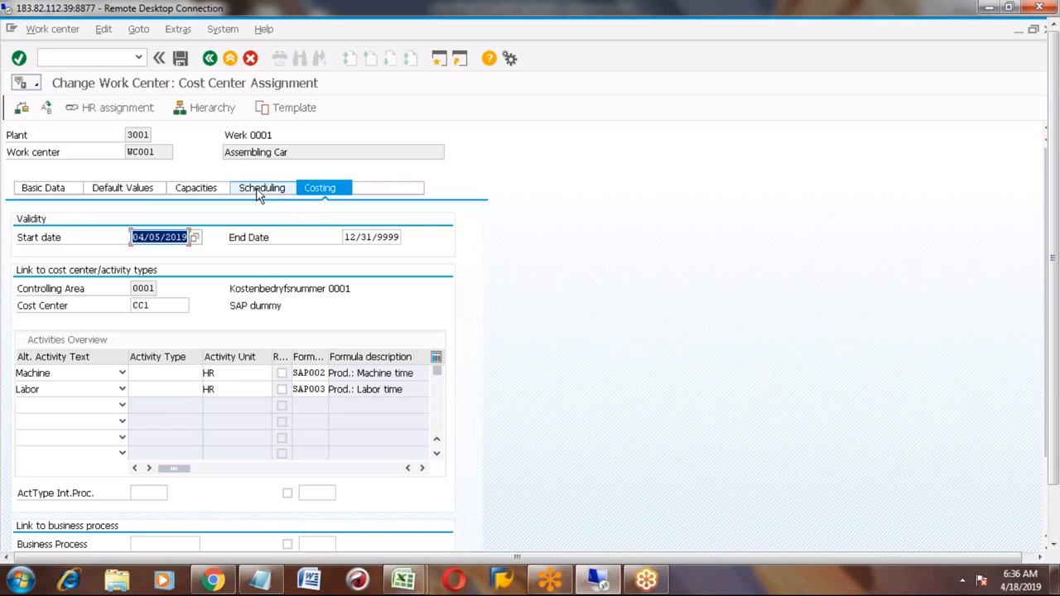
{"action": "left_click", "coordinate": [259, 189]}
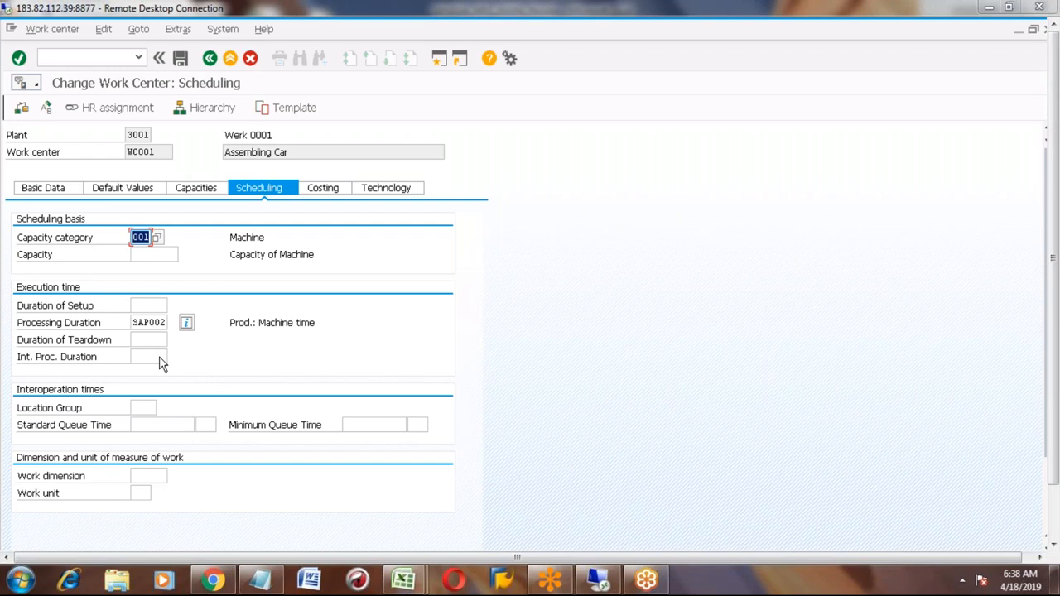
{"action": "left_click", "coordinate": [323, 188]}
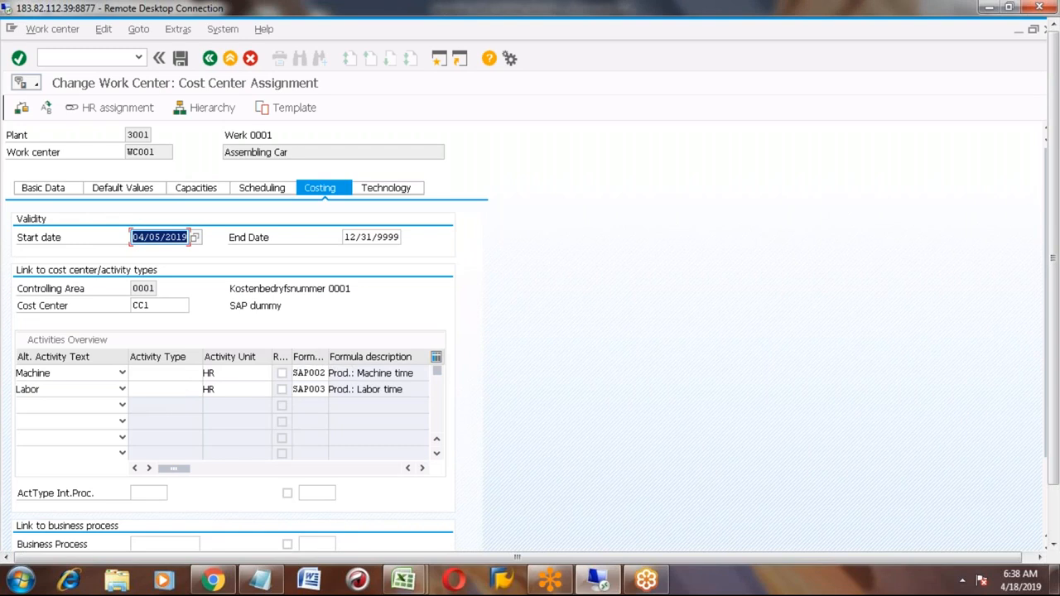
{"action": "left_click", "coordinate": [307, 390]}
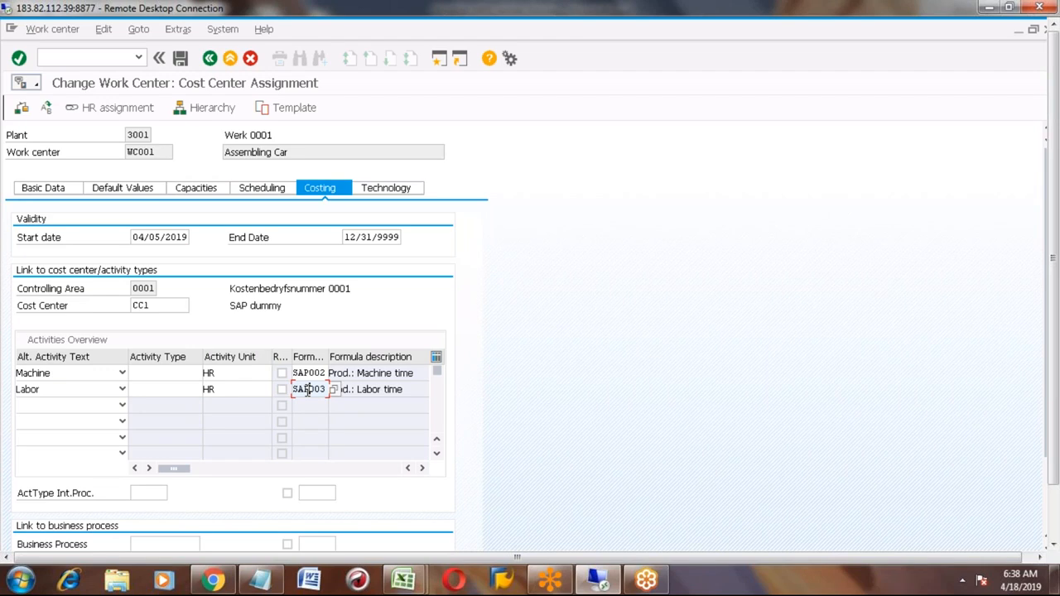
Add a second capacity category, 002 (Person), to the capacity overview of work center WC001
{"action": "left_click", "coordinate": [196, 188]}
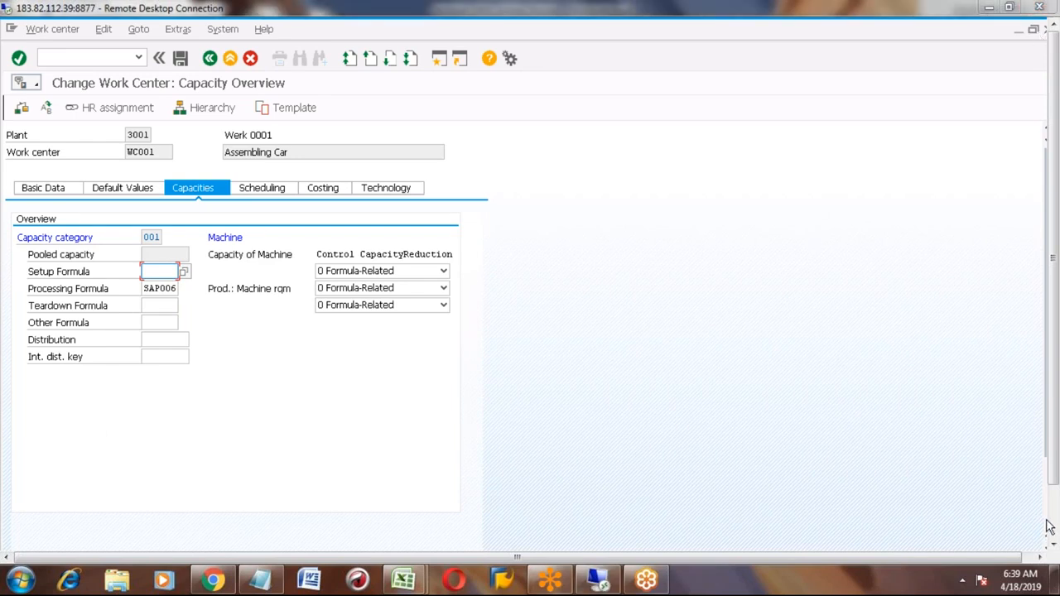
{"action": "left_click_drag", "start_coordinate": [1046, 520], "coordinate": [1048, 535]}
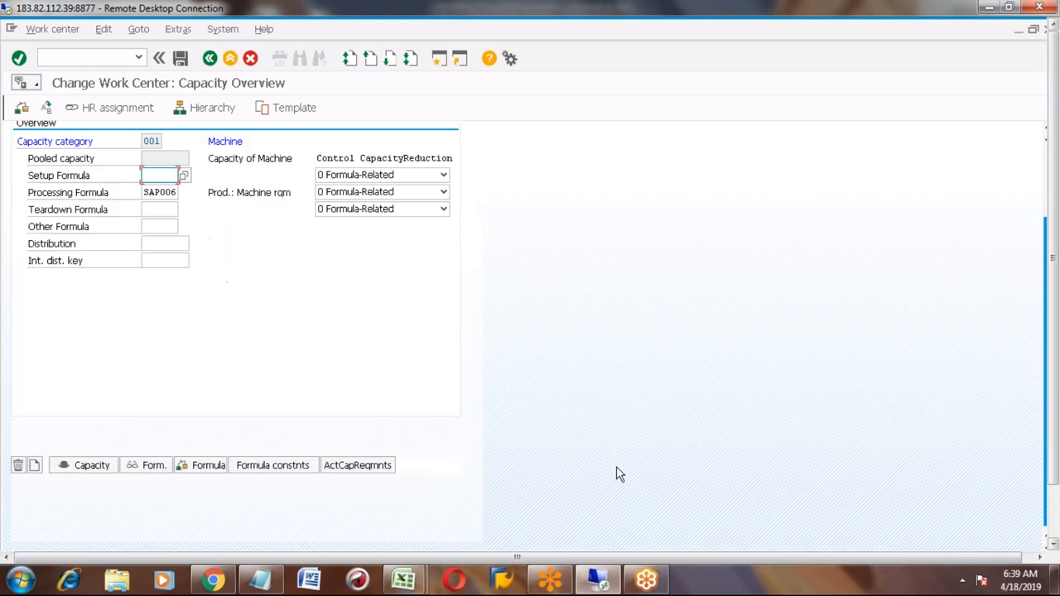
{"action": "left_click", "coordinate": [229, 142]}
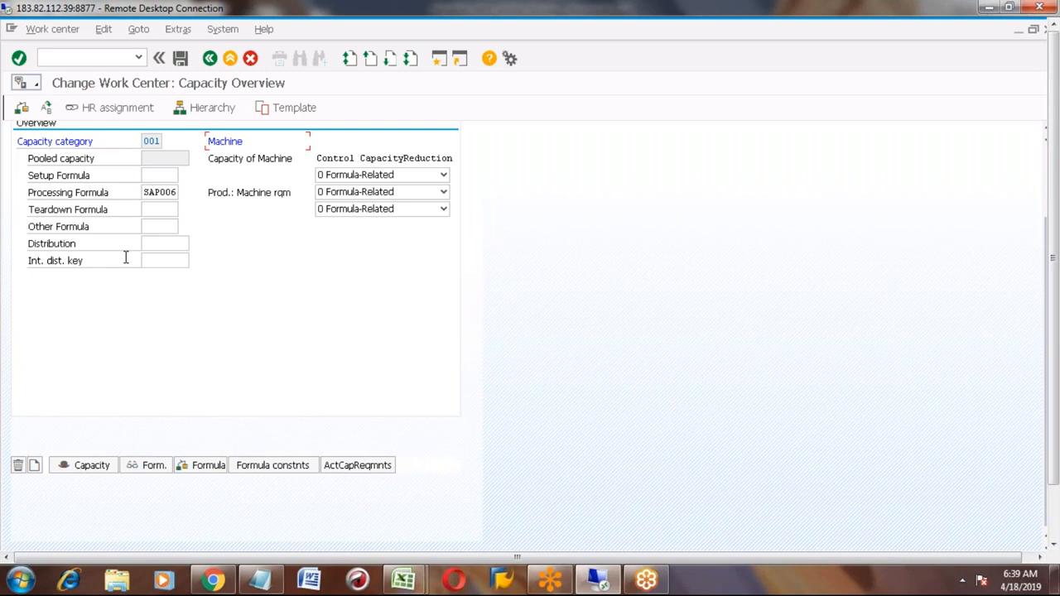
{"action": "left_click", "coordinate": [35, 467]}
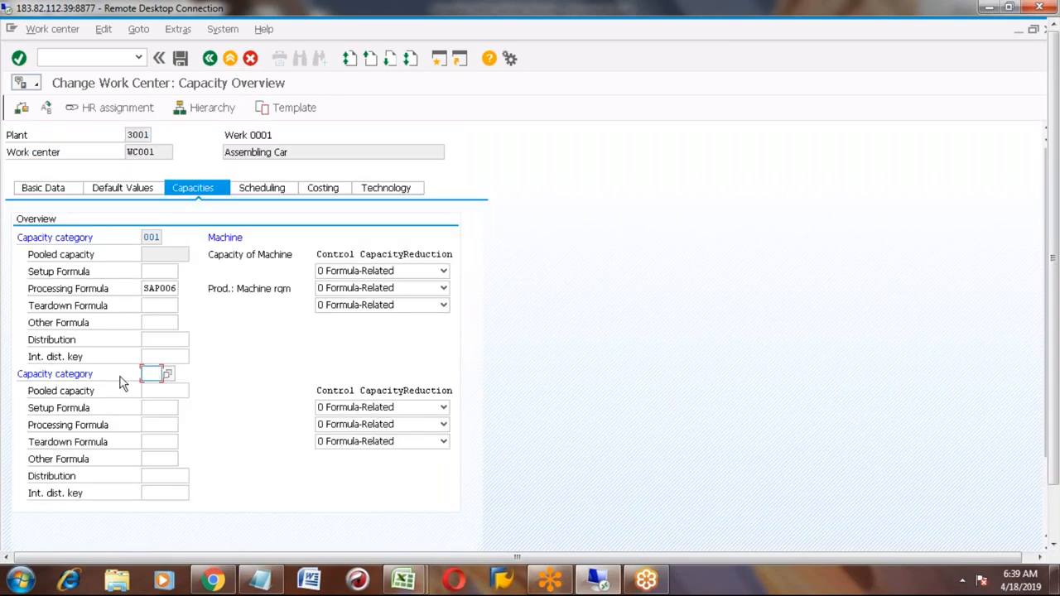
{"action": "left_click", "coordinate": [167, 374]}
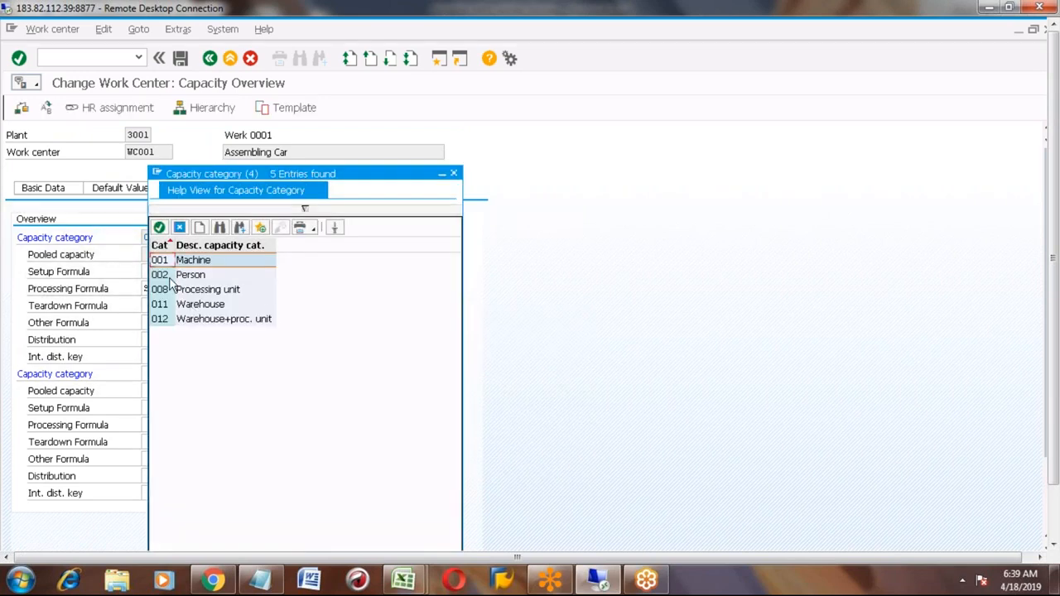
{"action": "left_click", "coordinate": [160, 277]}
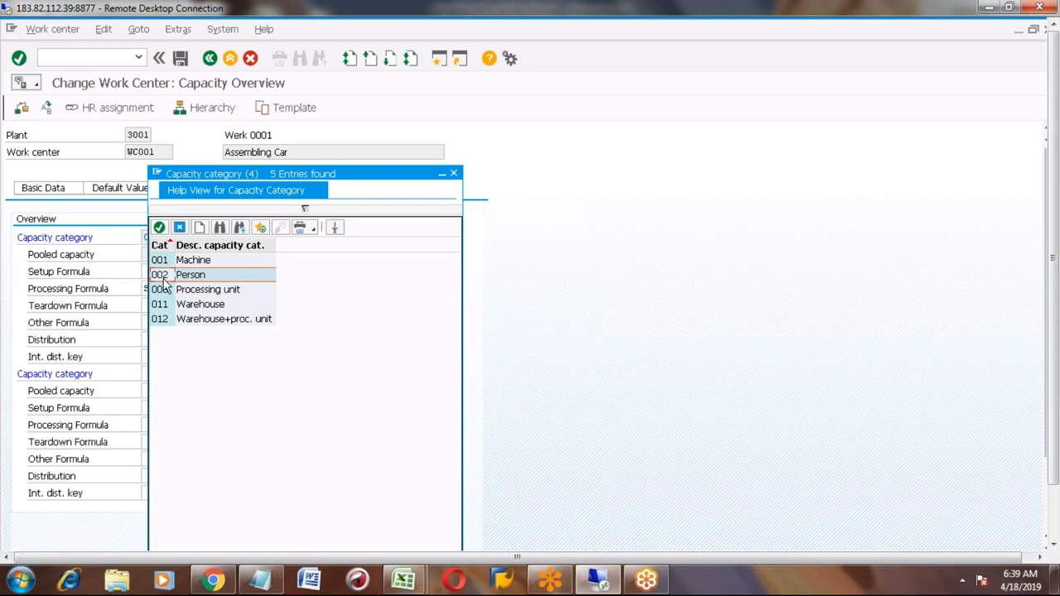
{"action": "double_click", "coordinate": [163, 278]}
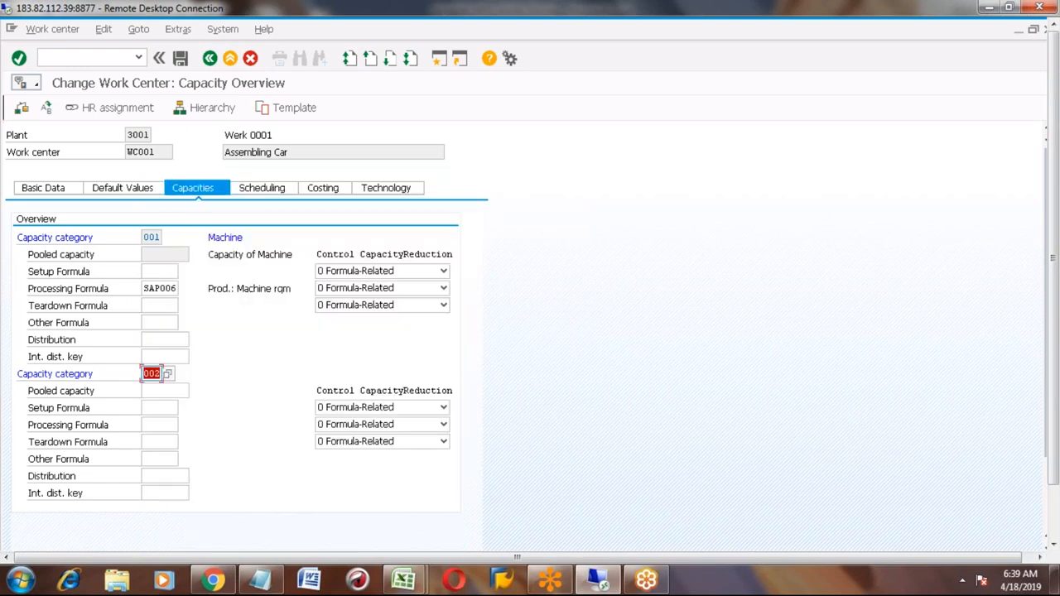
{"action": "key", "text": "Return"}
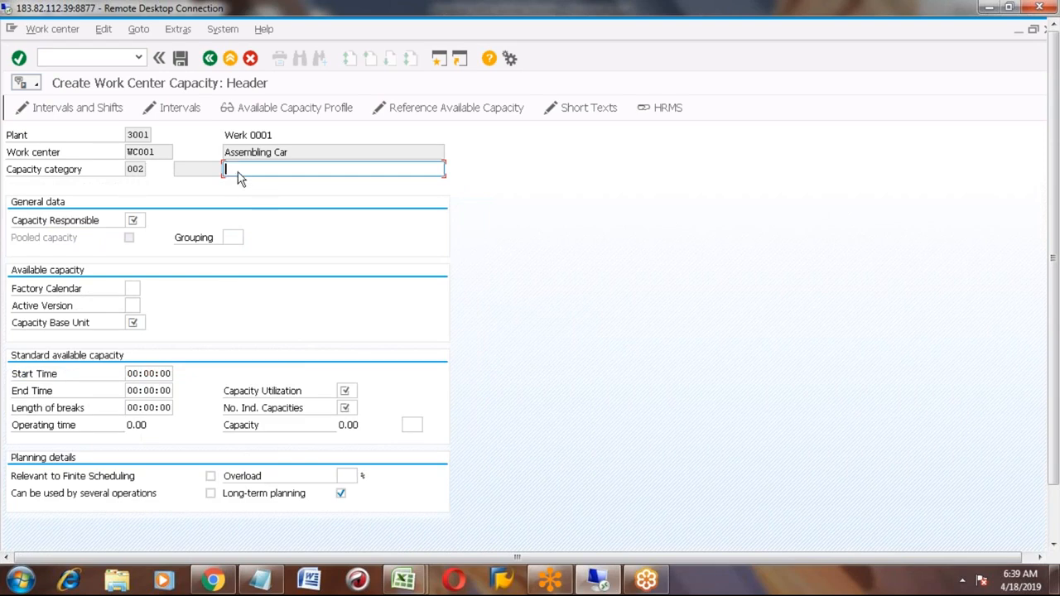
Describe the new capacity as "labour capacity" and set capacity responsible 001 and capacity base unit HR
{"action": "type", "text": "labour capacity"}
{"action": "left_click", "coordinate": [129, 221]}
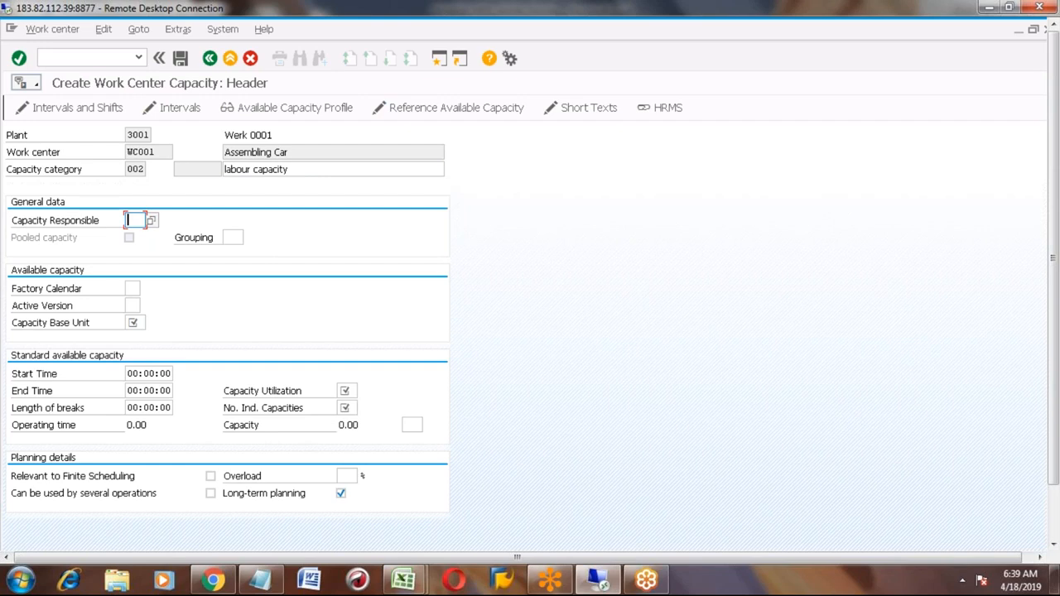
{"action": "type", "text": "001"}
{"action": "left_click", "coordinate": [137, 322]}
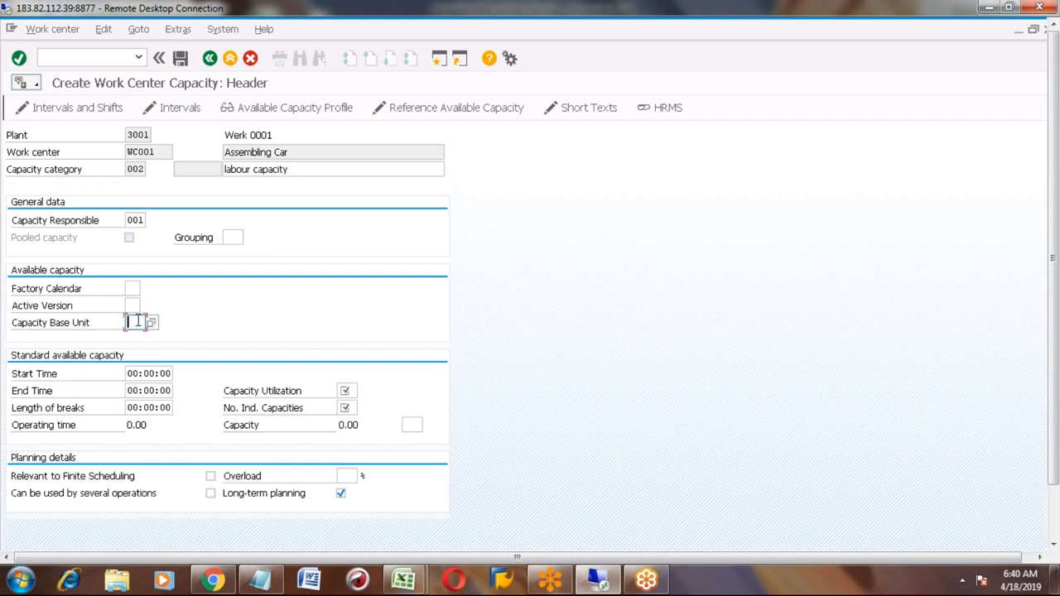
{"action": "type", "text": "HR"}
{"action": "left_click", "coordinate": [302, 327]}
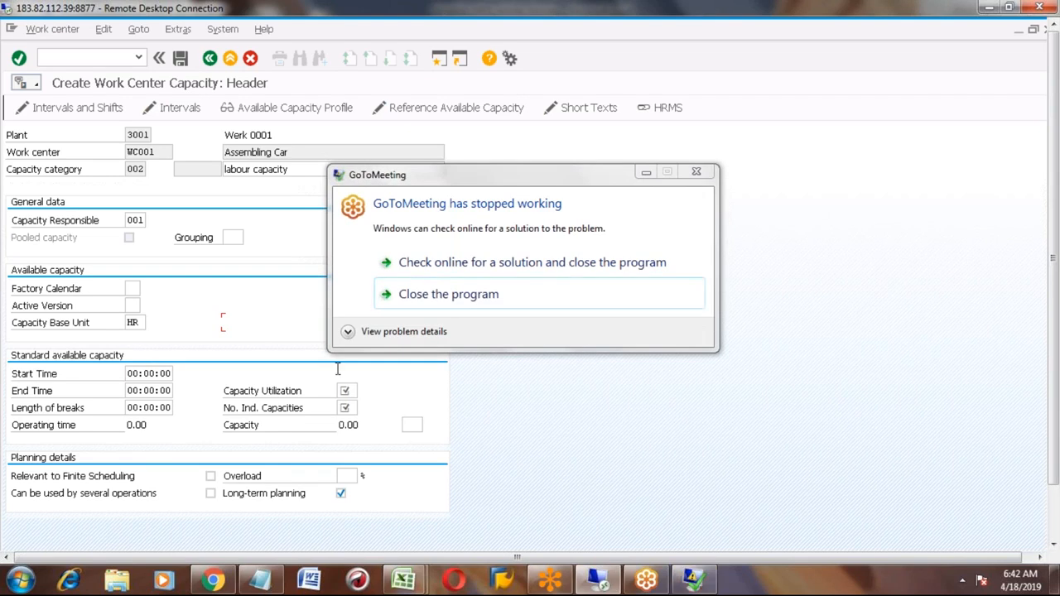
Dismiss the GoToMeeting crash dialog and exit the work center to SAP Easy Access without saving
{"action": "left_click", "coordinate": [477, 296]}
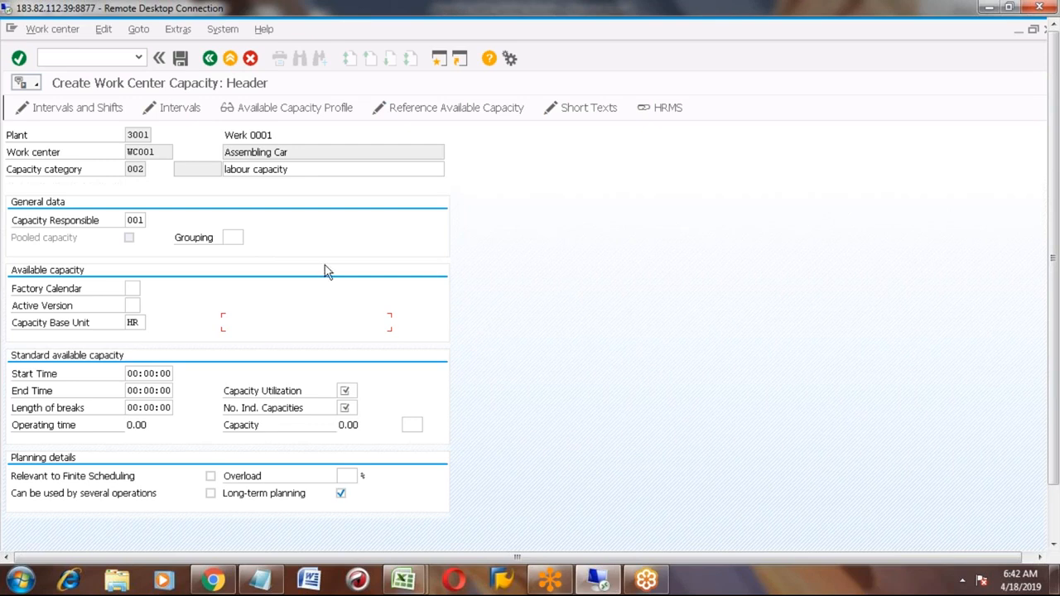
{"action": "left_click", "coordinate": [211, 59]}
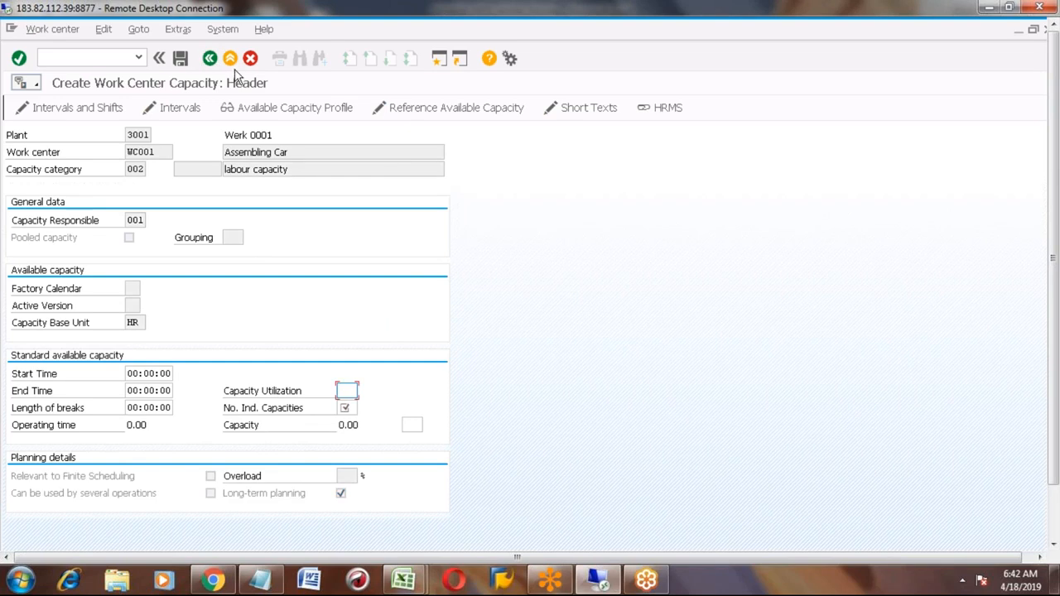
{"action": "left_click", "coordinate": [231, 59]}
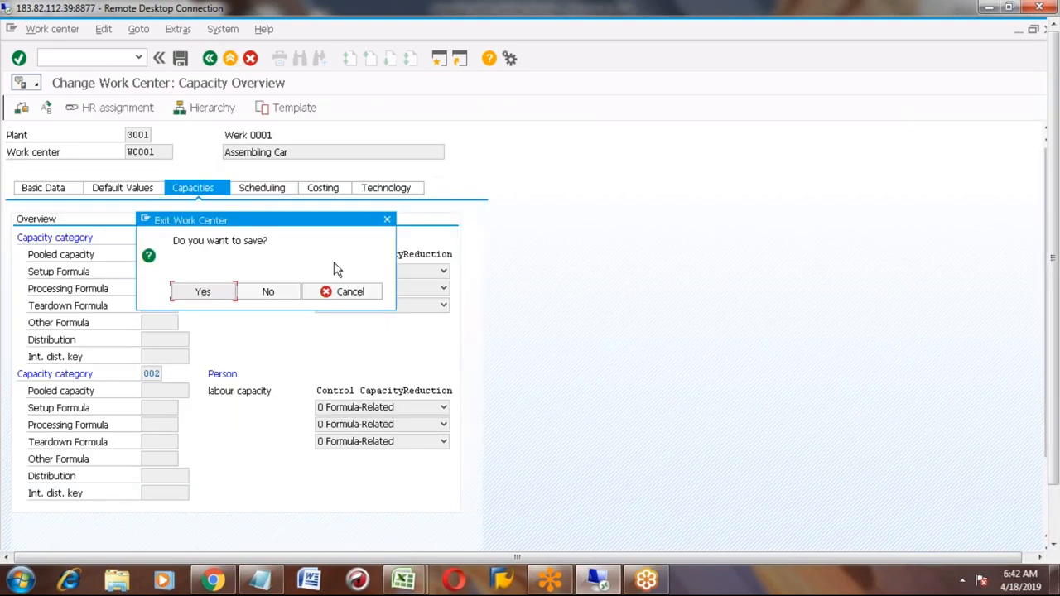
{"action": "left_click", "coordinate": [268, 292]}
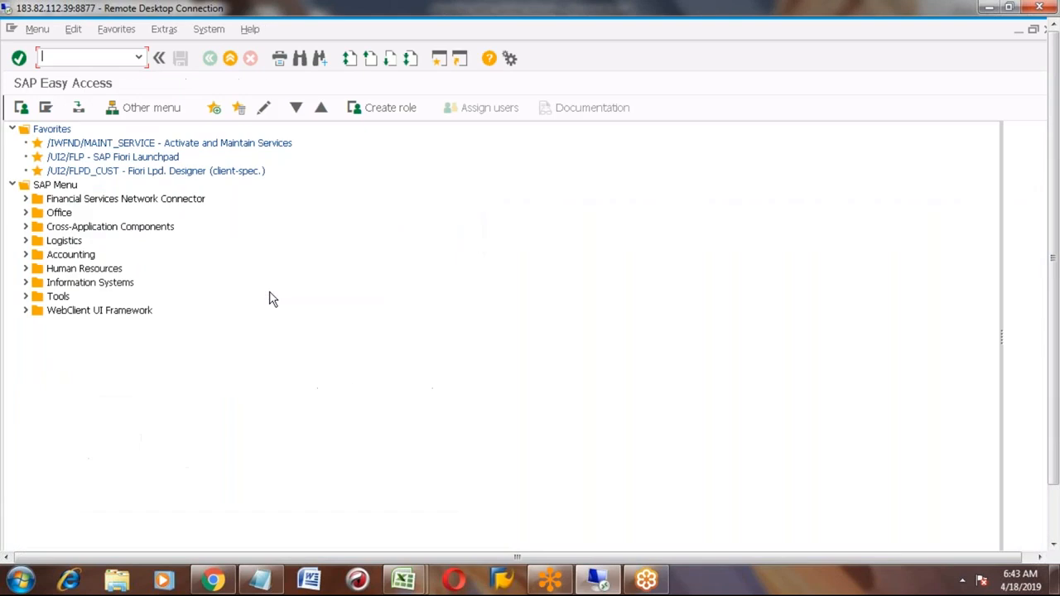
{"action": "left_click", "coordinate": [1054, 531]}
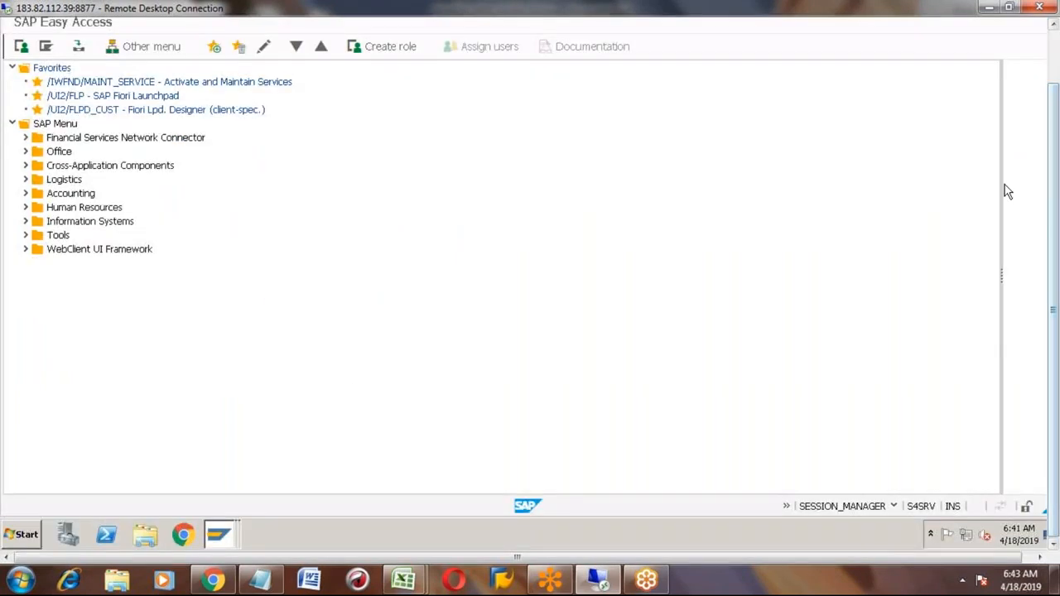
{"action": "left_click", "coordinate": [1054, 57]}
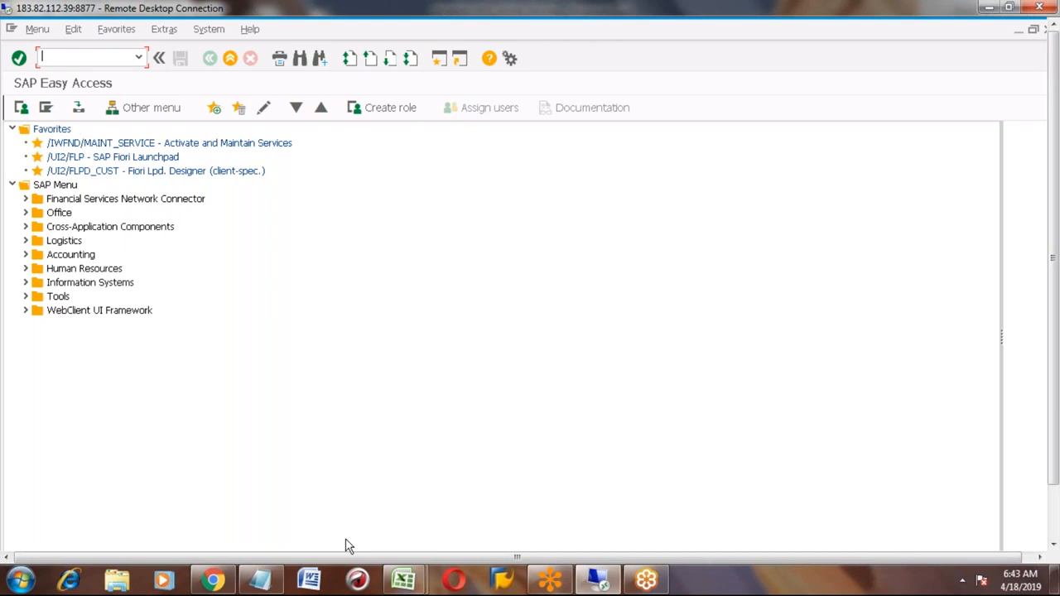
Switch to the Excel course notes and review the availability check entries in rows 312 to 315
{"action": "mouse_move", "coordinate": [261, 585]}
{"action": "left_click", "coordinate": [478, 359]}
{"action": "mouse_move", "coordinate": [420, 573]}
{"action": "left_click", "coordinate": [483, 495]}
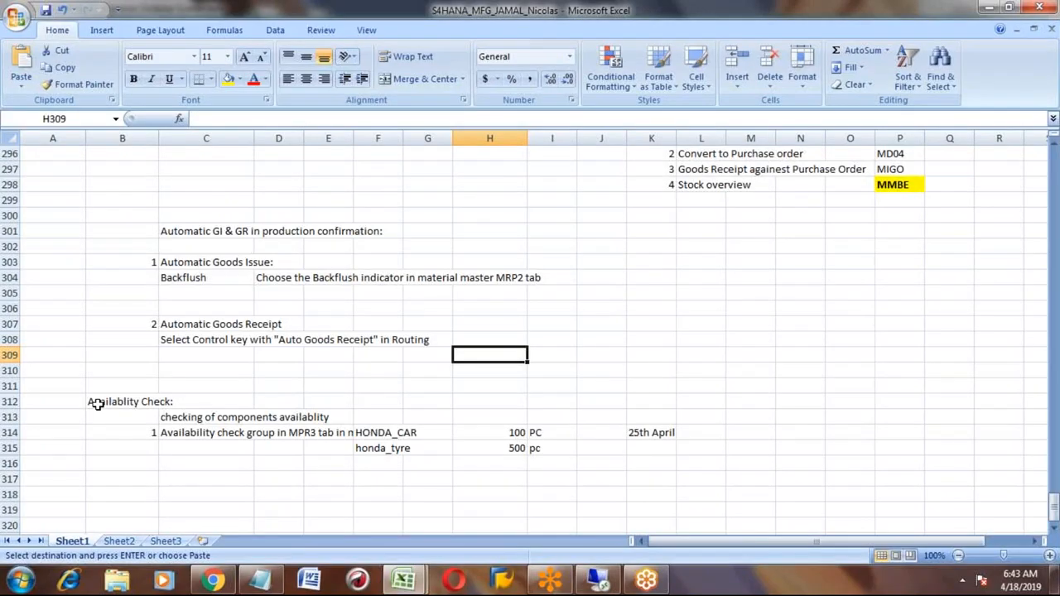
{"action": "left_click", "coordinate": [96, 403]}
{"action": "key", "text": "Down"}
{"action": "key", "text": "Down"}
{"action": "key", "text": "Down"}
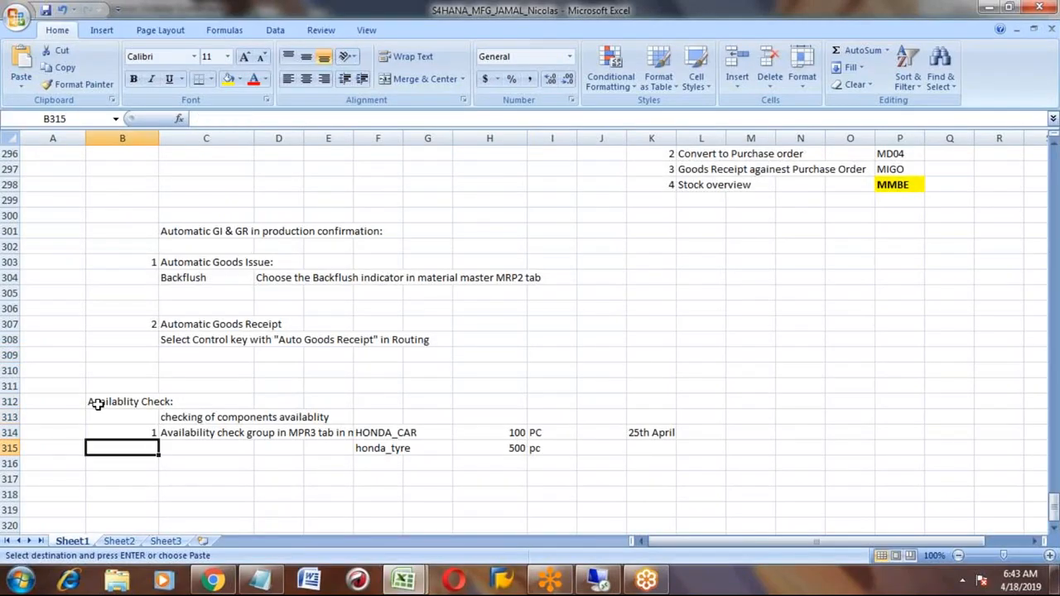
{"action": "key", "text": "Up"}
{"action": "key", "text": "Up"}
{"action": "key", "text": "Up"}
{"action": "key", "text": "Down"}
{"action": "key", "text": "Down"}
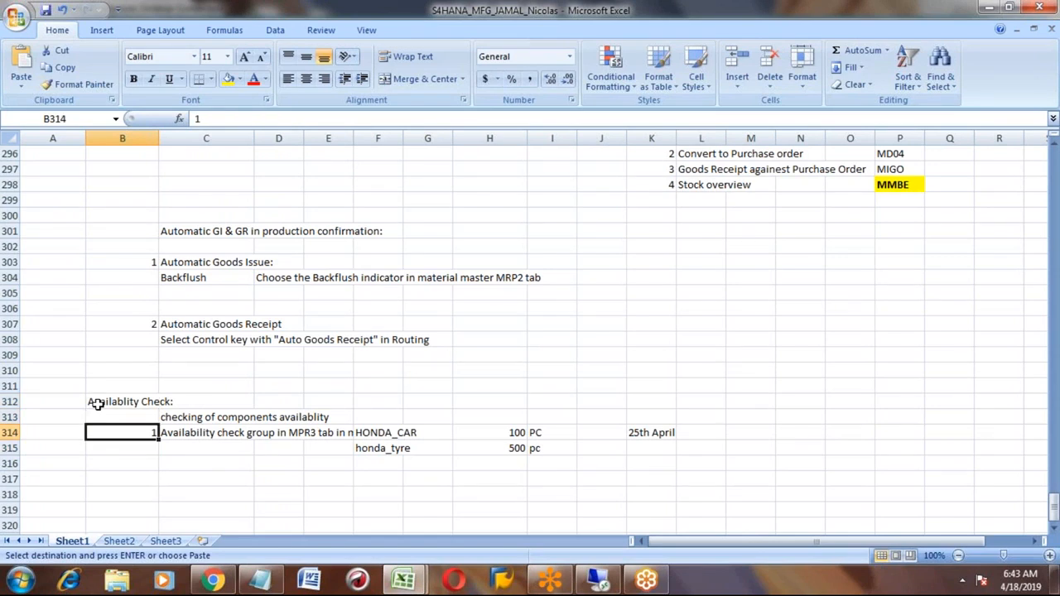
{"action": "key", "text": "Right"}
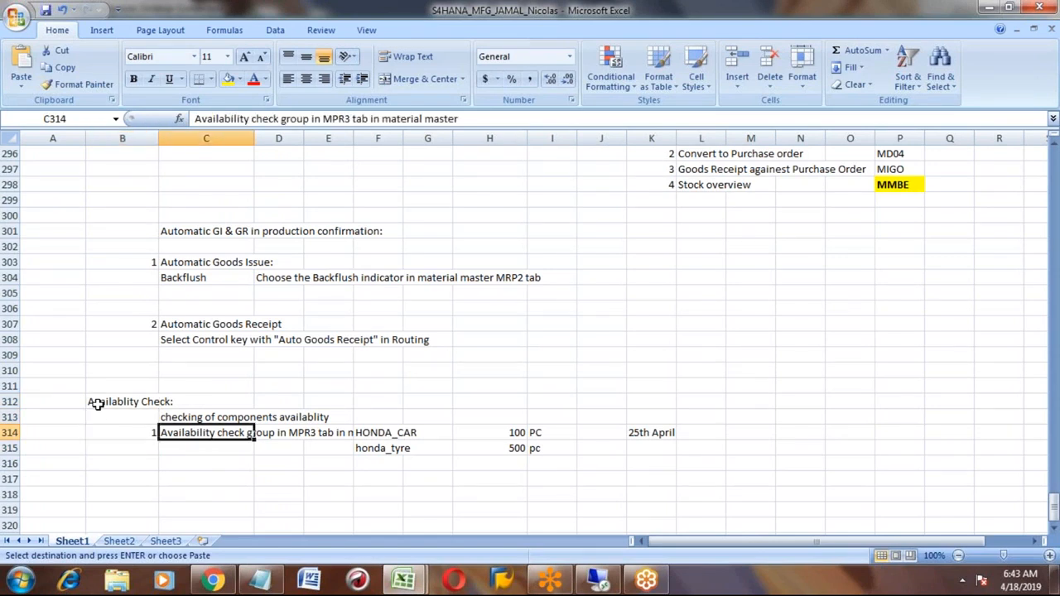
{"action": "key", "text": "Down"}
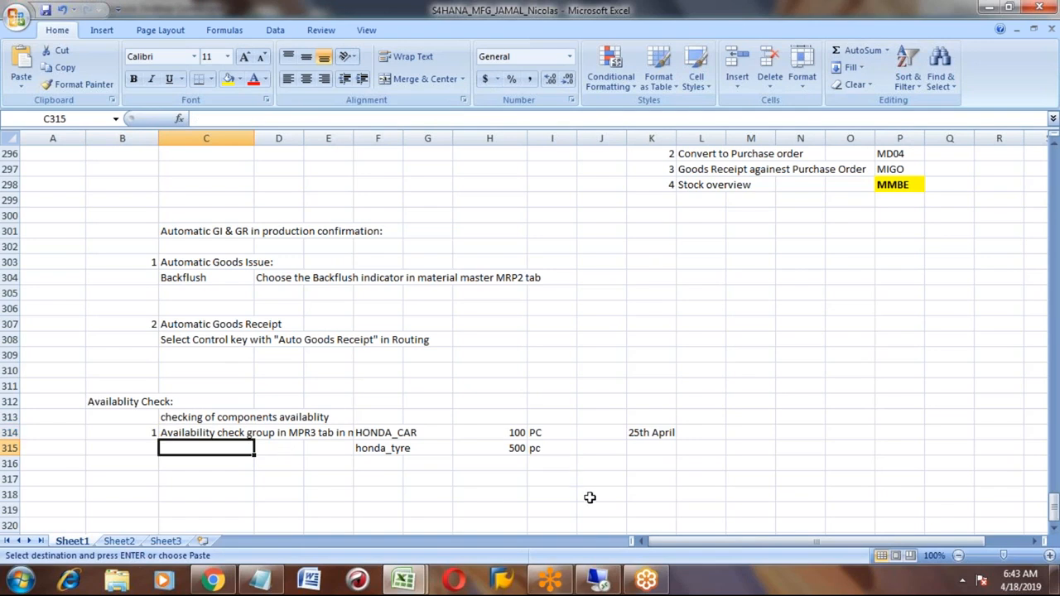
Switch back to the SAP remote session and display the stock/requirements list for material HONDA_CAR in plant 3001
{"action": "left_click", "coordinate": [598, 582]}
{"action": "left_click", "coordinate": [80, 59]}
{"action": "type", "text": "ME21N"}
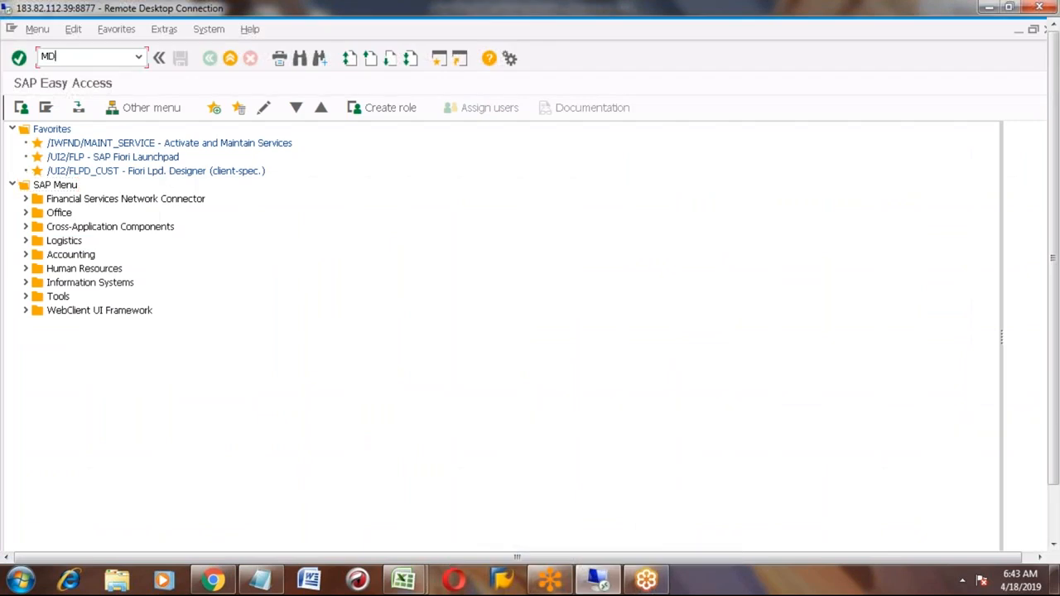
{"action": "key", "text": "Return"}
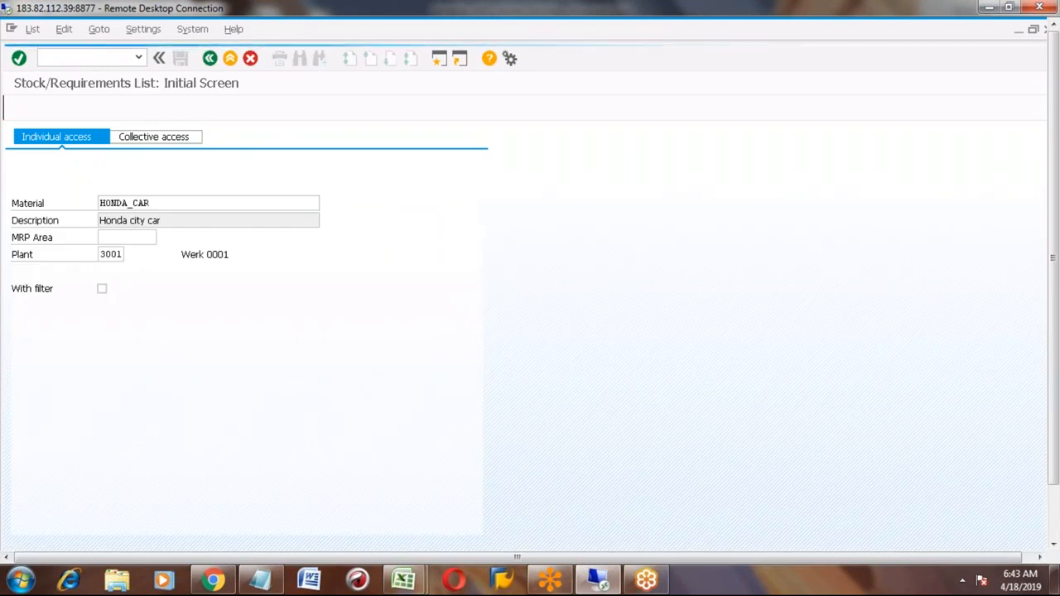
{"action": "key", "text": "Return"}
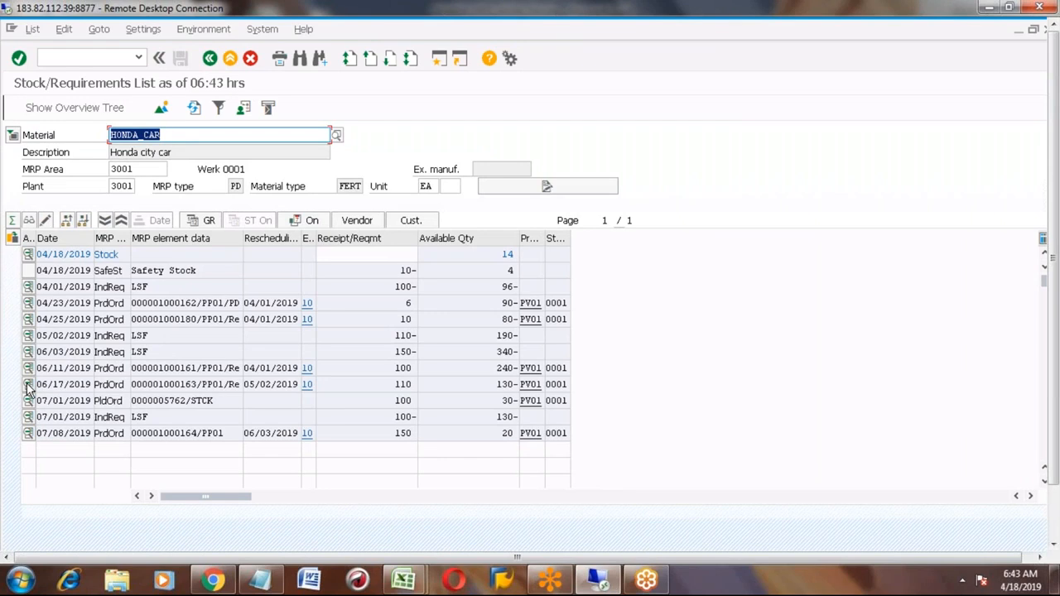
Open the HONDA_CAR production order dated 06/17/2019 in change mode and display its component overview
{"action": "left_click", "coordinate": [29, 388]}
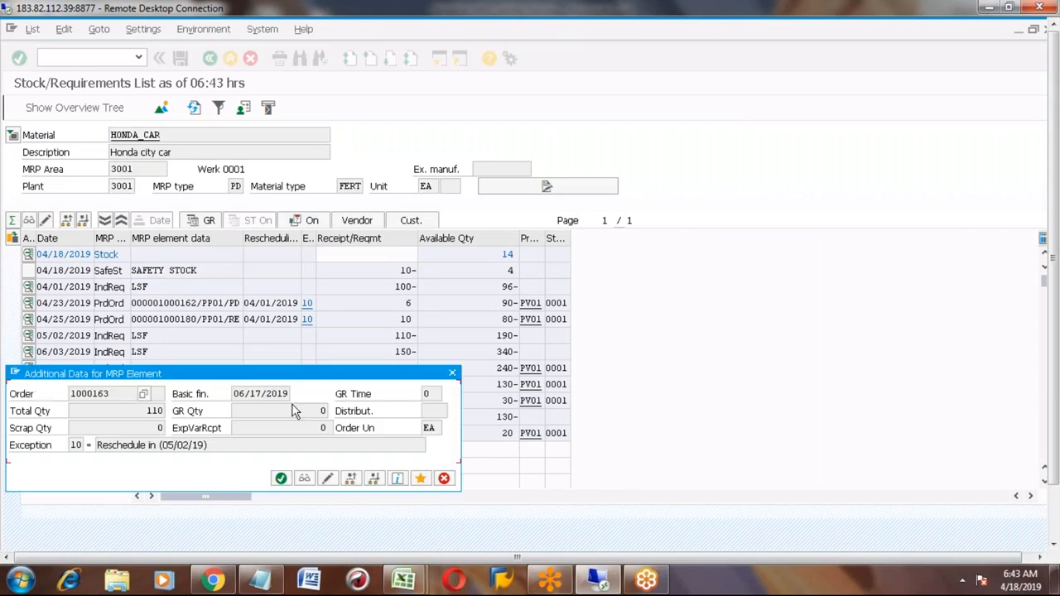
{"action": "left_click", "coordinate": [329, 482]}
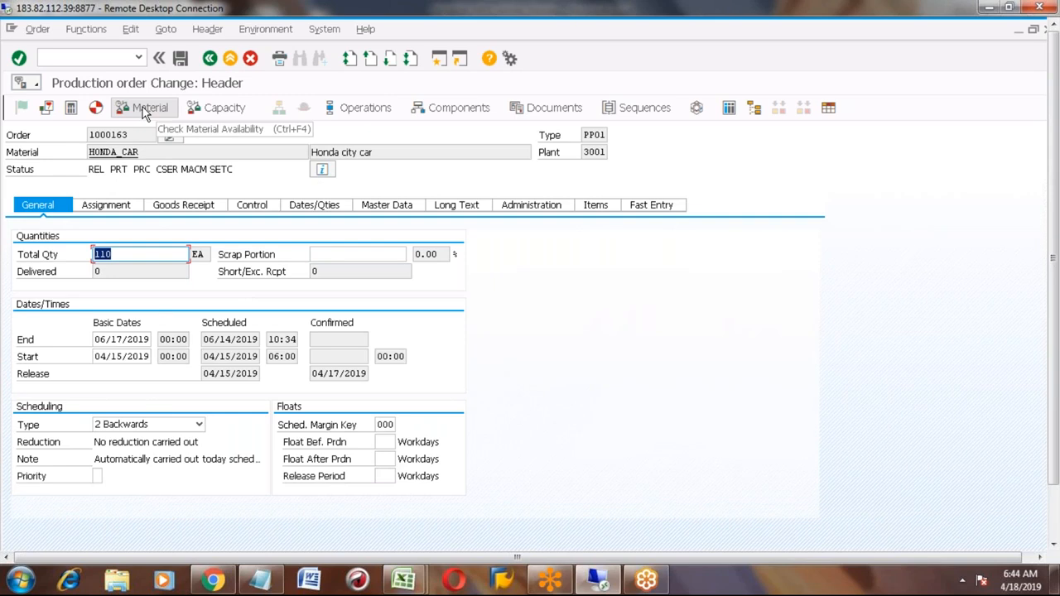
{"action": "left_click", "coordinate": [445, 113]}
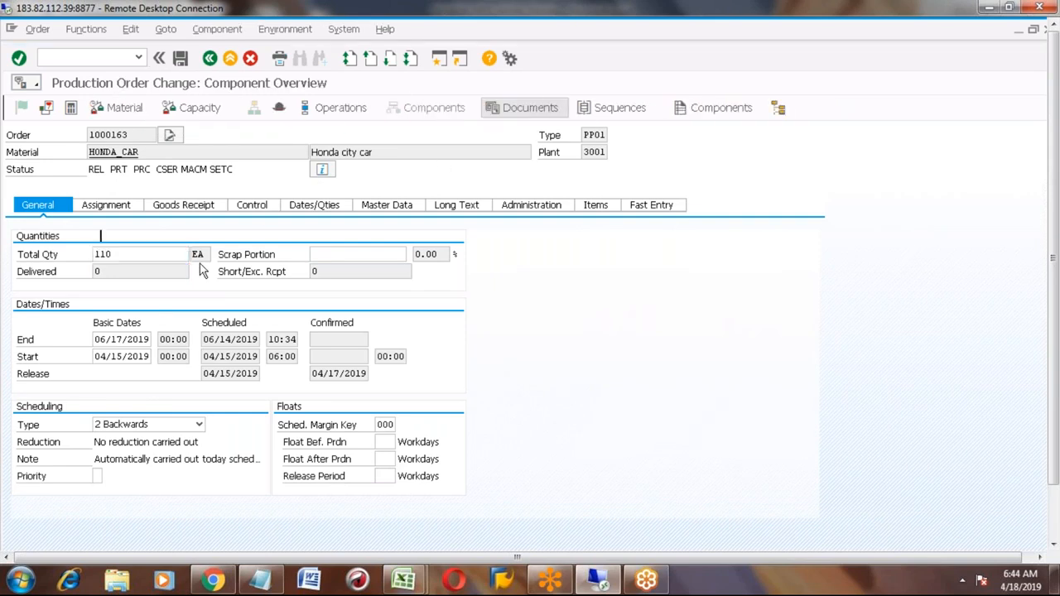
Review components HONDA_TYRE and 166 and their requirement quantities in the HONDA_CAR order
{"action": "left_click", "coordinate": [116, 236]}
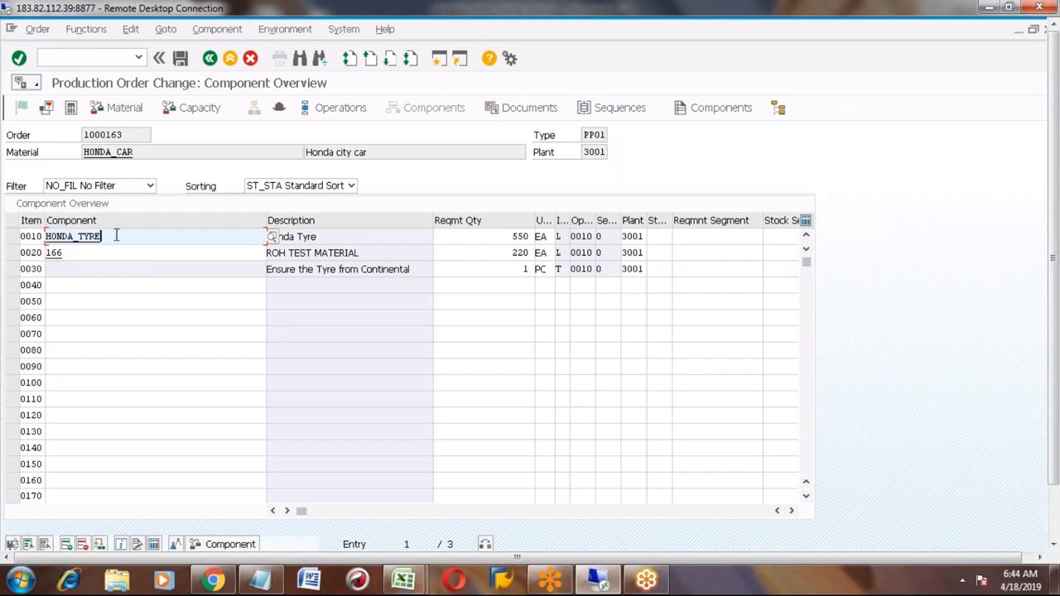
{"action": "left_click", "coordinate": [62, 254]}
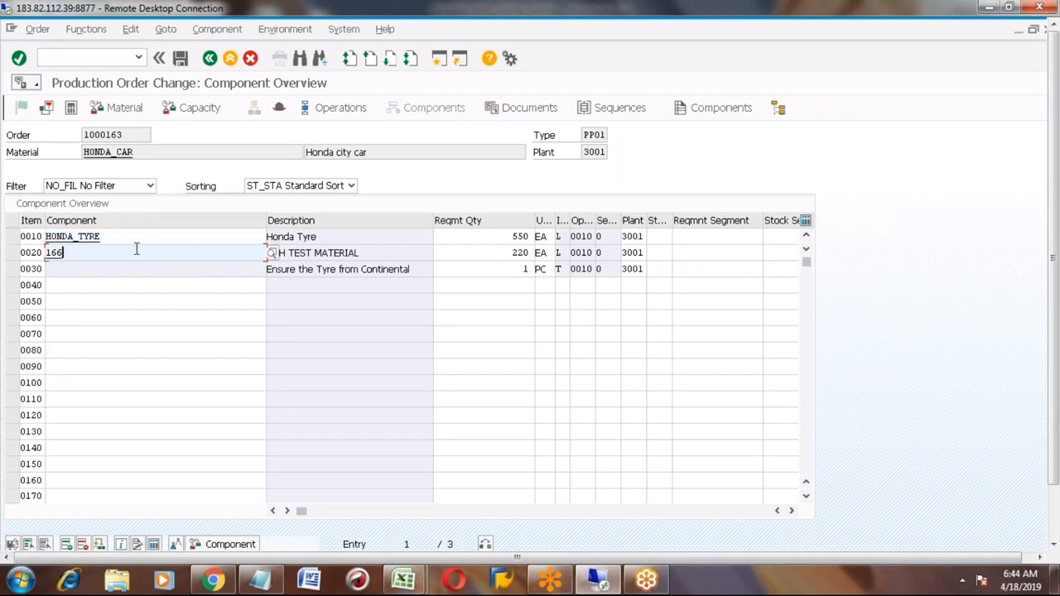
{"action": "left_click", "coordinate": [506, 236]}
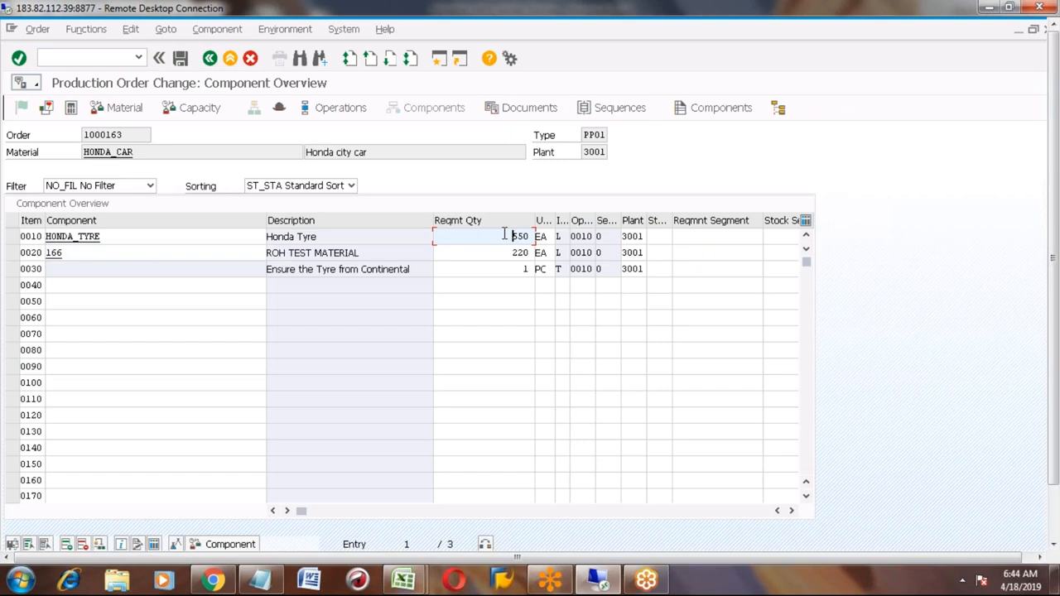
{"action": "left_click", "coordinate": [505, 253]}
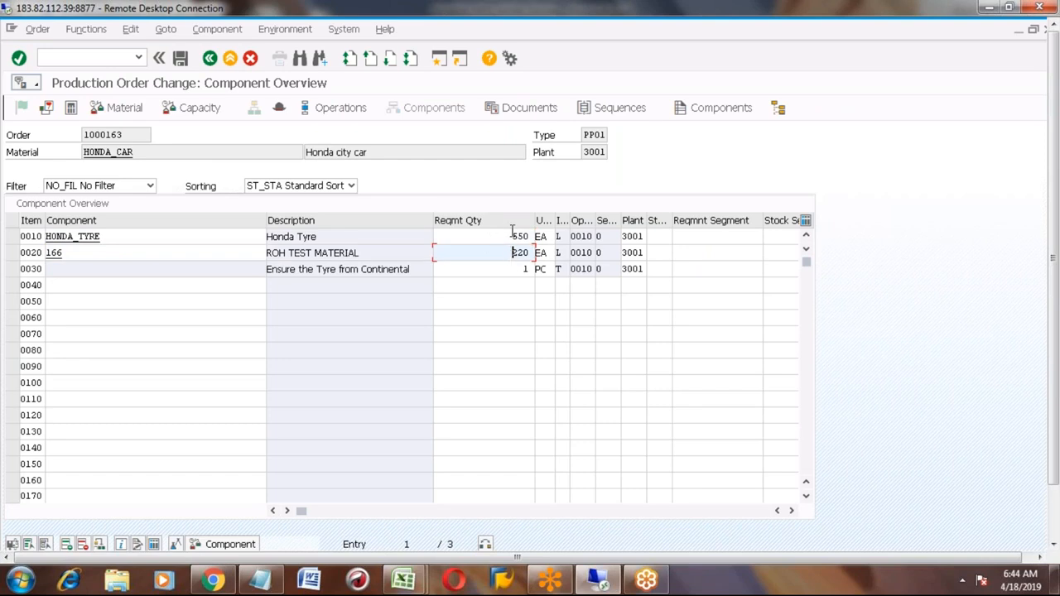
Run the material availability check for the HONDA_CAR order and read the resulting status message
{"action": "left_click", "coordinate": [117, 109]}
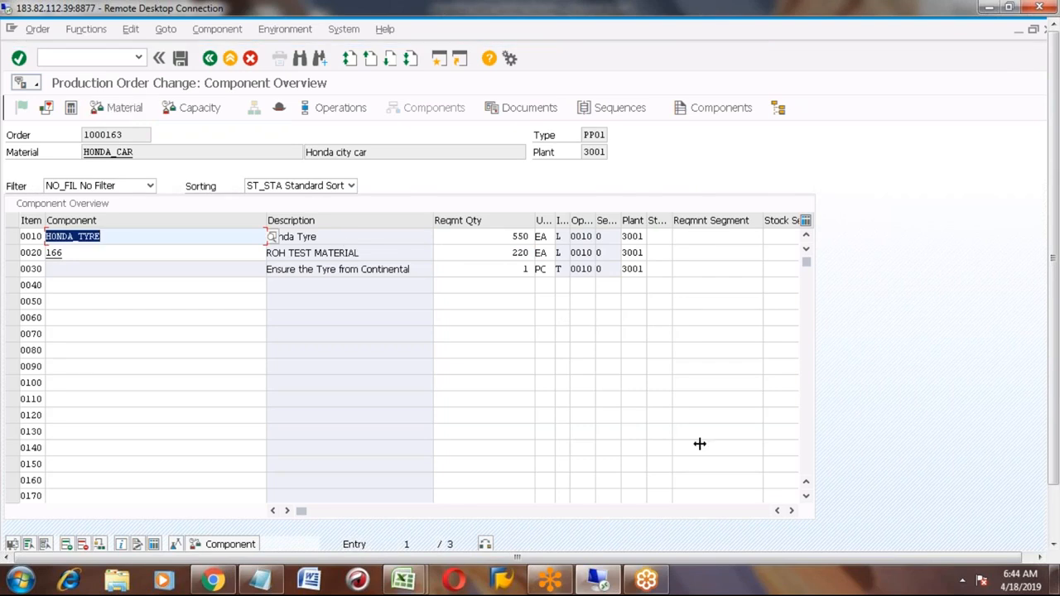
{"action": "left_click", "coordinate": [1056, 532]}
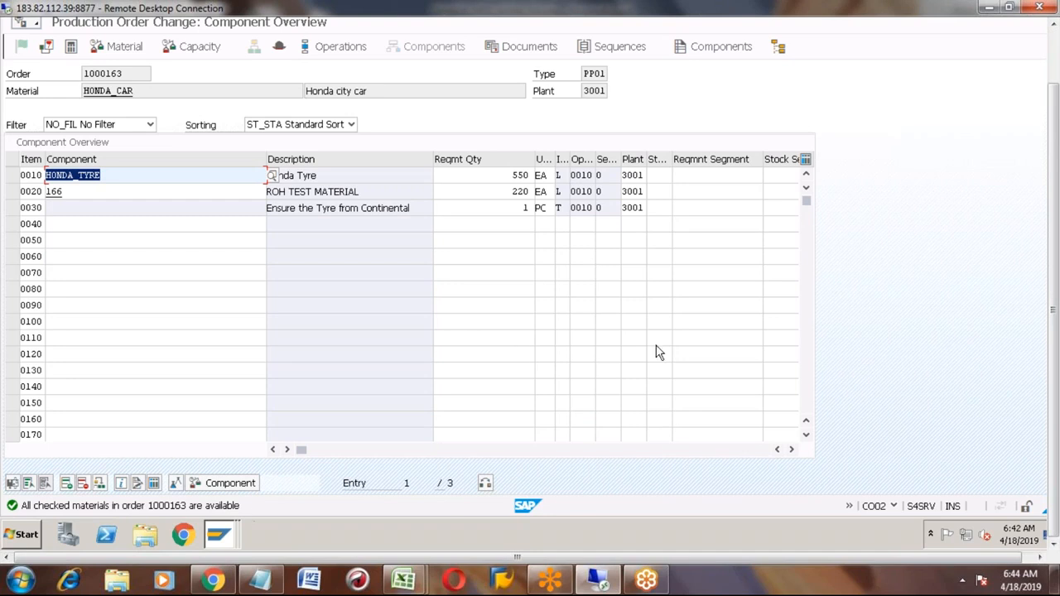
{"action": "left_click", "coordinate": [1053, 54]}
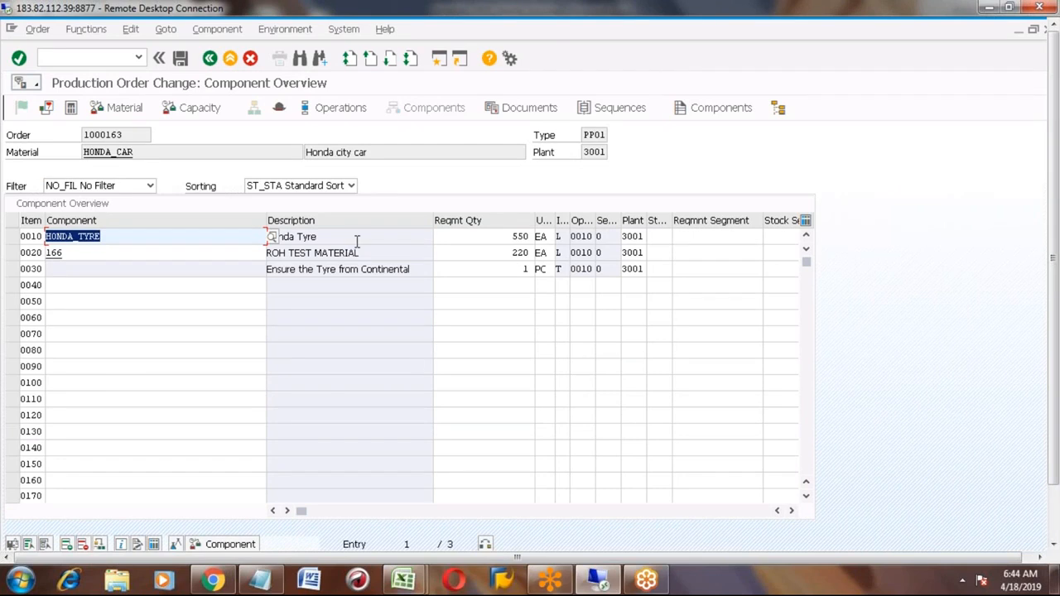
Open a new SAP session and start the stock overview with transaction MMBE
{"action": "left_click", "coordinate": [439, 59]}
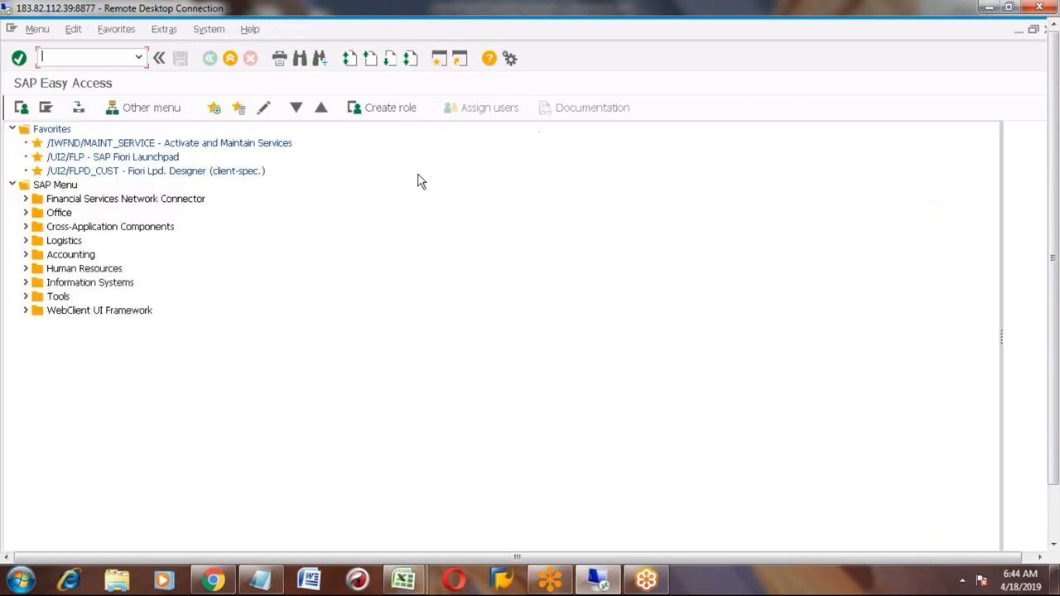
{"action": "type", "text": "sa38"}
{"action": "key", "text": "Return"}
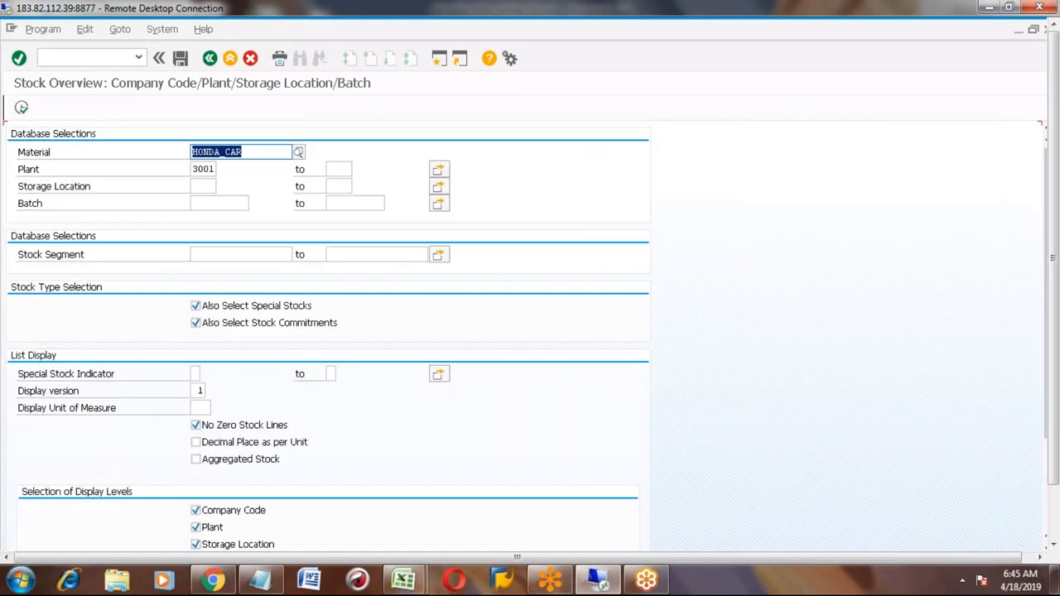
Display the stock overview for material HONDA_TYRE in plant 3001 and check the unrestricted-use stock in storage location 0001
{"action": "key", "text": "End"}
{"action": "key", "text": "BackSpace"}
{"action": "key", "text": "BackSpace"}
{"action": "key", "text": "BackSpace"}
{"action": "key", "text": "BackSpace"}
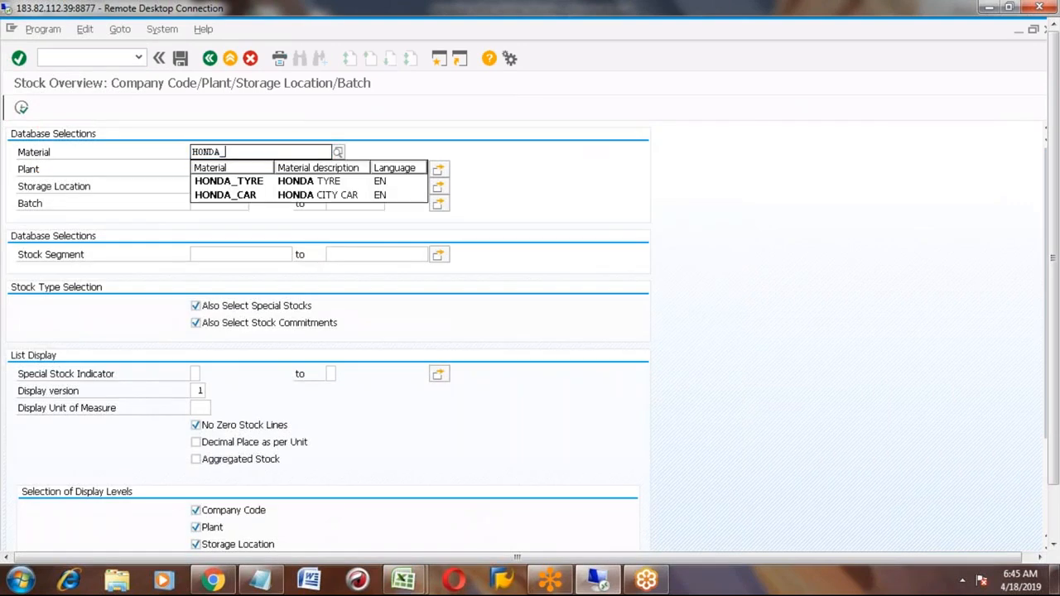
{"action": "key", "text": "Down"}
{"action": "key", "text": "Down"}
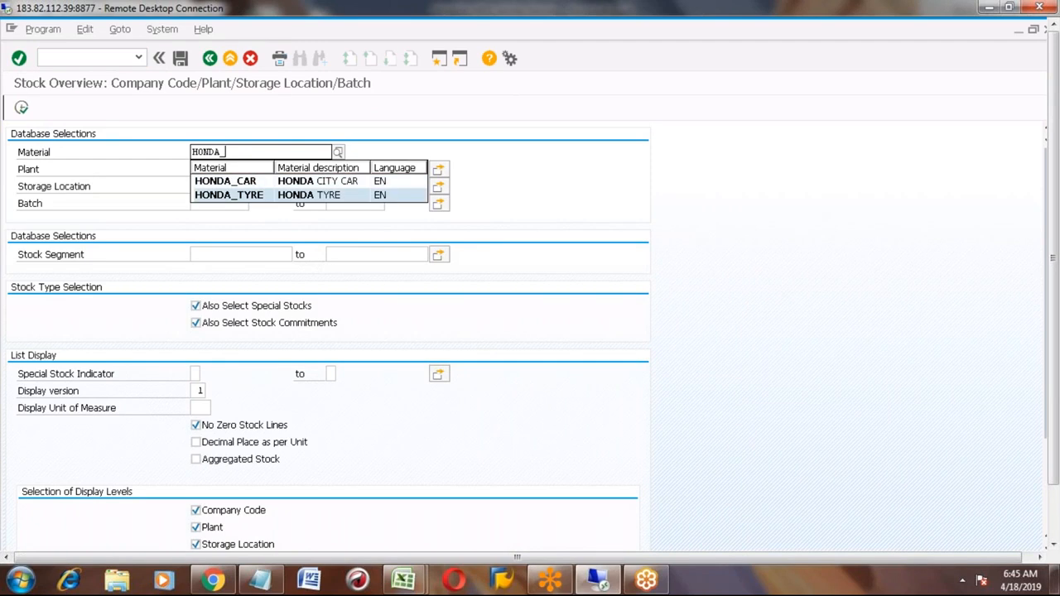
{"action": "key", "text": "Return"}
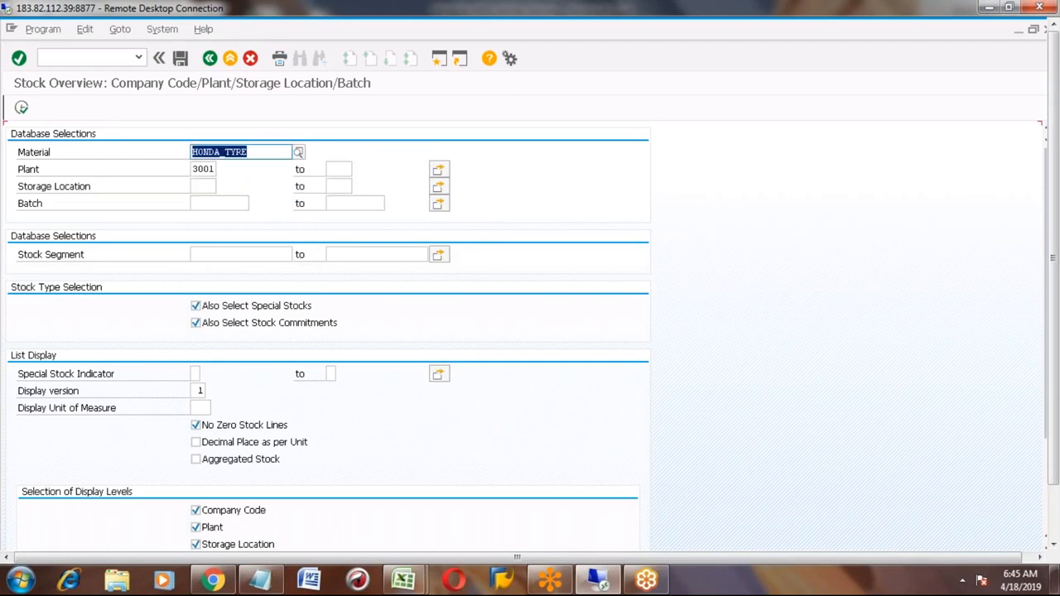
{"action": "key", "text": "F8"}
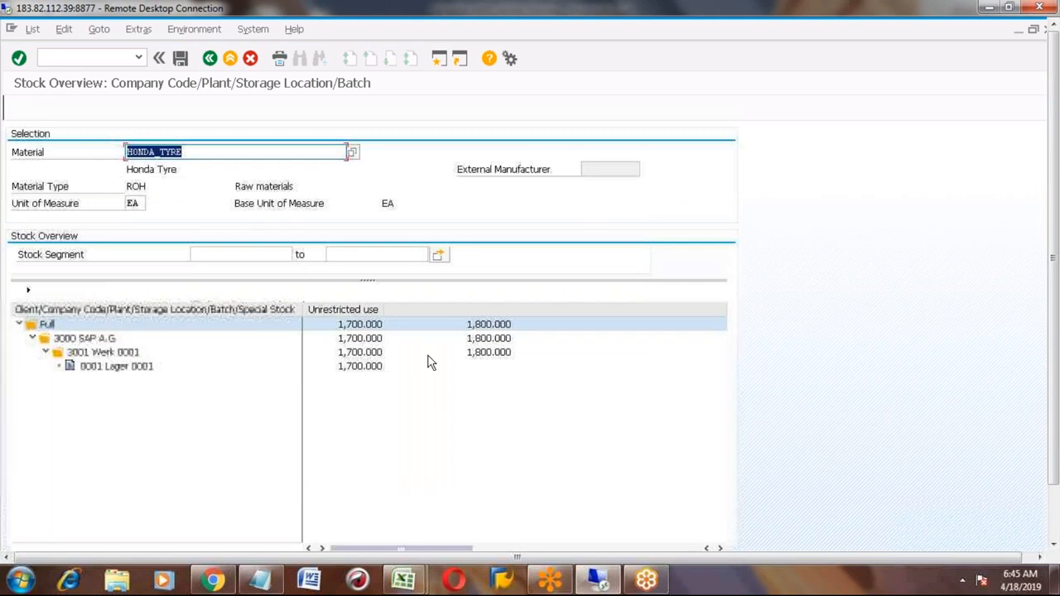
{"action": "left_click", "coordinate": [349, 368]}
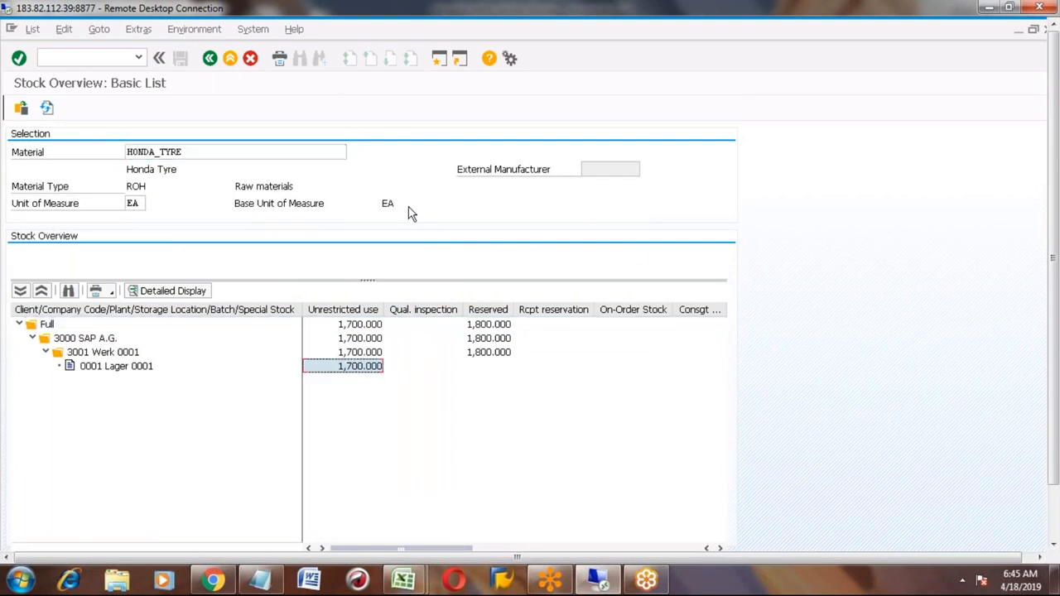
Switch back to the production order session and return from the component overview to the order header
{"action": "key", "text": "alt+Tab"}
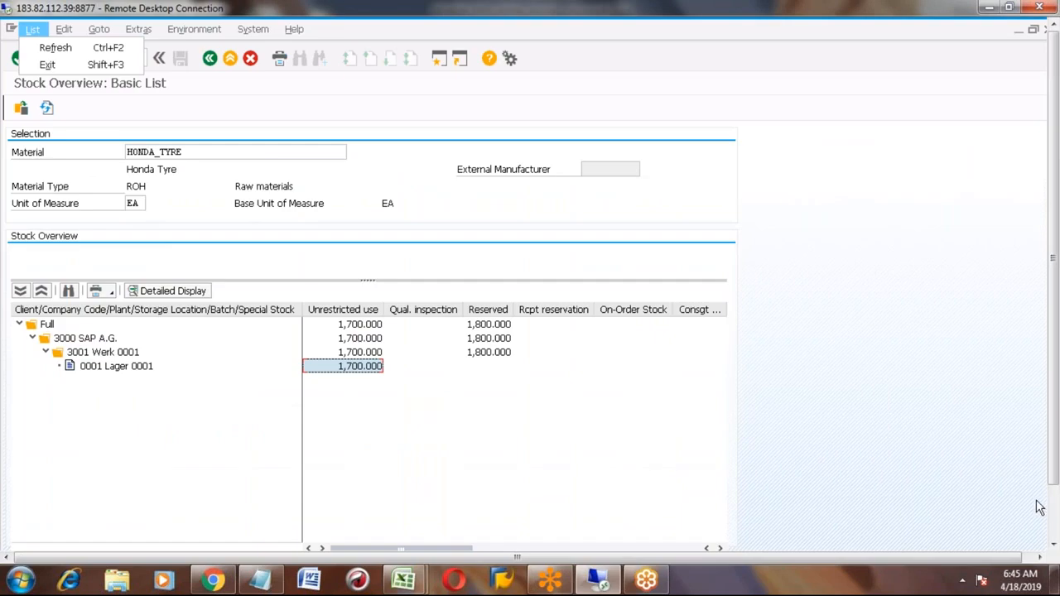
{"action": "left_click", "coordinate": [1055, 518]}
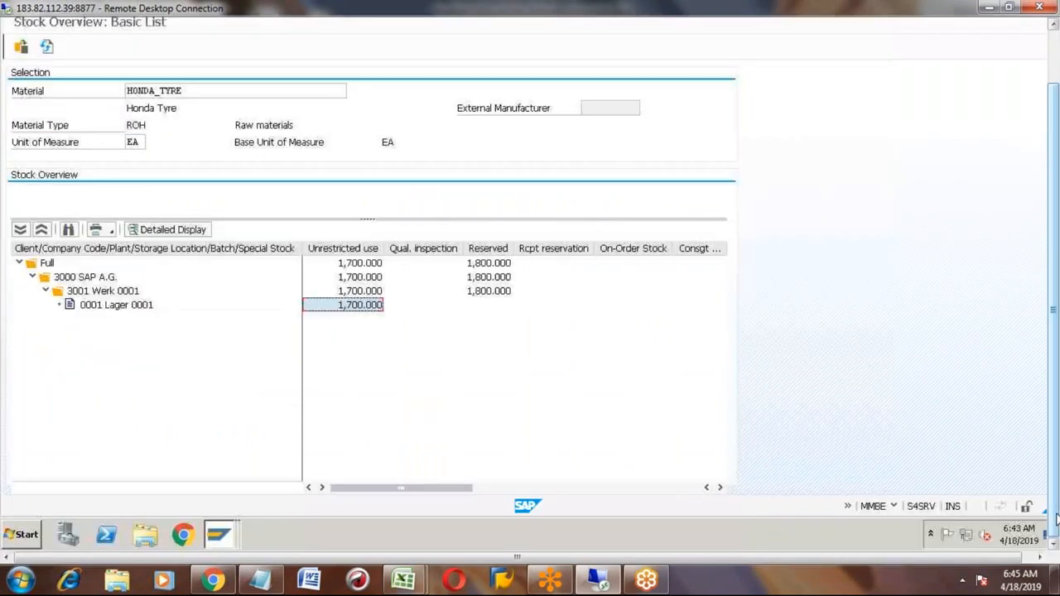
{"action": "left_click", "coordinate": [229, 538]}
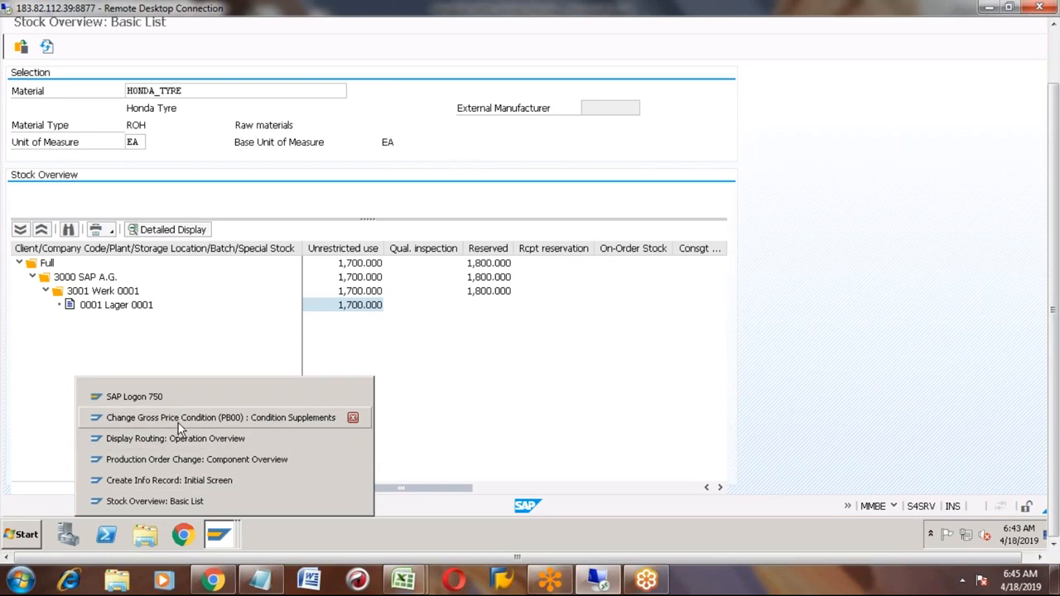
{"action": "left_click", "coordinate": [186, 458]}
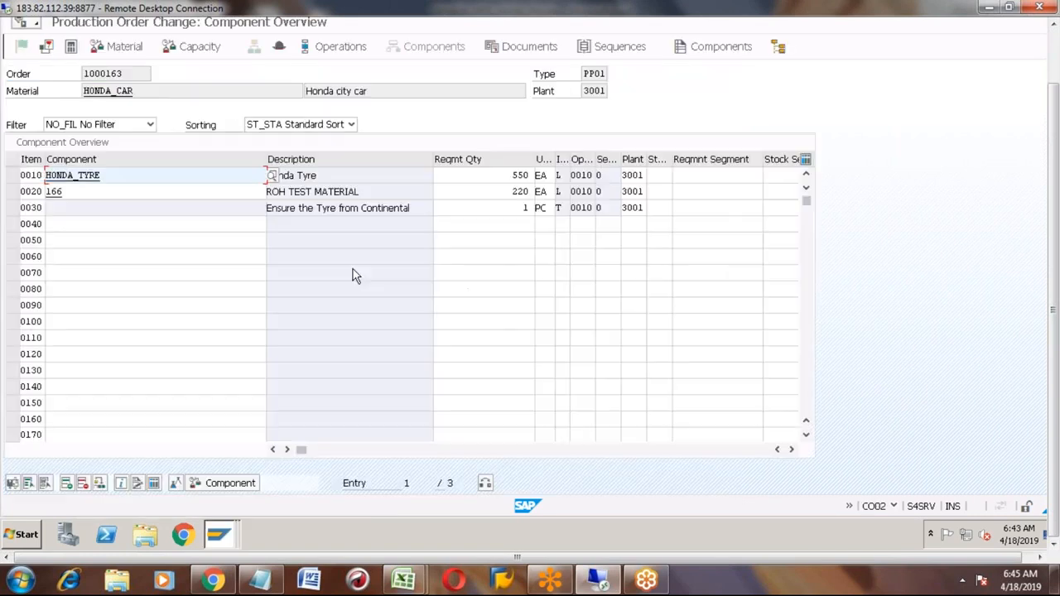
{"action": "left_click", "coordinate": [1053, 55]}
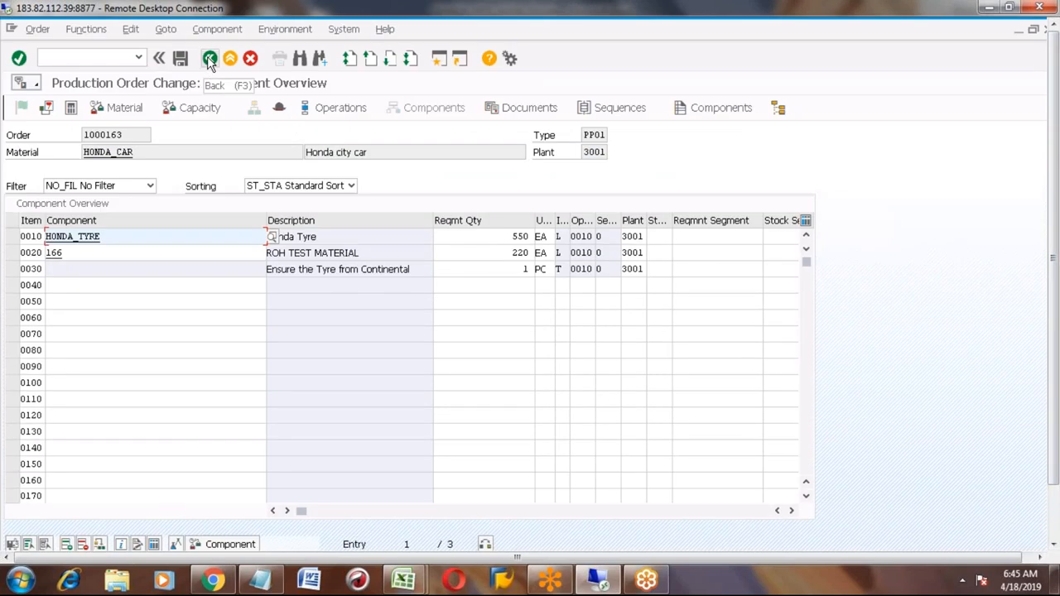
{"action": "left_click", "coordinate": [210, 63]}
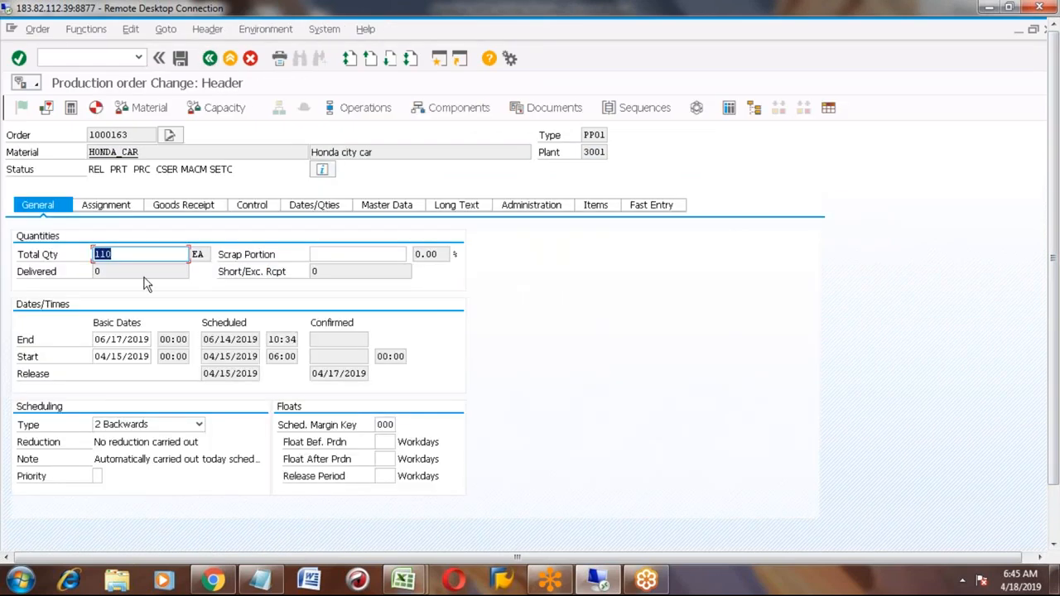
Set the HONDA_CAR production order's total quantity to 1000 EA
{"action": "left_click", "coordinate": [121, 254]}
{"action": "key", "text": "BackSpace"}
{"action": "key", "text": "BackSpace"}
{"action": "key", "text": "BackSpace"}
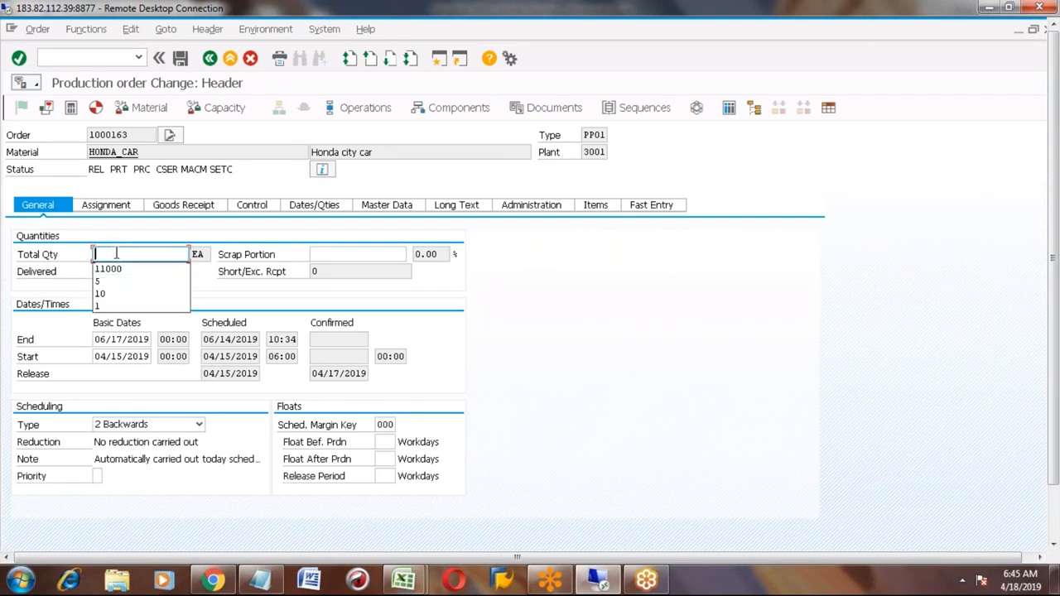
{"action": "type", "text": "100"}
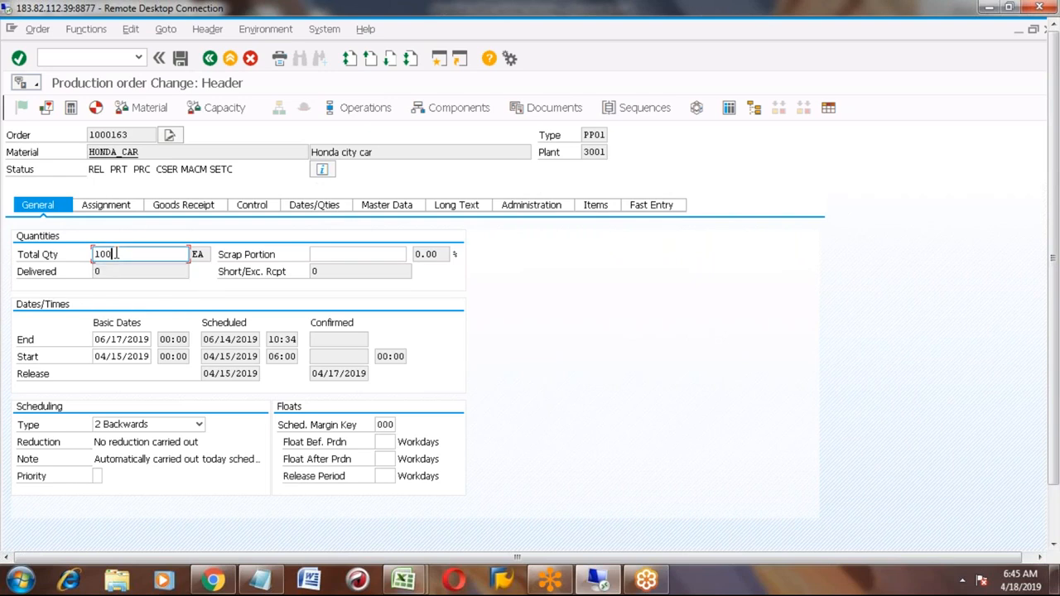
{"action": "type", "text": "0"}
{"action": "key", "text": "Return"}
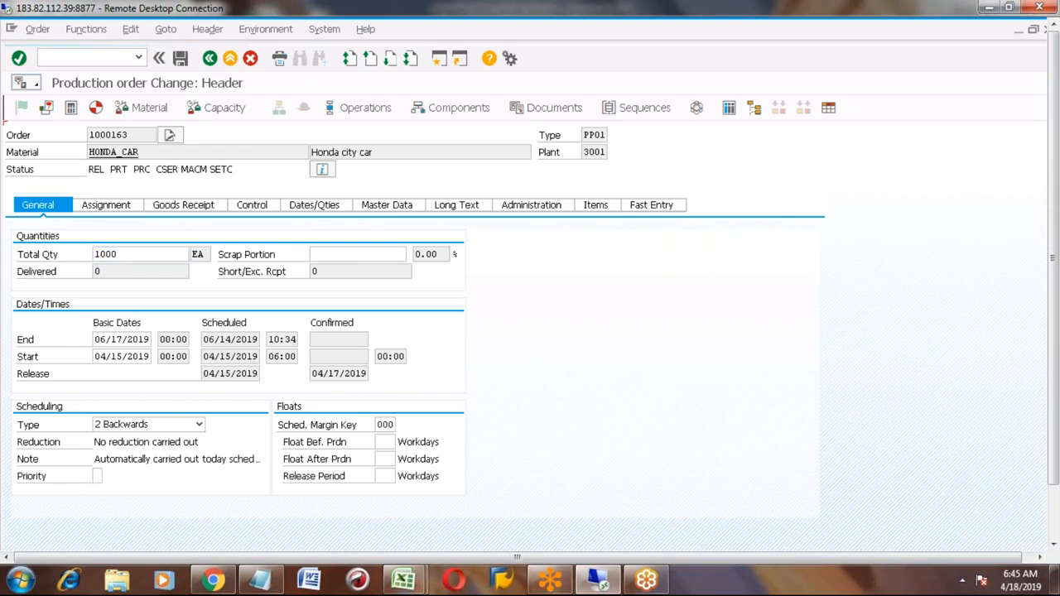
Open the component overview and review the recalculated requirement quantities of HONDA_TYRE and 166
{"action": "left_click", "coordinate": [456, 115]}
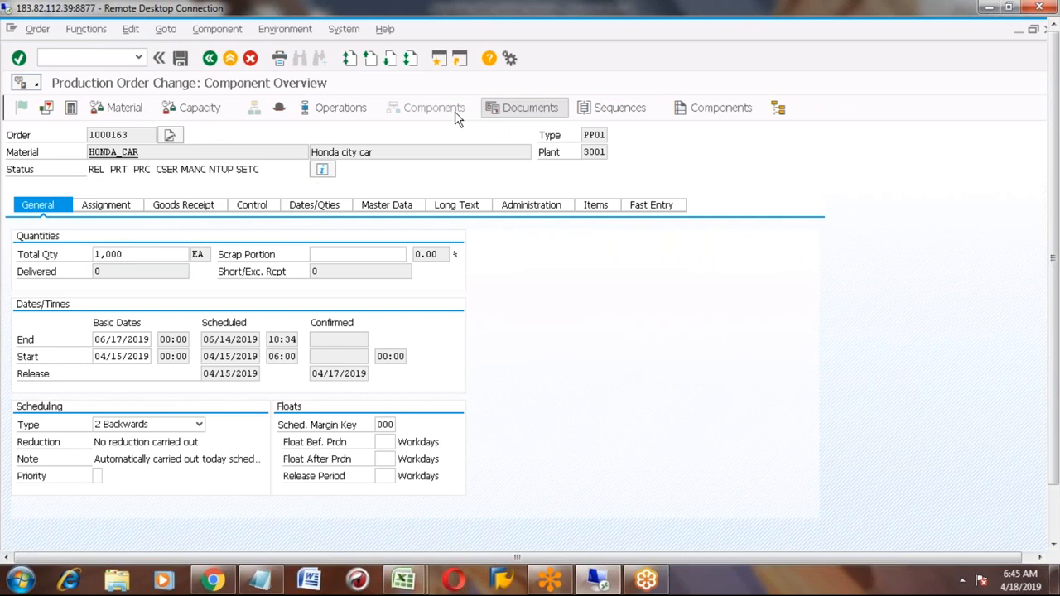
{"action": "left_click", "coordinate": [500, 237]}
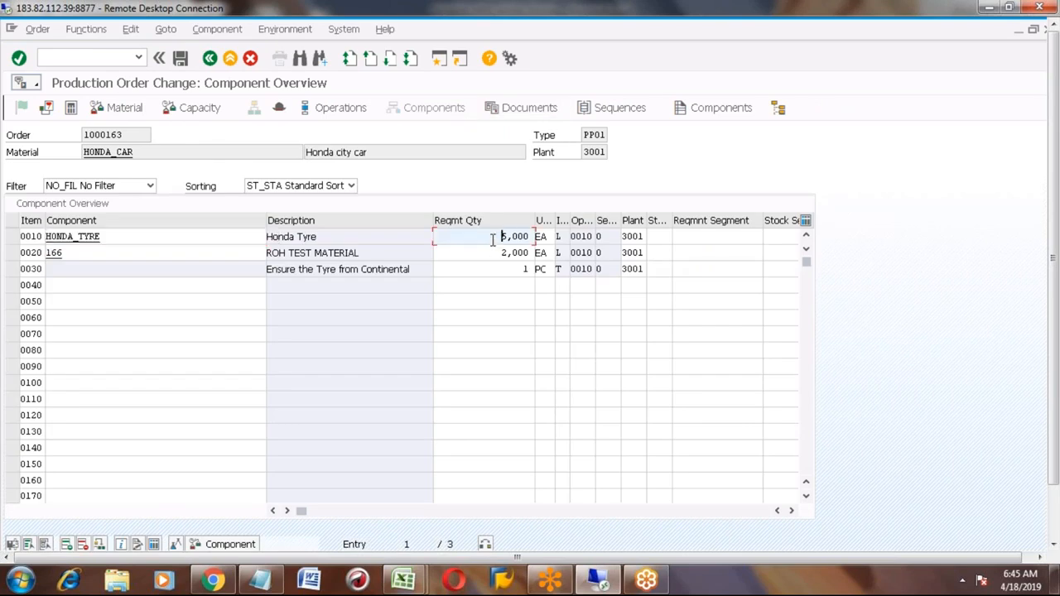
{"action": "left_click", "coordinate": [493, 252]}
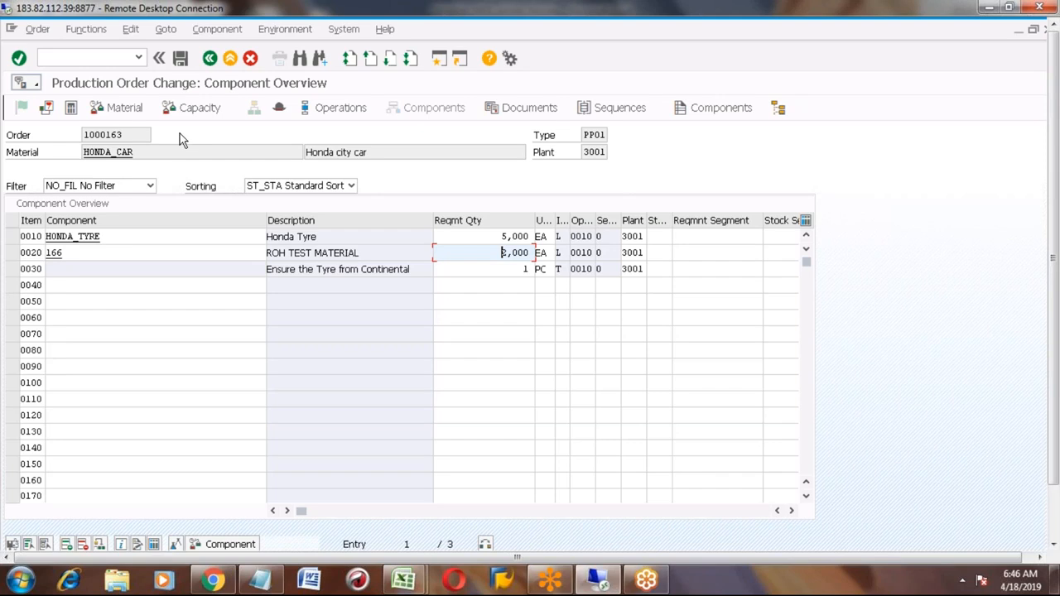
Rerun the material availability check and compare the requirement, ATP and confirmed quantities in the missing parts overview
{"action": "left_click", "coordinate": [124, 109]}
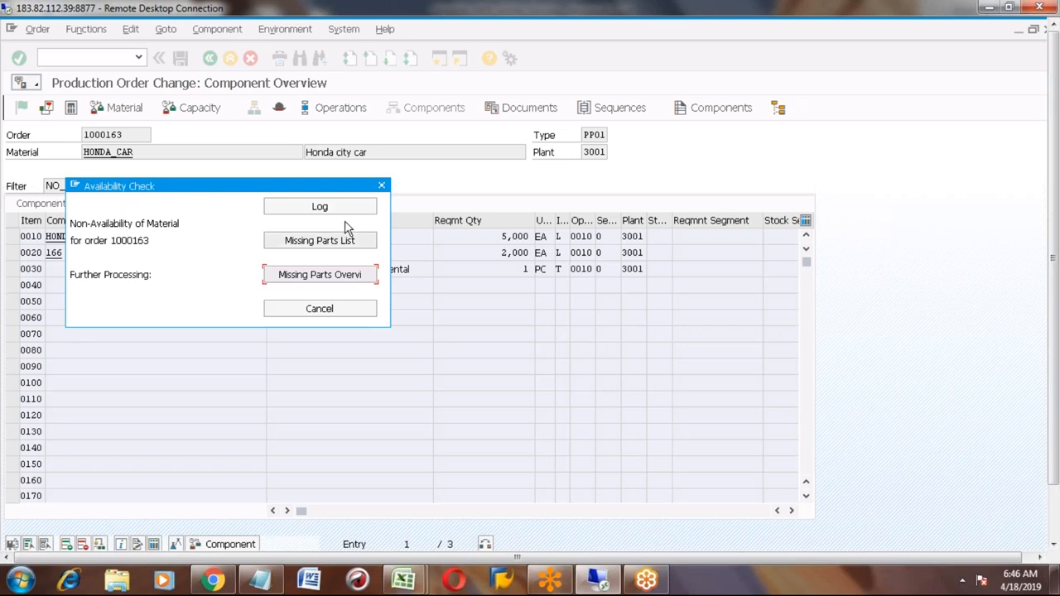
{"action": "left_click", "coordinate": [325, 282]}
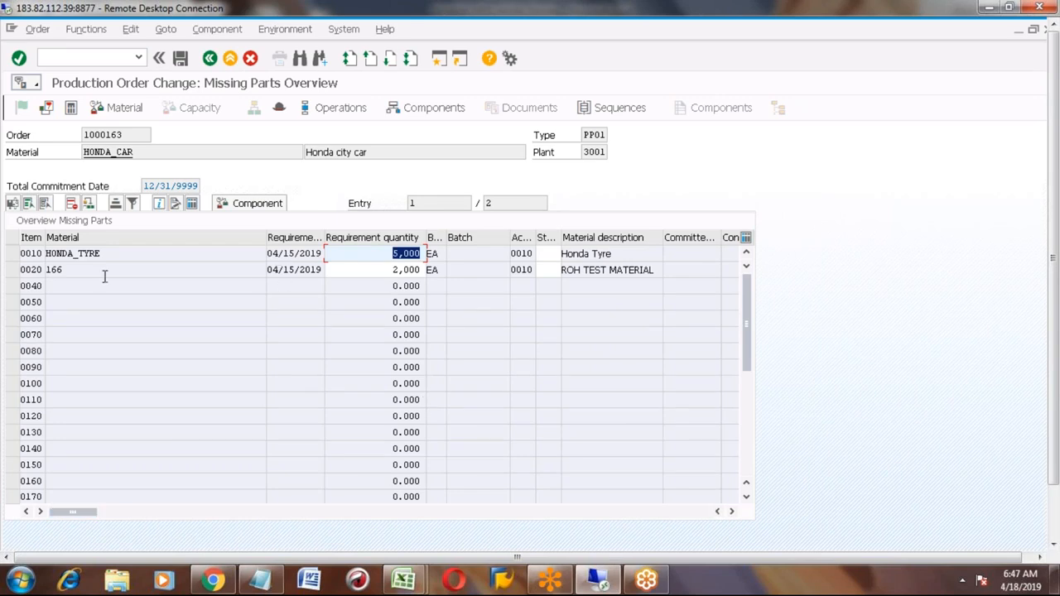
{"action": "left_click", "coordinate": [377, 238]}
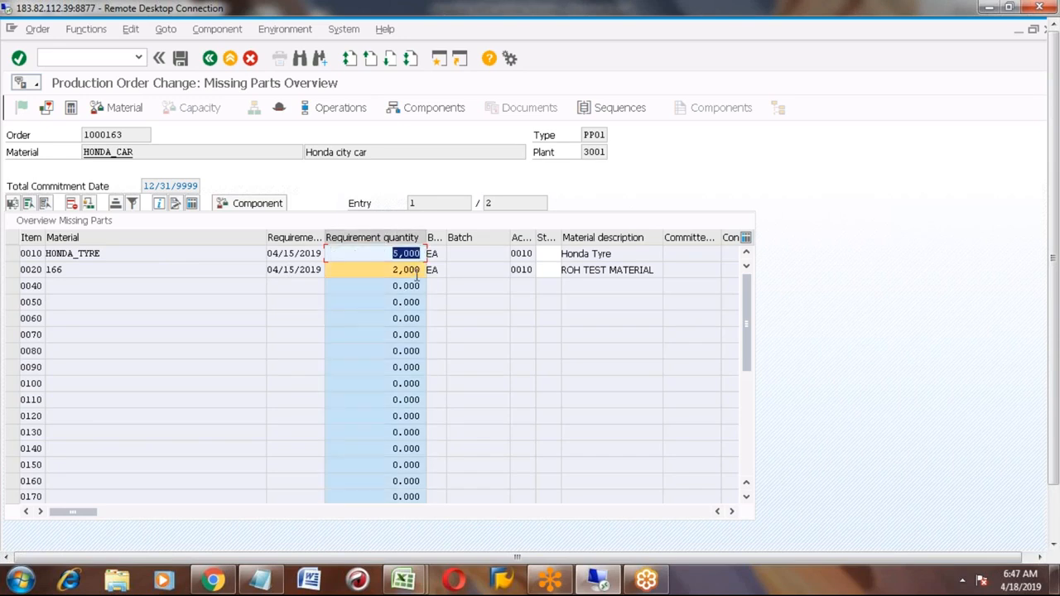
{"action": "left_click", "coordinate": [731, 512]}
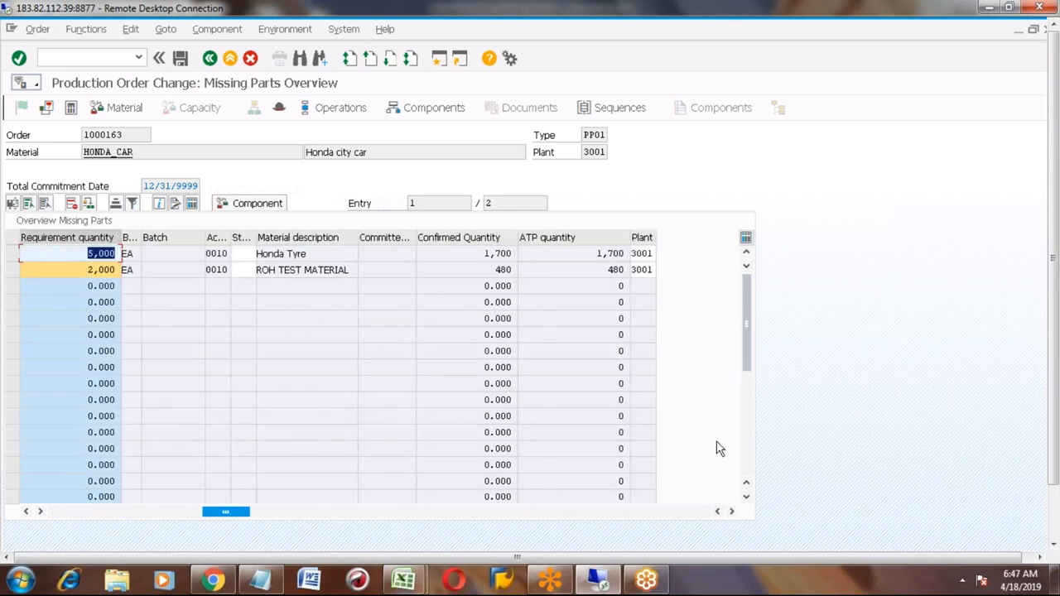
{"action": "left_click", "coordinate": [590, 237]}
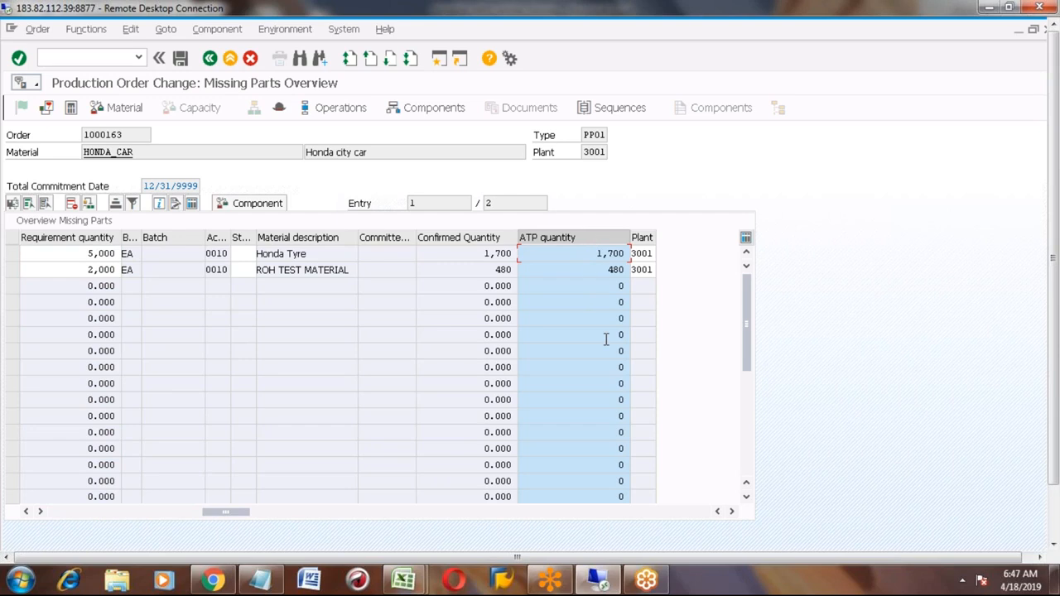
{"action": "left_click", "coordinate": [471, 237]}
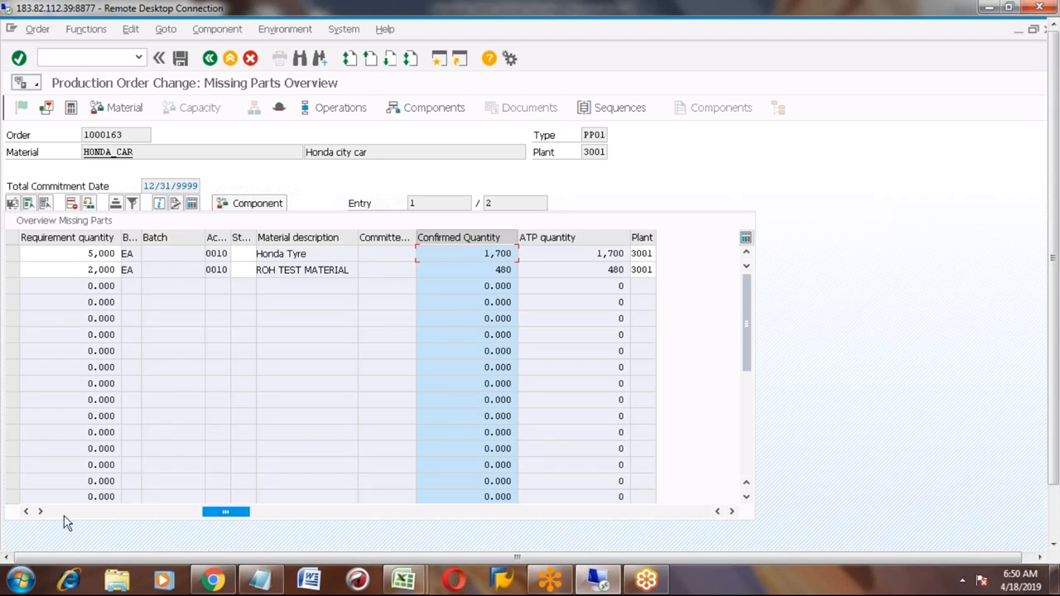
{"action": "left_click_drag", "start_coordinate": [226, 511], "coordinate": [64, 516]}
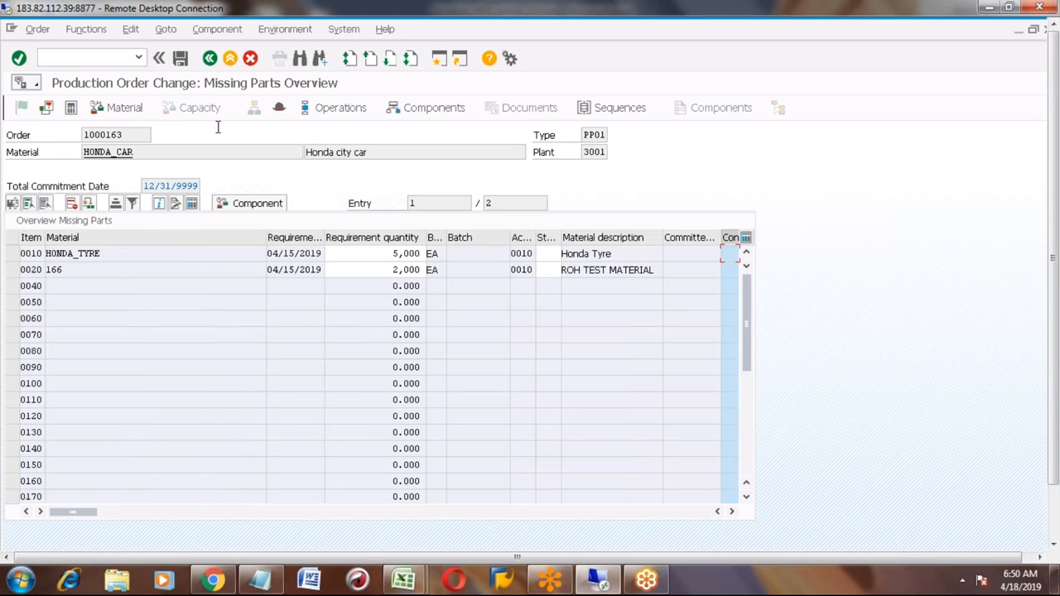
Leave the HONDA_CAR production order without saving and return through the stock/requirements list to the SAP Easy Access menu
{"action": "left_click", "coordinate": [210, 60]}
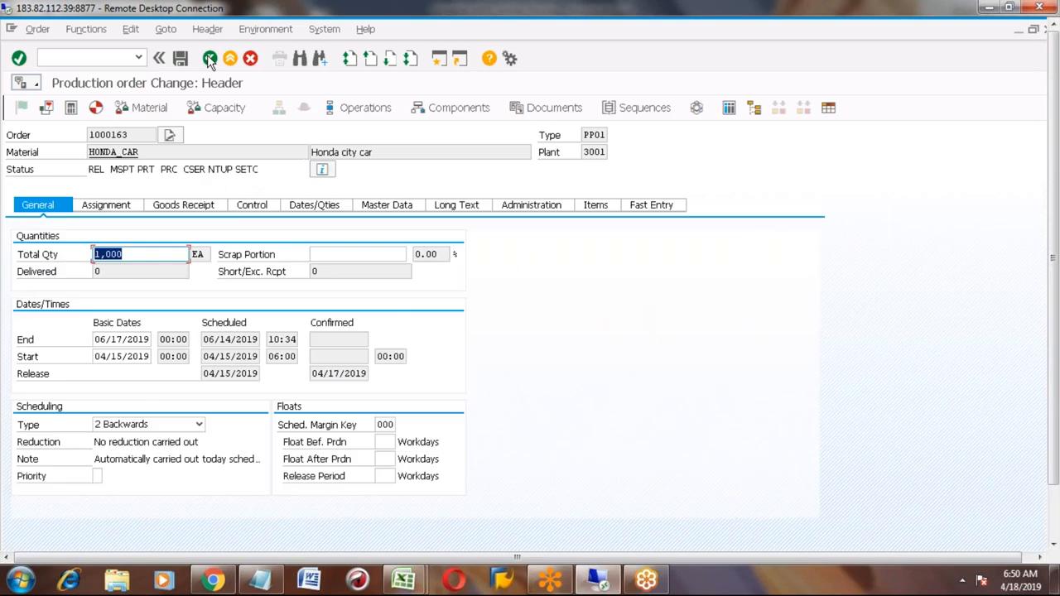
{"action": "left_click", "coordinate": [210, 60]}
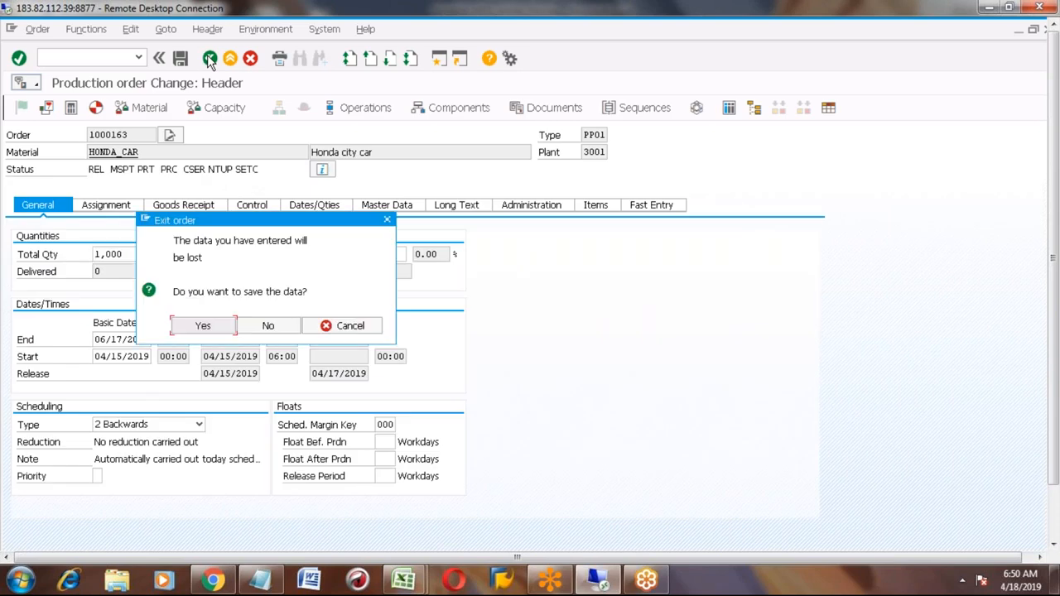
{"action": "left_click", "coordinate": [257, 328]}
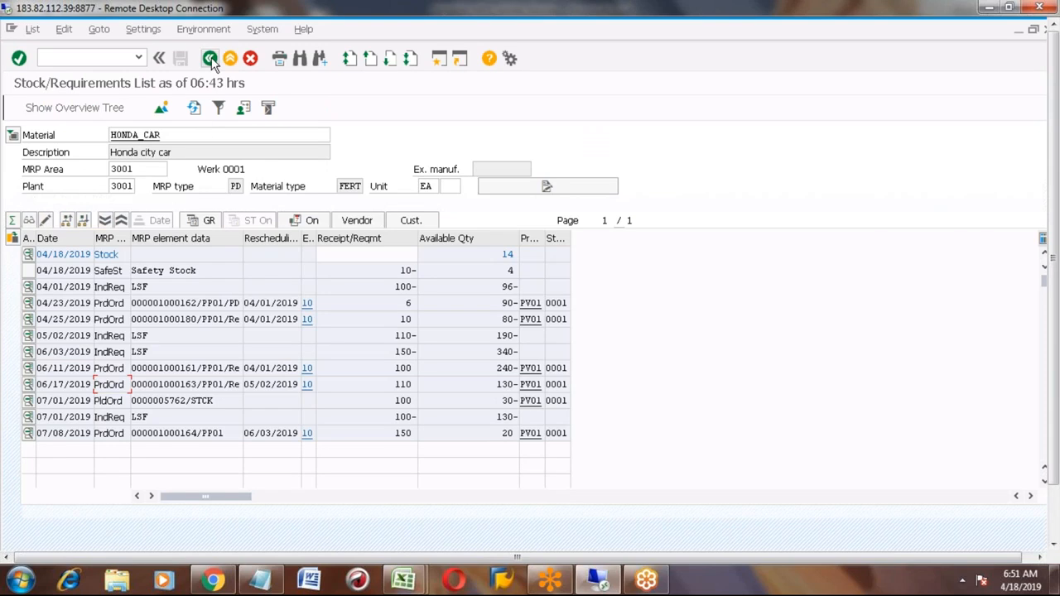
{"action": "left_click", "coordinate": [211, 59]}
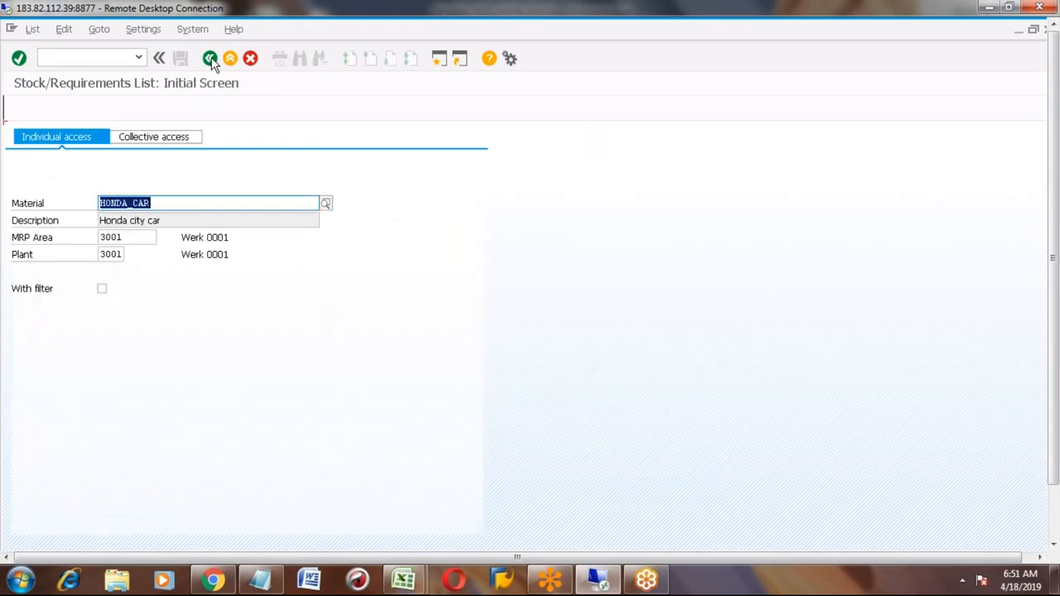
{"action": "left_click", "coordinate": [210, 58]}
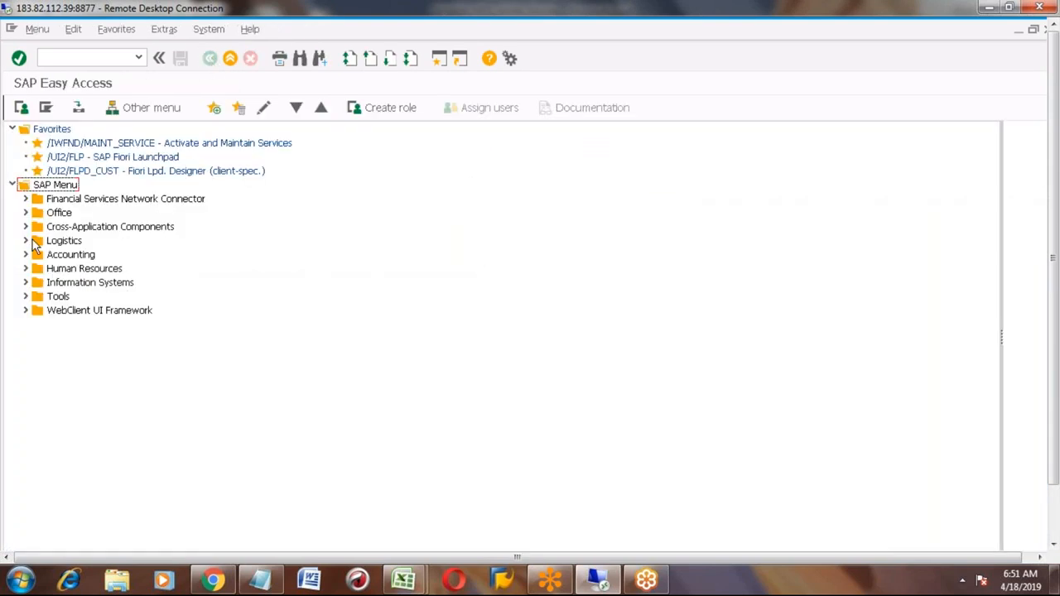
Browse Logistics > Production in the SAP menu, examining MRP Evaluations and the Shop Floor Control Order transactions
{"action": "left_click", "coordinate": [26, 240]}
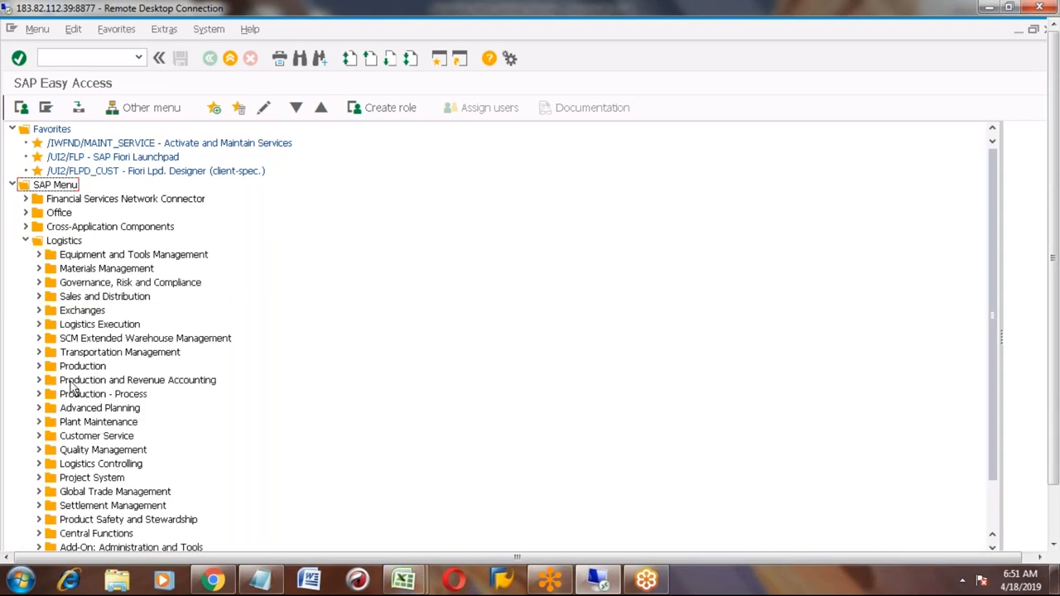
{"action": "left_click", "coordinate": [38, 366]}
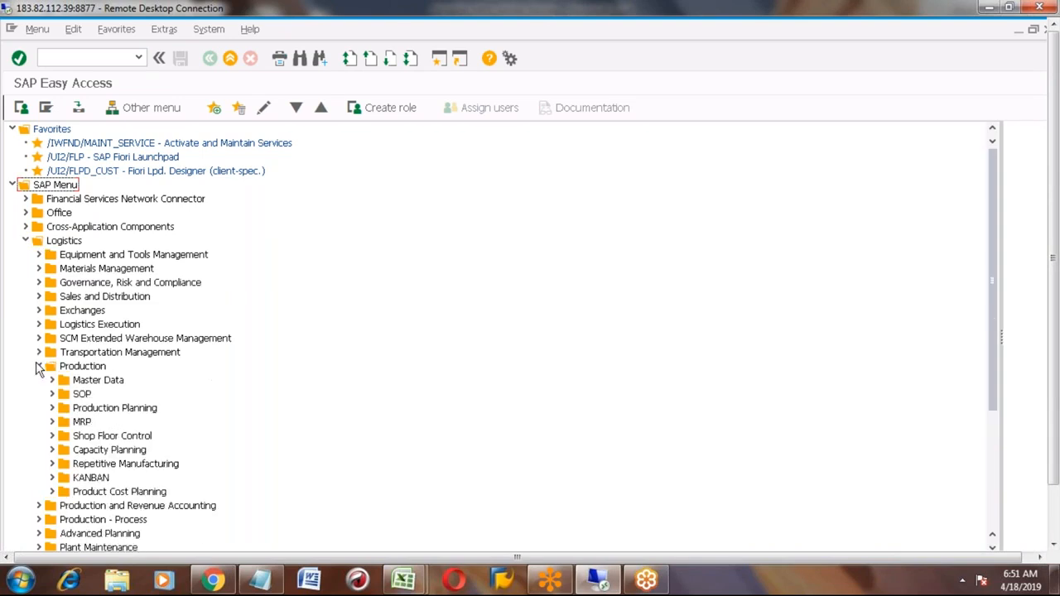
{"action": "left_click", "coordinate": [52, 423]}
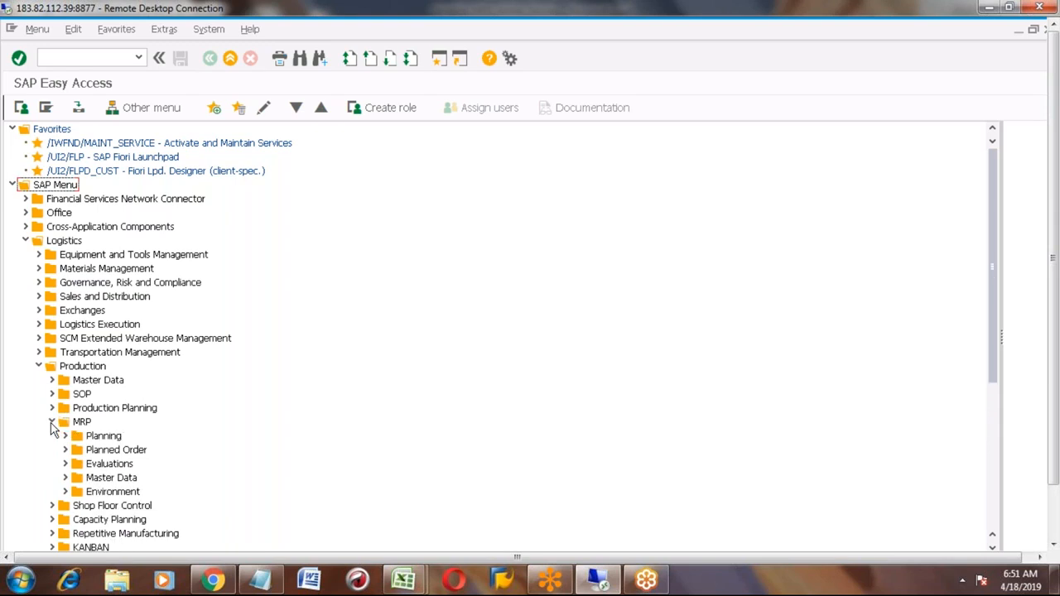
{"action": "left_click", "coordinate": [66, 465]}
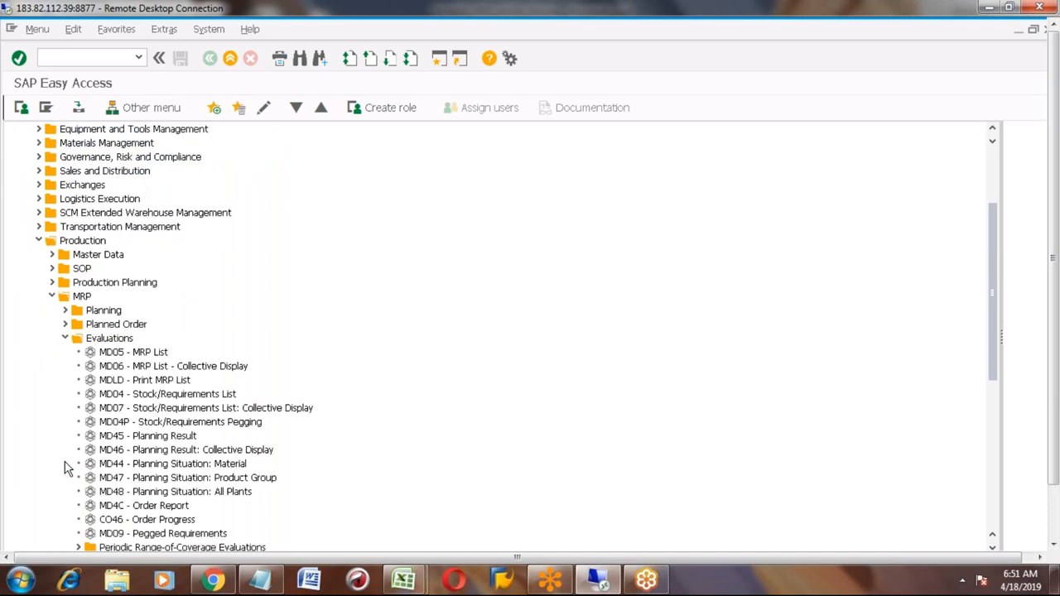
{"action": "left_click", "coordinate": [66, 338]}
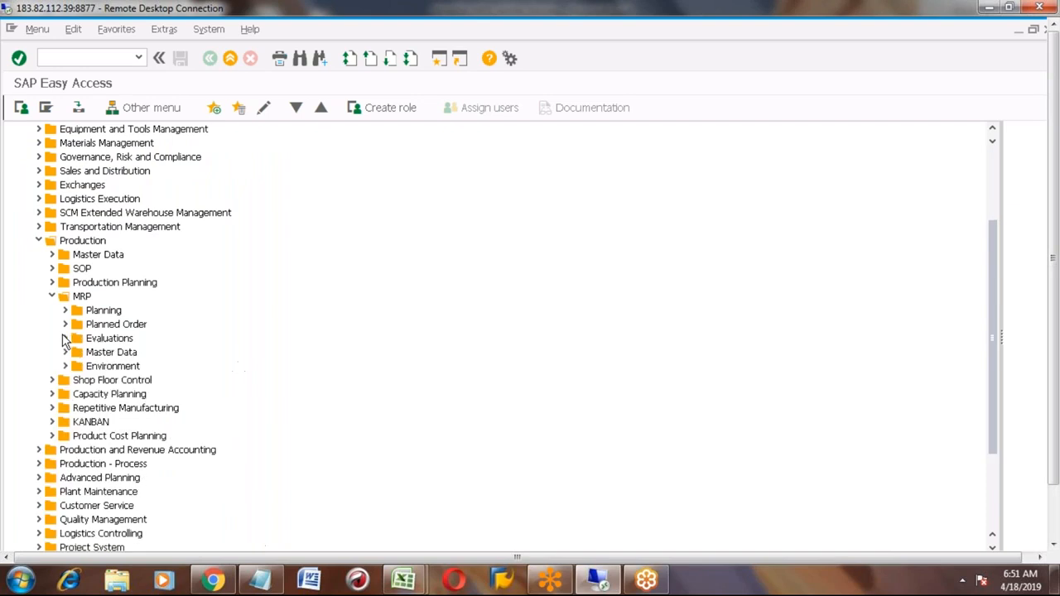
{"action": "left_click", "coordinate": [53, 381]}
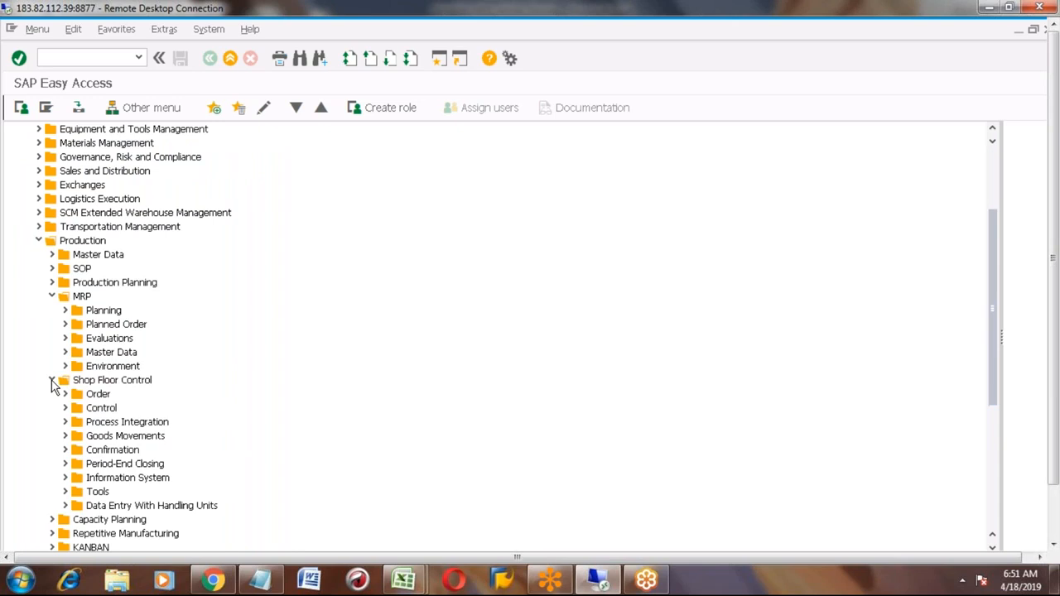
{"action": "left_click", "coordinate": [66, 394]}
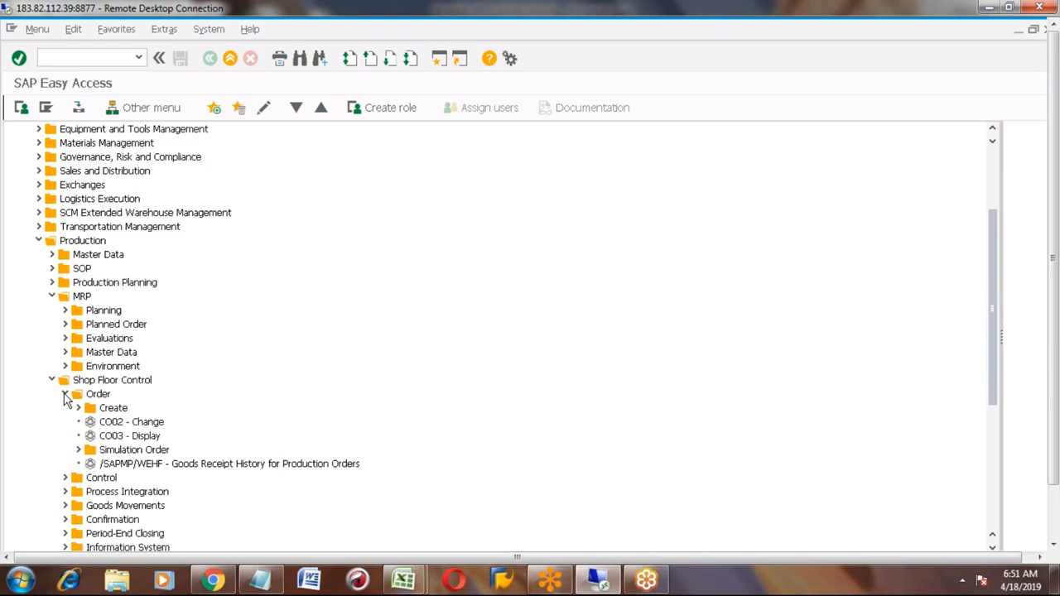
{"action": "left_click", "coordinate": [66, 394]}
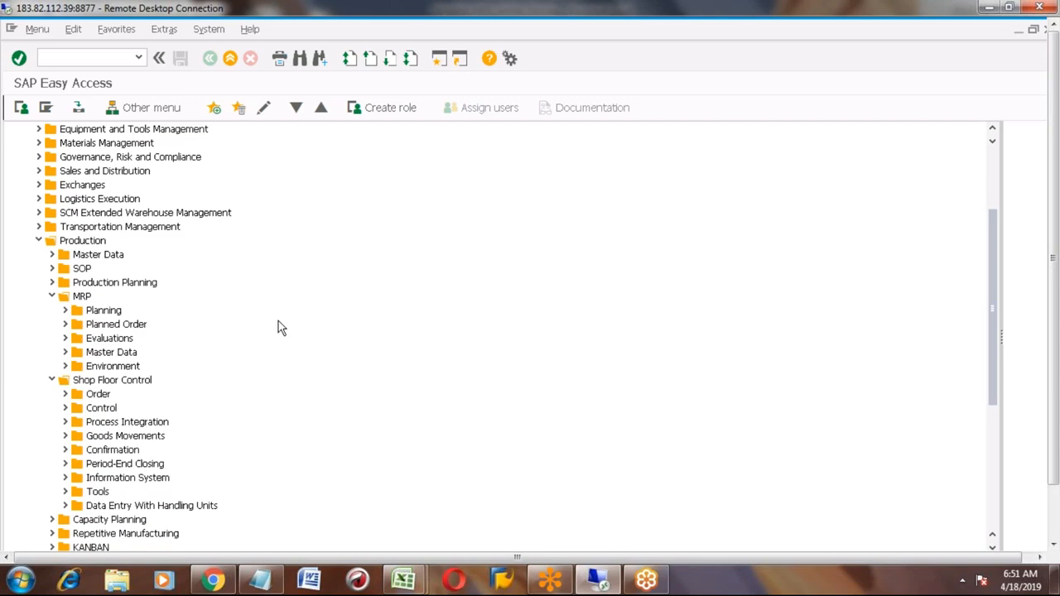
Open transaction COHV to view mass processing of production orders, and return to the SAP Easy Access menu
{"action": "left_click", "coordinate": [111, 59]}
{"action": "type", "text": "COHV"}
{"action": "key", "text": "Return"}
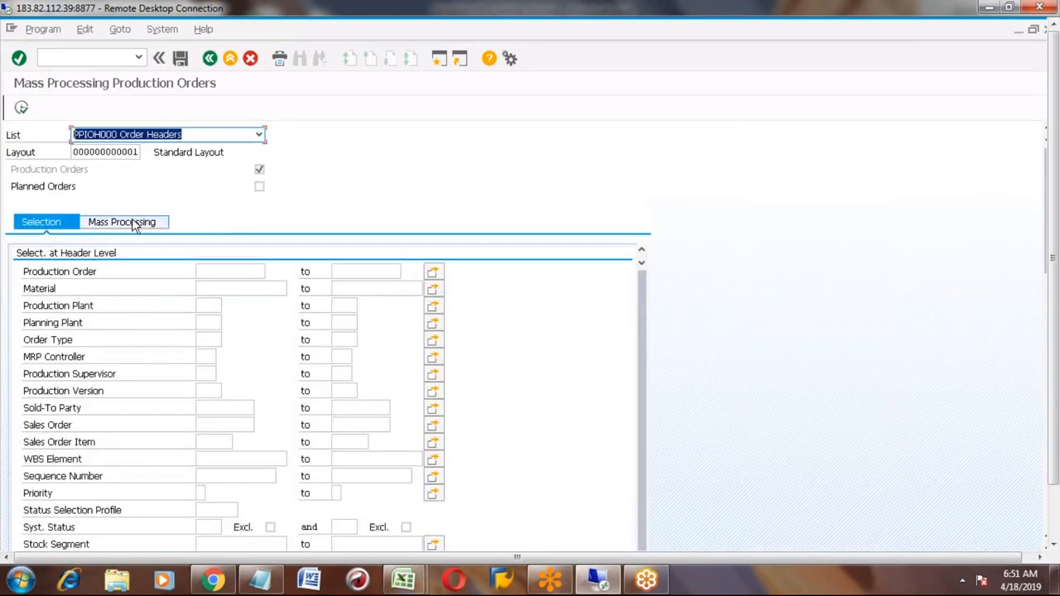
{"action": "left_click", "coordinate": [230, 60]}
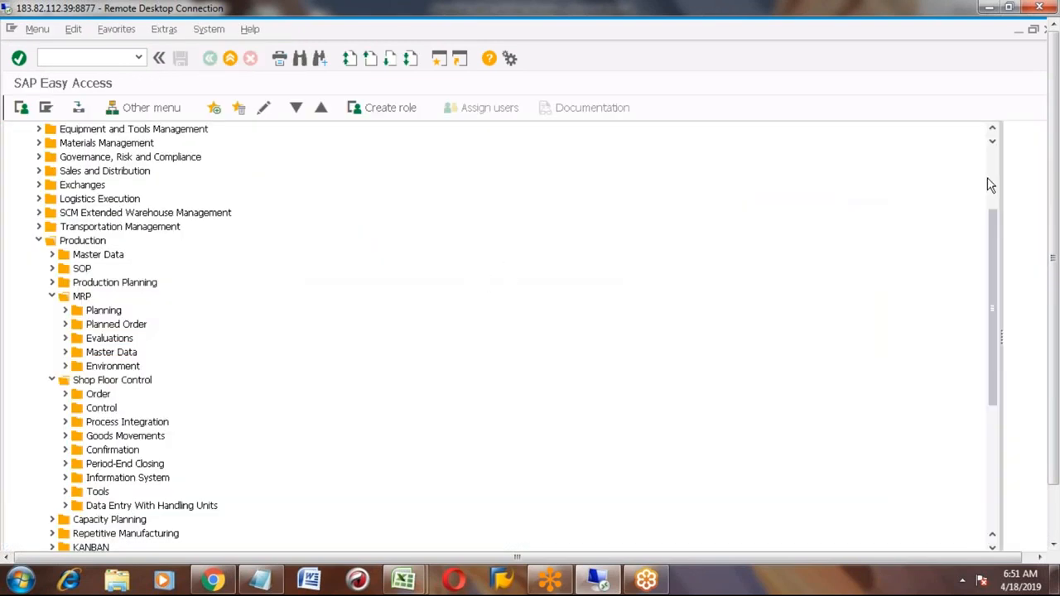
Collapse the MRP and Shop Floor Control folders under Production in the SAP menu
{"action": "scroll", "coordinate": [995, 170], "scroll_direction": "up", "scroll_amount": 3}
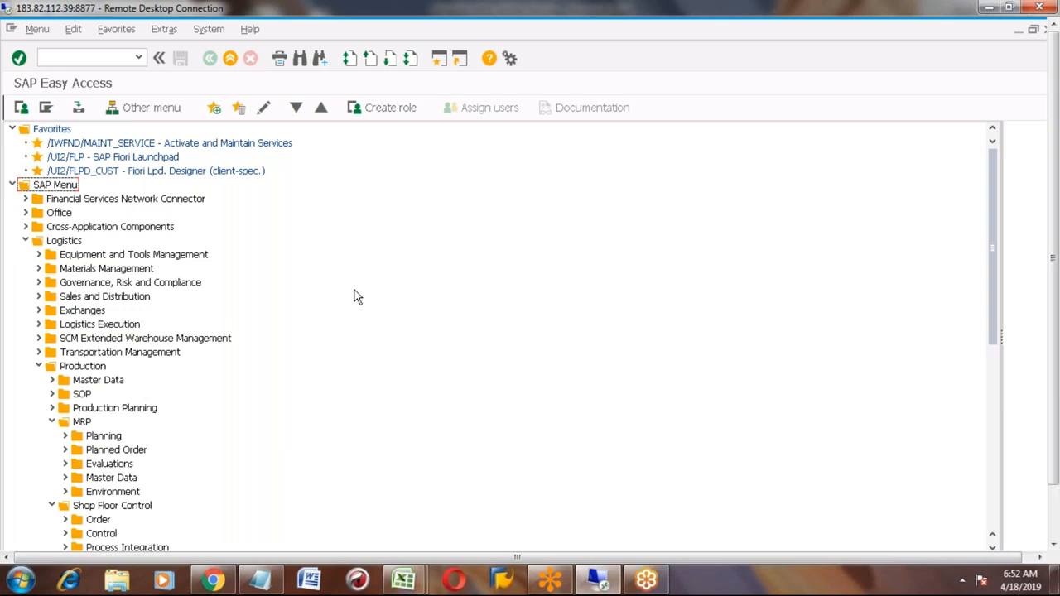
{"action": "left_click", "coordinate": [51, 422]}
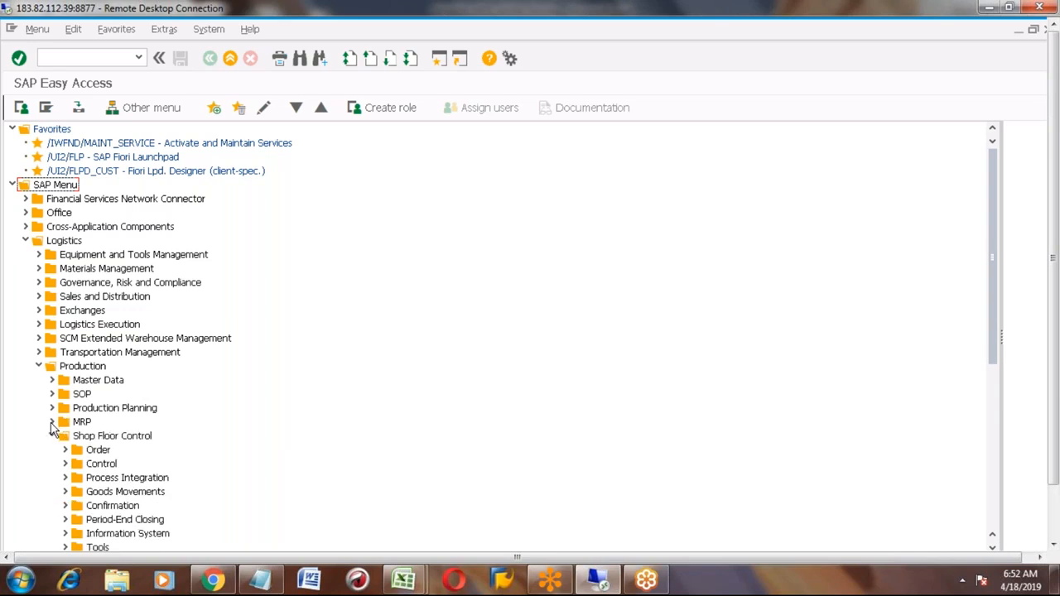
{"action": "left_click", "coordinate": [51, 436]}
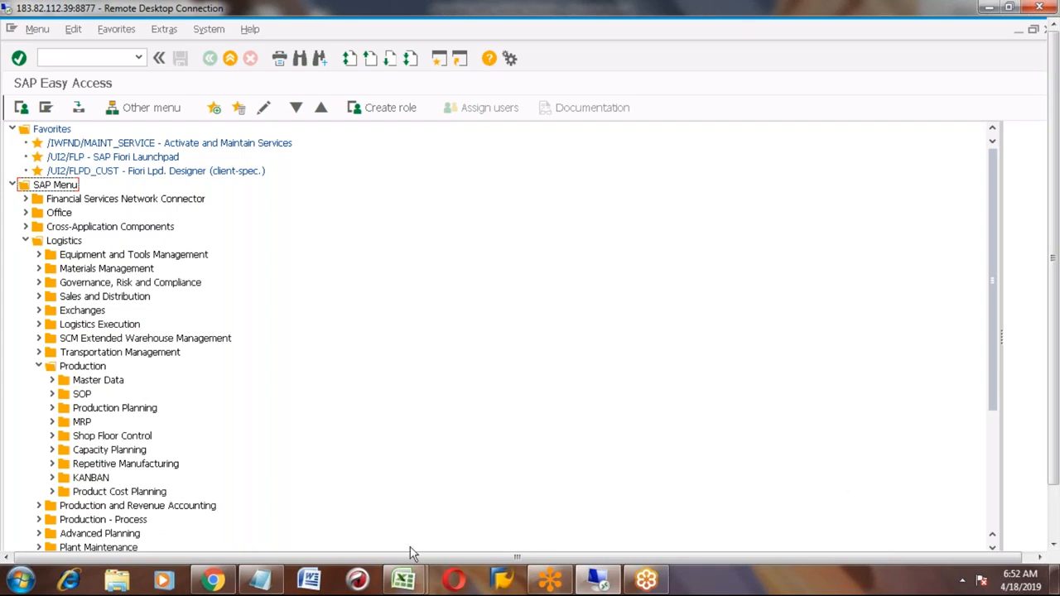
Switch to the Excel notes workbook and review the availability check notes around rows 312 to 317 of Sheet1
{"action": "left_click", "coordinate": [405, 579]}
{"action": "left_click", "coordinate": [474, 496]}
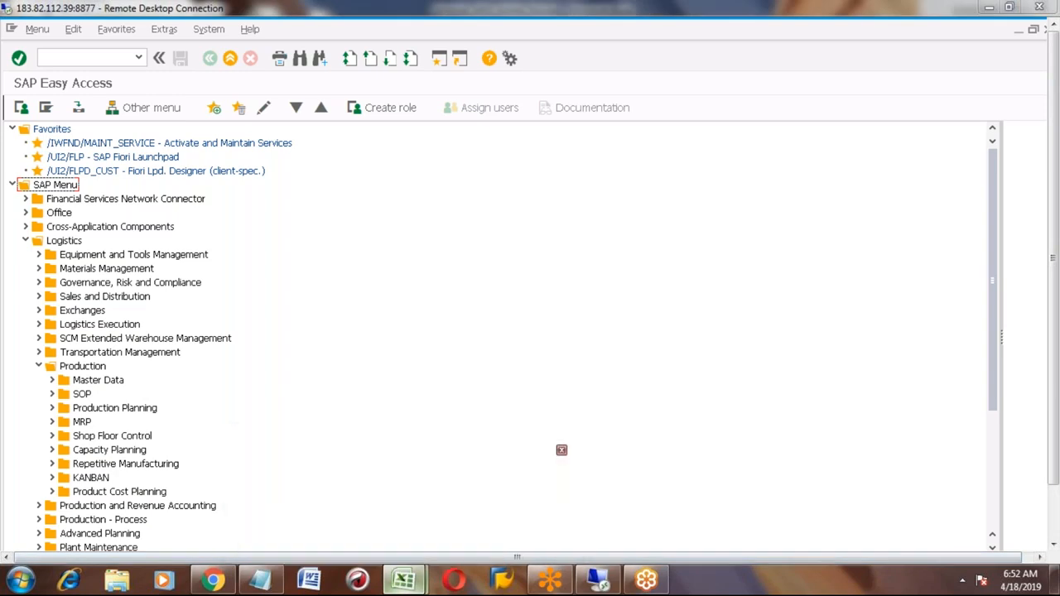
{"action": "key", "text": "Down"}
{"action": "key", "text": "Down"}
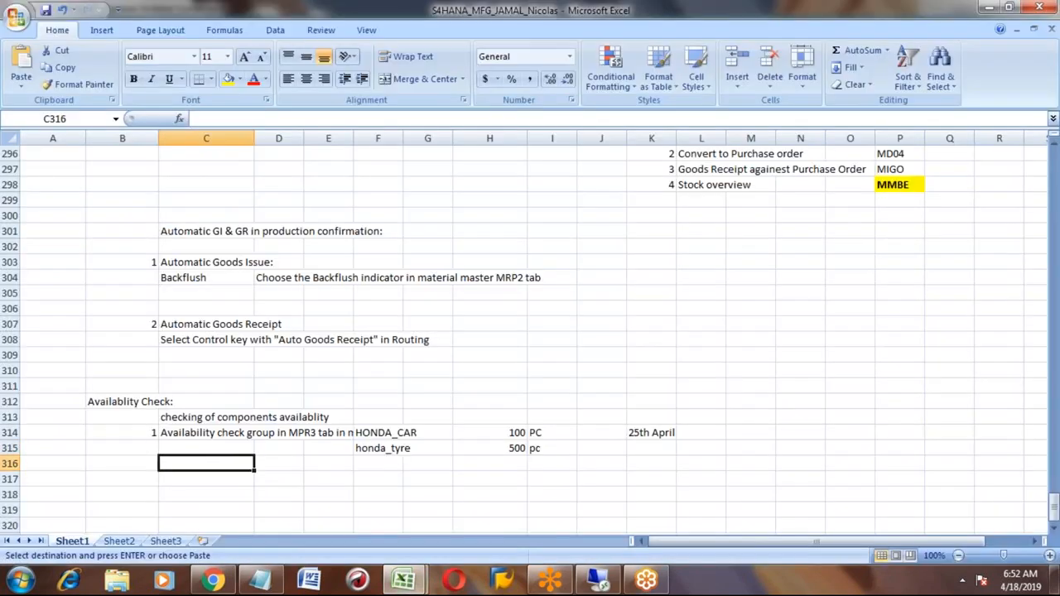
{"action": "key", "text": "Up"}
{"action": "key", "text": "Down"}
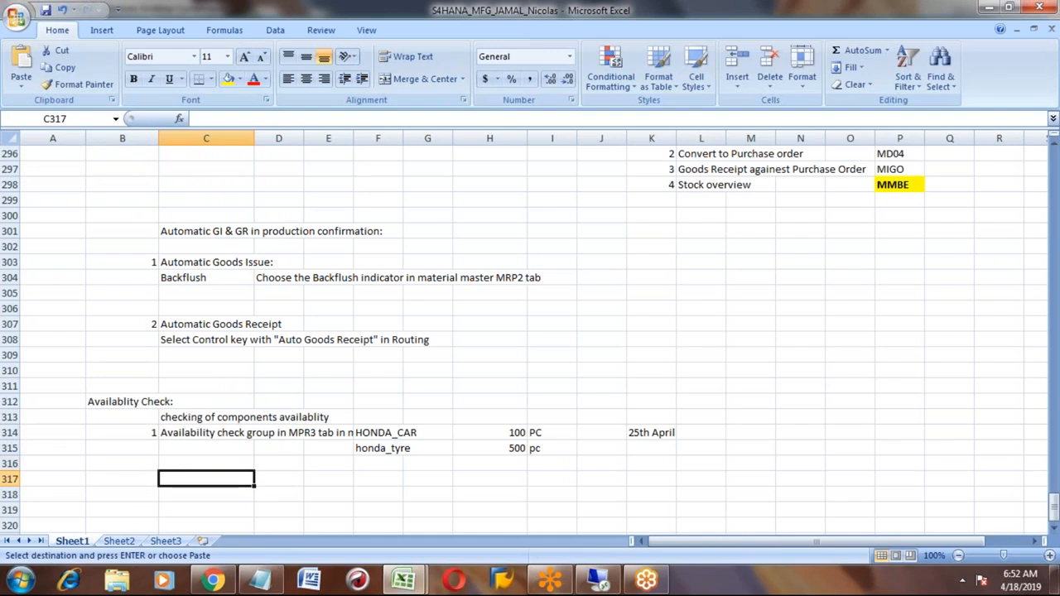
{"action": "key", "text": "Down"}
{"action": "key", "text": "Left"}
{"action": "key", "text": "Up"}
{"action": "key", "text": "Up"}
{"action": "key", "text": "Up"}
{"action": "key", "text": "Up"}
{"action": "key", "text": "Up"}
{"action": "key", "text": "Up"}
{"action": "key", "text": "Up"}
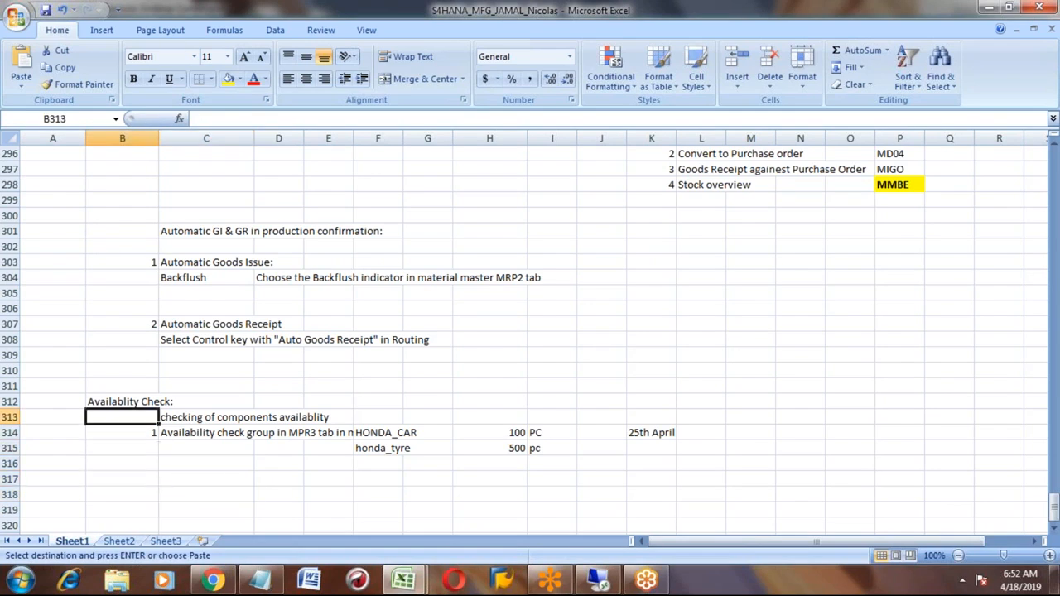
{"action": "key", "text": "Down"}
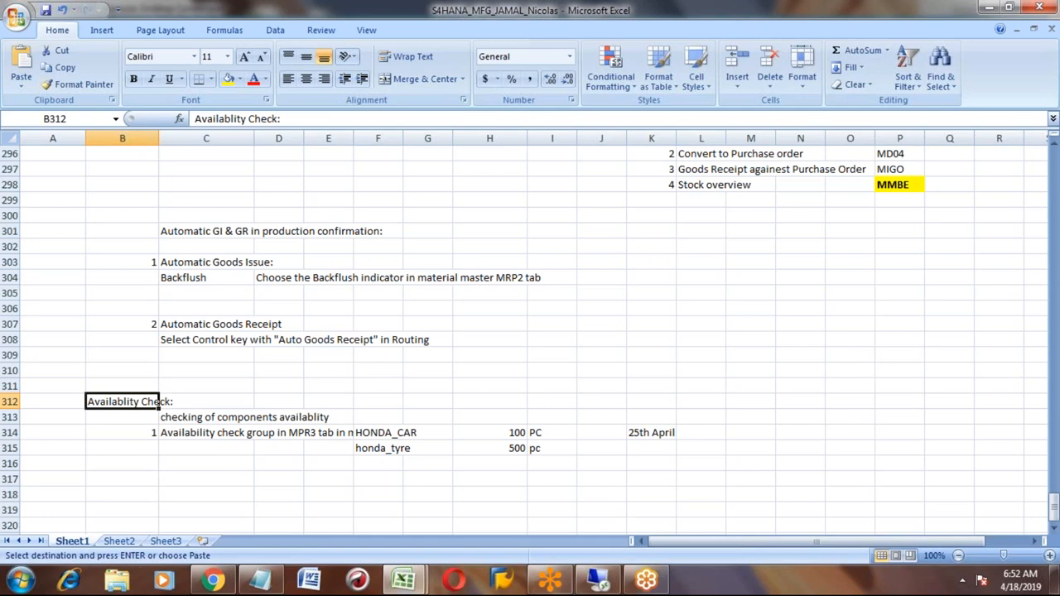
Enter the heading "Capacity Planning:" in cell B319 of Sheet1, below the availability check notes
{"action": "key", "text": "Down"}
{"action": "key", "text": "Down"}
{"action": "key", "text": "Down"}
{"action": "key", "text": "Down"}
{"action": "key", "text": "Down"}
{"action": "key", "text": "Down"}
{"action": "key", "text": "Down"}
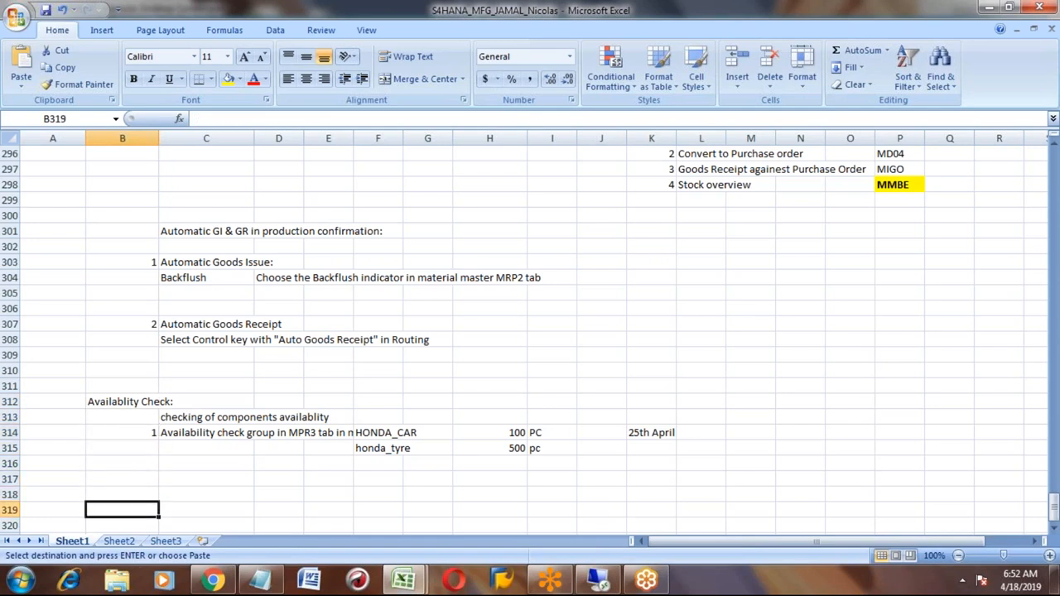
{"action": "key", "text": "Up"}
{"action": "key", "text": "Down"}
{"action": "left_click", "coordinate": [206, 510]}
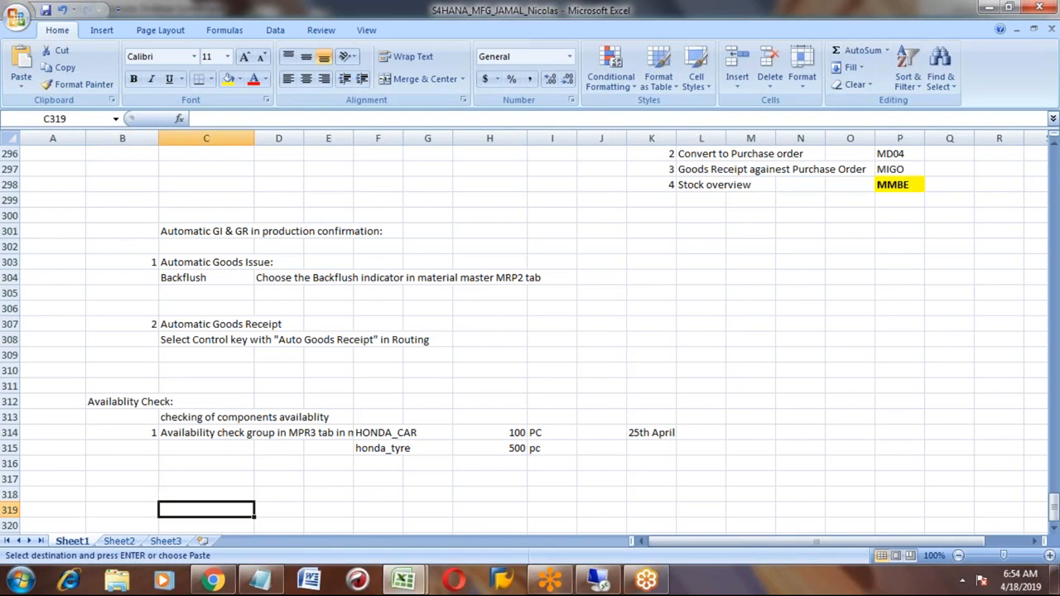
{"action": "left_click", "coordinate": [279, 510]}
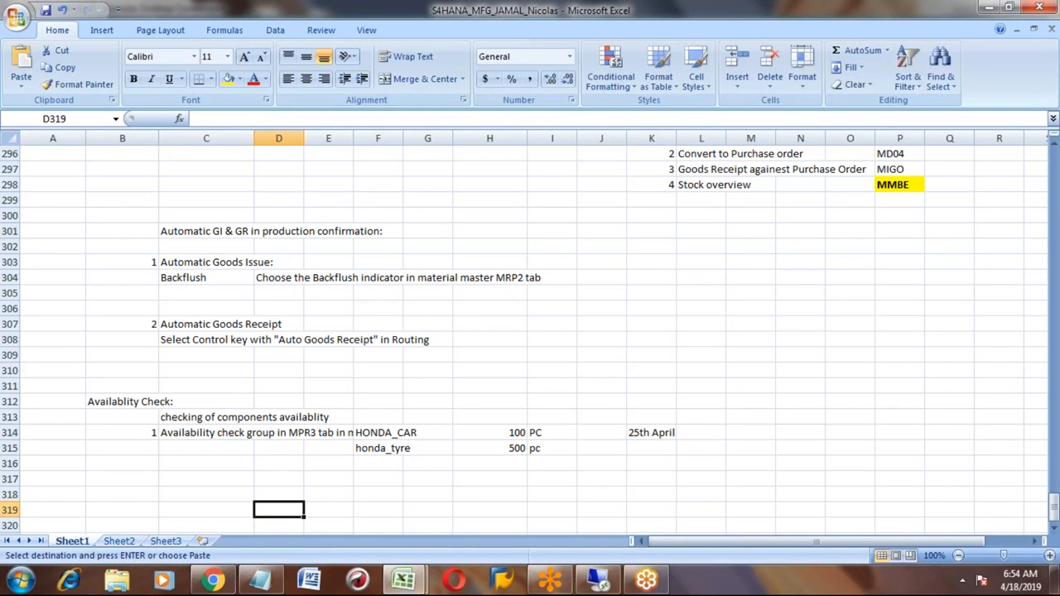
{"action": "key", "text": "Left"}
{"action": "key", "text": "Left"}
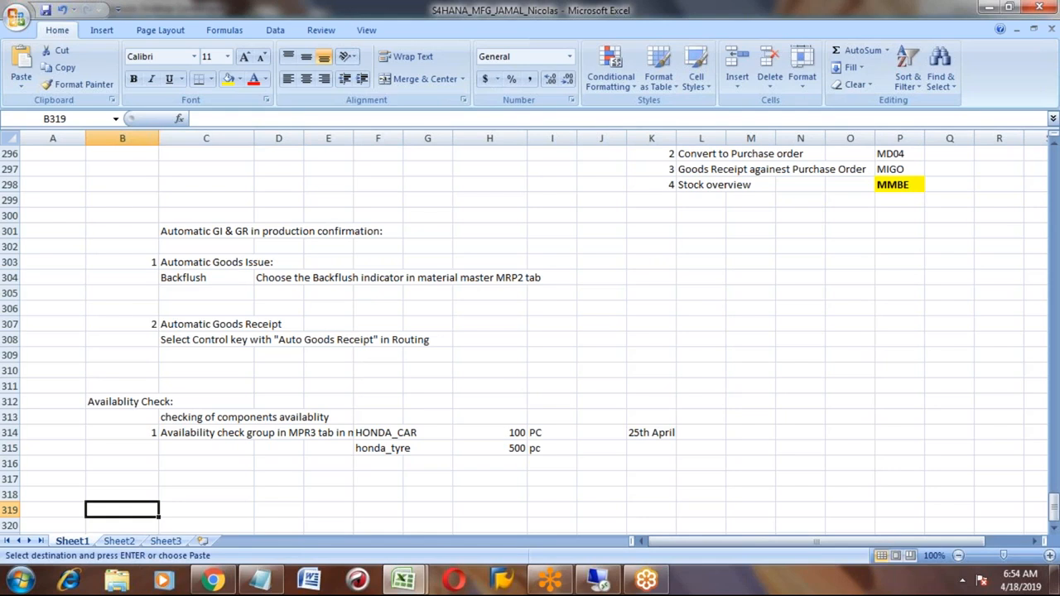
{"action": "type", "text": "c"}
{"action": "key", "text": "BackSpace"}
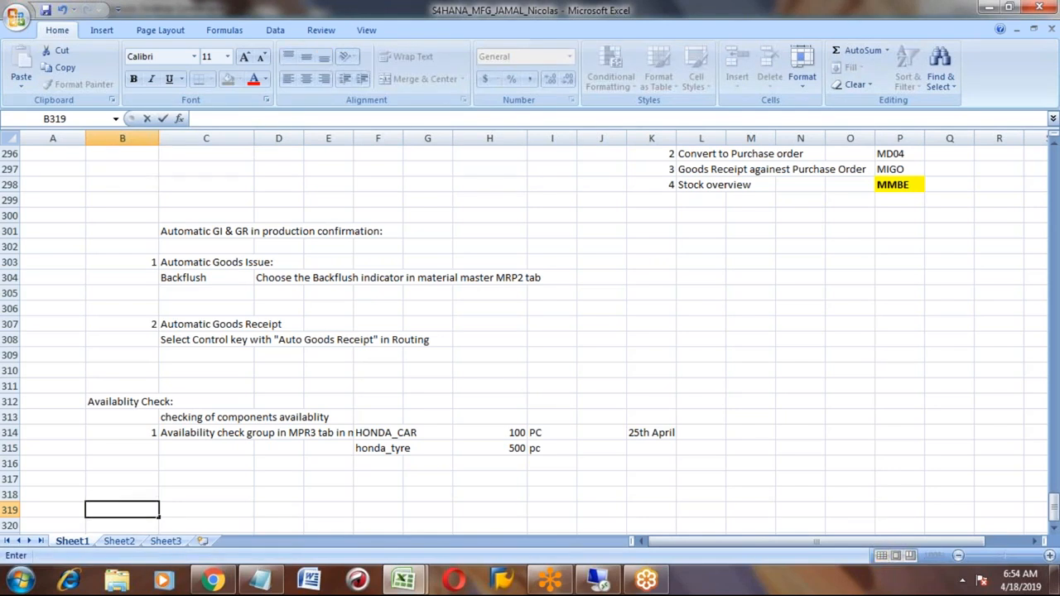
{"action": "type", "text": "Capacity Plan"}
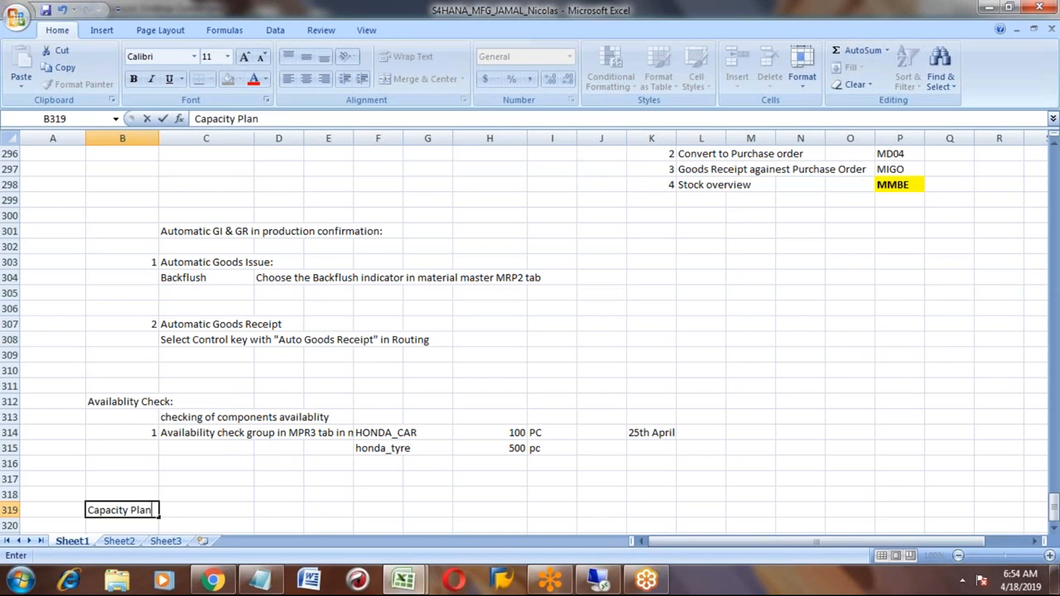
{"action": "type", "text": "ning:"}
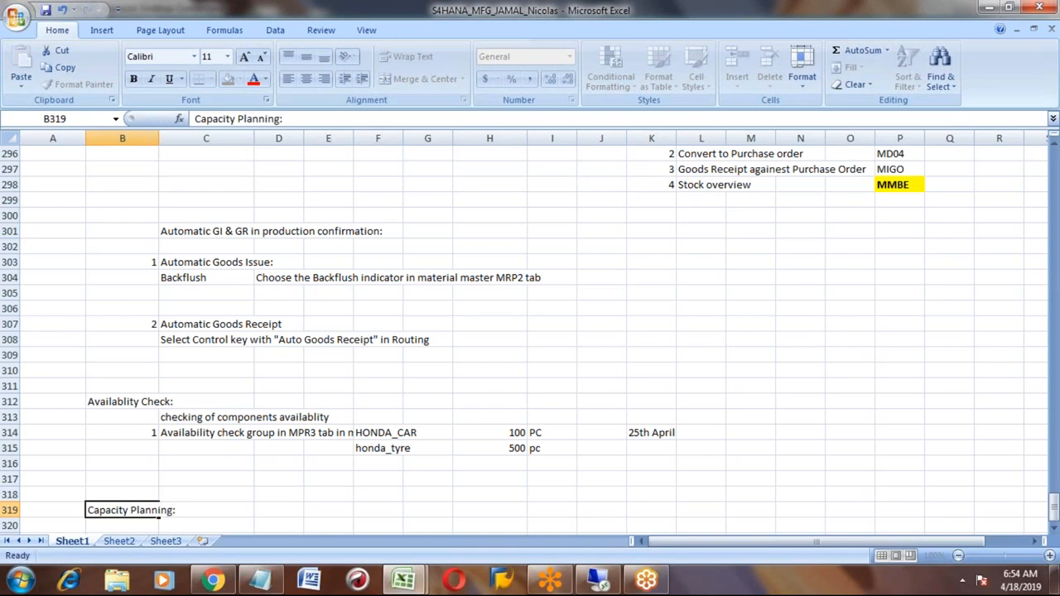
{"action": "key", "text": "Return"}
Enter the item number 1 in cell B321, two rows under the Capacity Planning heading
{"action": "key", "text": "Return"}
{"action": "key", "text": "Up"}
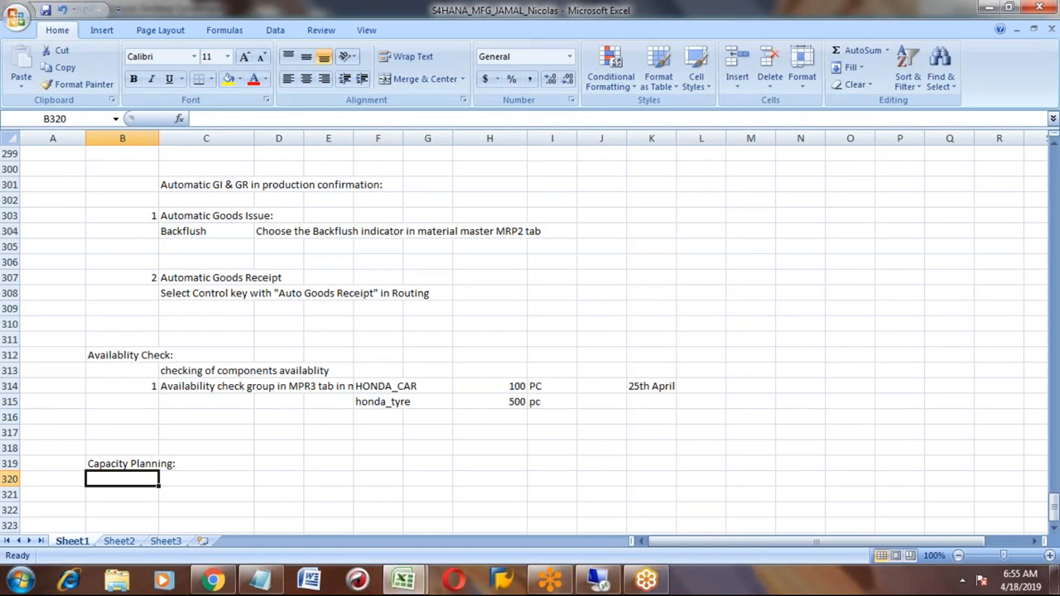
{"action": "key", "text": "Up"}
{"action": "key", "text": "Down"}
{"action": "key", "text": "Down"}
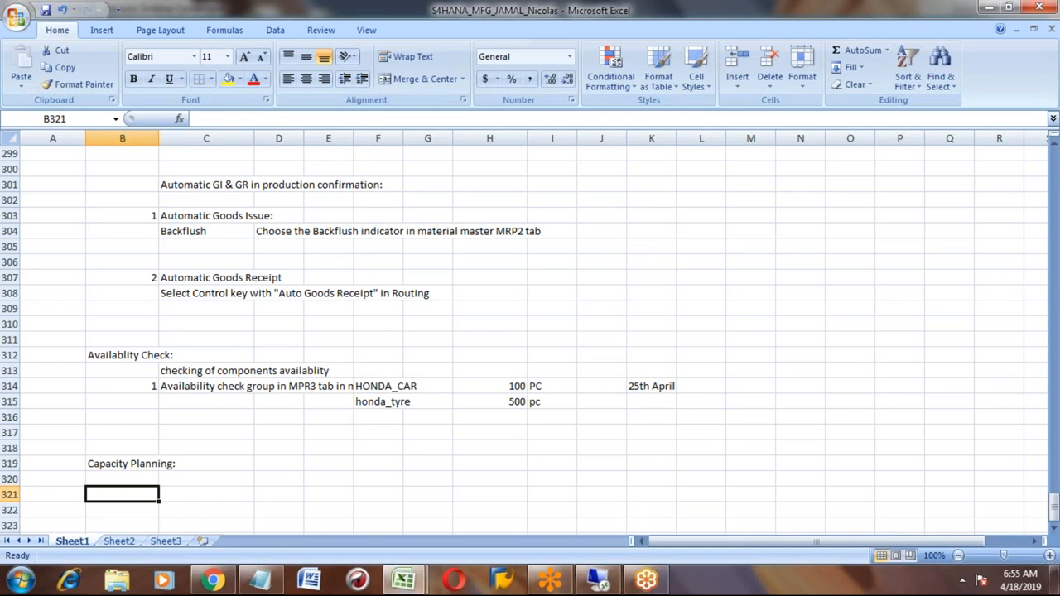
{"action": "type", "text": "1"}
{"action": "key", "text": "Tab"}
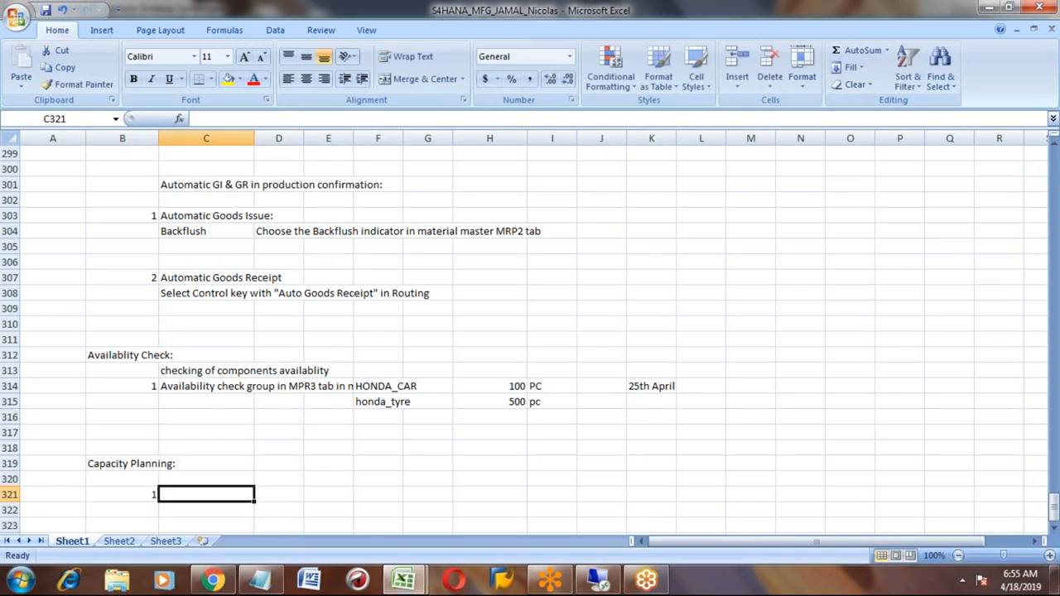
{"action": "type", "text": "C"}
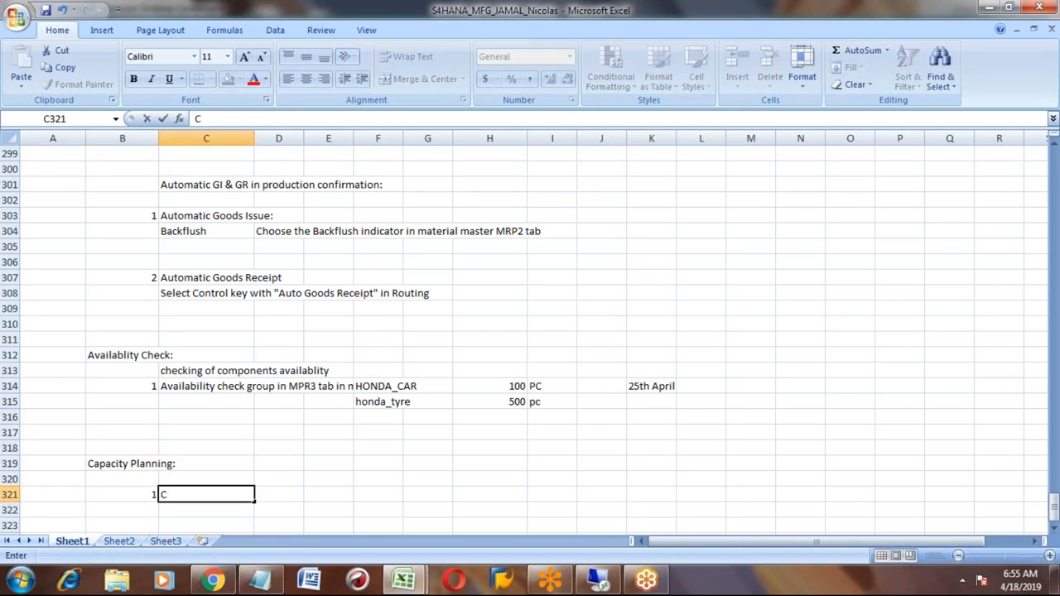
{"action": "key", "text": "BackSpace"}
{"action": "key", "text": "Escape"}
{"action": "key", "text": "Left"}
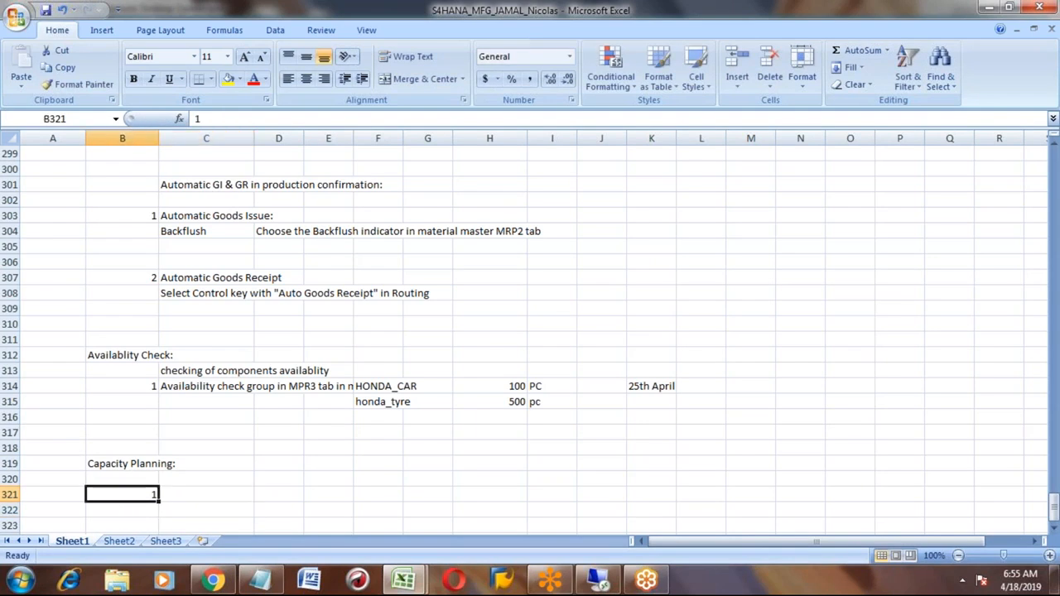
Replace the content of cell B321 under the Capacity Planning heading with the text "Setup"
{"action": "type", "text": "Setup"}
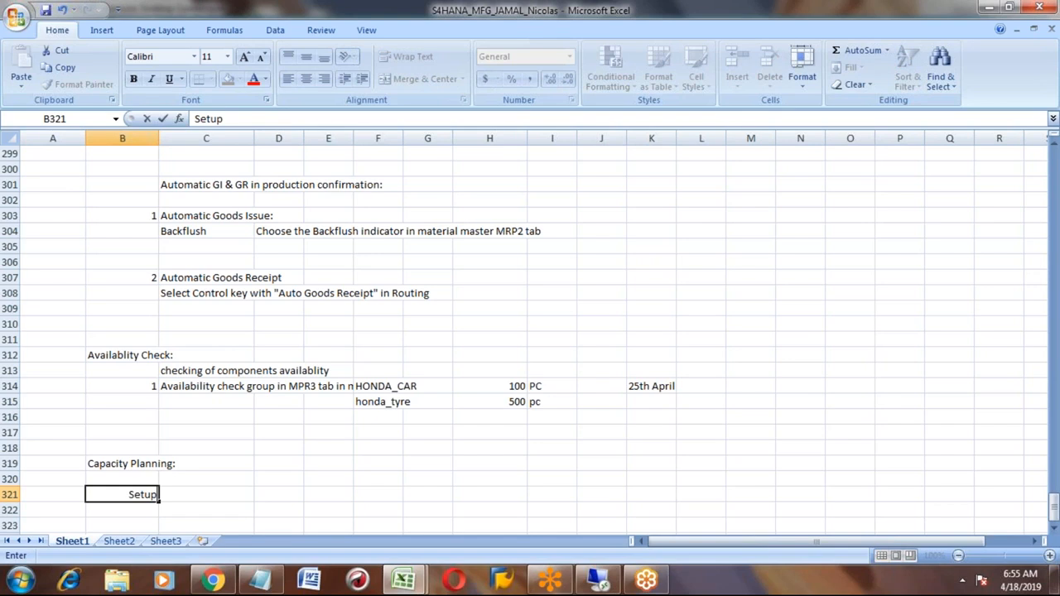
{"action": "key", "text": "Return"}
{"action": "key", "text": "Up"}
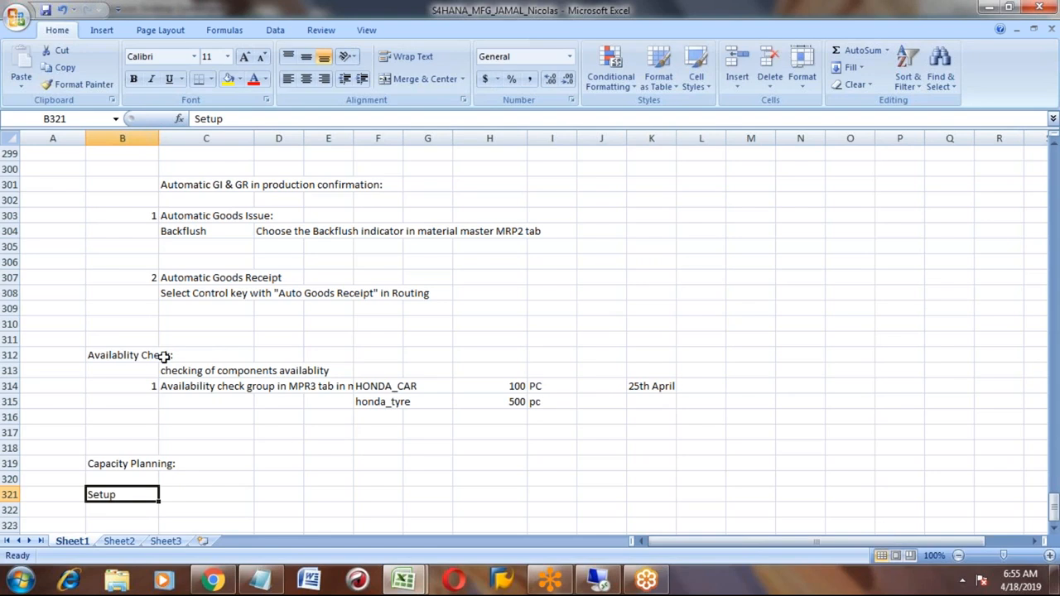
Review the availability check notes in rows 312 to 314 and the Capacity Planning heading in B319
{"action": "left_click", "coordinate": [125, 352]}
{"action": "left_click", "coordinate": [150, 385]}
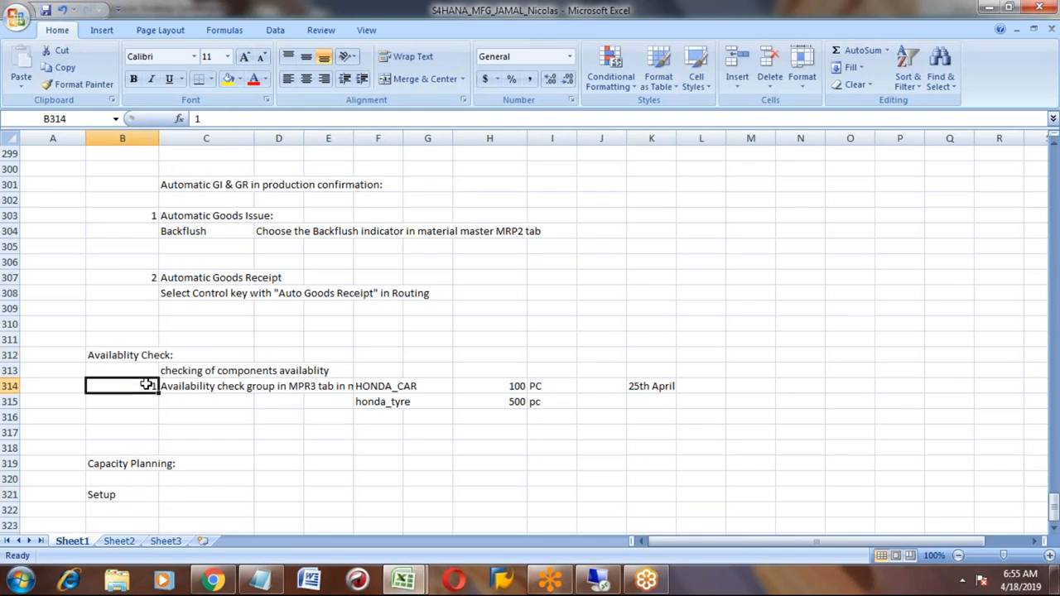
{"action": "left_click", "coordinate": [196, 389]}
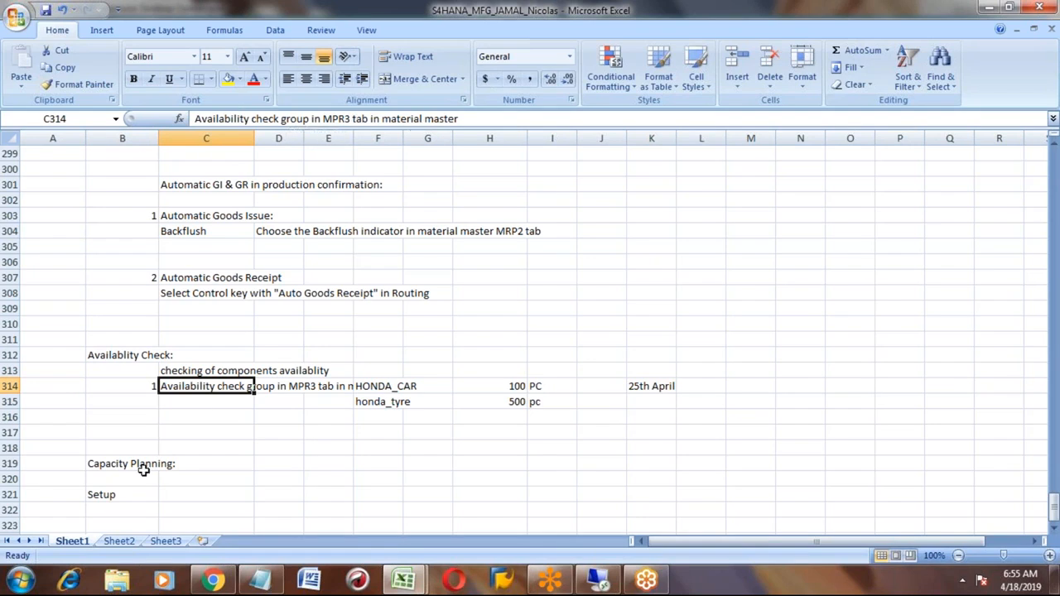
{"action": "left_click", "coordinate": [132, 385]}
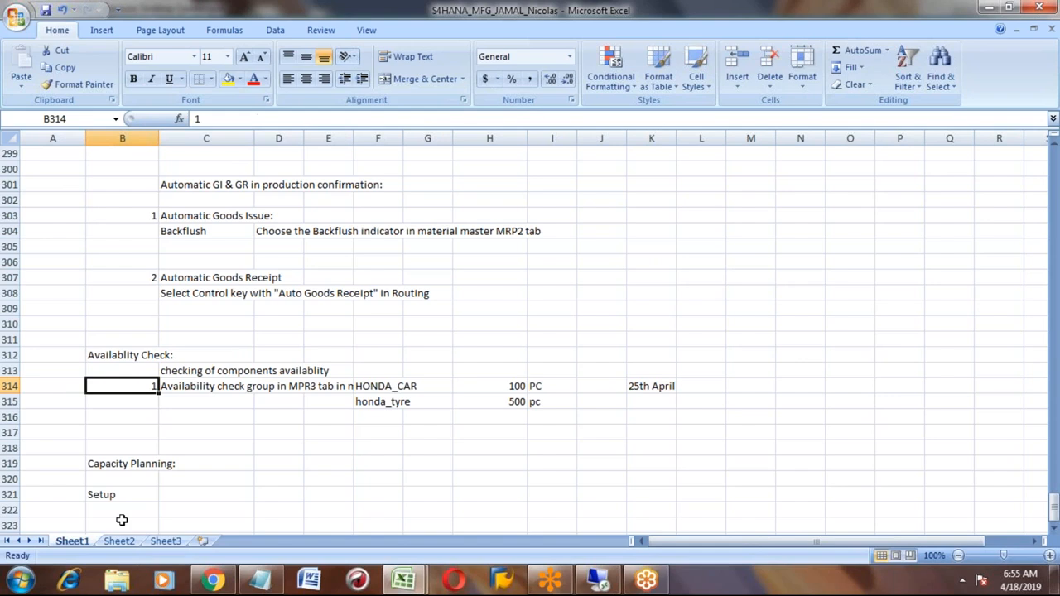
{"action": "left_click", "coordinate": [112, 464]}
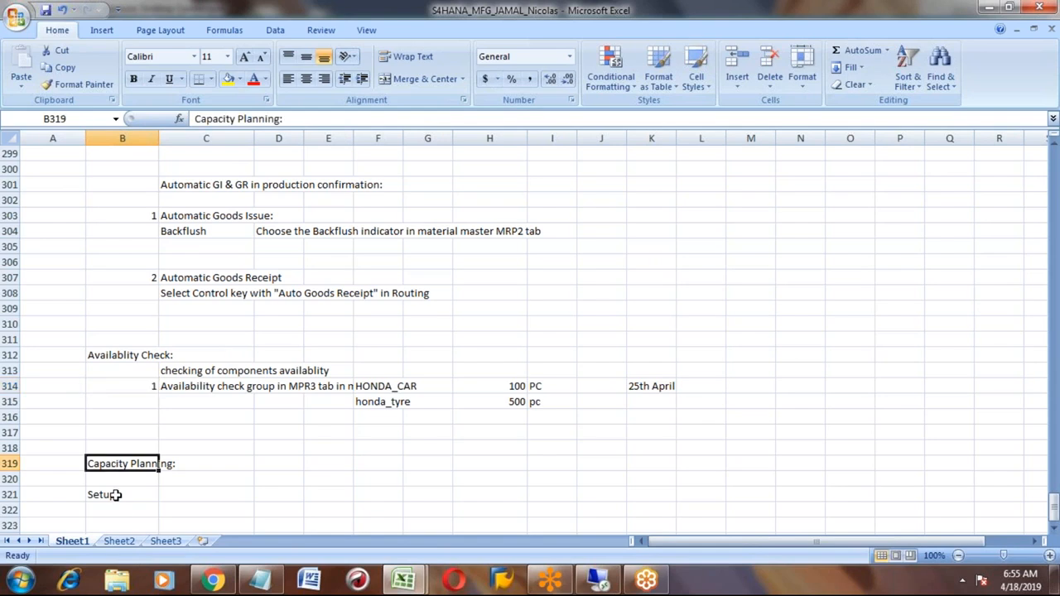
Enter item number 1 in B322 below Setup, with the note "Capacity tab should be maintained in Work center" in C322
{"action": "left_click", "coordinate": [115, 495]}
{"action": "key", "text": "Return"}
{"action": "type", "text": "1"}
{"action": "key", "text": "Tab"}
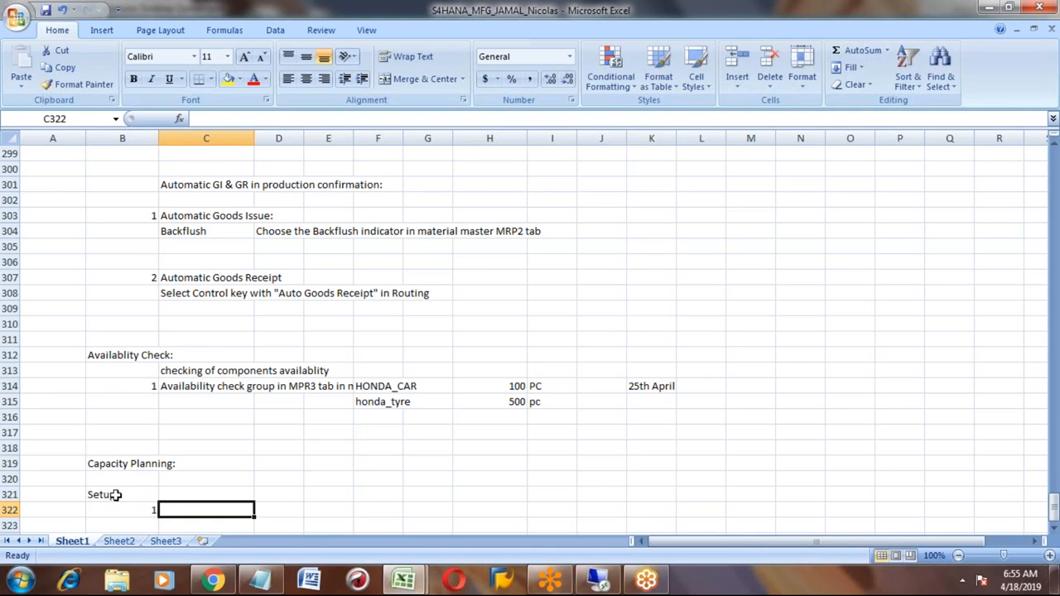
{"action": "type", "text": "Capacity tab should"}
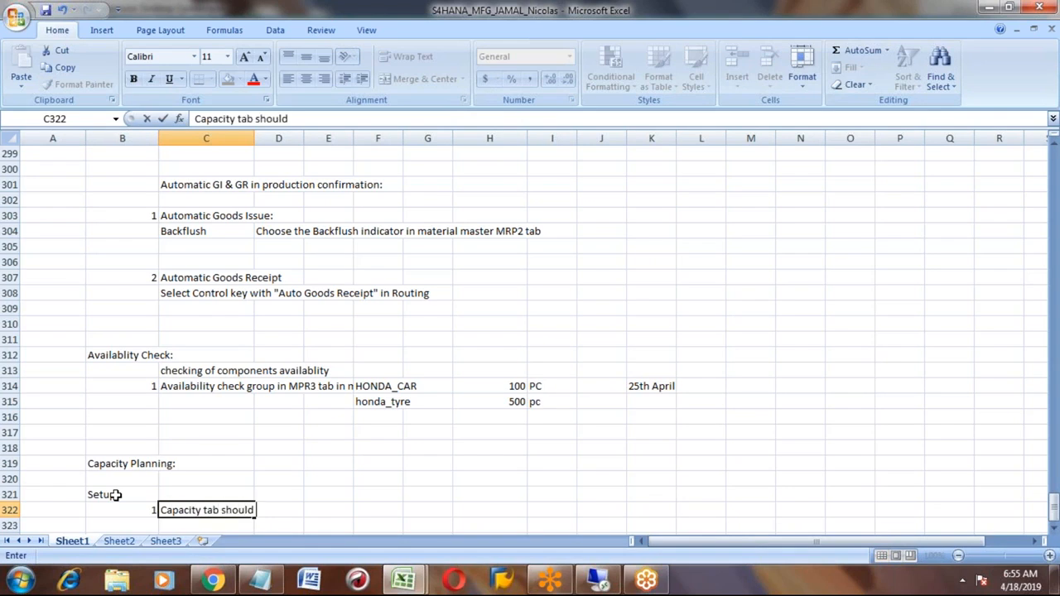
{"action": "type", "text": " be maintain"}
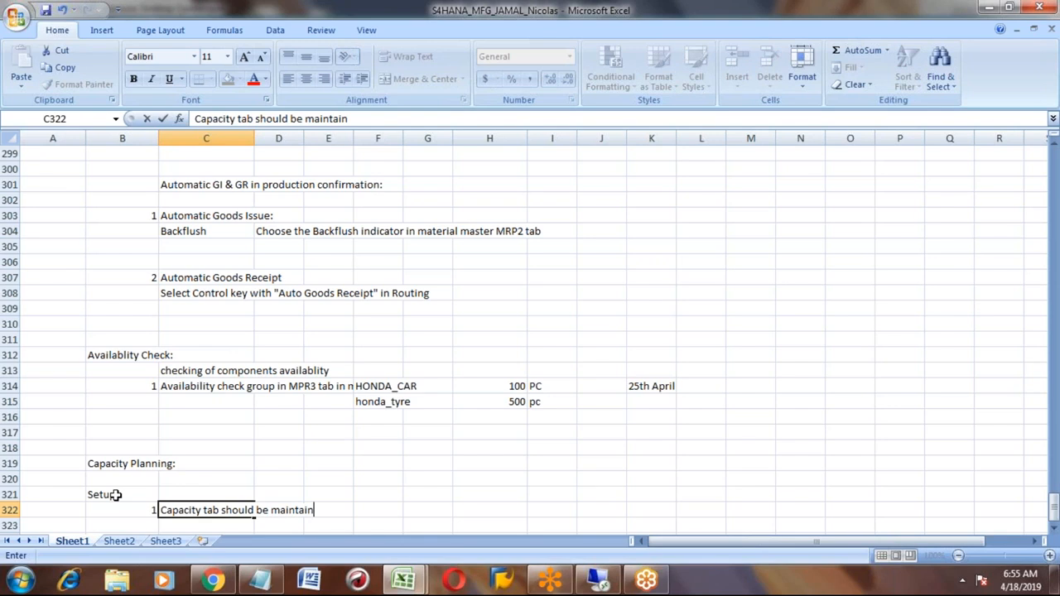
{"action": "type", "text": "ed in Work center"}
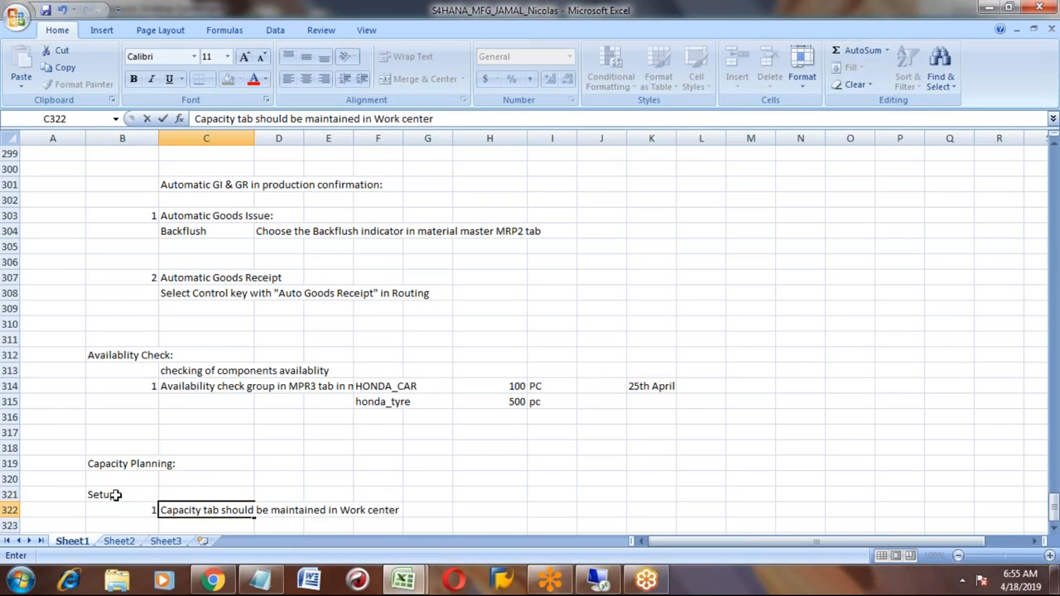
{"action": "key", "text": "Return"}
{"action": "key", "text": "Up"}
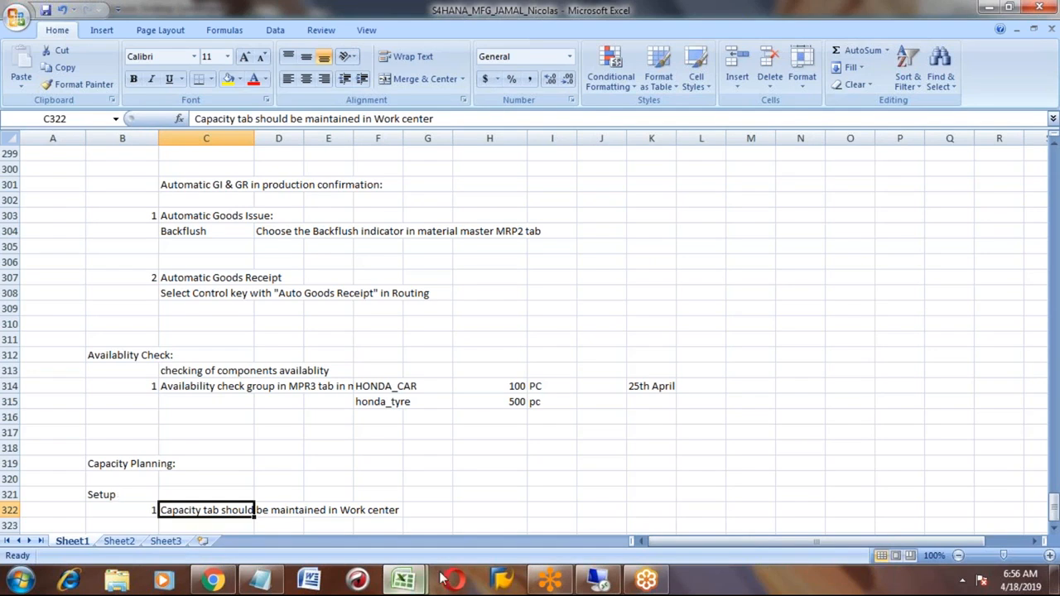
Switch to the SAP remote session and display the Capacities view of work center WC001 in plant 3001 with transaction CR03
{"action": "left_click", "coordinate": [596, 581]}
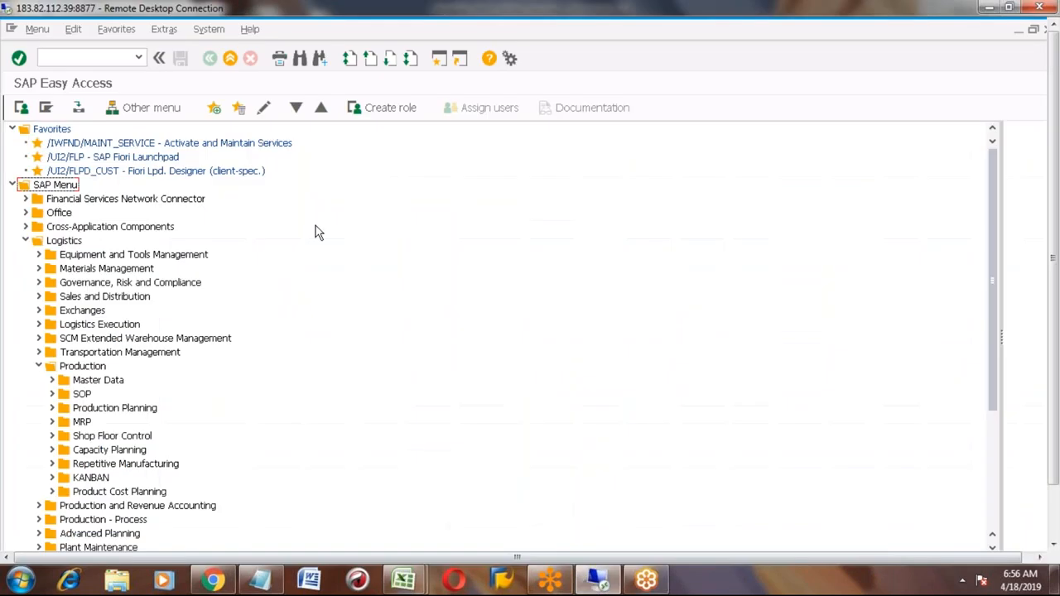
{"action": "left_click", "coordinate": [118, 58]}
{"action": "type", "text": "cr03"}
{"action": "key", "text": "Return"}
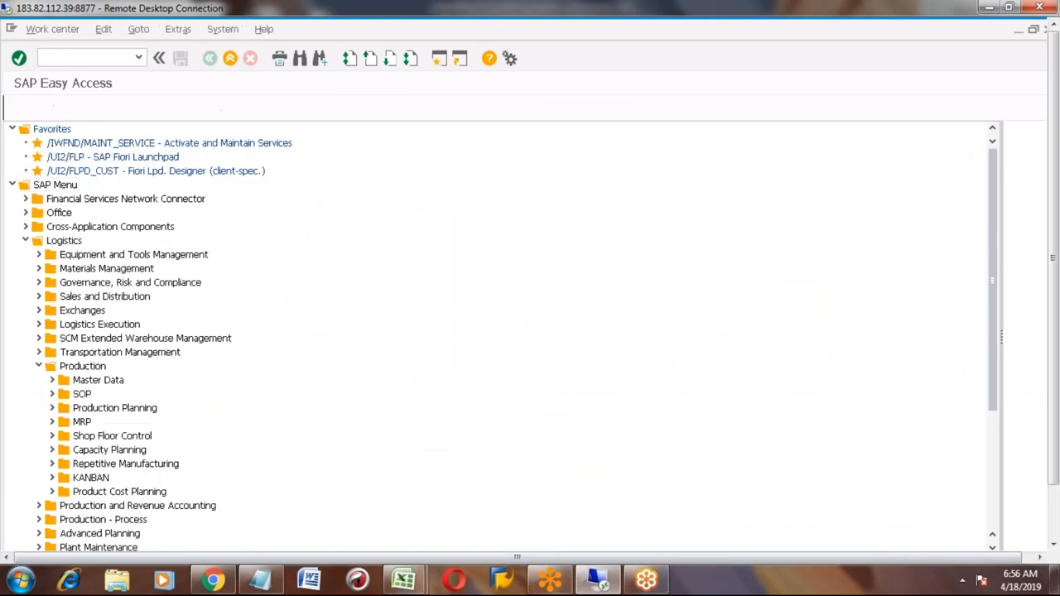
{"action": "key", "text": "Return"}
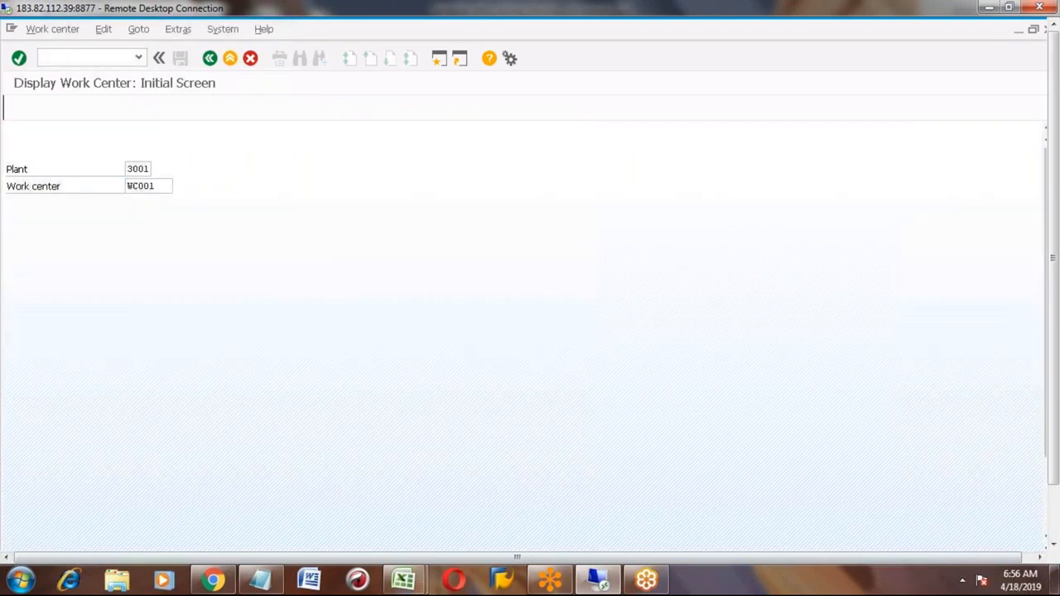
{"action": "left_click", "coordinate": [192, 191]}
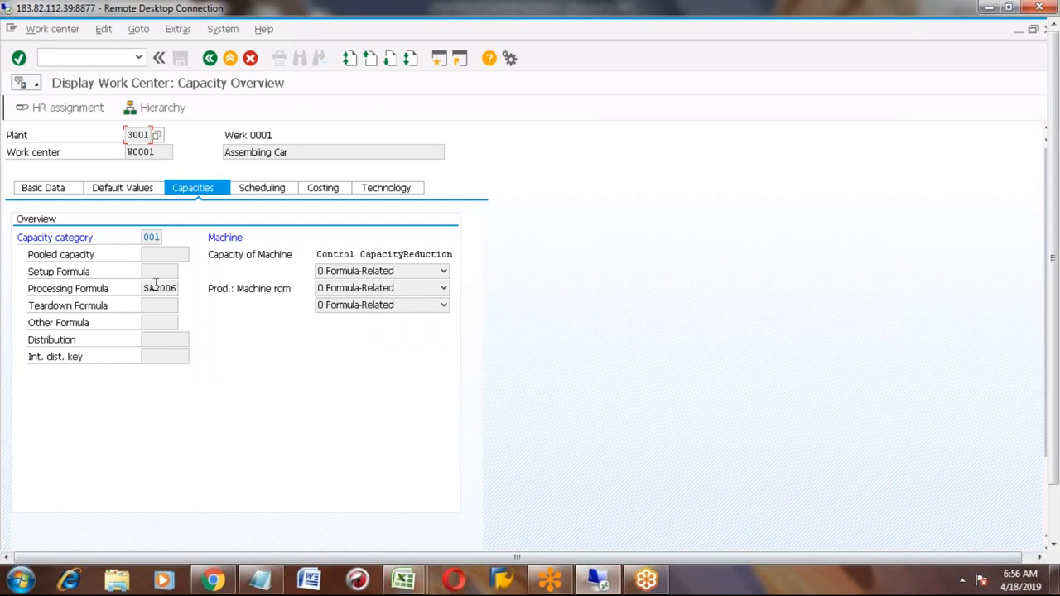
Open the header of capacity category 001 and examine the start time, operating time and finite scheduling setting
{"action": "left_click", "coordinate": [149, 237]}
{"action": "double_click", "coordinate": [149, 237]}
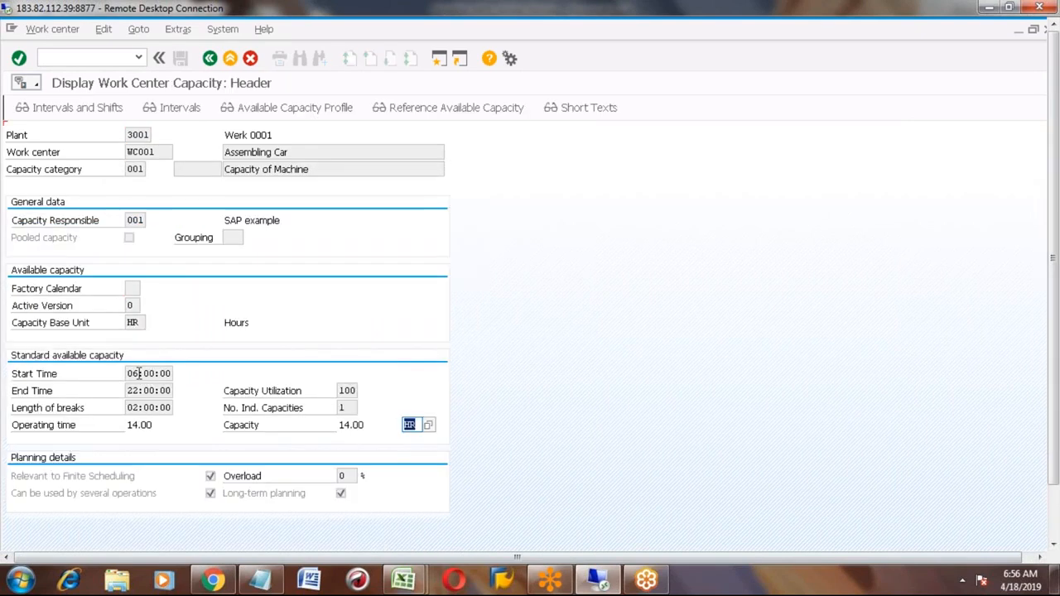
{"action": "left_click", "coordinate": [139, 374]}
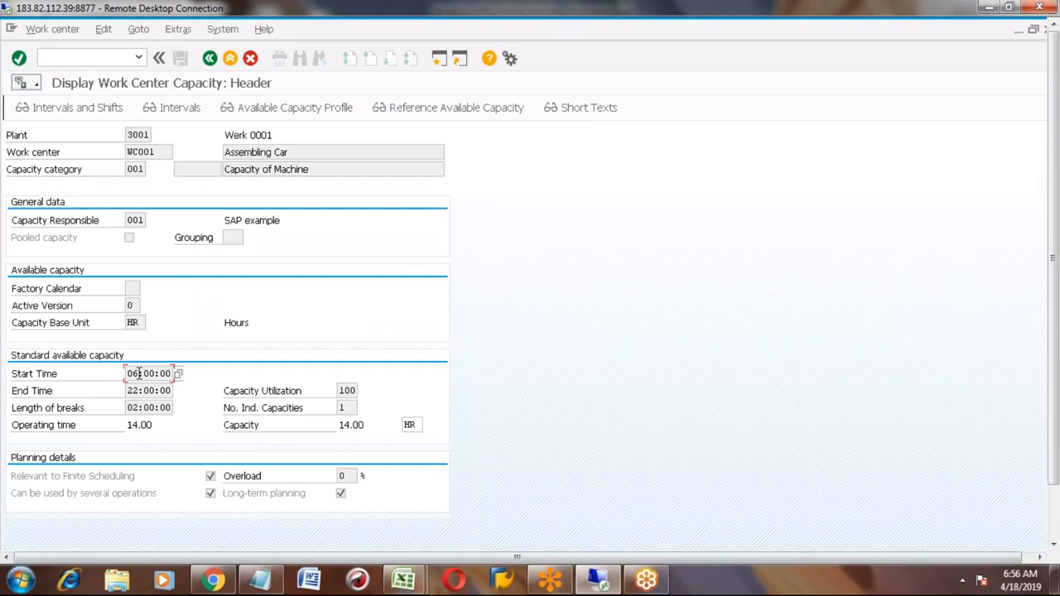
{"action": "left_click", "coordinate": [130, 427]}
{"action": "left_click", "coordinate": [211, 478]}
Switch back to the S4HANA_MFG Excel workbook and enter "Finite Scheduling" in cell J322, beside the work center capacity note
{"action": "mouse_move", "coordinate": [403, 580]}
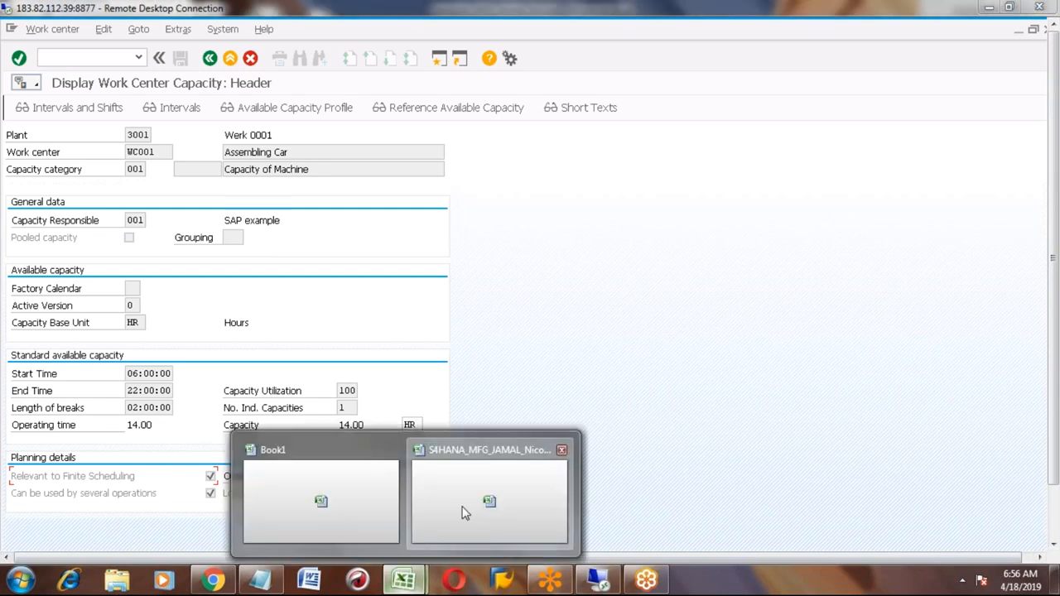
{"action": "left_click", "coordinate": [464, 511]}
{"action": "key", "text": "Return"}
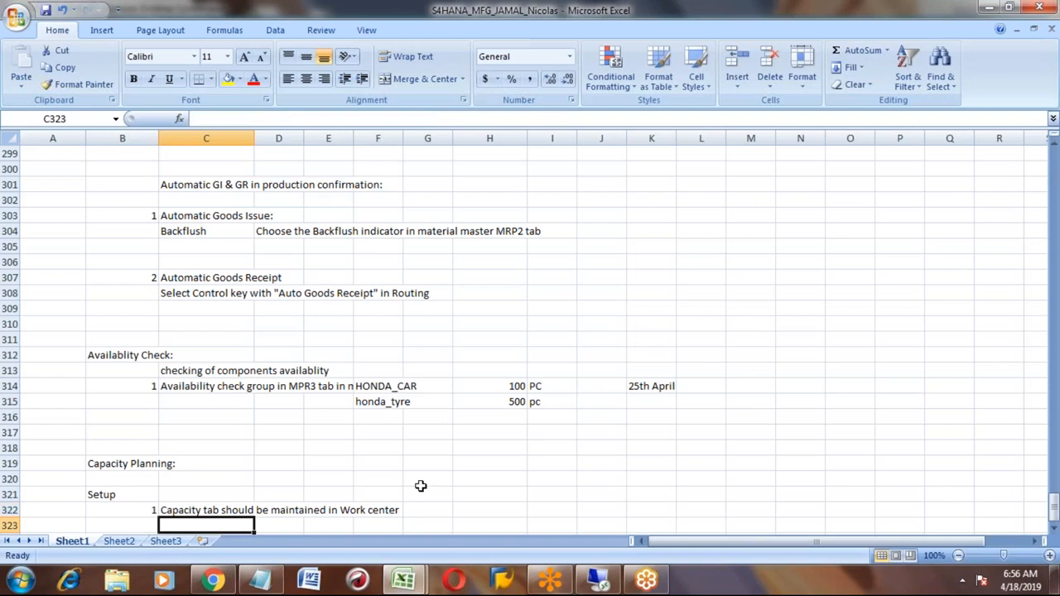
{"action": "key", "text": "Down"}
{"action": "key", "text": "Down"}
{"action": "key", "text": "Down"}
{"action": "key", "text": "Down"}
{"action": "key", "text": "Down"}
{"action": "key", "text": "Up"}
{"action": "key", "text": "Up"}
{"action": "key", "text": "Up"}
{"action": "key", "text": "Up"}
{"action": "key", "text": "Up"}
{"action": "key", "text": "Up"}
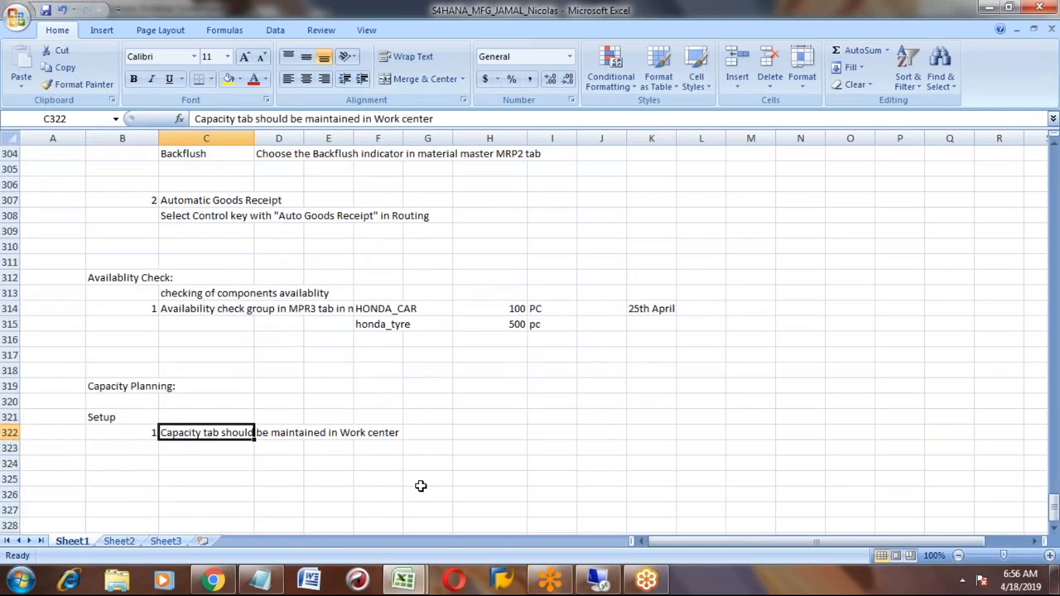
{"action": "key", "text": "Right"}
{"action": "key", "text": "Right"}
{"action": "key", "text": "Right"}
{"action": "key", "text": "Right"}
{"action": "key", "text": "Right"}
{"action": "key", "text": "Right"}
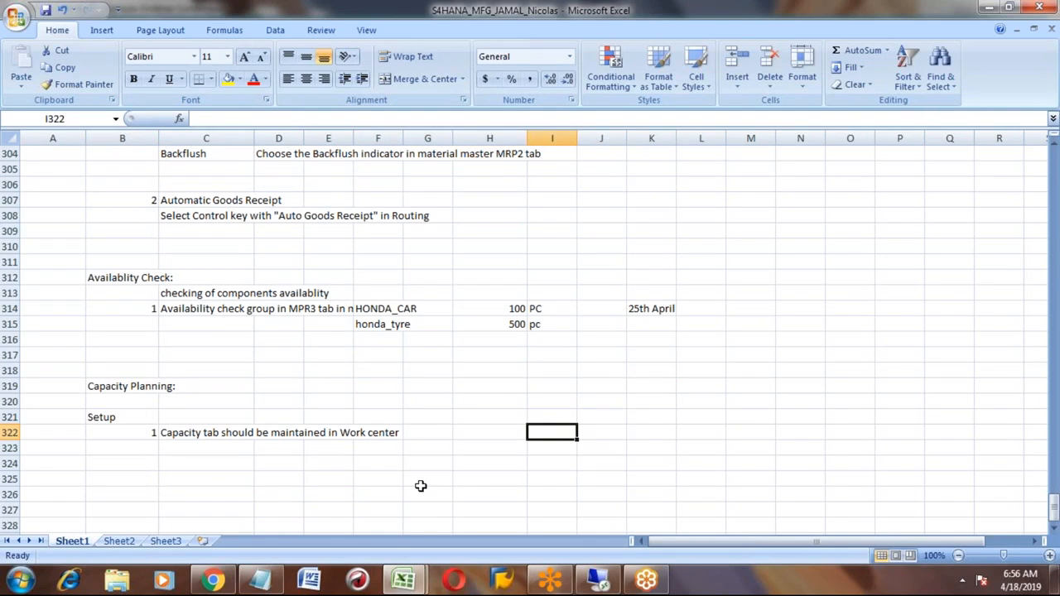
{"action": "key", "text": "Right"}
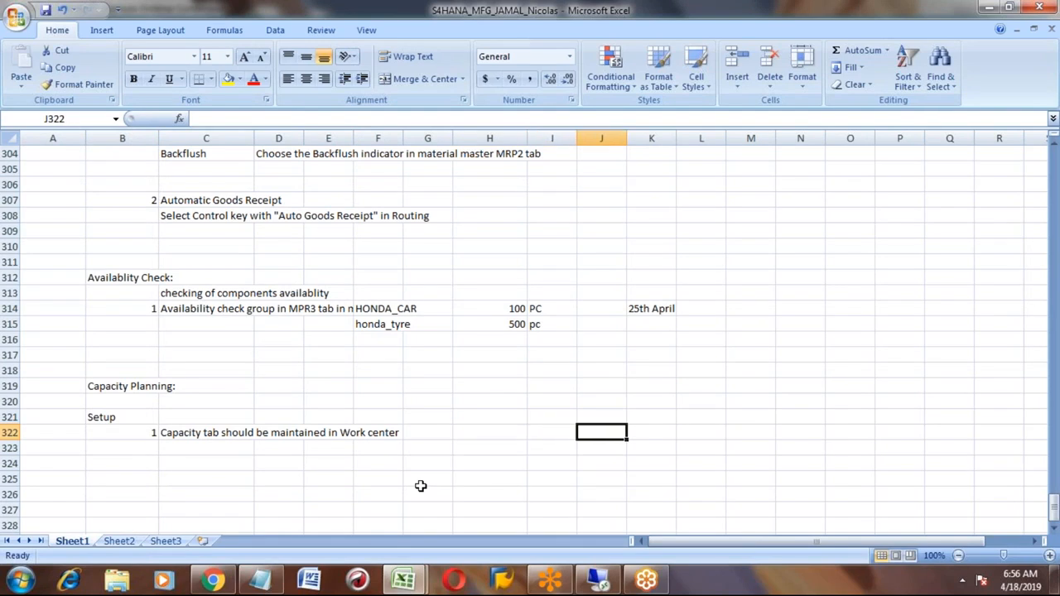
{"action": "type", "text": "Fini"}
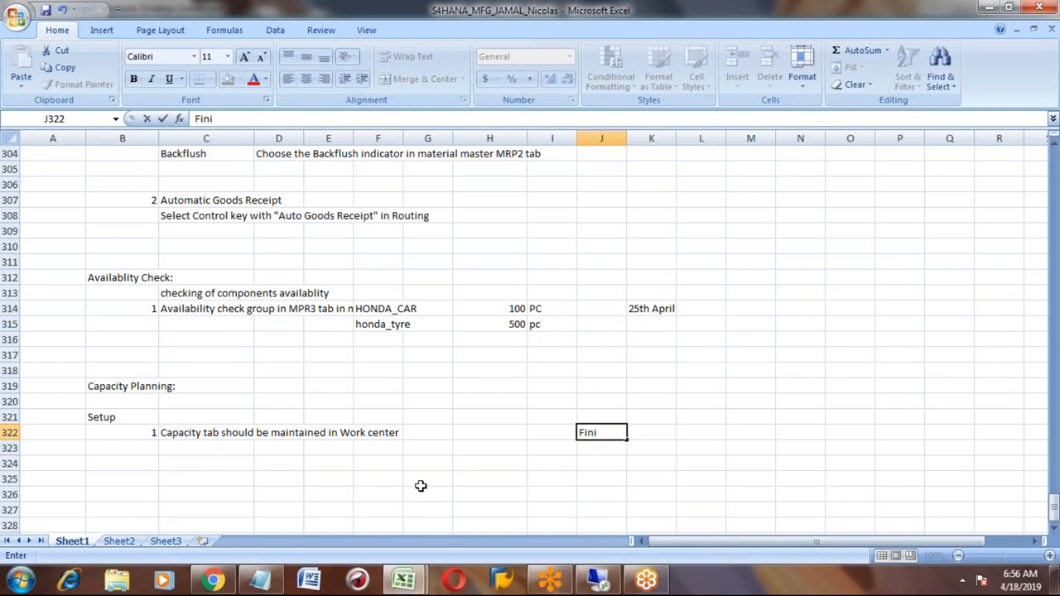
{"action": "type", "text": "te Scheduling"}
{"action": "key", "text": "Return"}
Enter "Infinite scheduling" in cell J324, two rows below the Finite Scheduling label
{"action": "key", "text": "Return"}
{"action": "type", "text": "I"}
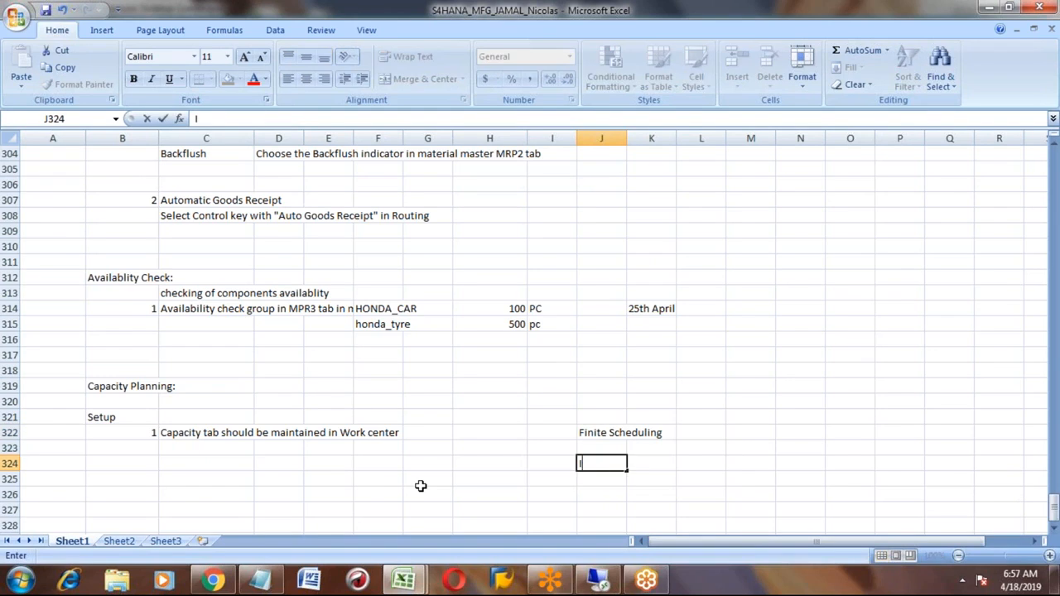
{"action": "type", "text": "nfinite sche"}
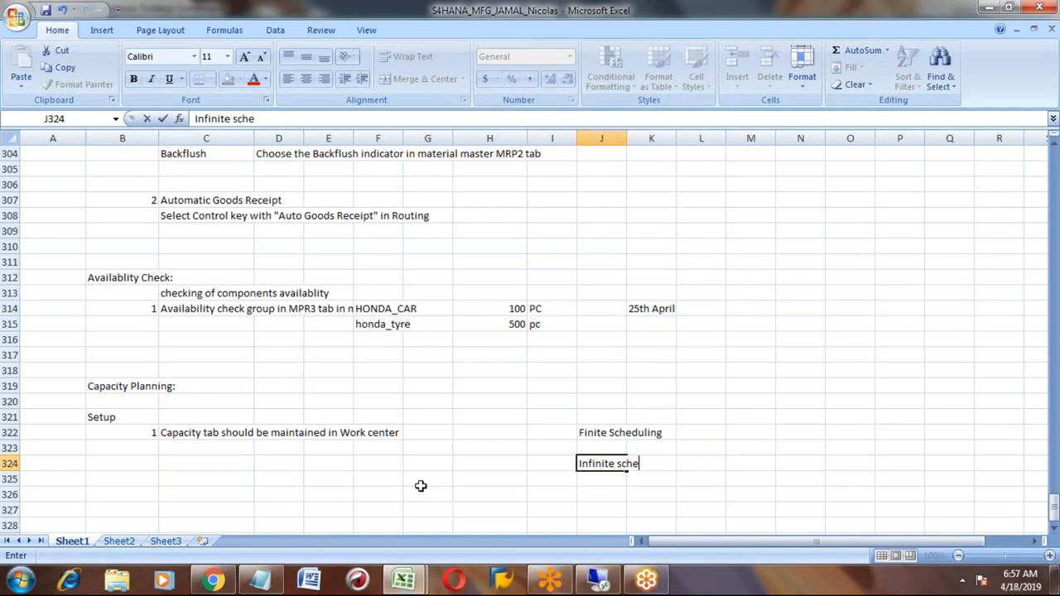
{"action": "type", "text": "duling"}
{"action": "key", "text": "Return"}
Add the finite scheduling example in row 322, with "Capcity-100" in M322 and "Planned - 100" in O322
{"action": "key", "text": "Up"}
{"action": "key", "text": "Up"}
{"action": "key", "text": "Up"}
{"action": "key", "text": "Right"}
{"action": "key", "text": "Right"}
{"action": "key", "text": "Right"}
{"action": "type", "text": "C"}
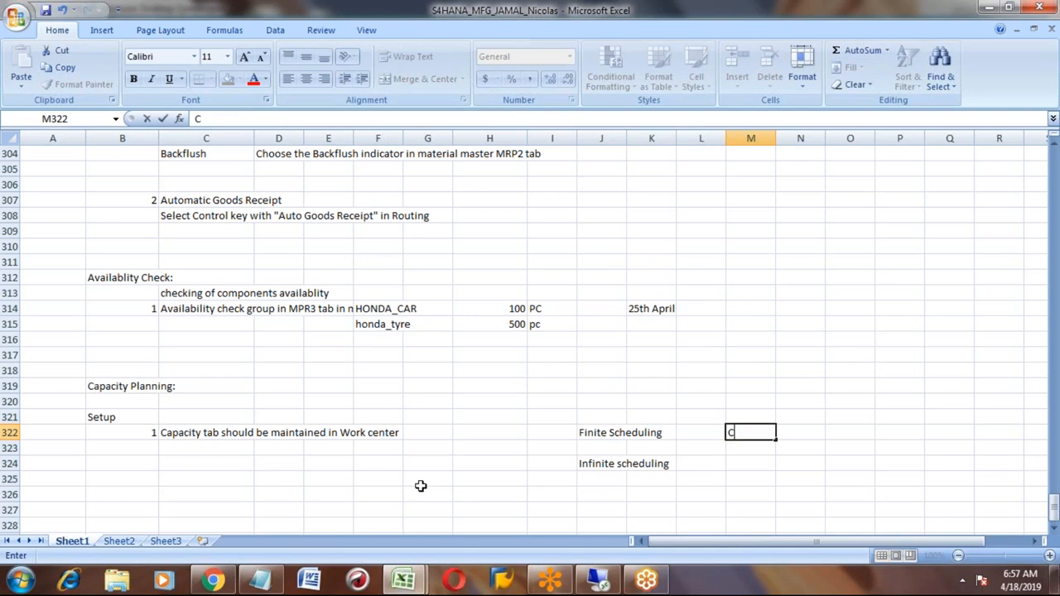
{"action": "type", "text": "apcity-100"}
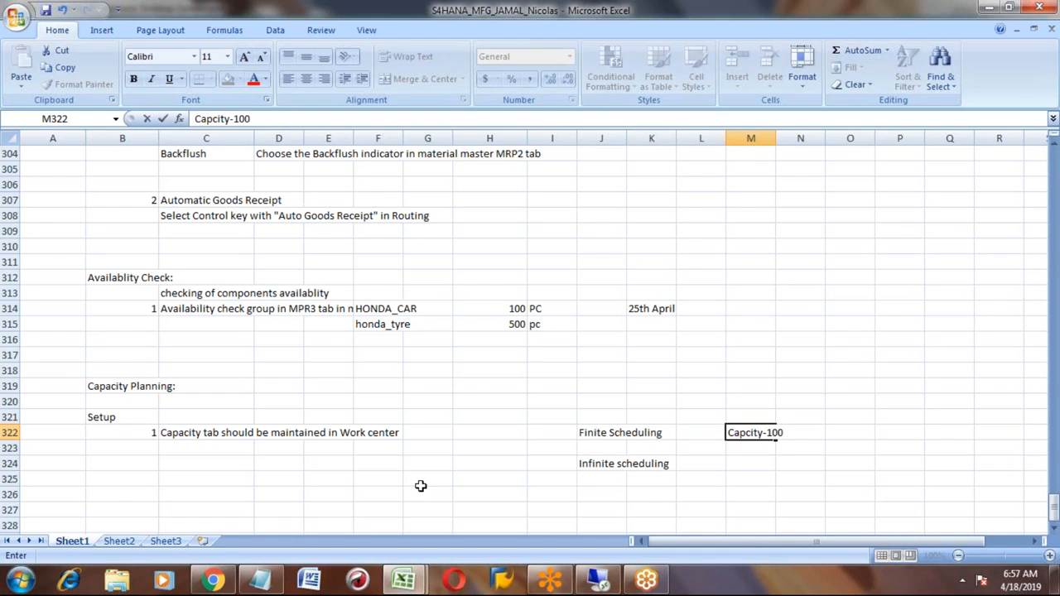
{"action": "key", "text": "Tab"}
{"action": "key", "text": "Tab"}
{"action": "type", "text": "Pla"}
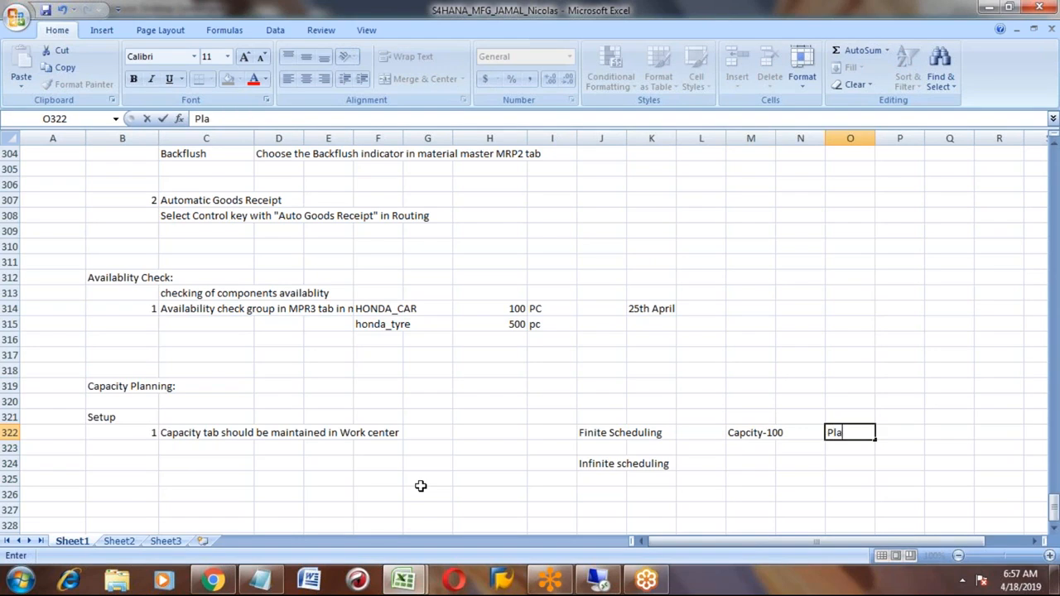
{"action": "type", "text": "nned - 100"}
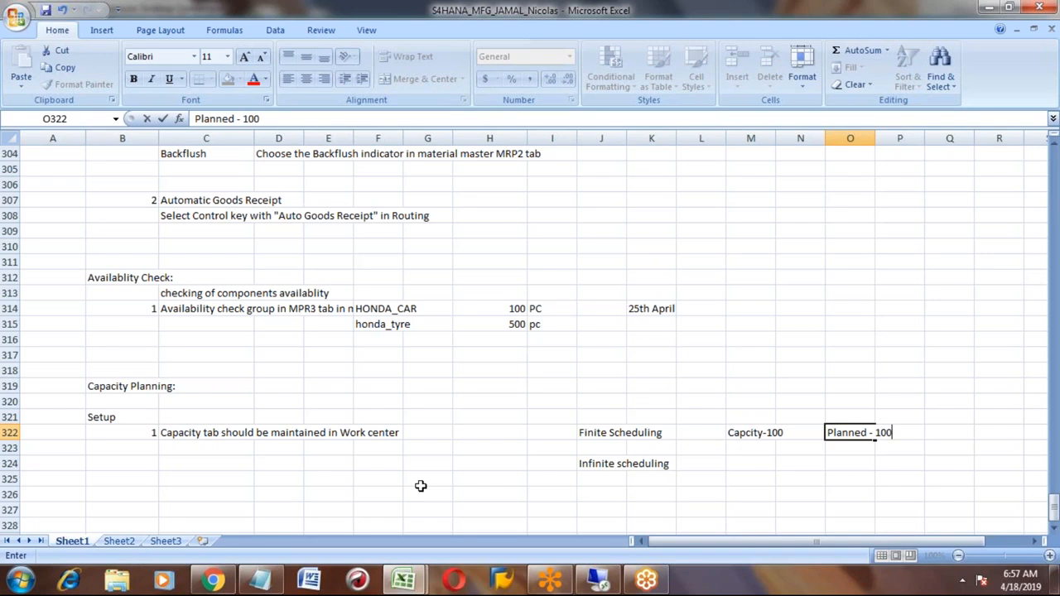
{"action": "key", "text": "Return"}
Compare the capacity and planned figures in M322 to O322 with the Finite Scheduling label in J322
{"action": "key", "text": "Up"}
{"action": "key", "text": "Left"}
{"action": "key", "text": "Left"}
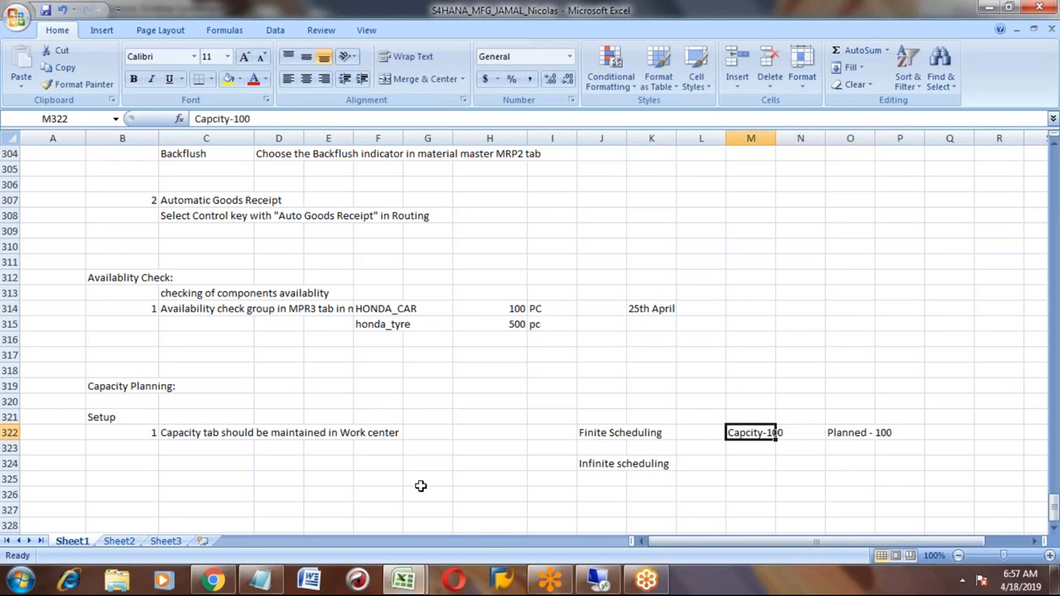
{"action": "key", "text": "shift+Right"}
{"action": "key", "text": "shift+Right"}
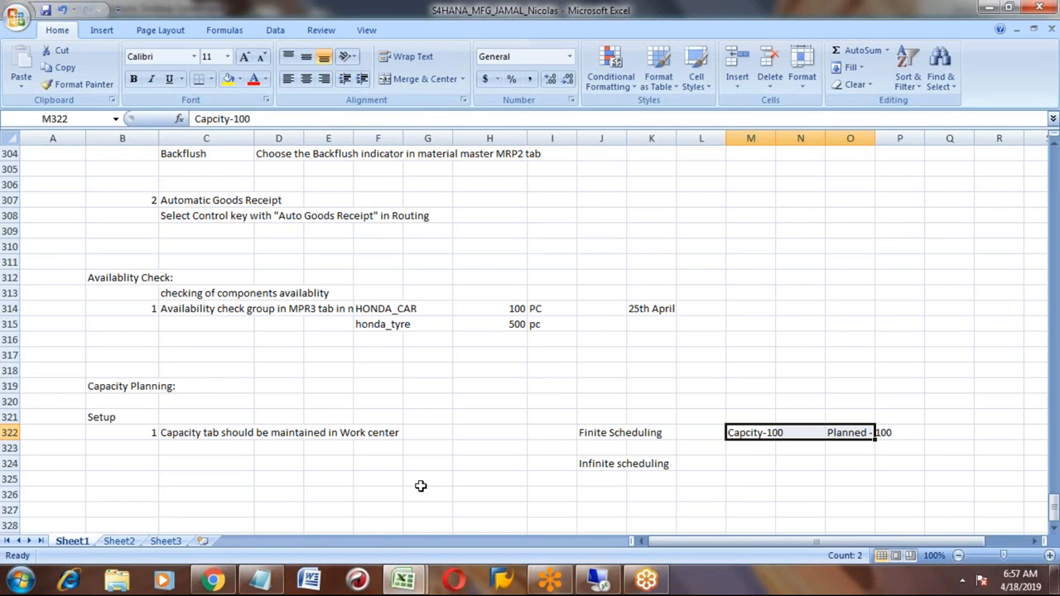
{"action": "left_click", "coordinate": [840, 429]}
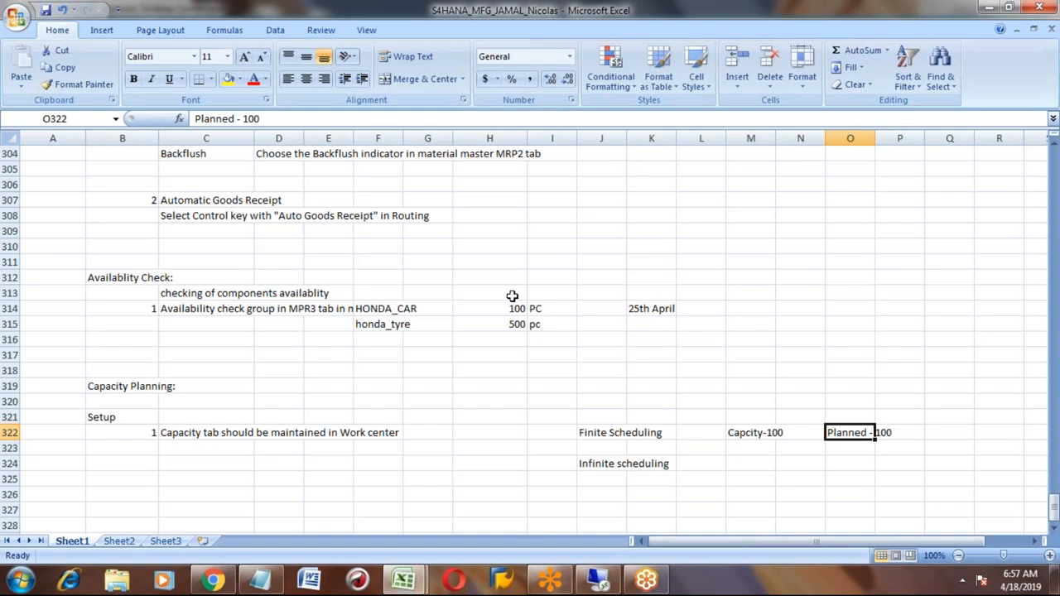
{"action": "key", "text": "Left"}
{"action": "key", "text": "Left"}
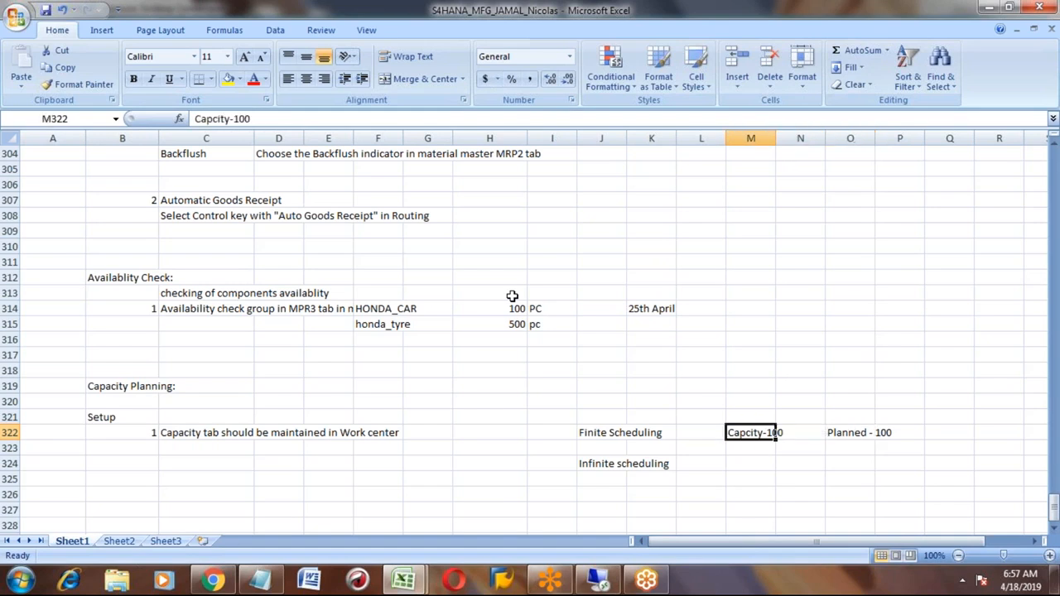
{"action": "key", "text": "shift+Right"}
{"action": "key", "text": "shift+Right"}
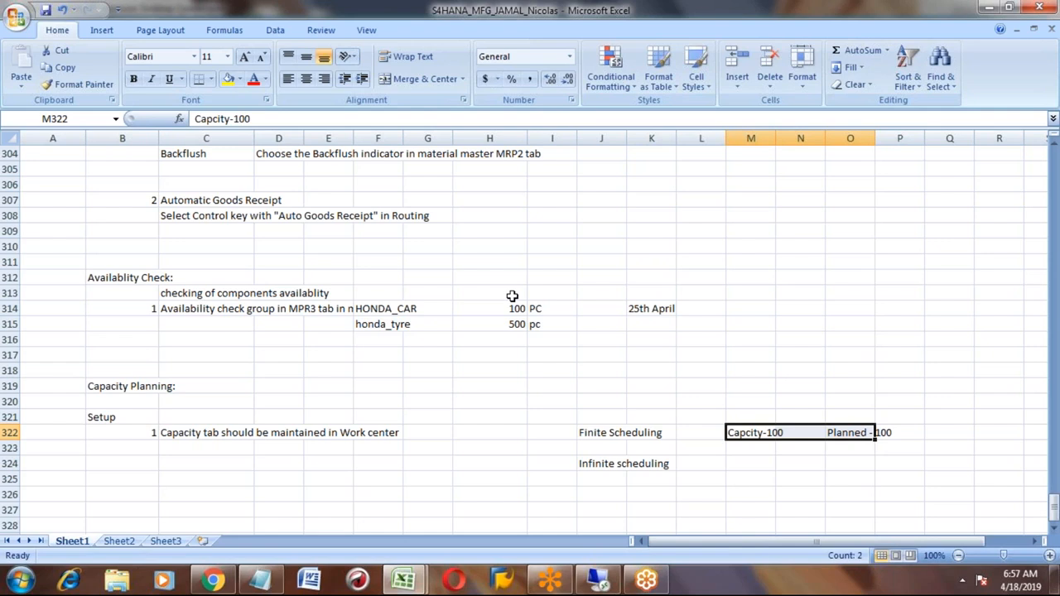
{"action": "key", "text": "Left"}
{"action": "key", "text": "Left"}
{"action": "key", "text": "Left"}
{"action": "key", "text": "Left"}
{"action": "key", "text": "Right"}
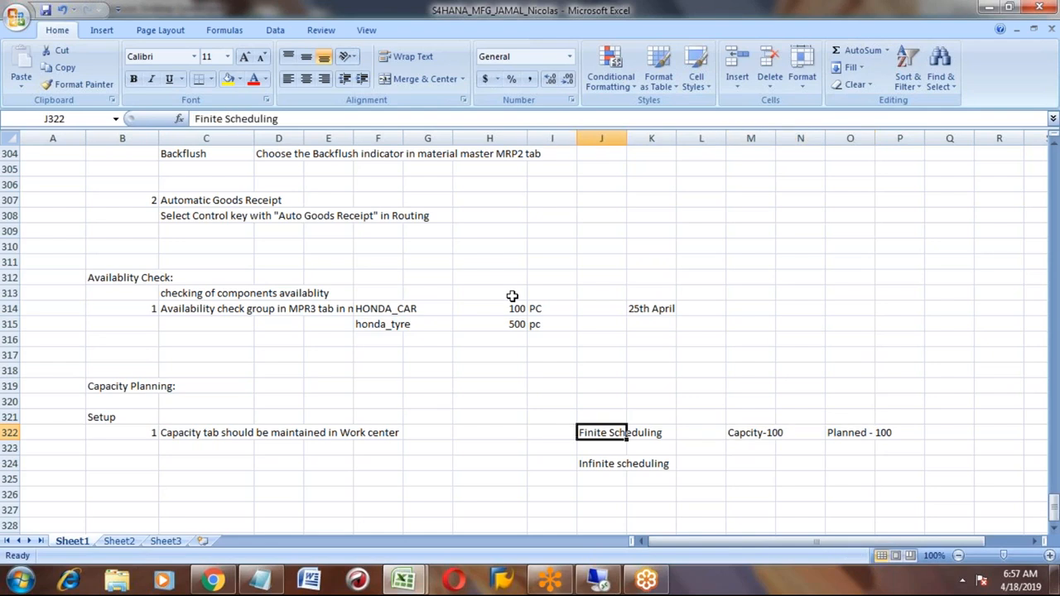
Copy the "Capcity-100" entry from M322 to M324, in the Infinite scheduling row
{"action": "key", "text": "Down"}
{"action": "key", "text": "Down"}
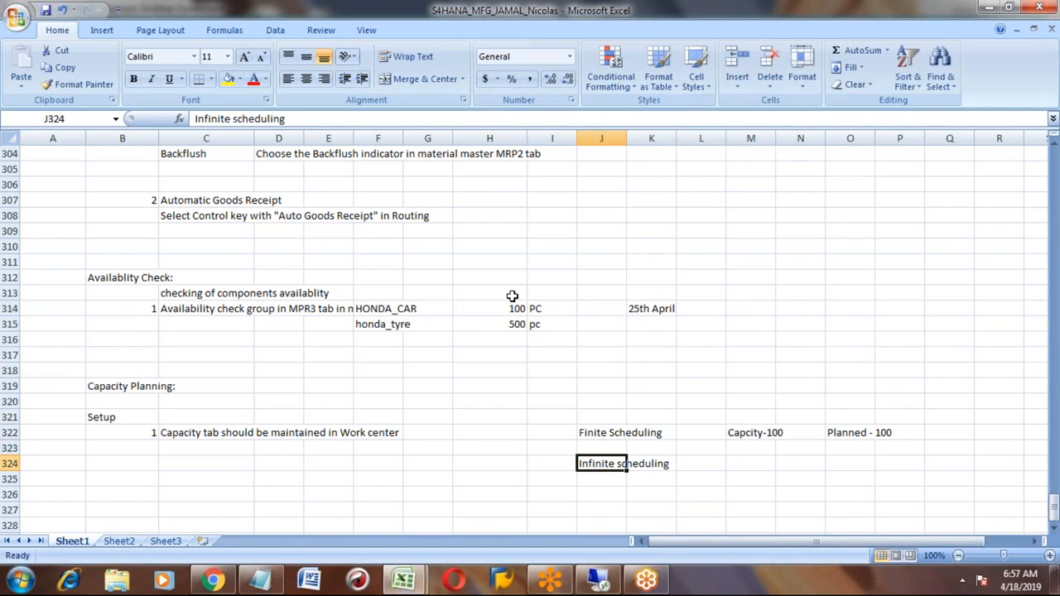
{"action": "key", "text": "Right"}
{"action": "key", "text": "Right"}
{"action": "key", "text": "Right"}
{"action": "key", "text": "Up"}
{"action": "key", "text": "Up"}
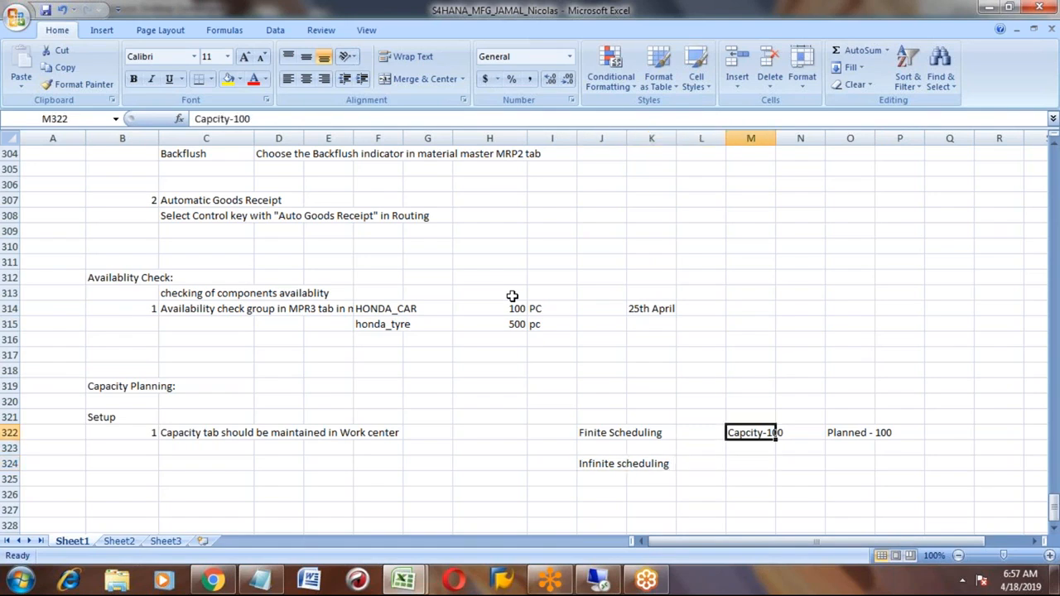
{"action": "key", "text": "ctrl+c"}
{"action": "key", "text": "Down"}
{"action": "key", "text": "Down"}
{"action": "key", "text": "ctrl+v"}
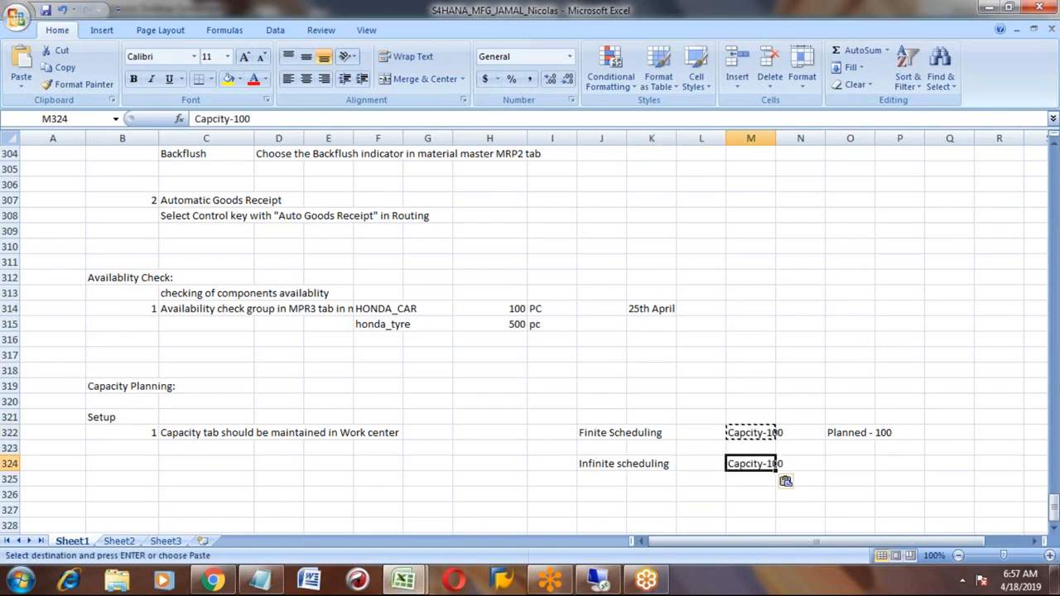
Enter "Planned > Capacity" in cell O324 for the Infinite scheduling example
{"action": "key", "text": "Right"}
{"action": "key", "text": "Right"}
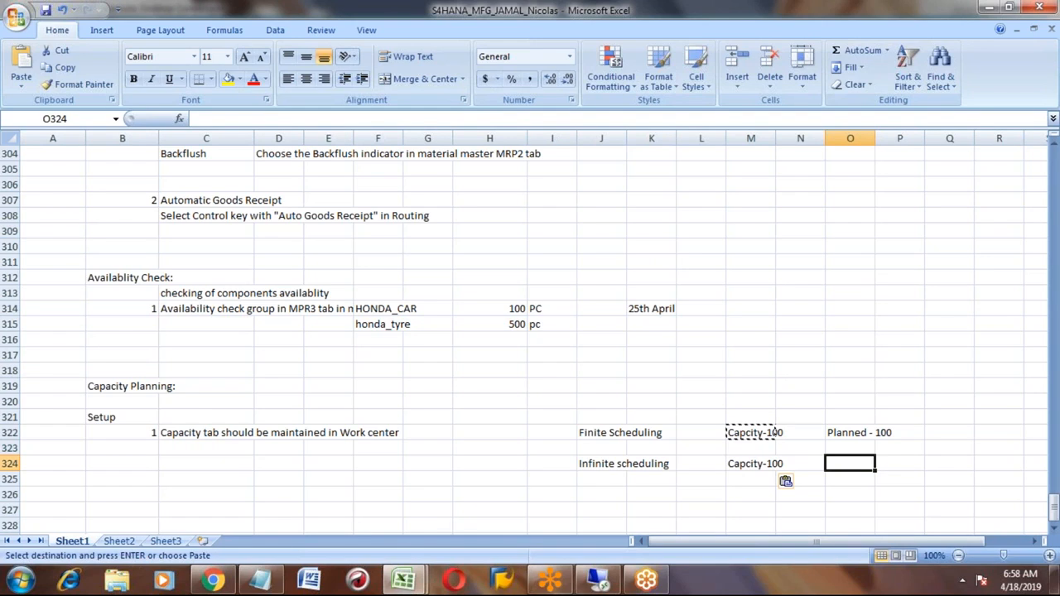
{"action": "type", "text": "Planned >"}
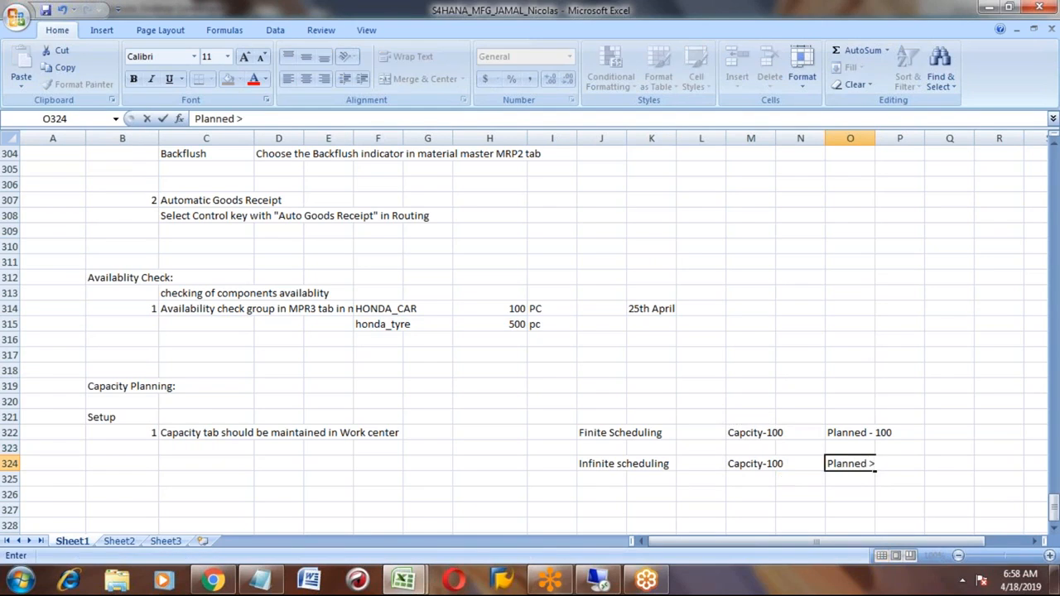
{"action": "type", "text": " Capacity"}
{"action": "key", "text": "Return"}
Compare the Finite Scheduling example in row 322 with the Infinite scheduling example in row 324, under the Capacity Planning heading
{"action": "key", "text": "Up"}
{"action": "key", "text": "Up"}
{"action": "key", "text": "Up"}
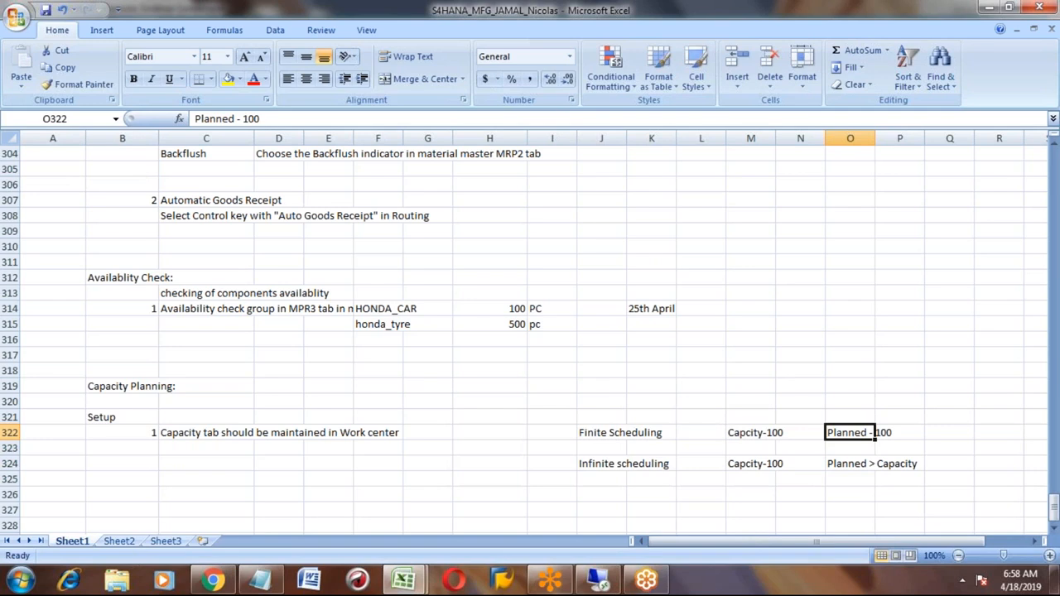
{"action": "key", "text": "Left"}
{"action": "key", "text": "Left"}
{"action": "key", "text": "Left"}
{"action": "key", "text": "Left"}
{"action": "key", "text": "Left"}
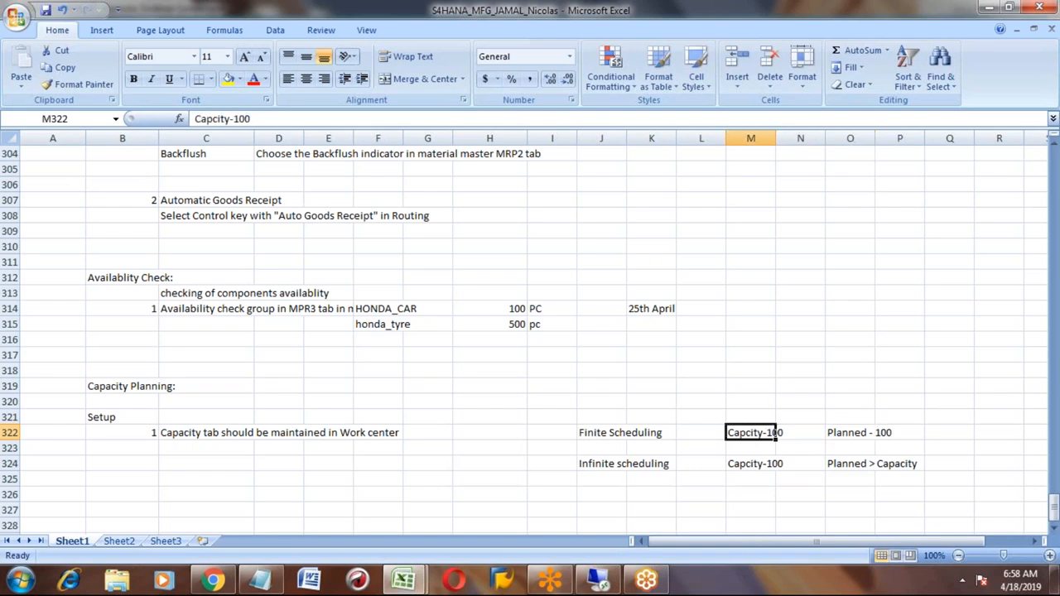
{"action": "key", "text": "shift+Down"}
{"action": "key", "text": "shift+Down"}
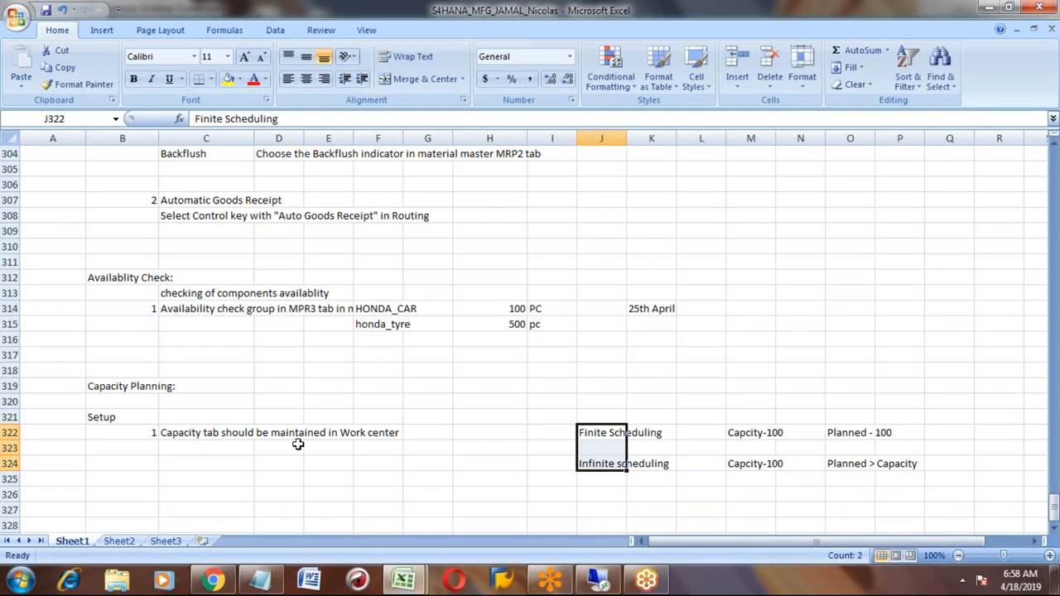
{"action": "left_click", "coordinate": [133, 385]}
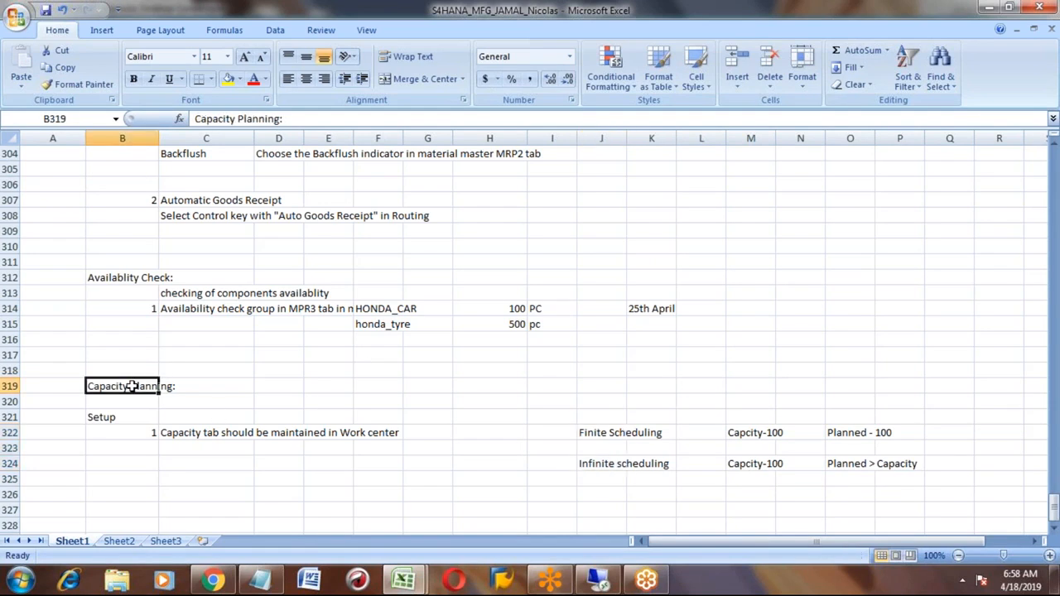
{"action": "left_click", "coordinate": [593, 433]}
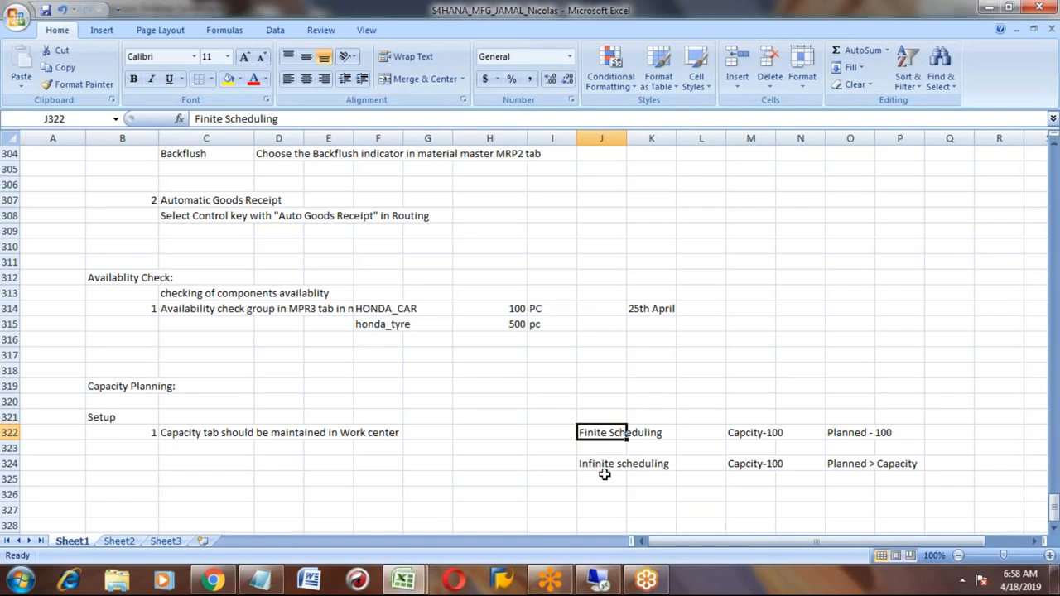
{"action": "left_click", "coordinate": [600, 464]}
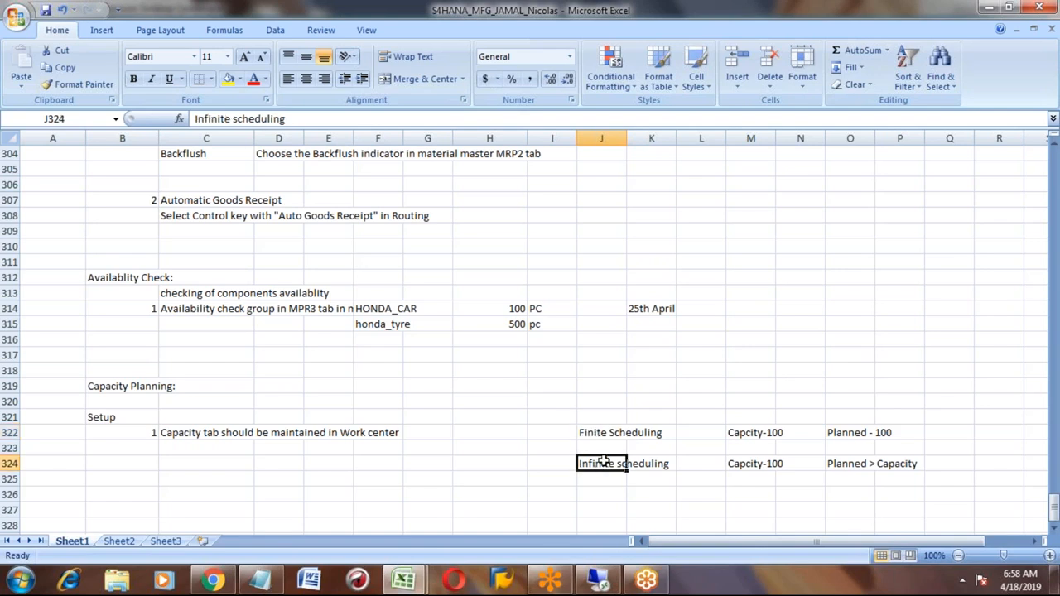
{"action": "left_click", "coordinate": [730, 464]}
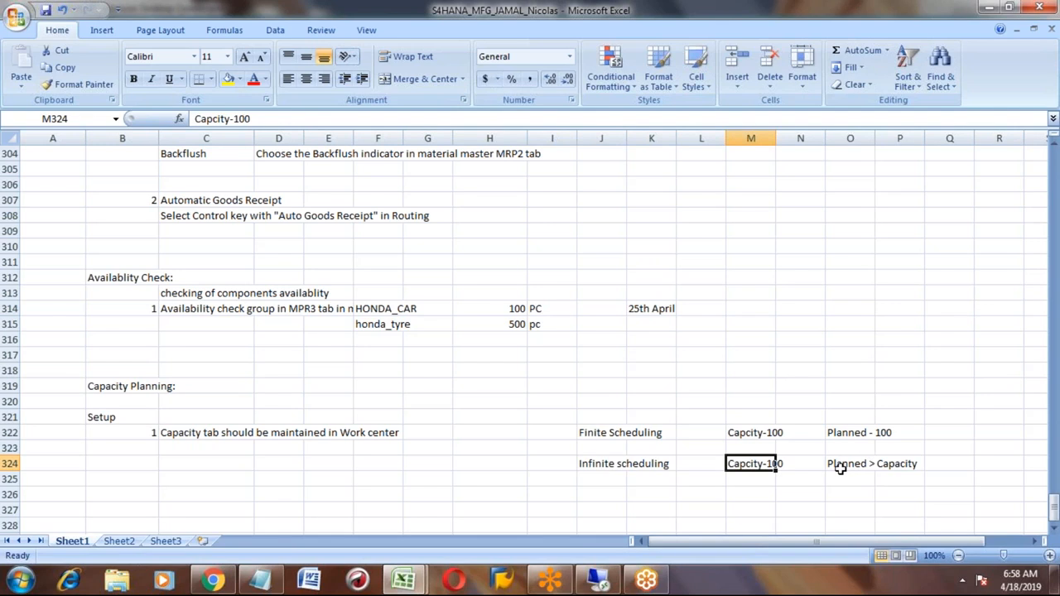
{"action": "left_click", "coordinate": [840, 468]}
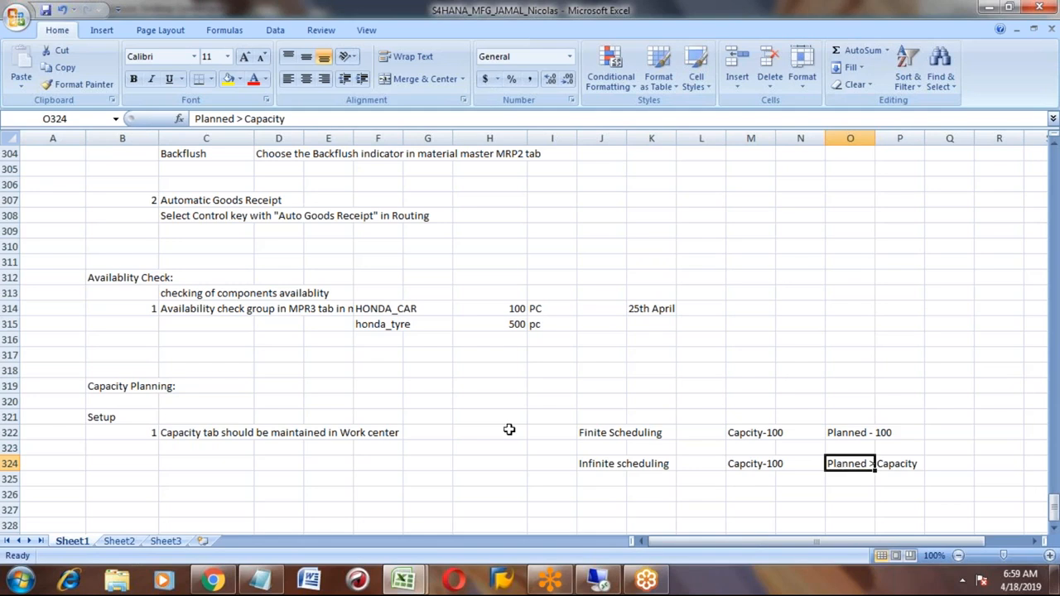
Number the second setup item as 2 in cell B323, below the work center capacity note
{"action": "left_click", "coordinate": [140, 445]}
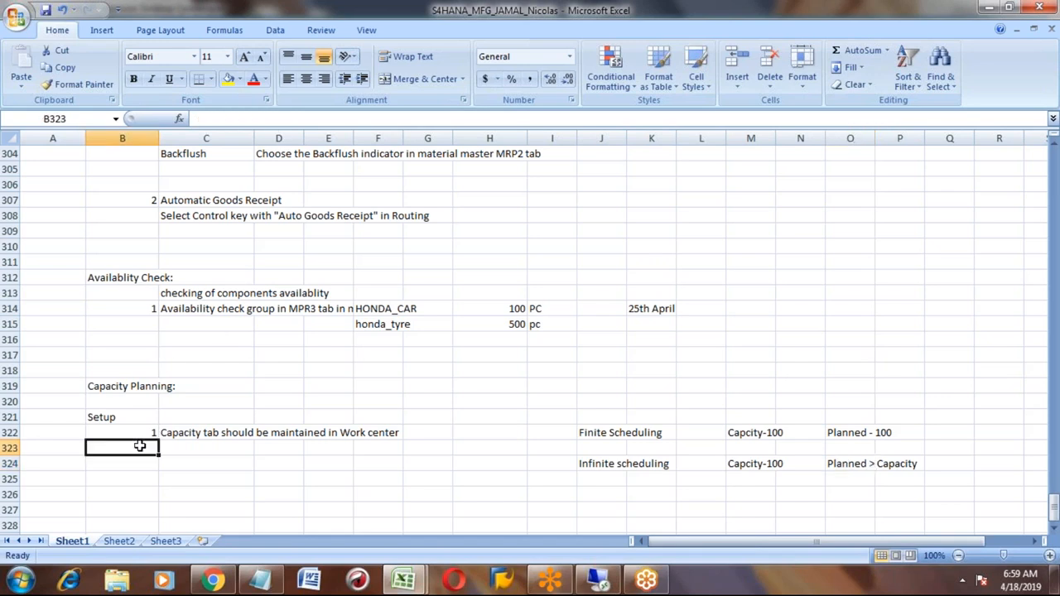
{"action": "type", "text": "2"}
{"action": "key", "text": "Tab"}
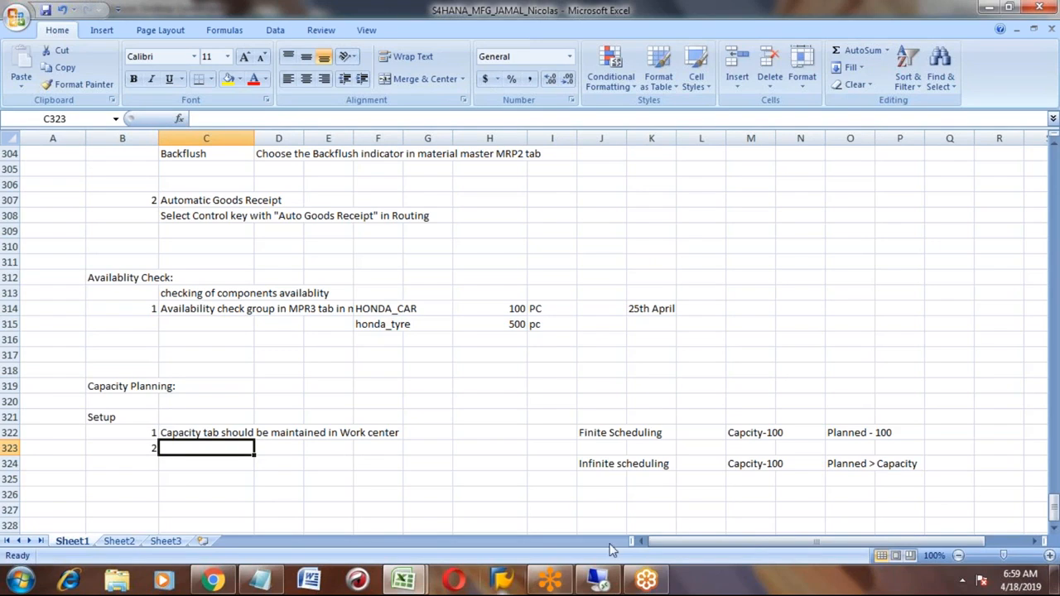
Switch to SAP in the Remote Desktop session, leave the work center capacity display and open transaction MD01N
{"action": "left_click", "coordinate": [599, 579]}
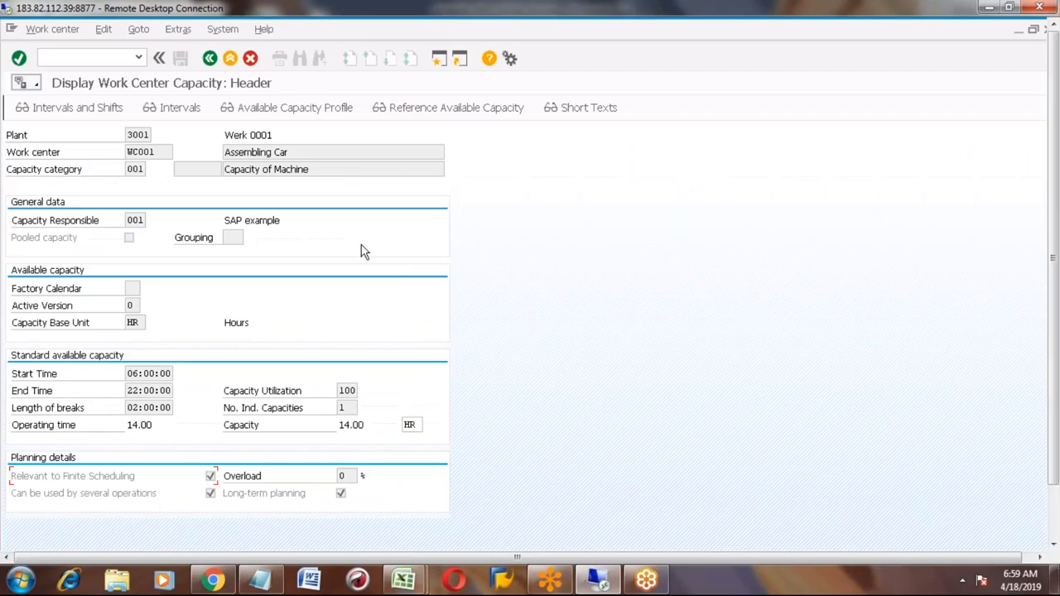
{"action": "left_click", "coordinate": [230, 59]}
{"action": "left_click", "coordinate": [102, 57]}
{"action": "type", "text": "md01n"}
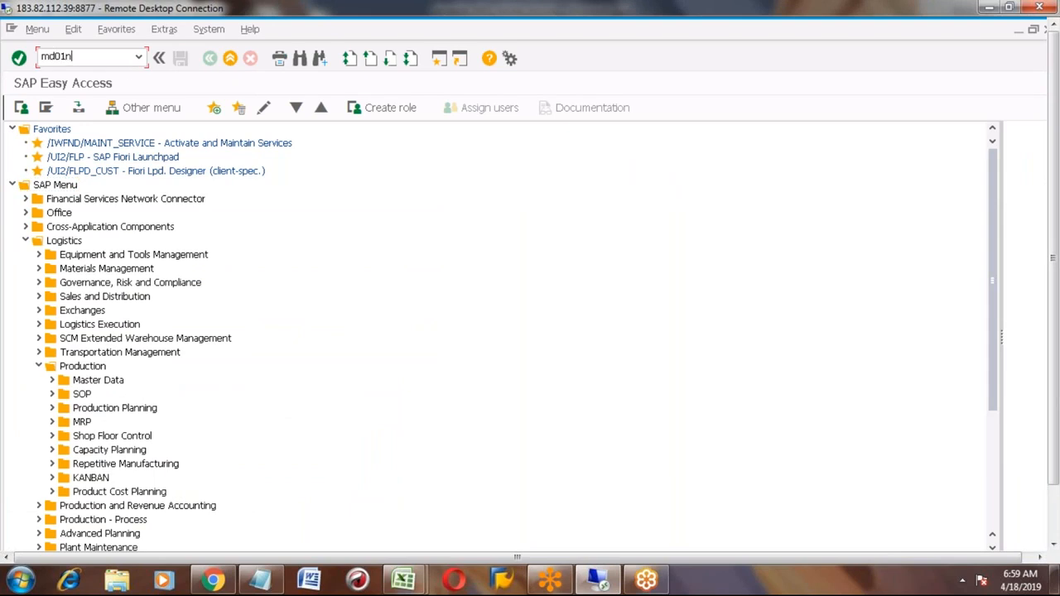
{"action": "key", "text": "Return"}
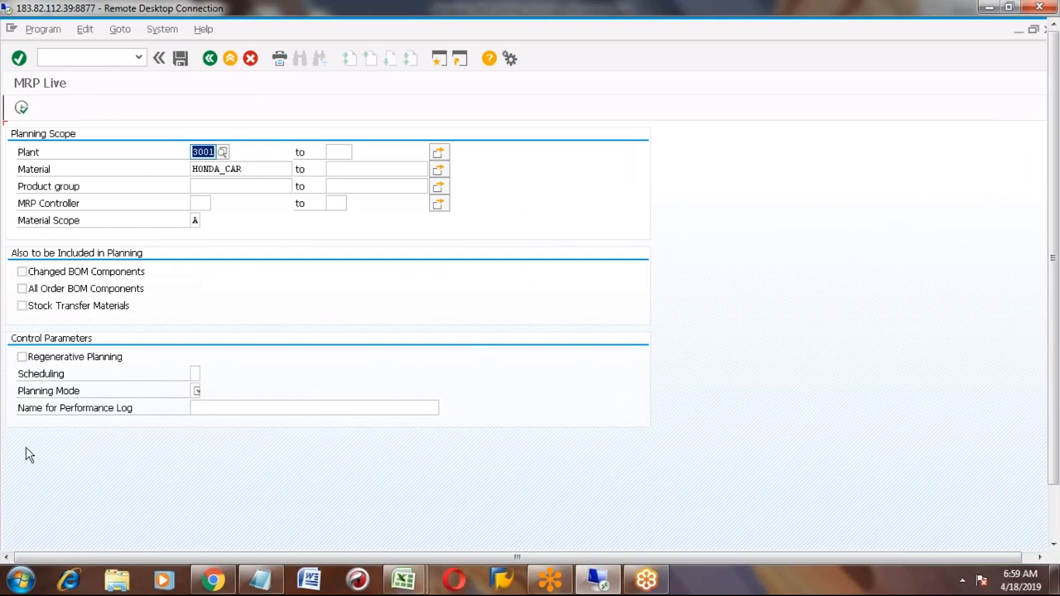
Show the possible values for the Scheduling control parameter and examine option 2, Lead Time Scheduling and Capacity Planning
{"action": "left_click", "coordinate": [46, 377]}
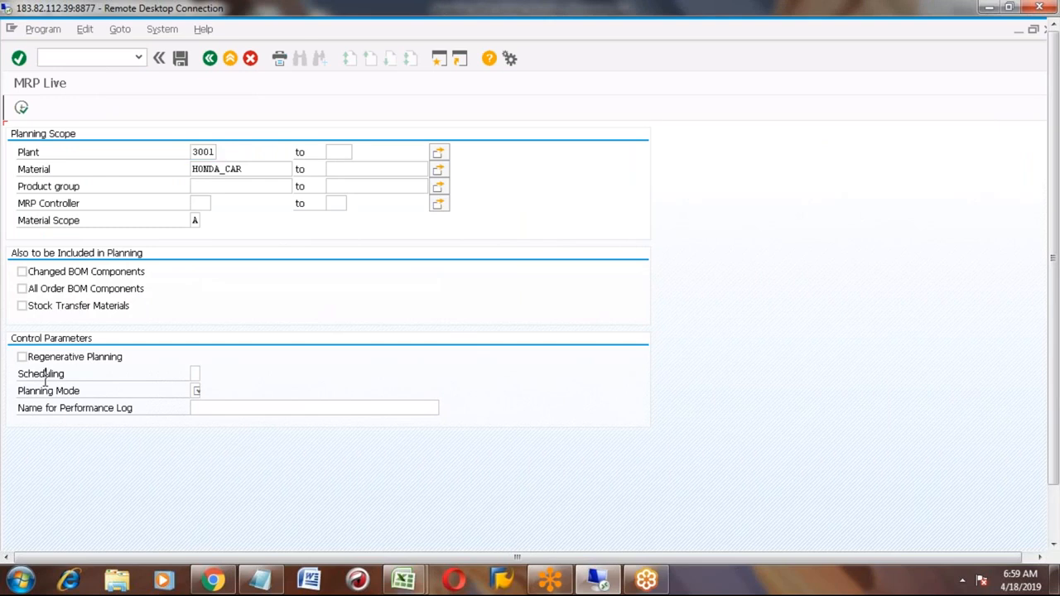
{"action": "left_click", "coordinate": [197, 374]}
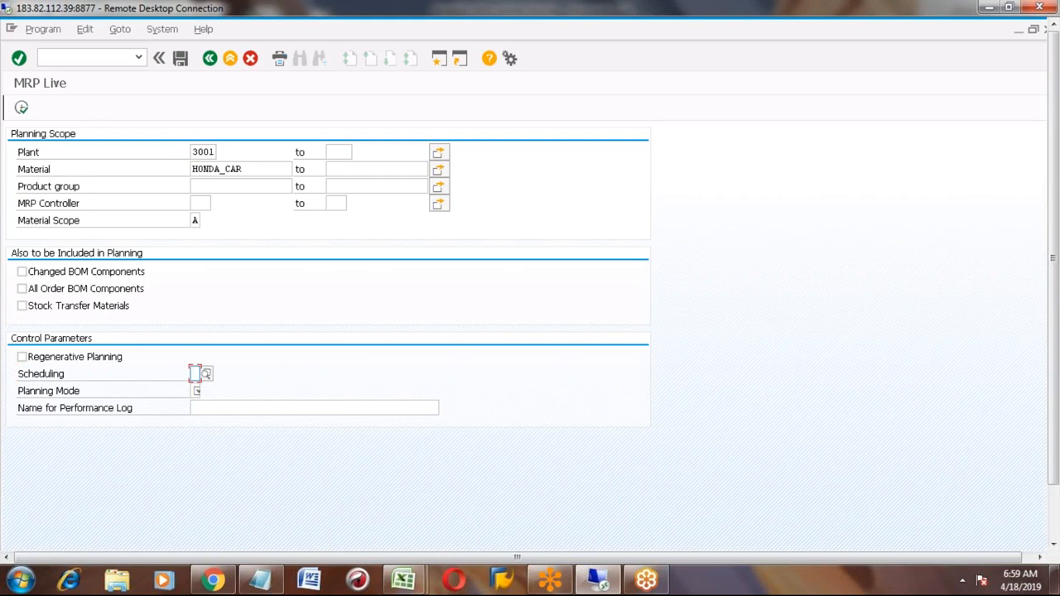
{"action": "left_click", "coordinate": [207, 374]}
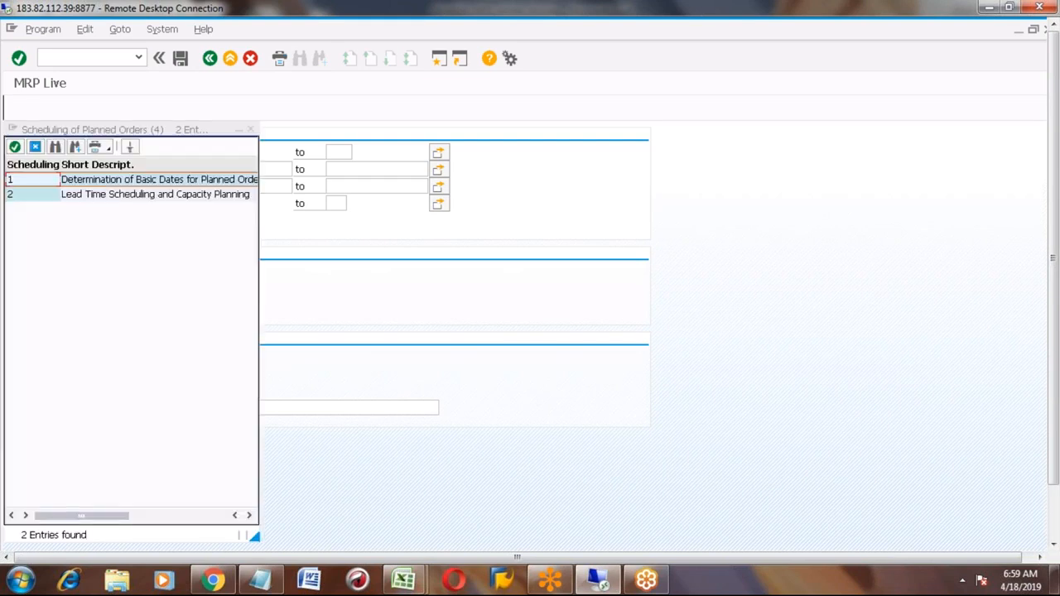
{"action": "left_click", "coordinate": [34, 197]}
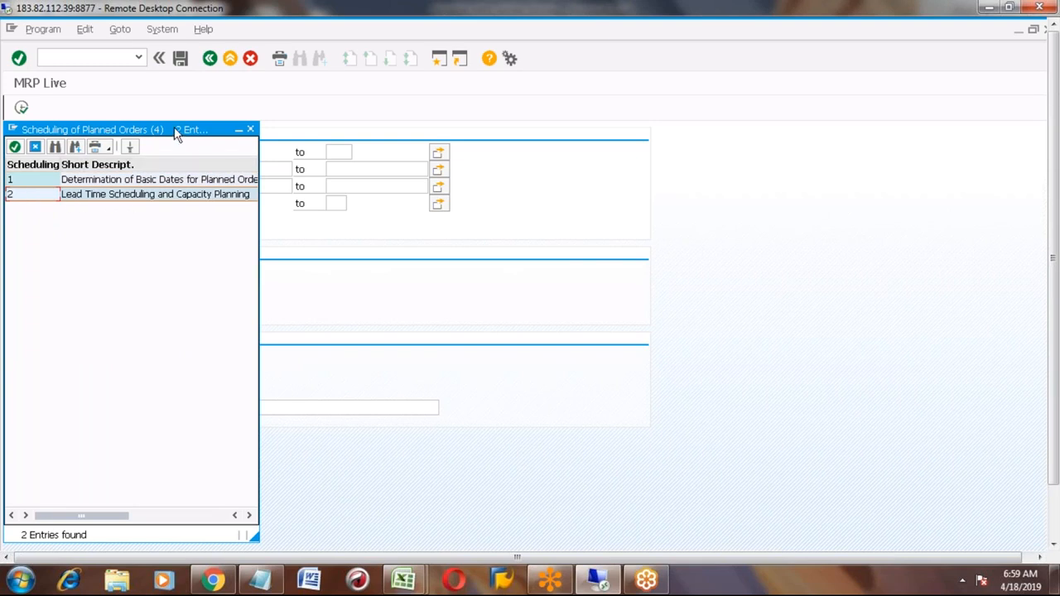
{"action": "left_click", "coordinate": [339, 169]}
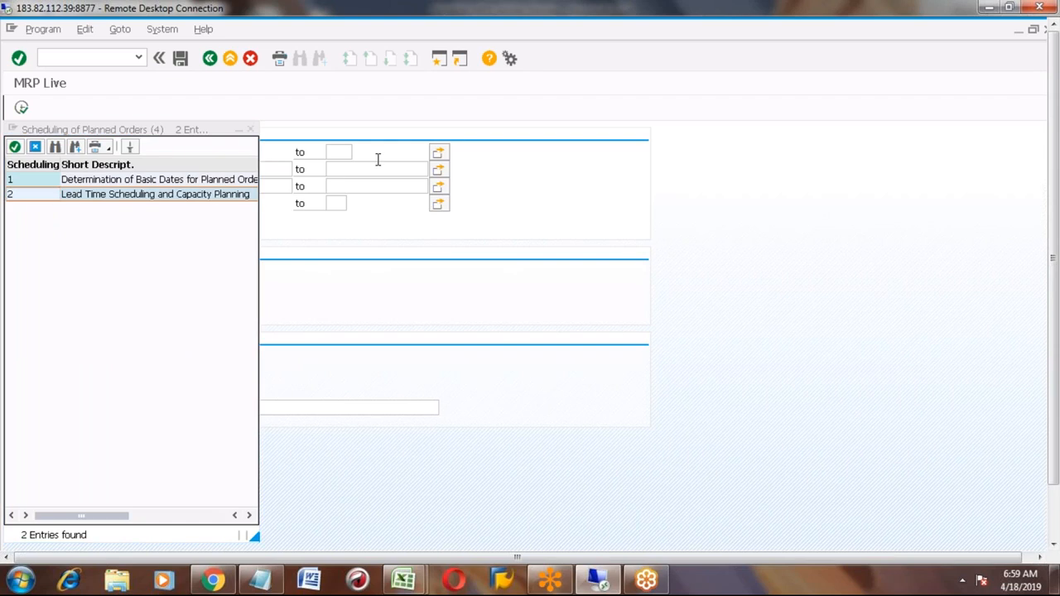
{"action": "left_click", "coordinate": [181, 130]}
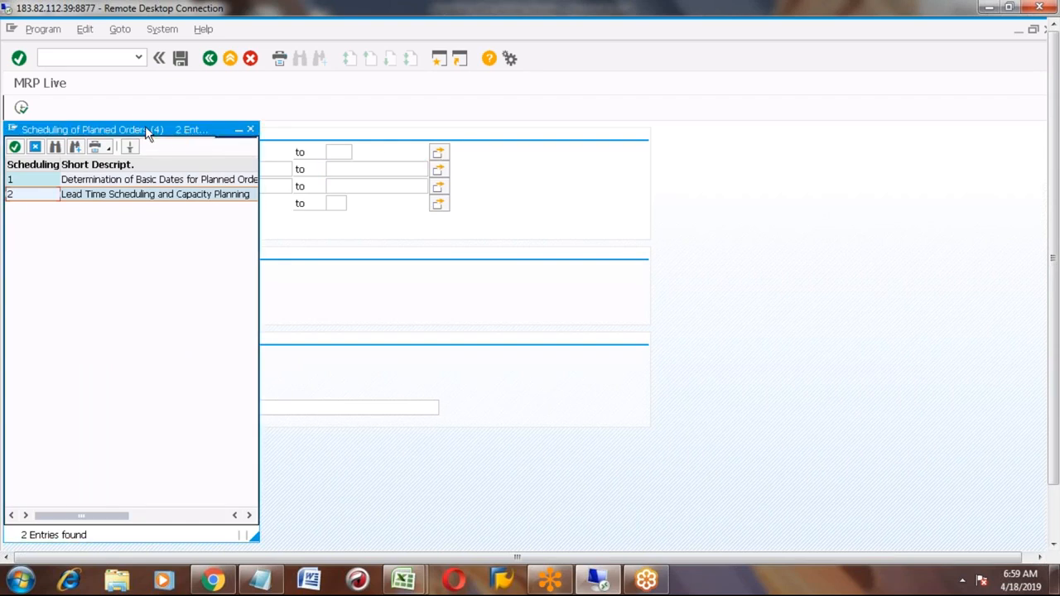
{"action": "left_click_drag", "start_coordinate": [146, 132], "coordinate": [198, 114]}
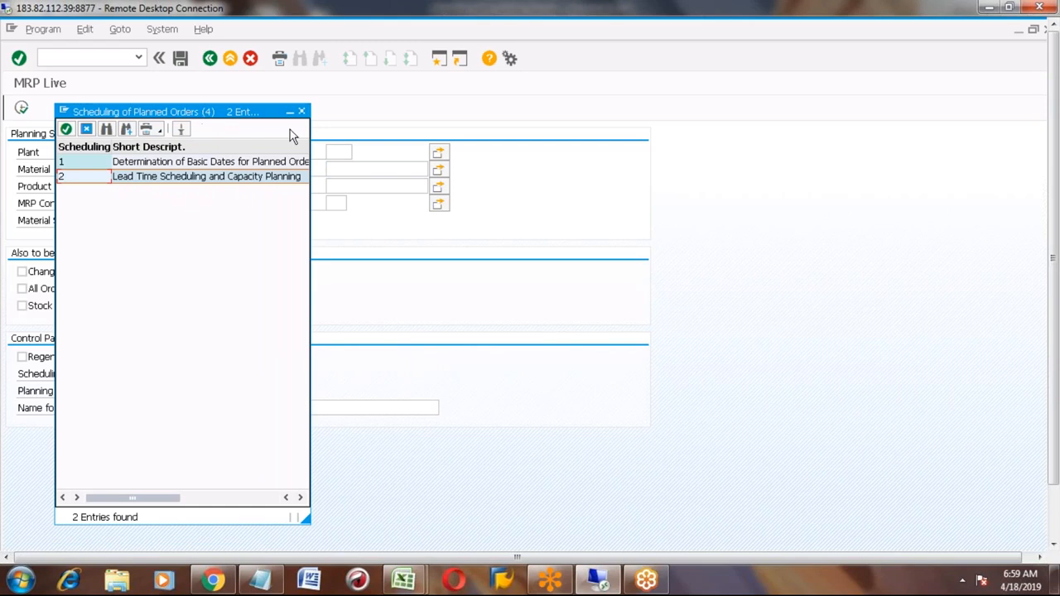
{"action": "left_click_drag", "start_coordinate": [240, 117], "coordinate": [453, 162]}
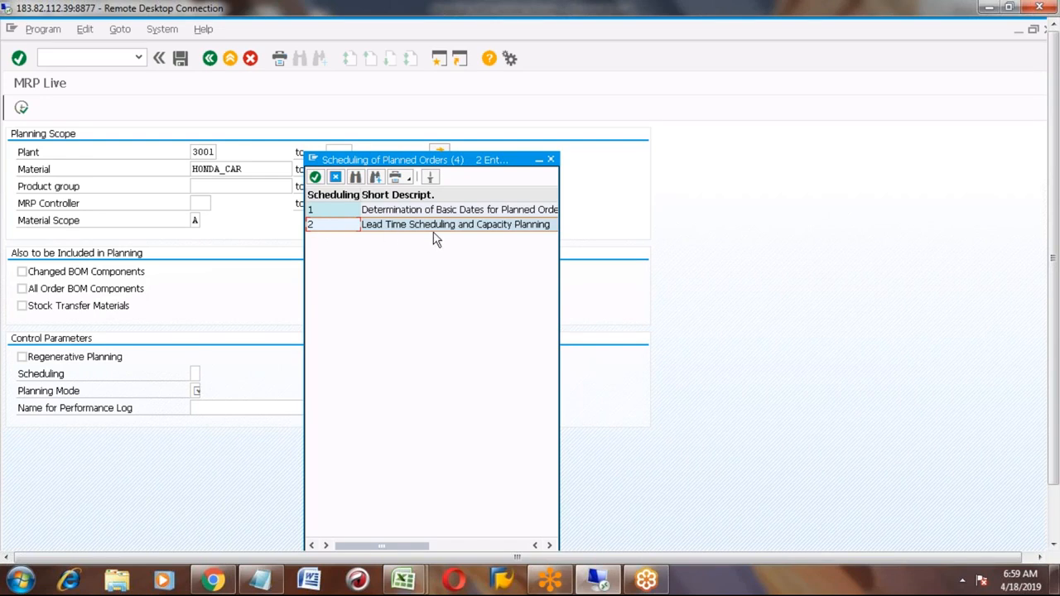
{"action": "left_click", "coordinate": [513, 231]}
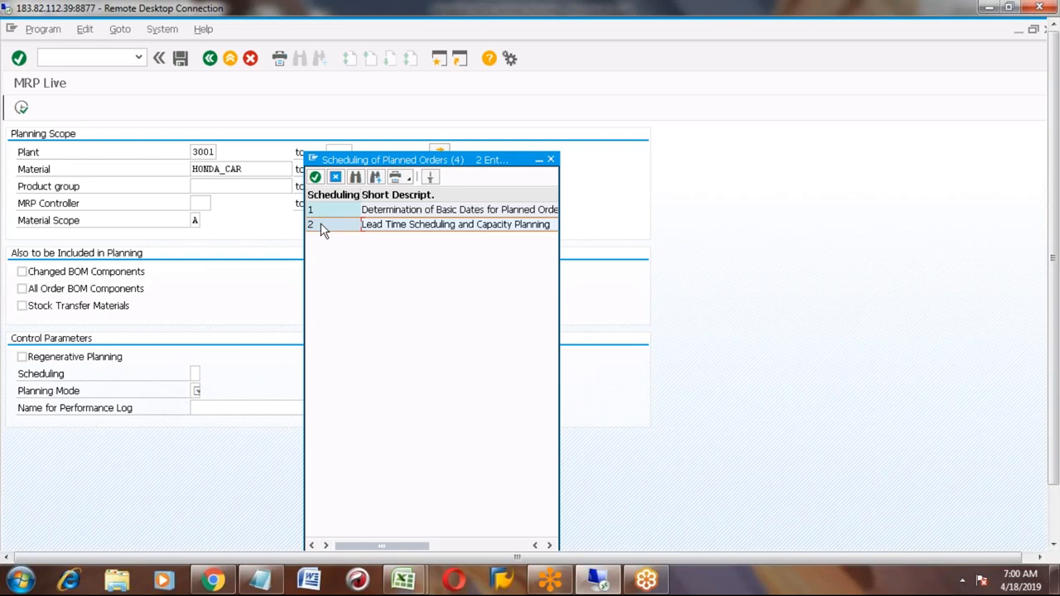
Switch back to the Excel workbook and enter 'In MD01N, Select option 2 for "Scheduling"' in C323
{"action": "key", "text": "alt+Tab"}
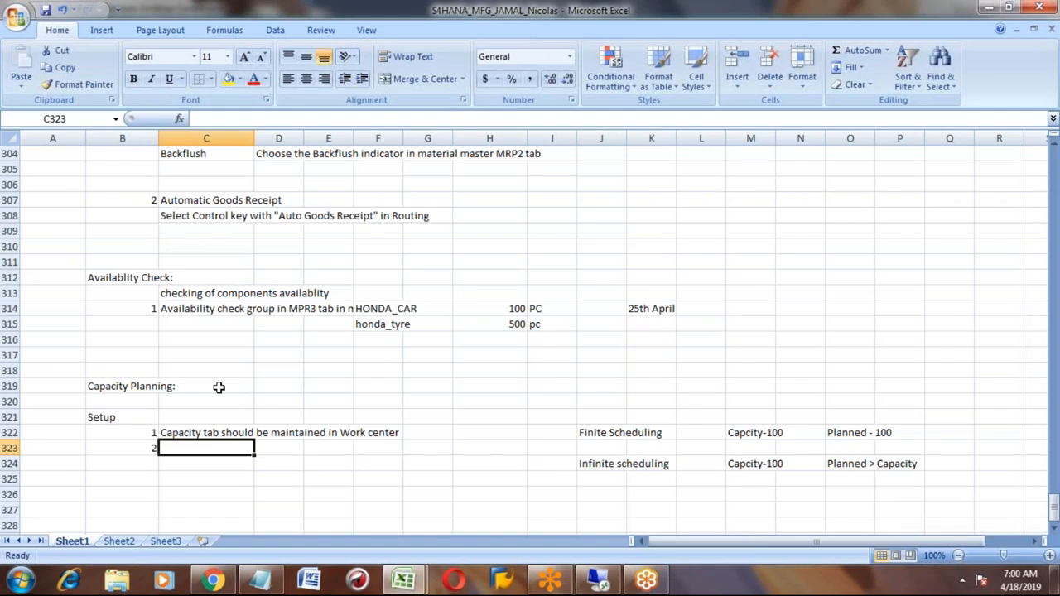
{"action": "type", "text": "In MD"}
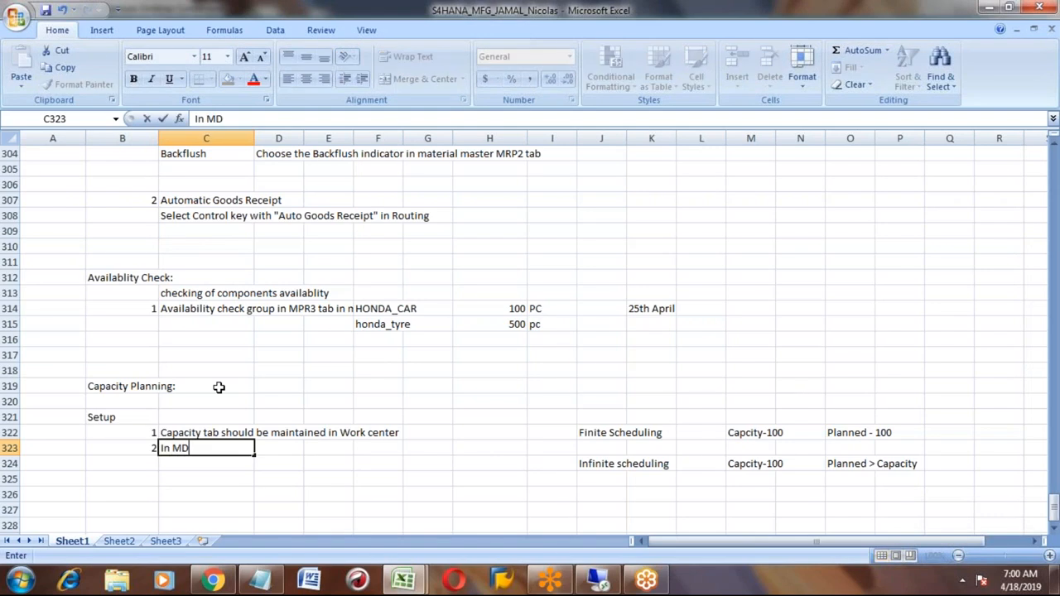
{"action": "type", "text": "01N, Select option 2 for \"Scheduling\""}
{"action": "key", "text": "Return"}
{"action": "key", "text": "Up"}
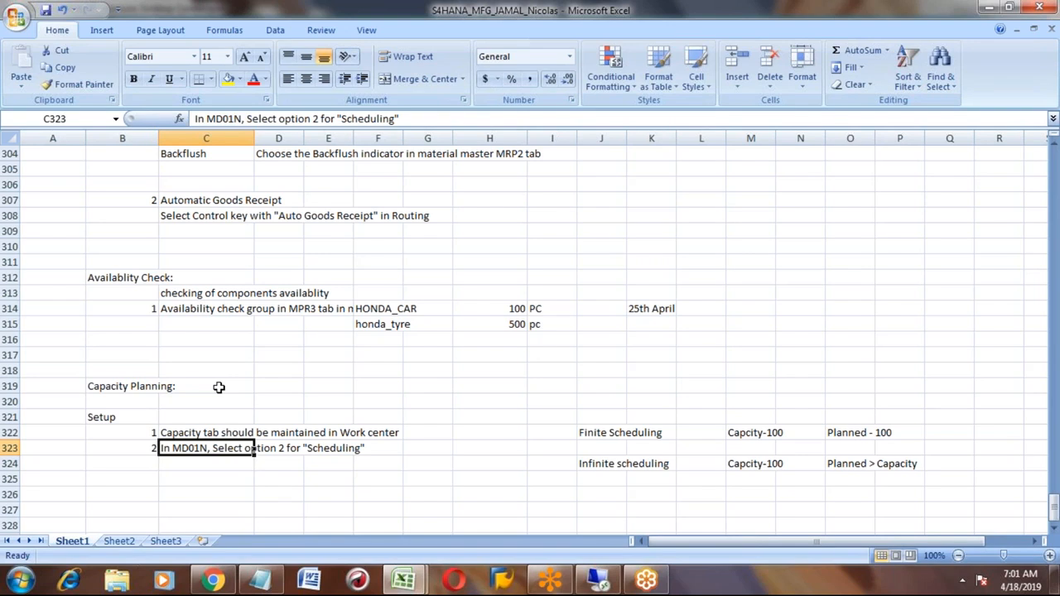
Review the Capacity Planning heading and its setup notes between B319 and B325
{"action": "key", "text": "Down"}
{"action": "key", "text": "Down"}
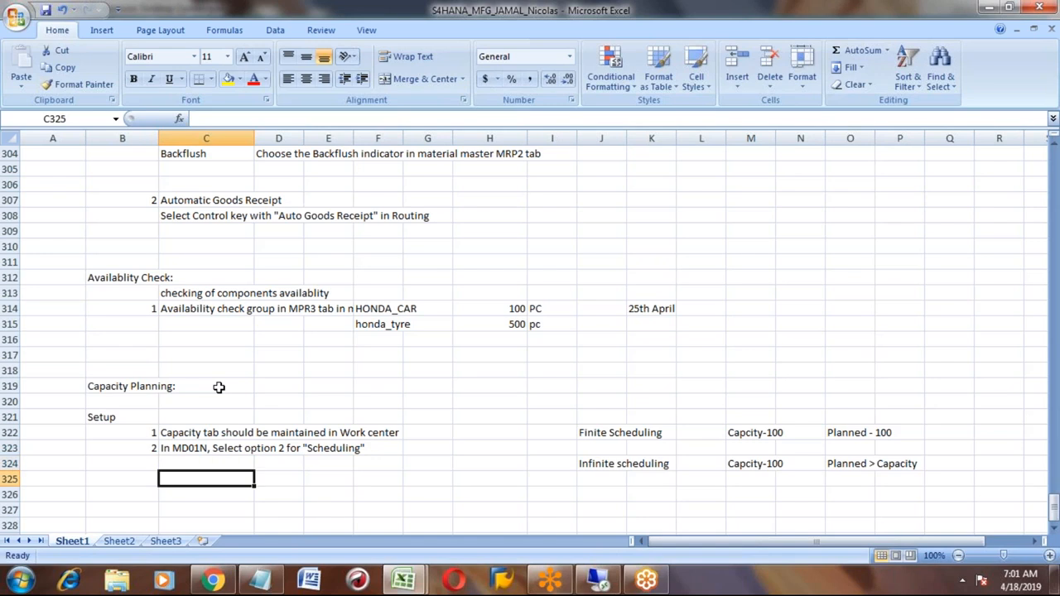
{"action": "key", "text": "Left"}
{"action": "key", "text": "Up"}
{"action": "key", "text": "Up"}
{"action": "key", "text": "Up"}
{"action": "key", "text": "Up"}
{"action": "key", "text": "Up"}
{"action": "key", "text": "Up"}
{"action": "key", "text": "Down"}
{"action": "key", "text": "Down"}
{"action": "key", "text": "Down"}
{"action": "key", "text": "Down"}
{"action": "key", "text": "Down"}
{"action": "key", "text": "Down"}
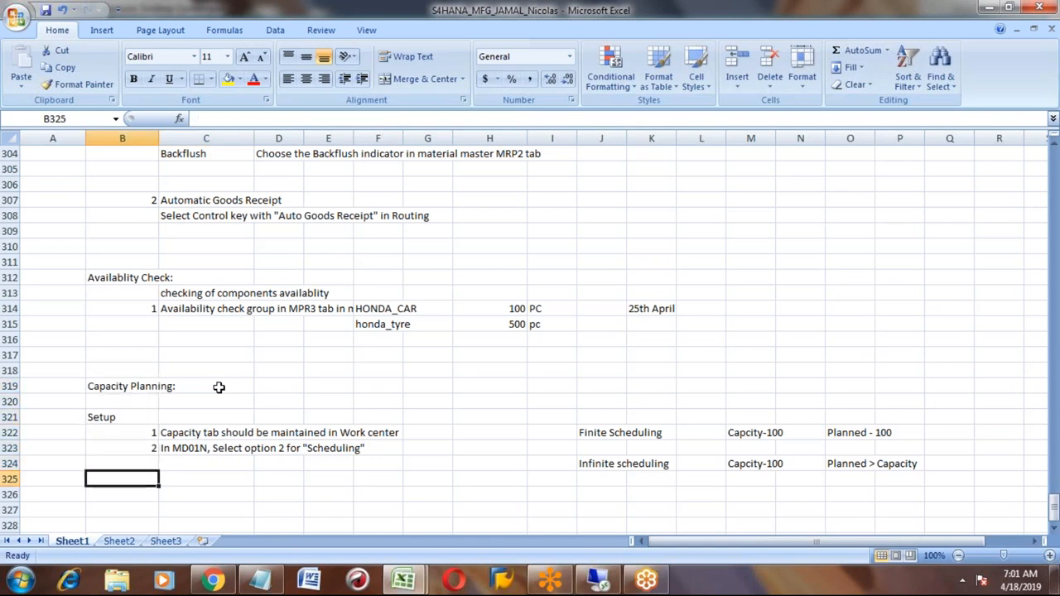
{"action": "key", "text": "Up"}
{"action": "key", "text": "Up"}
{"action": "key", "text": "Up"}
{"action": "key", "text": "Up"}
{"action": "key", "text": "Up"}
{"action": "key", "text": "Up"}
{"action": "key", "text": "Down"}
{"action": "key", "text": "Down"}
{"action": "key", "text": "Down"}
{"action": "key", "text": "Down"}
{"action": "key", "text": "Down"}
{"action": "key", "text": "Down"}
Add a 'Steps:' heading in B325 and list step 1, 'Capacity Evaluation', in B326 and C326
{"action": "type", "text": "S"}
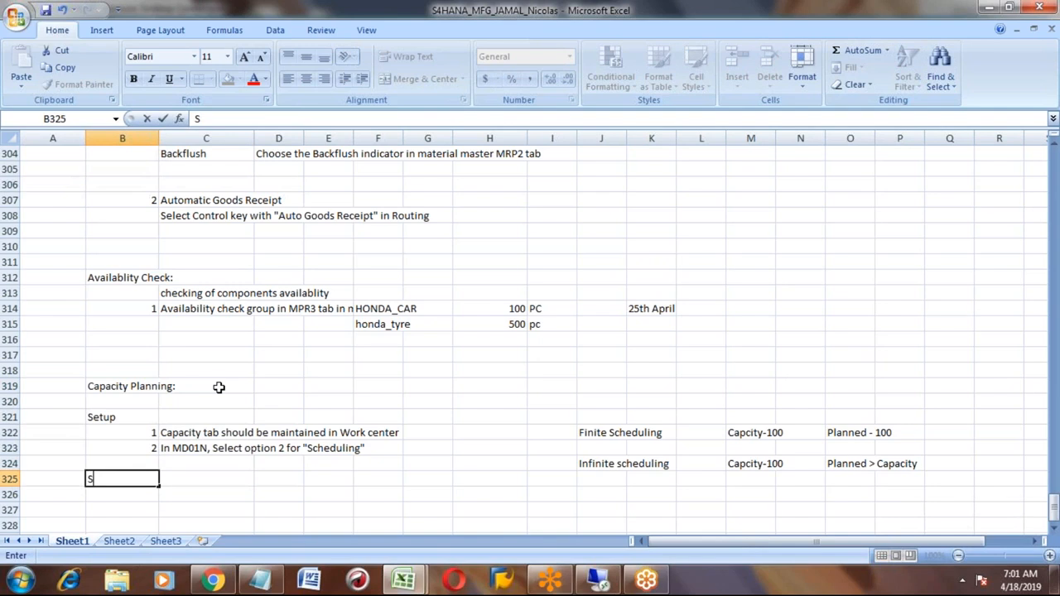
{"action": "type", "text": "teps:"}
{"action": "key", "text": "Return"}
{"action": "type", "text": "1"}
{"action": "key", "text": "Tab"}
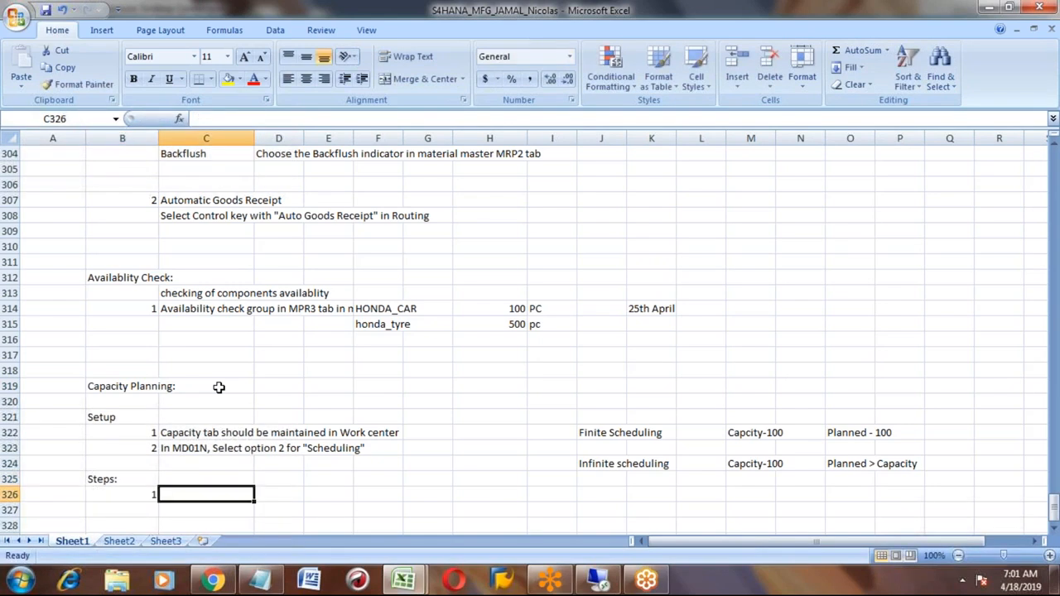
{"action": "type", "text": "Capacity "}
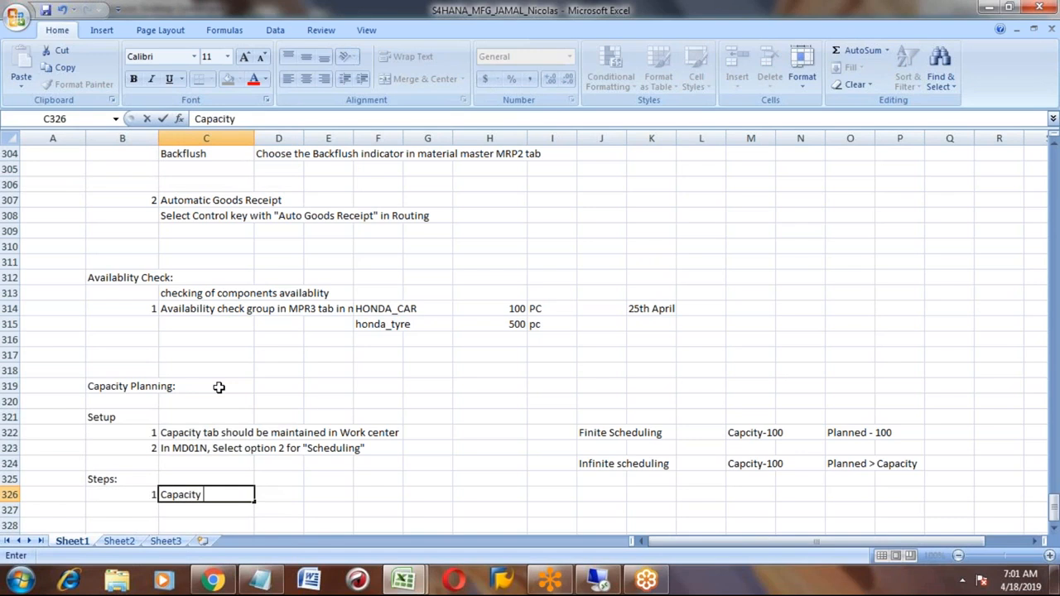
{"action": "type", "text": "Evaluation"}
{"action": "key", "text": "Return"}
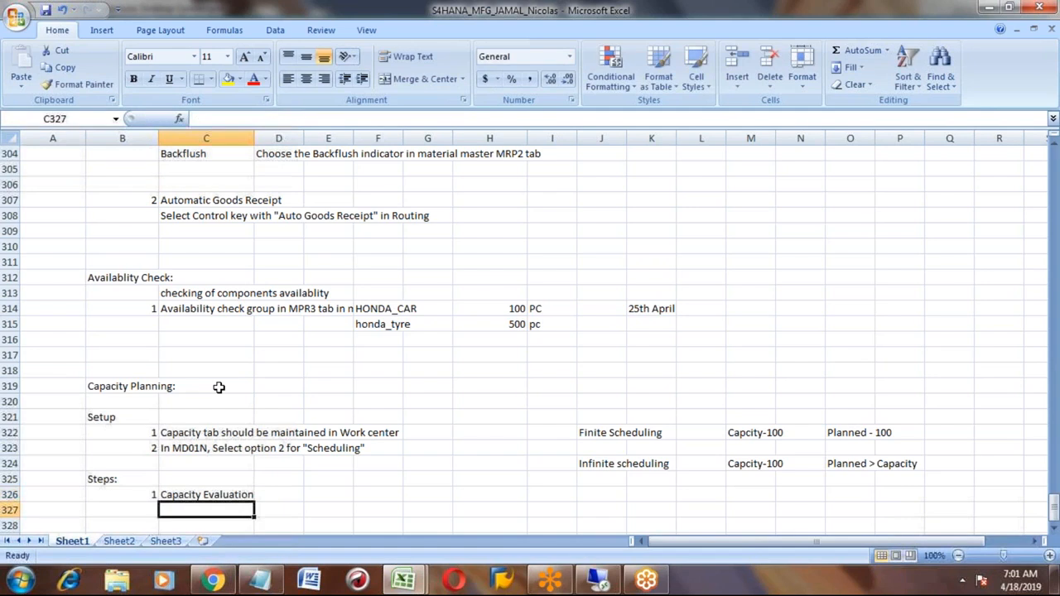
{"action": "scroll", "coordinate": [219, 387], "scroll_direction": "down", "scroll_amount": 1}
{"action": "key", "text": "Up"}
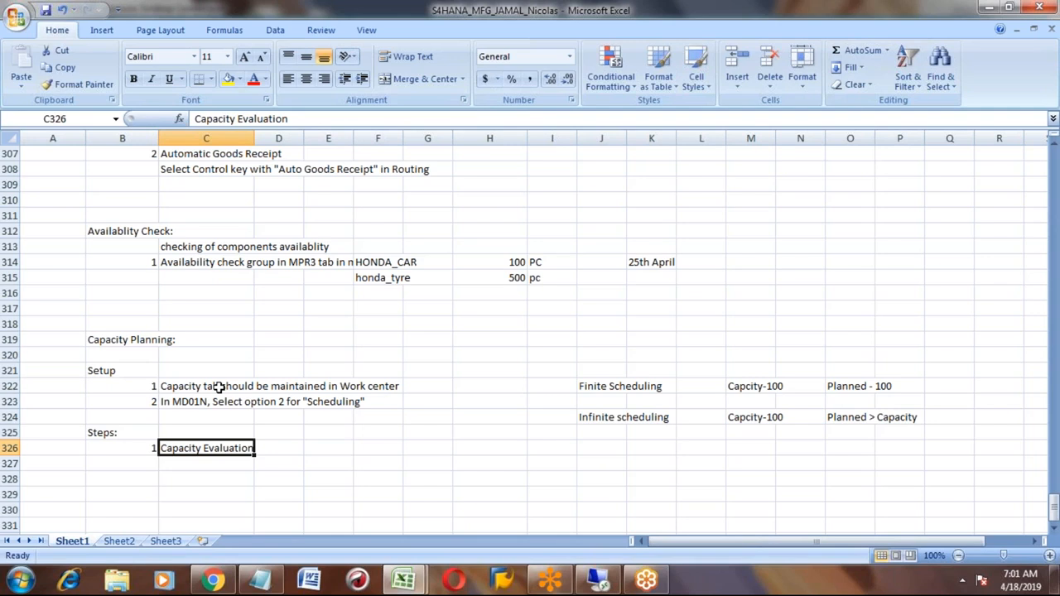
{"action": "left_click", "coordinate": [744, 389]}
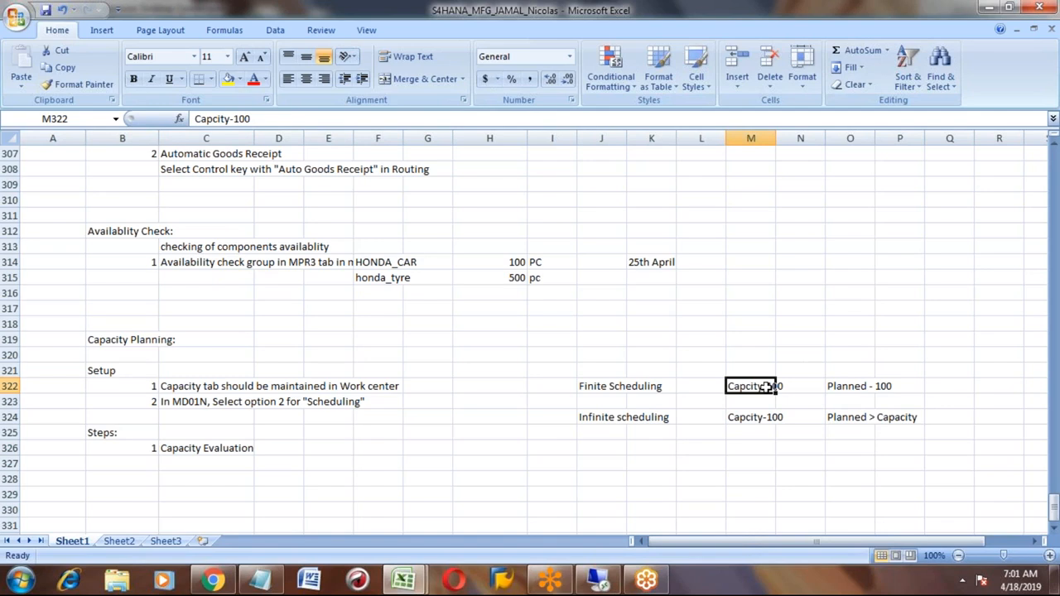
{"action": "left_click", "coordinate": [851, 386]}
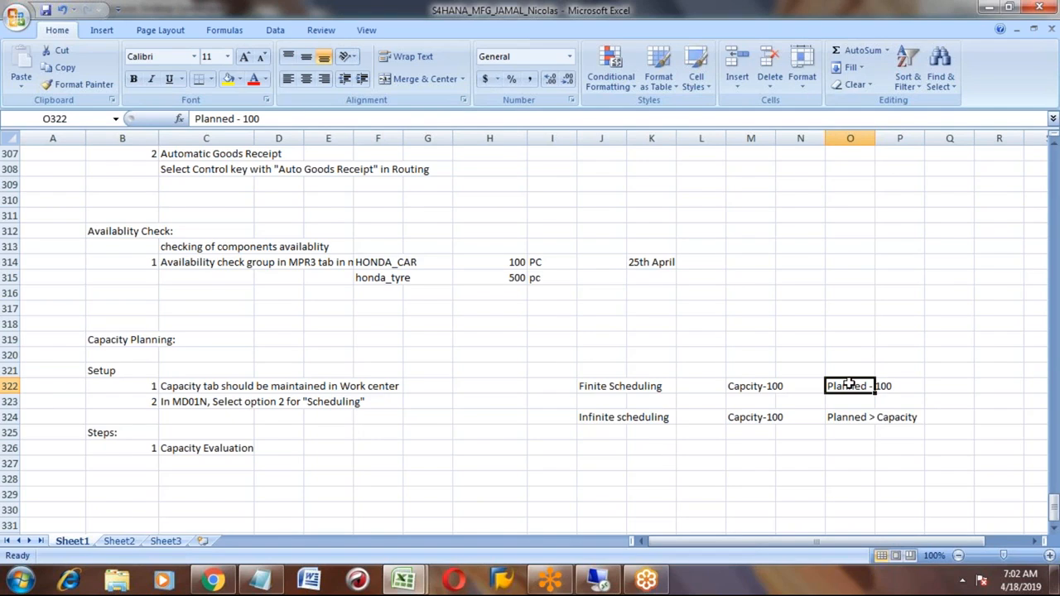
Enter the transaction code CM01 in E326, on the same row as Capacity Evaluation
{"action": "left_click", "coordinate": [231, 448]}
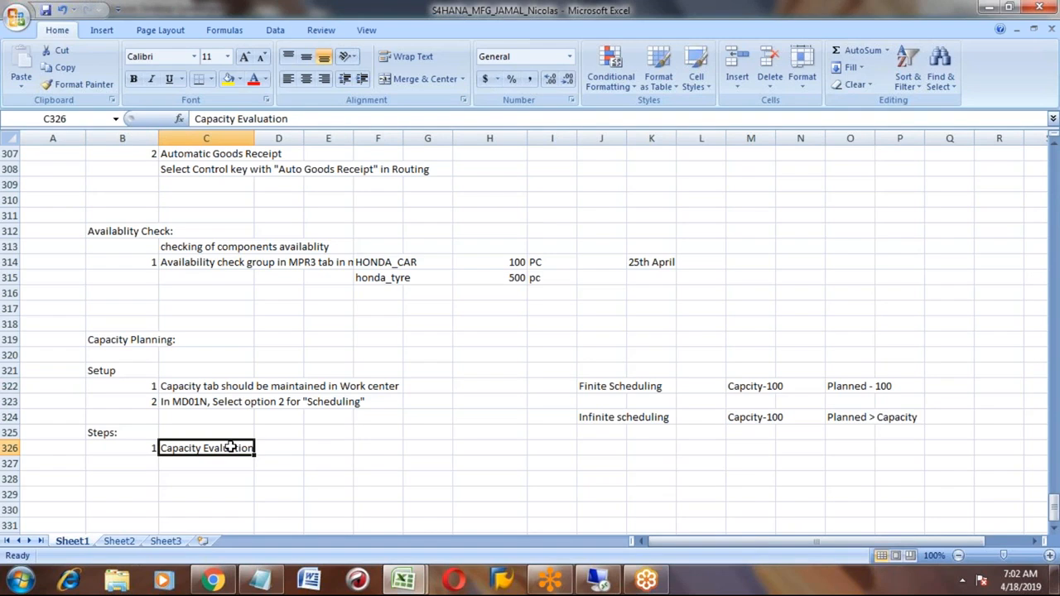
{"action": "key", "text": "Right"}
{"action": "key", "text": "Right"}
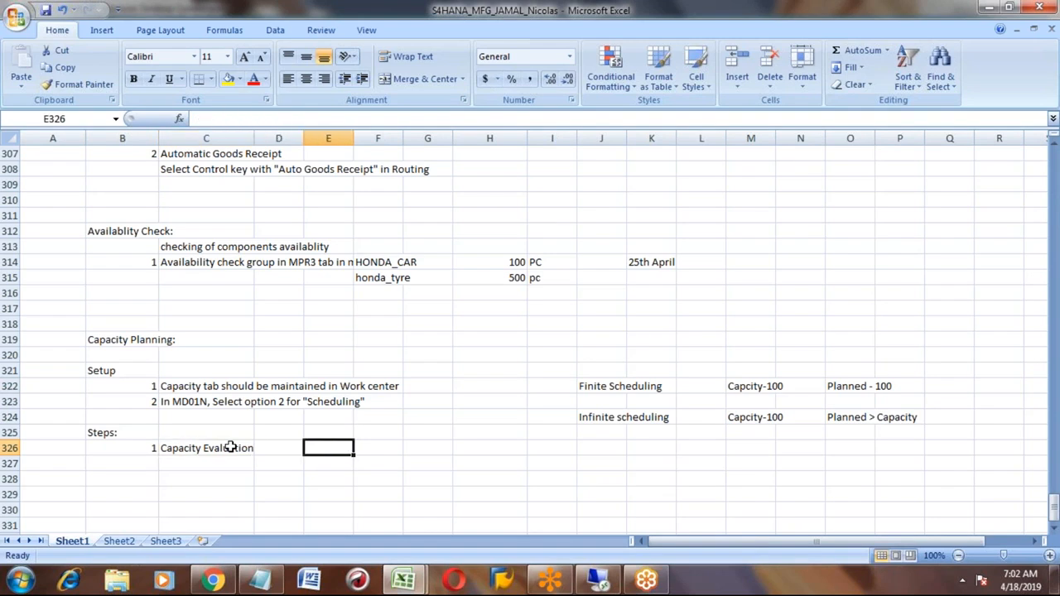
{"action": "type", "text": "CM01"}
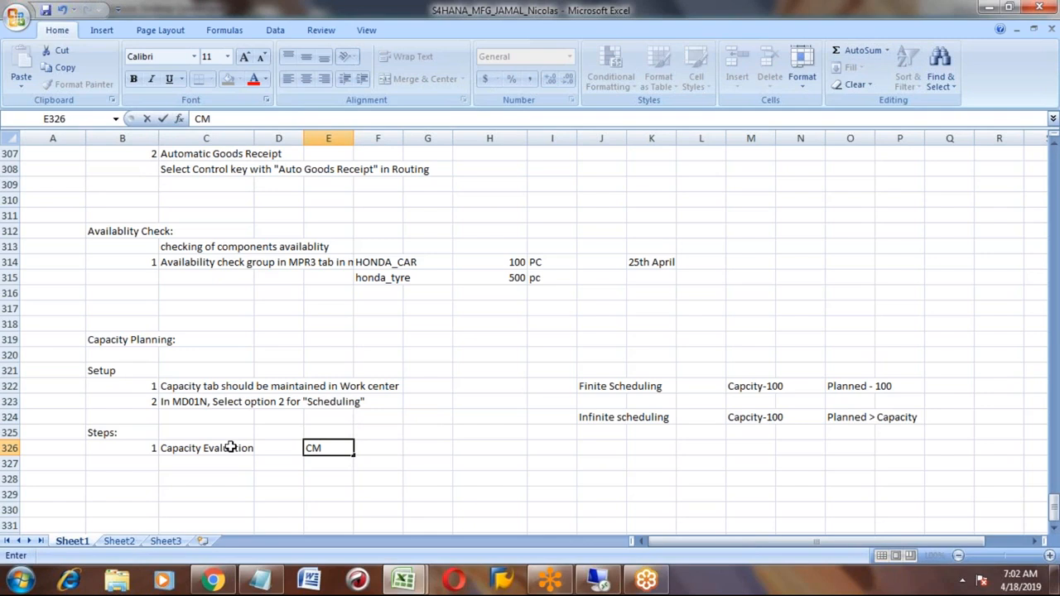
{"action": "key", "text": "Return"}
{"action": "key", "text": "Up"}
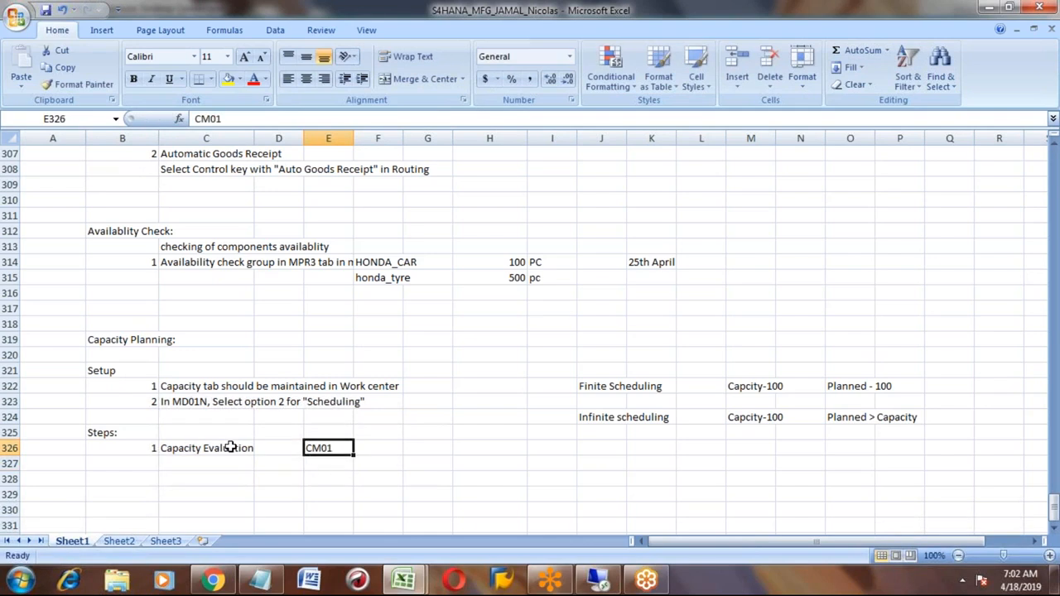
Enter the description 'Check the situation of capacity on work center' in C327 below Capacity Evaluation
{"action": "key", "text": "Left"}
{"action": "key", "text": "Left"}
{"action": "key", "text": "Down"}
{"action": "type", "text": "c"}
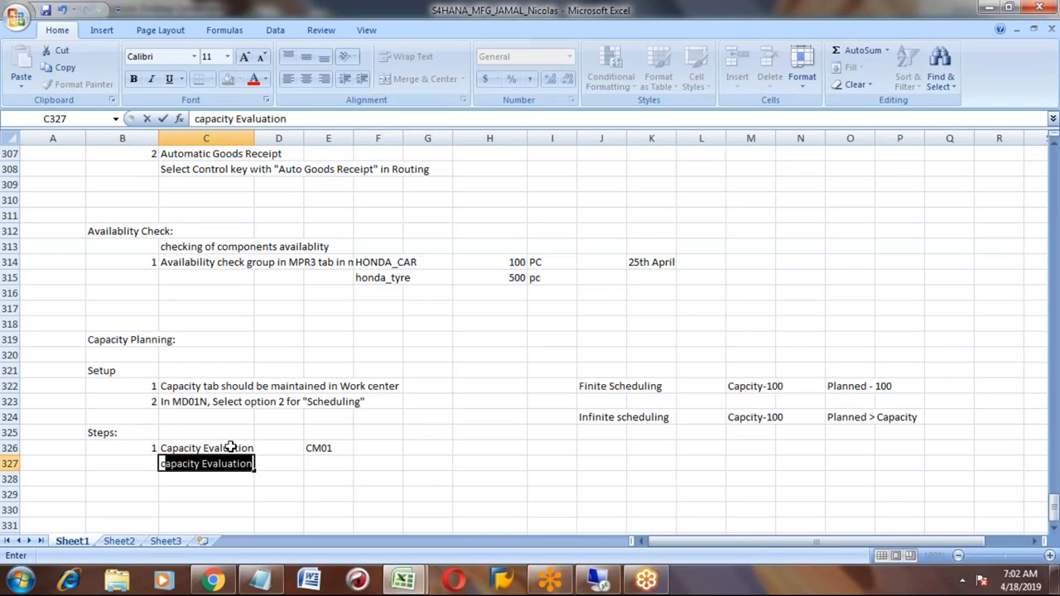
{"action": "type", "text": "HEC"}
{"action": "key", "text": "BackSpace"}
{"action": "key", "text": "BackSpace"}
{"action": "key", "text": "BackSpace"}
{"action": "key", "text": "BackSpace"}
{"action": "type", "text": "Ch"}
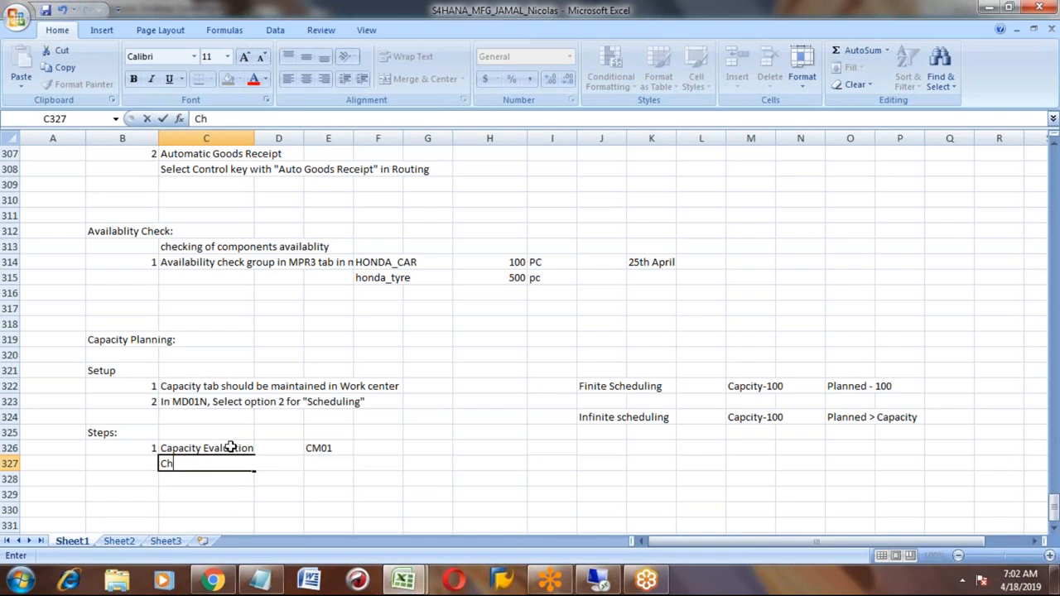
{"action": "type", "text": "eck the situation of c"}
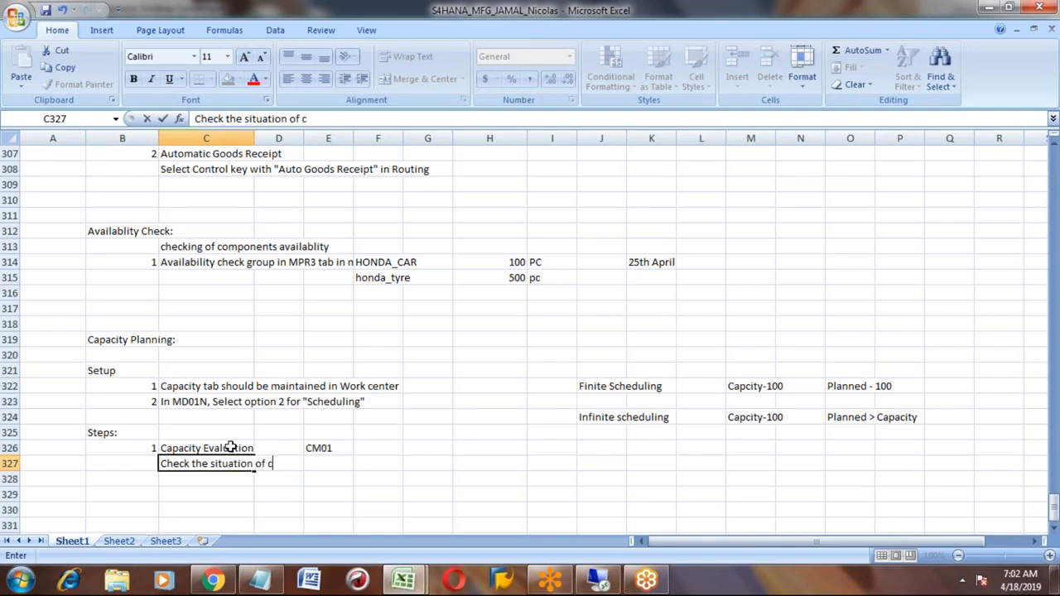
{"action": "type", "text": "apacity on work center"}
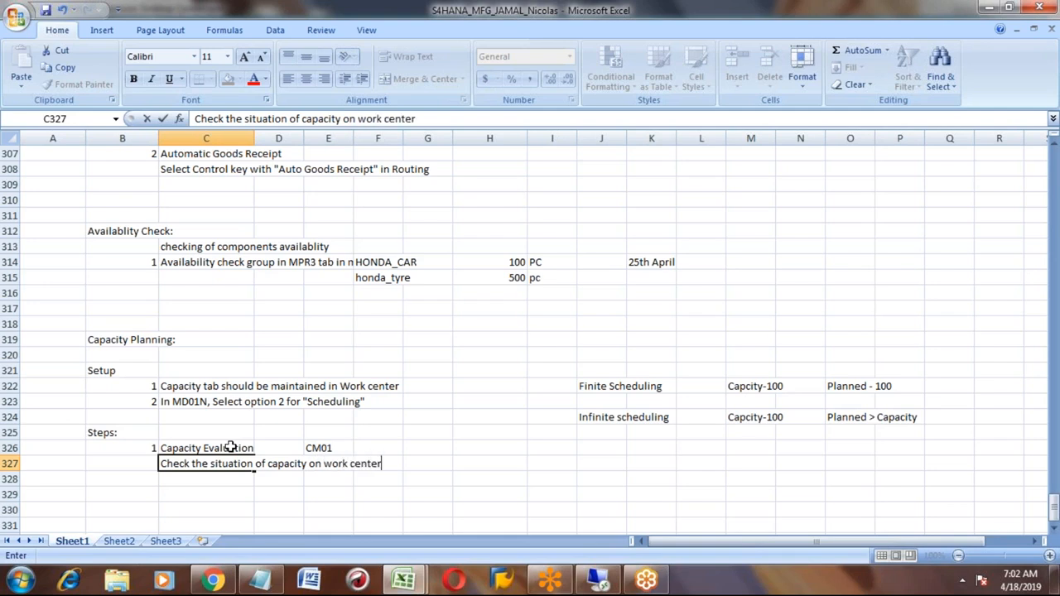
{"action": "key", "text": "Return"}
Switch to SAP in the Remote Desktop session, close the list of scheduling values and leave the MRP Live transaction
{"action": "left_click", "coordinate": [231, 447]}
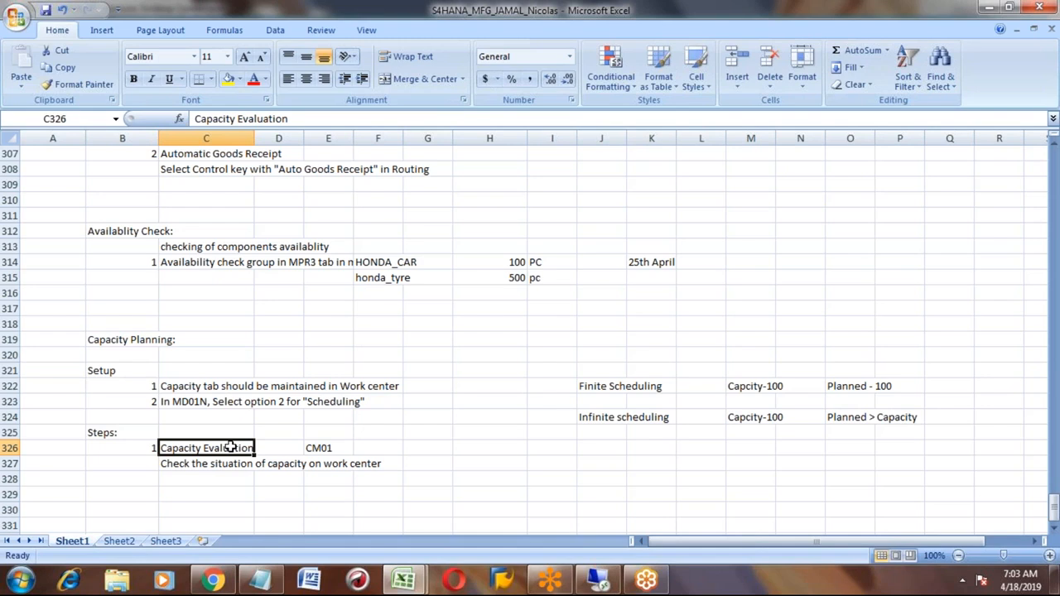
{"action": "key", "text": "Right"}
{"action": "key", "text": "Right"}
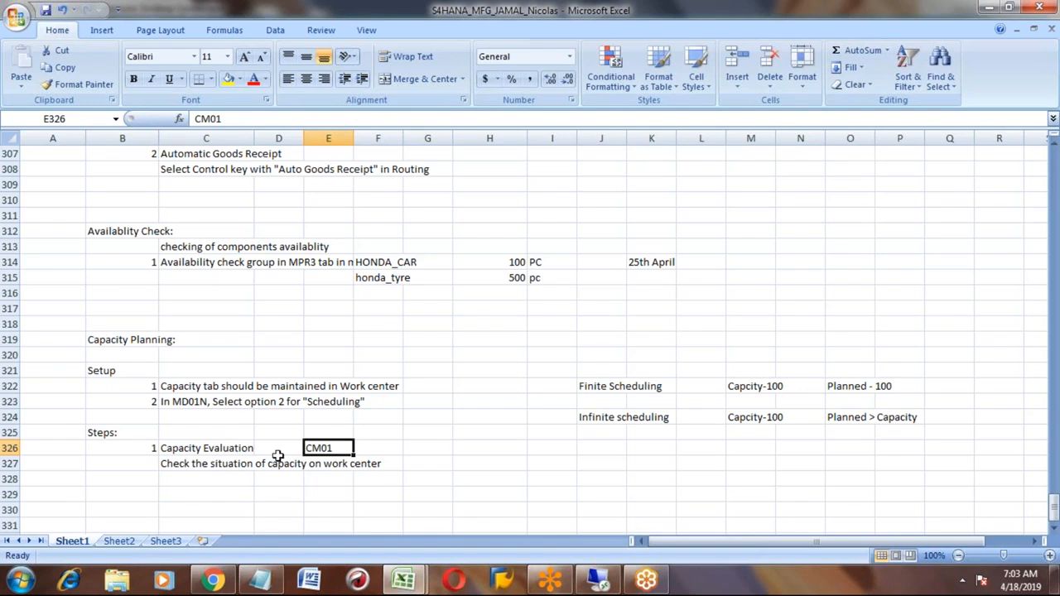
{"action": "left_click", "coordinate": [596, 584]}
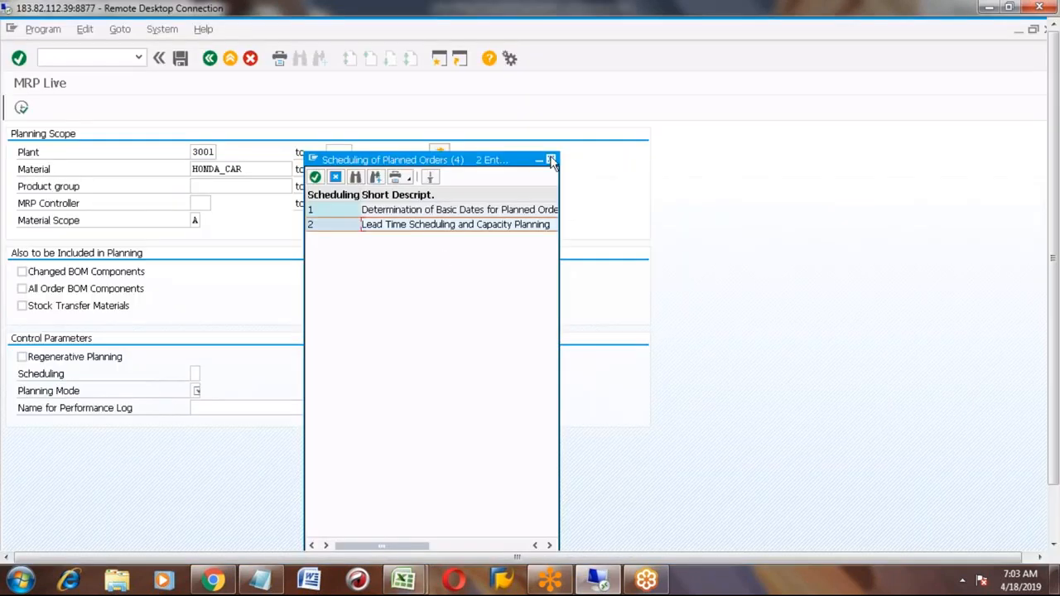
{"action": "left_click", "coordinate": [211, 57]}
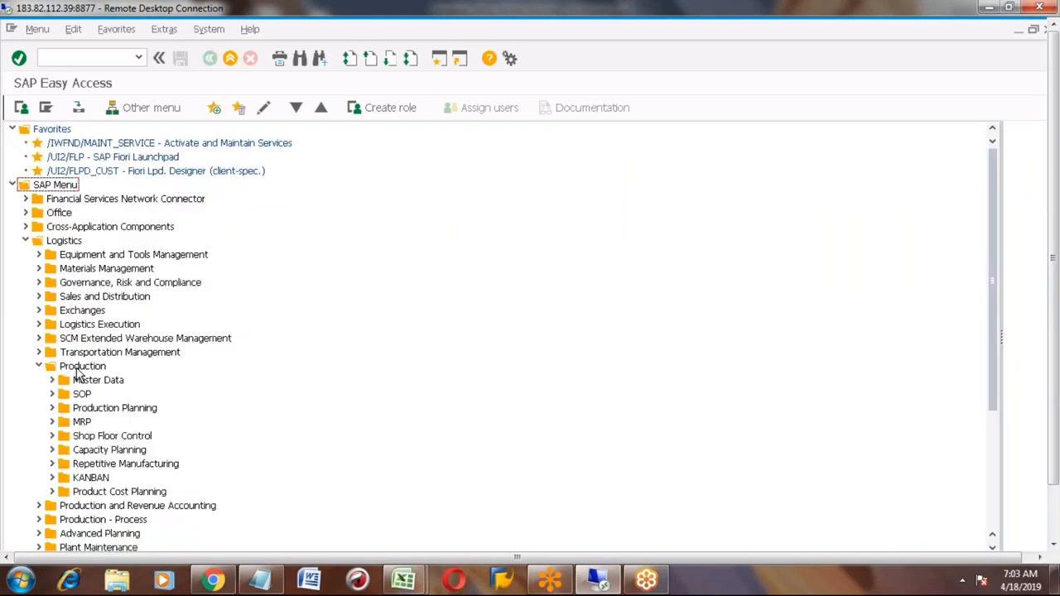
Under Production, expand Capacity Planning, Evaluation and Work Center View in the SAP tree and open CM01 - Load
{"action": "left_click", "coordinate": [79, 368]}
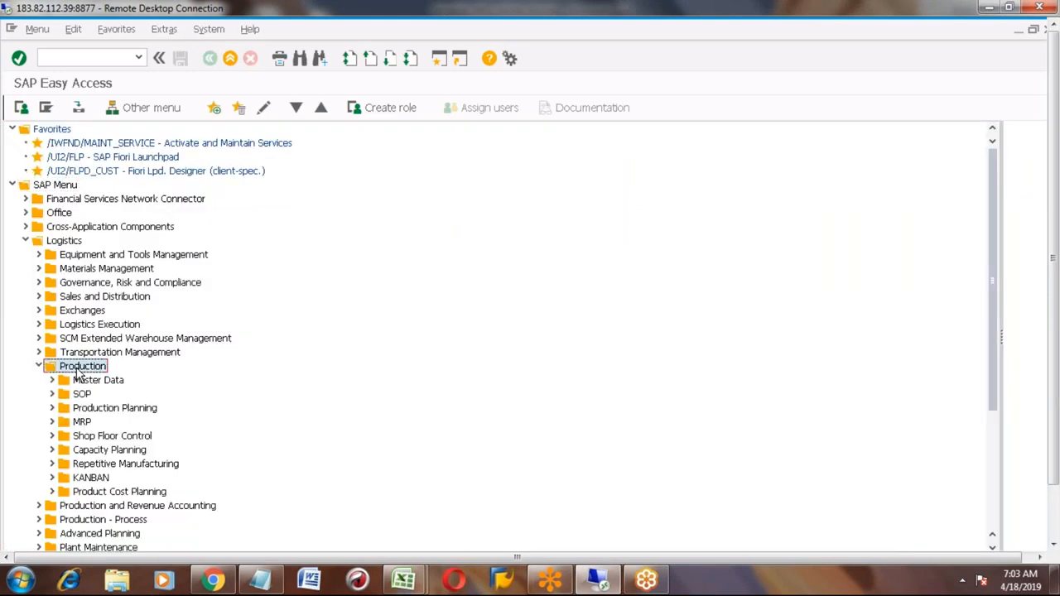
{"action": "left_click", "coordinate": [91, 452]}
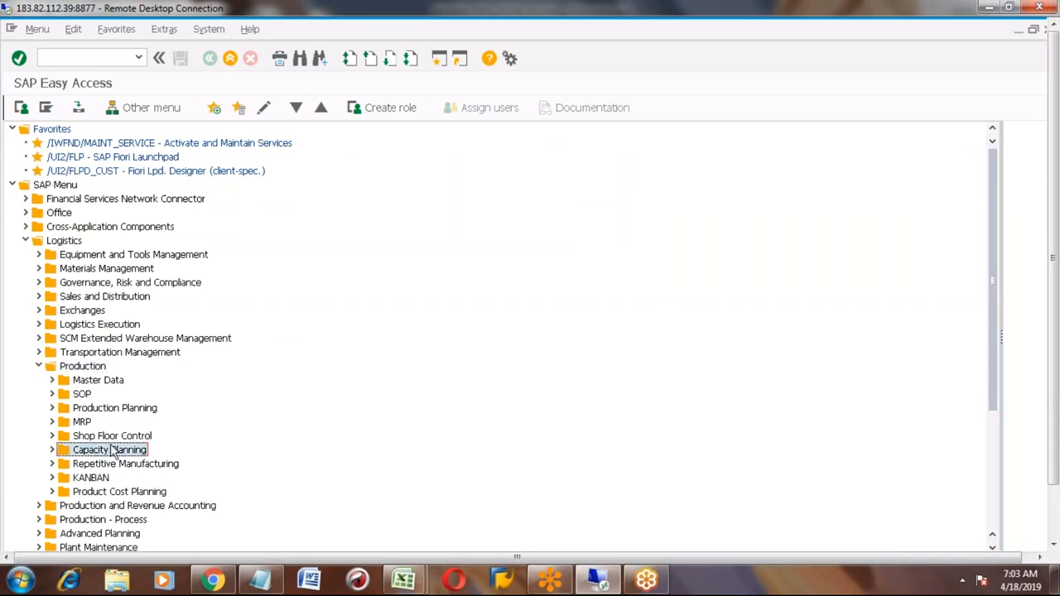
{"action": "left_click", "coordinate": [51, 452]}
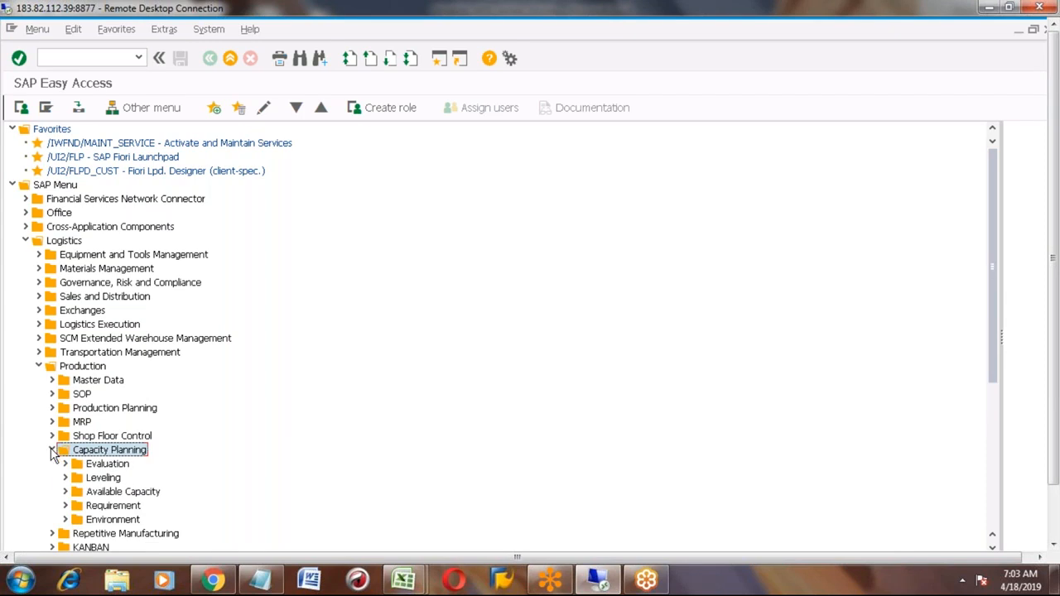
{"action": "left_click", "coordinate": [104, 469]}
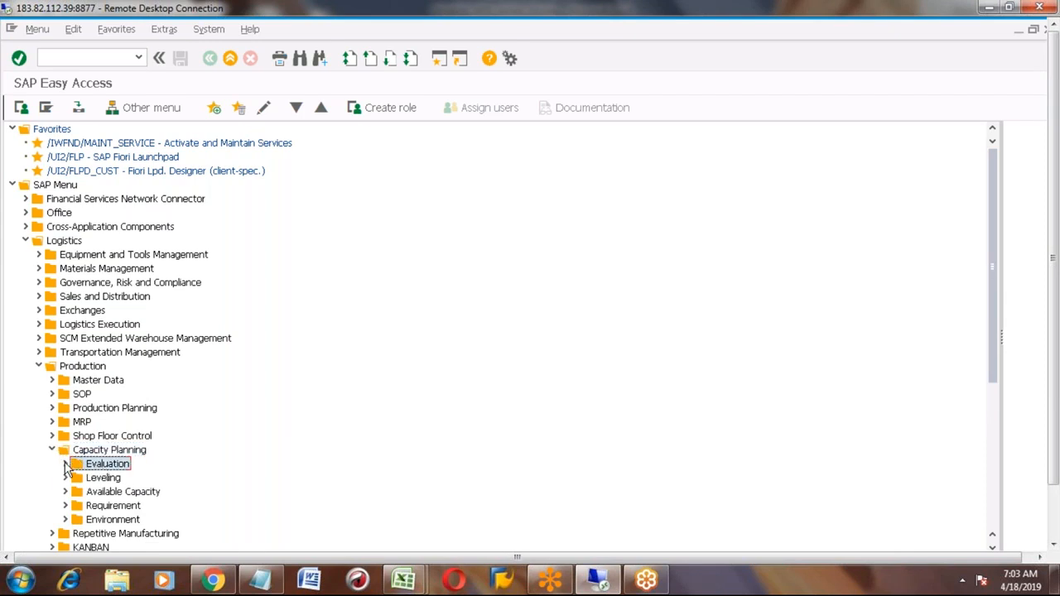
{"action": "left_click", "coordinate": [67, 465]}
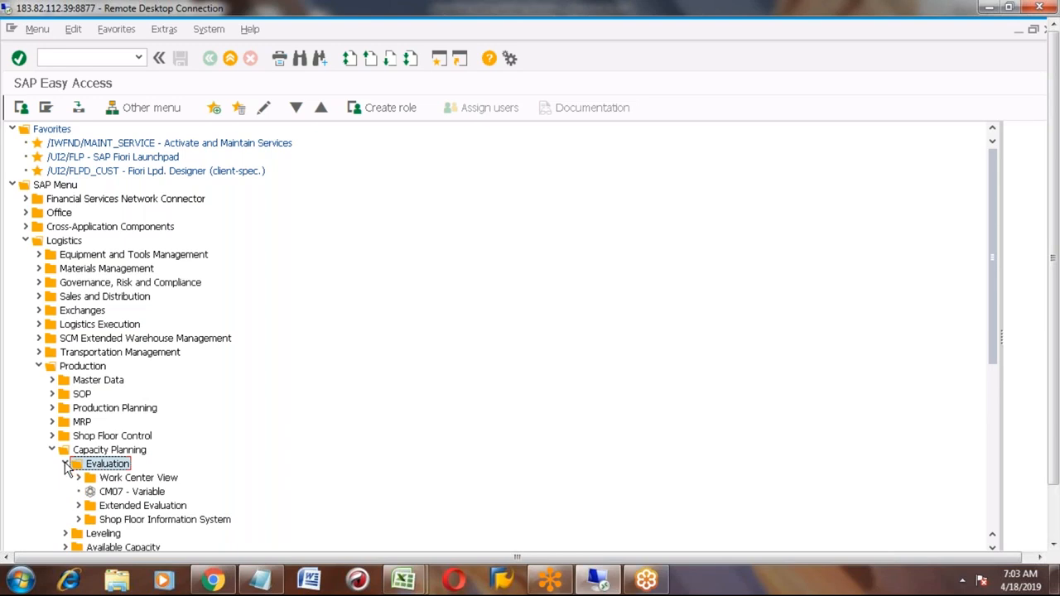
{"action": "left_click", "coordinate": [121, 479]}
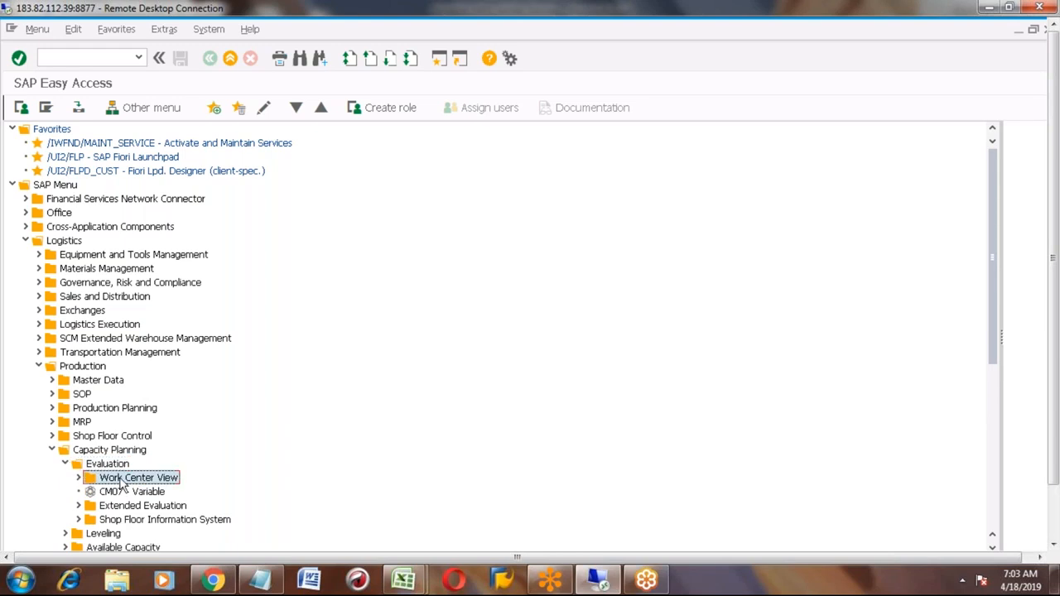
{"action": "left_click", "coordinate": [79, 479]}
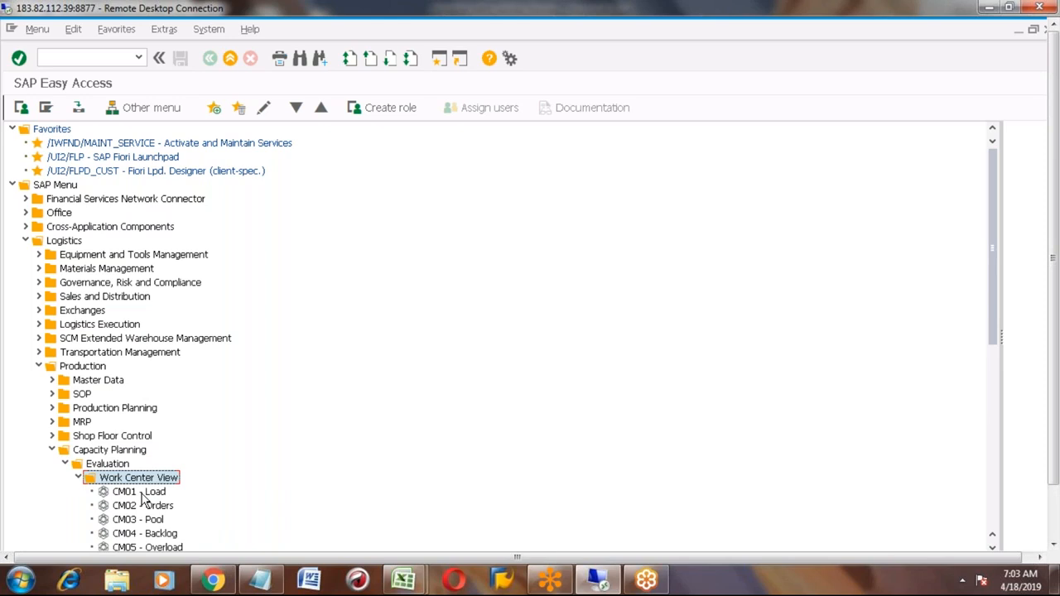
{"action": "left_click", "coordinate": [142, 493]}
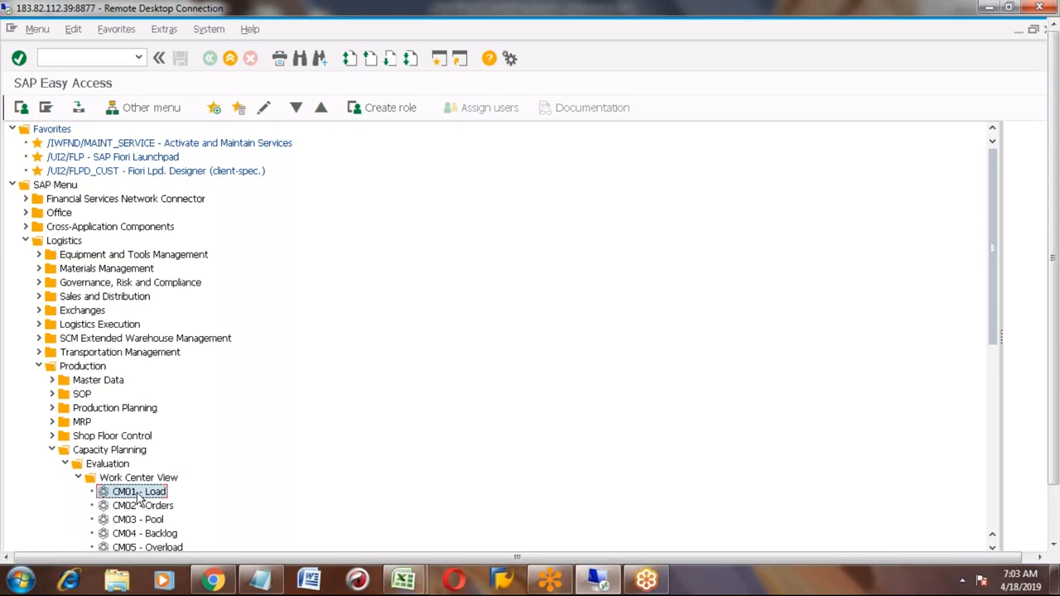
{"action": "double_click", "coordinate": [139, 494]}
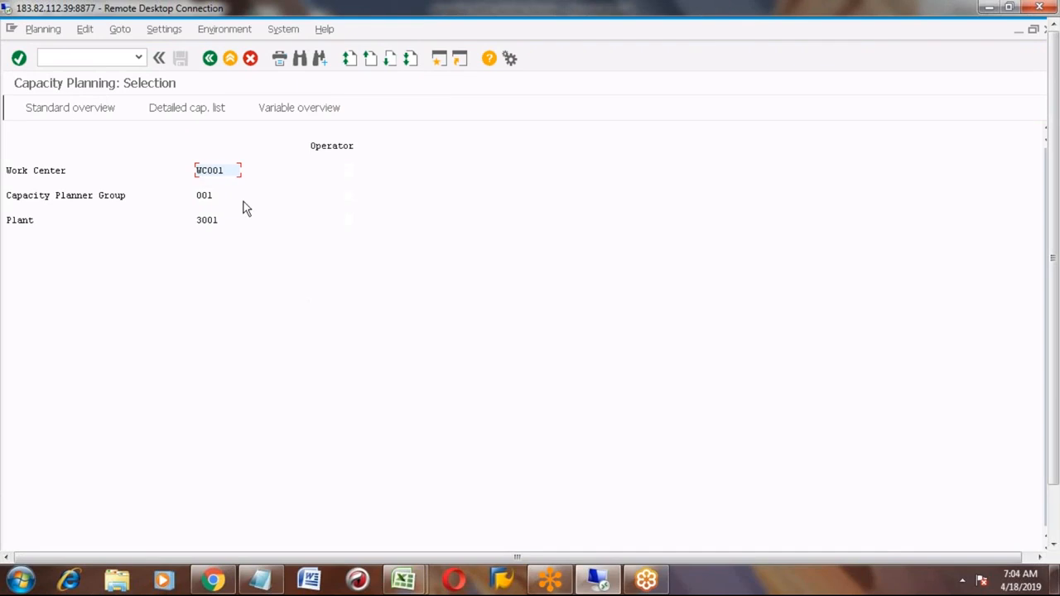
Clear the capacity planner group and show the capacity standard overview for work center WC001 in plant 3001
{"action": "left_click", "coordinate": [228, 170]}
{"action": "left_click", "coordinate": [206, 221]}
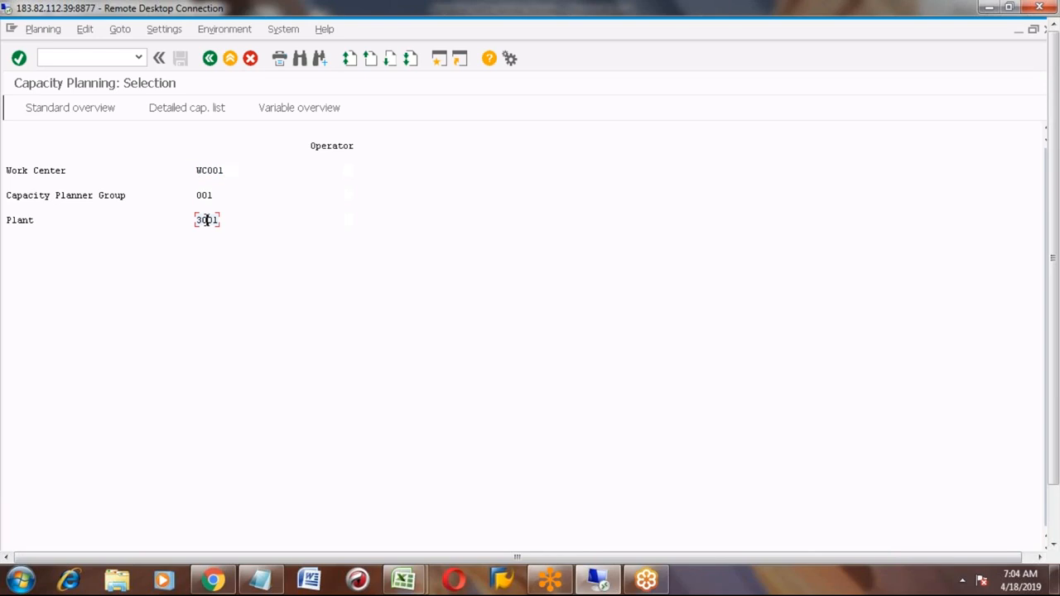
{"action": "left_click", "coordinate": [193, 195]}
{"action": "left_click", "coordinate": [212, 196]}
{"action": "key", "text": "BackSpace"}
{"action": "key", "text": "BackSpace"}
{"action": "key", "text": "BackSpace"}
{"action": "left_click", "coordinate": [219, 170]}
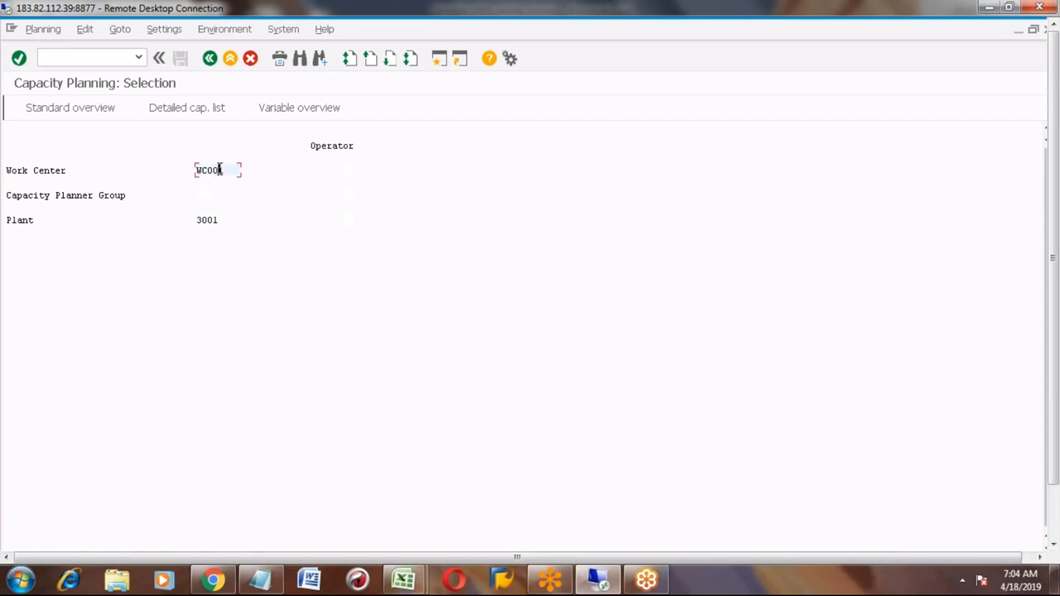
{"action": "left_click", "coordinate": [208, 218]}
{"action": "key", "text": "Return"}
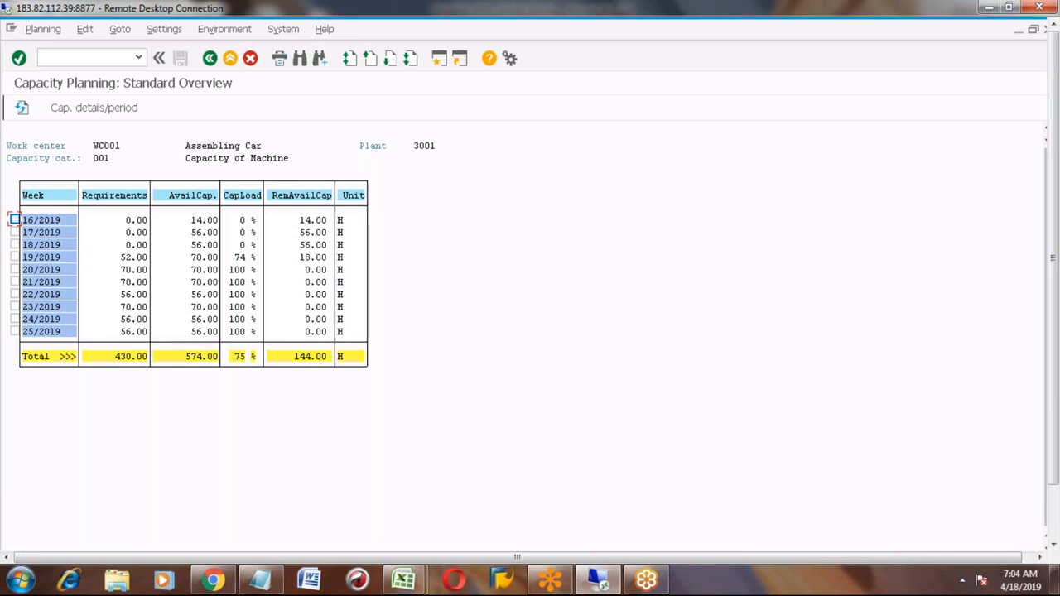
Examine the weekly capacity requirements of WC001 from week 19/2019 to 25/2019 and compare them with the available capacity
{"action": "left_click", "coordinate": [40, 194]}
{"action": "left_click", "coordinate": [113, 199]}
{"action": "left_click", "coordinate": [123, 257]}
{"action": "left_click", "coordinate": [124, 271]}
{"action": "left_click", "coordinate": [123, 283]}
{"action": "left_click", "coordinate": [123, 297]}
{"action": "left_click", "coordinate": [124, 308]}
{"action": "left_click", "coordinate": [125, 320]}
{"action": "left_click", "coordinate": [124, 332]}
{"action": "left_click", "coordinate": [115, 199]}
{"action": "left_click", "coordinate": [193, 197]}
{"action": "left_click", "coordinate": [196, 259]}
{"action": "left_click", "coordinate": [210, 259]}
{"action": "left_click", "coordinate": [193, 259]}
Switch to the other SAP window with the routing operation overview of HONDA_CAR
{"action": "left_click", "coordinate": [1055, 523]}
{"action": "left_click", "coordinate": [222, 534]}
{"action": "left_click", "coordinate": [218, 438]}
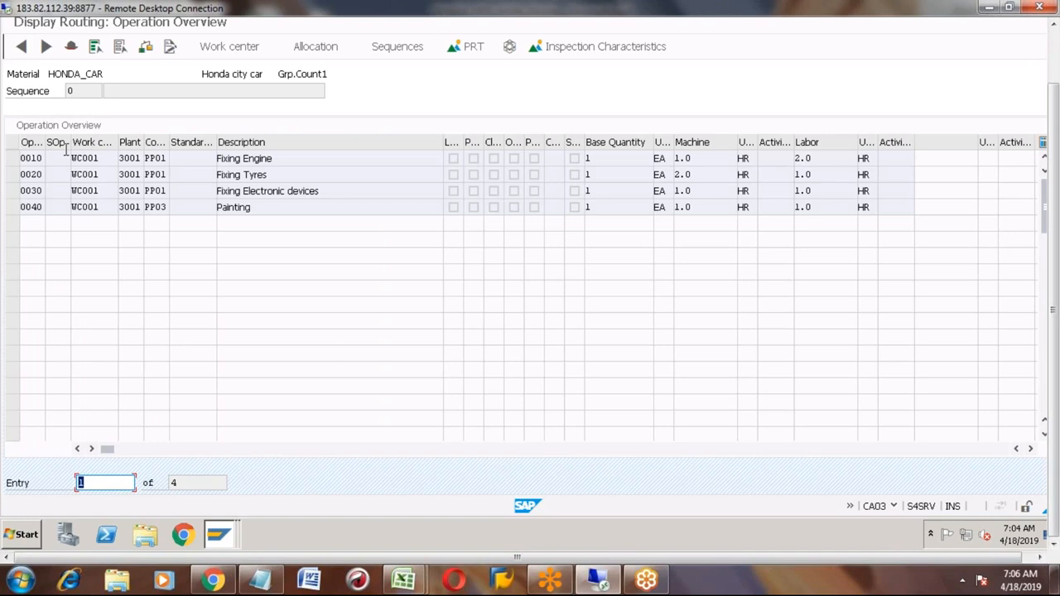
Open work center WC001 from operation 0010 and examine the available capacity of its machine capacity category 001
{"action": "double_click", "coordinate": [84, 158]}
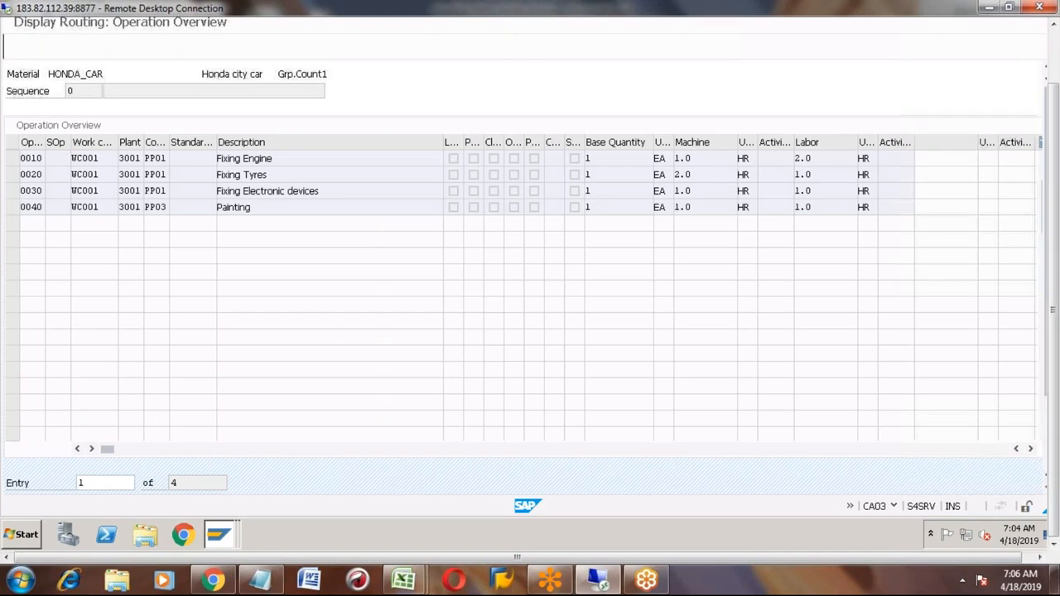
{"action": "left_click", "coordinate": [210, 129]}
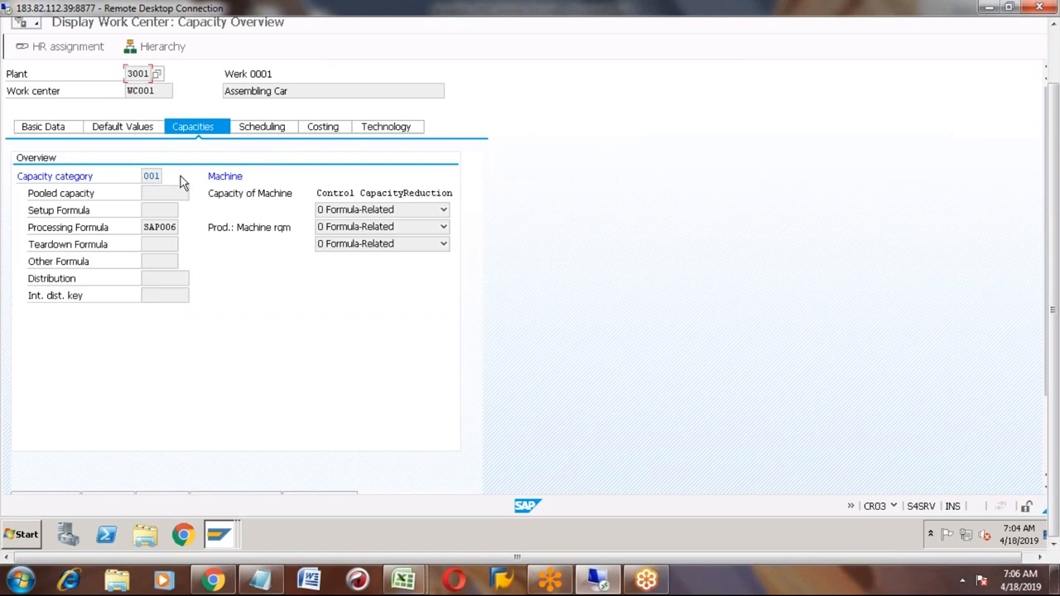
{"action": "left_click", "coordinate": [156, 178]}
{"action": "double_click", "coordinate": [156, 176]}
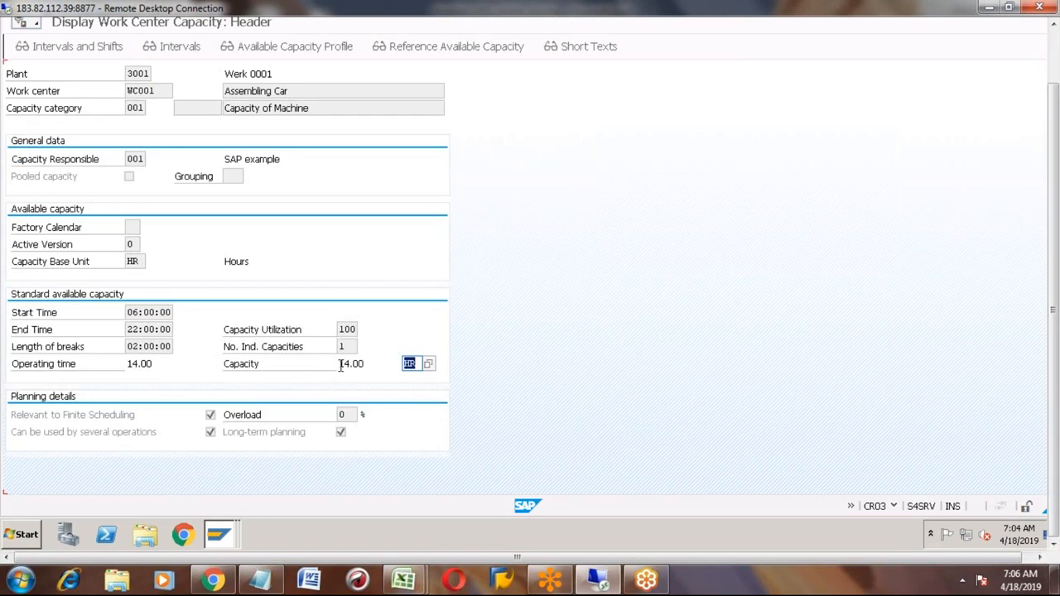
{"action": "left_click", "coordinate": [340, 365]}
{"action": "mouse_move", "coordinate": [339, 365]}
{"action": "left_mouse_down"}
{"action": "mouse_move", "coordinate": [397, 365]}
{"action": "mouse_move", "coordinate": [358, 365]}
{"action": "left_mouse_up"}
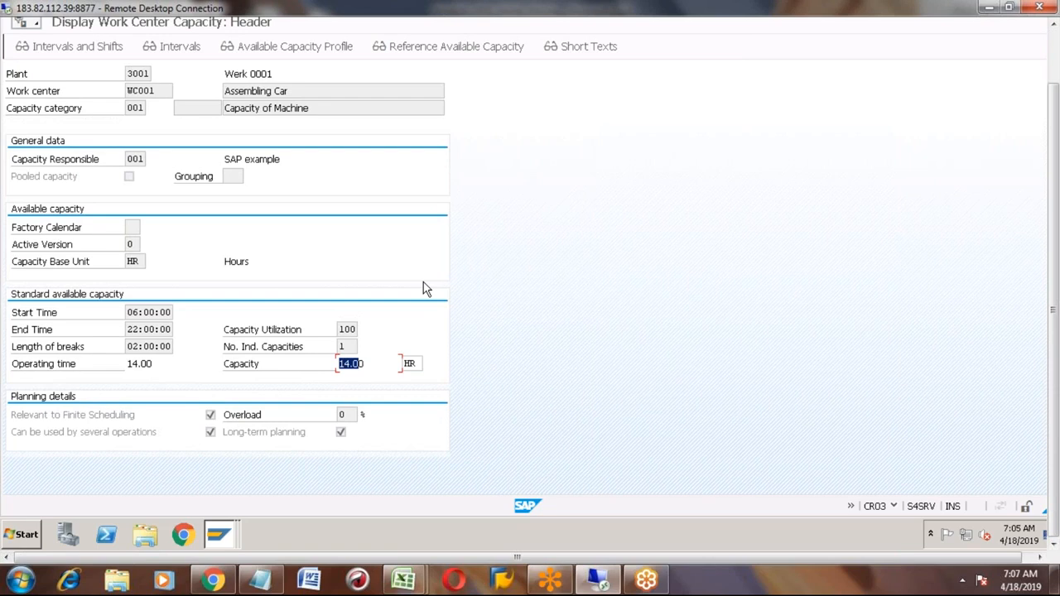
Switch from the work center capacity header to the open Capacity Planning: Standard Overview session
{"action": "left_click", "coordinate": [1056, 47]}
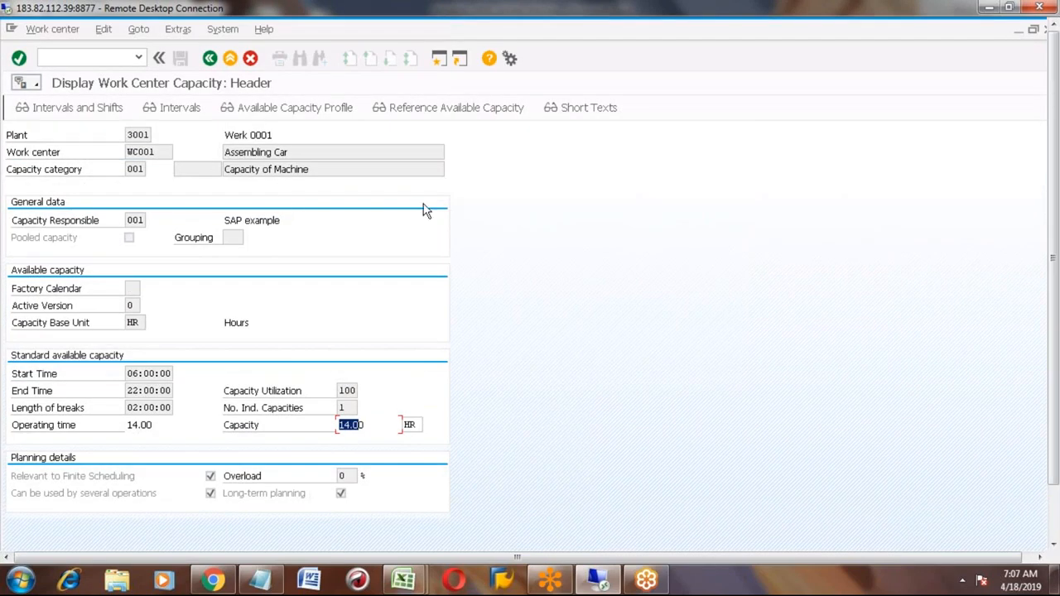
{"action": "key", "text": "F10"}
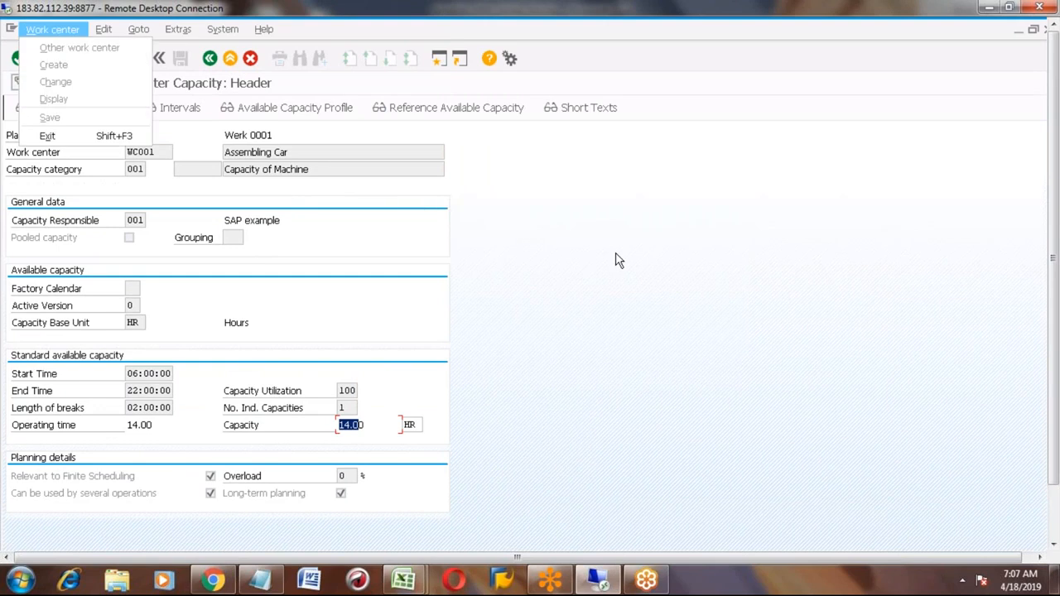
{"action": "key", "text": "Escape"}
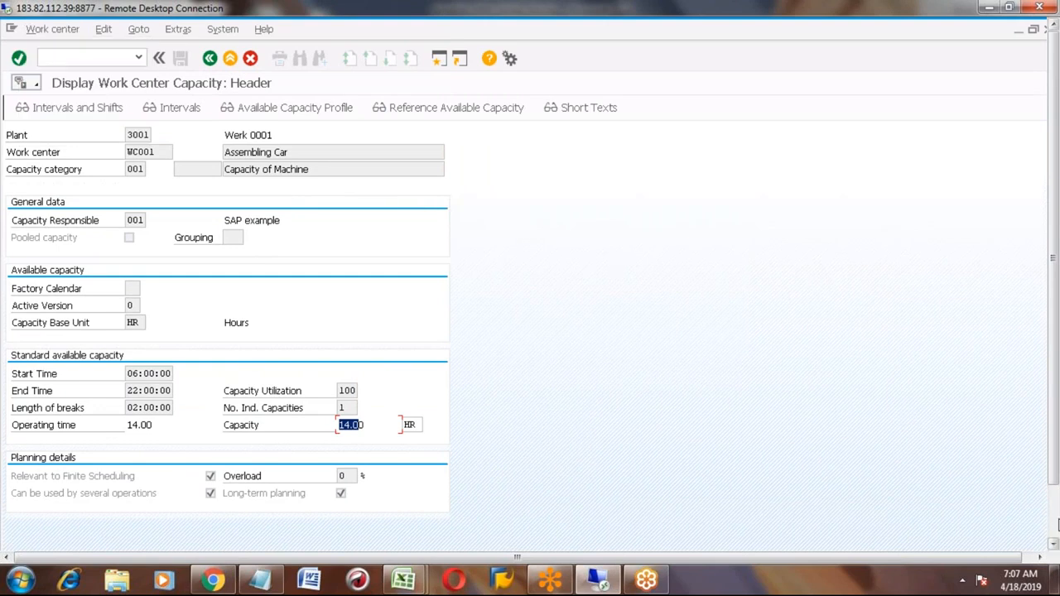
{"action": "left_click", "coordinate": [1056, 524]}
{"action": "mouse_move", "coordinate": [222, 527]}
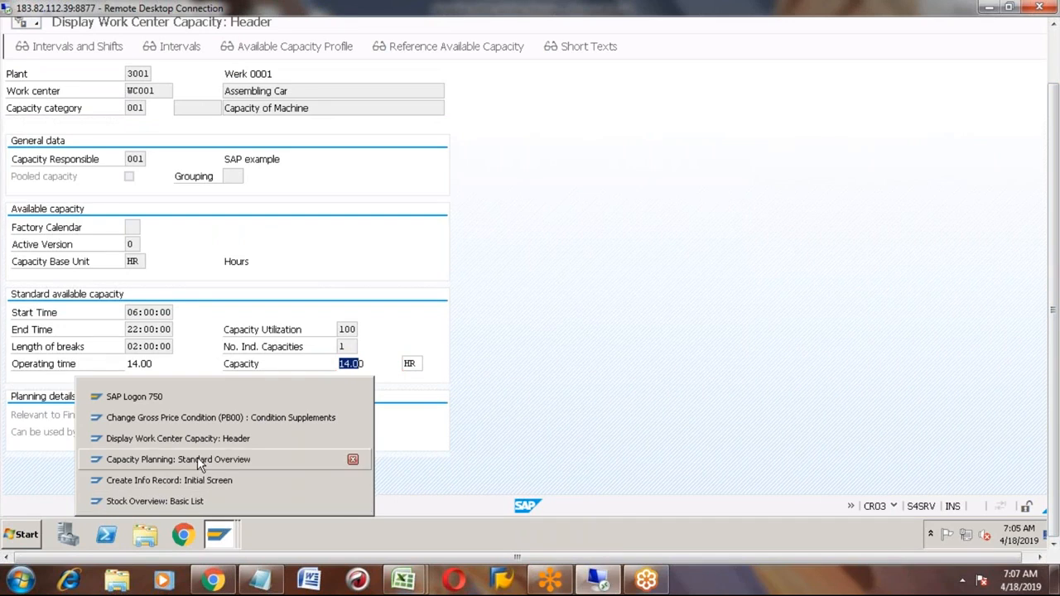
{"action": "left_click", "coordinate": [197, 458]}
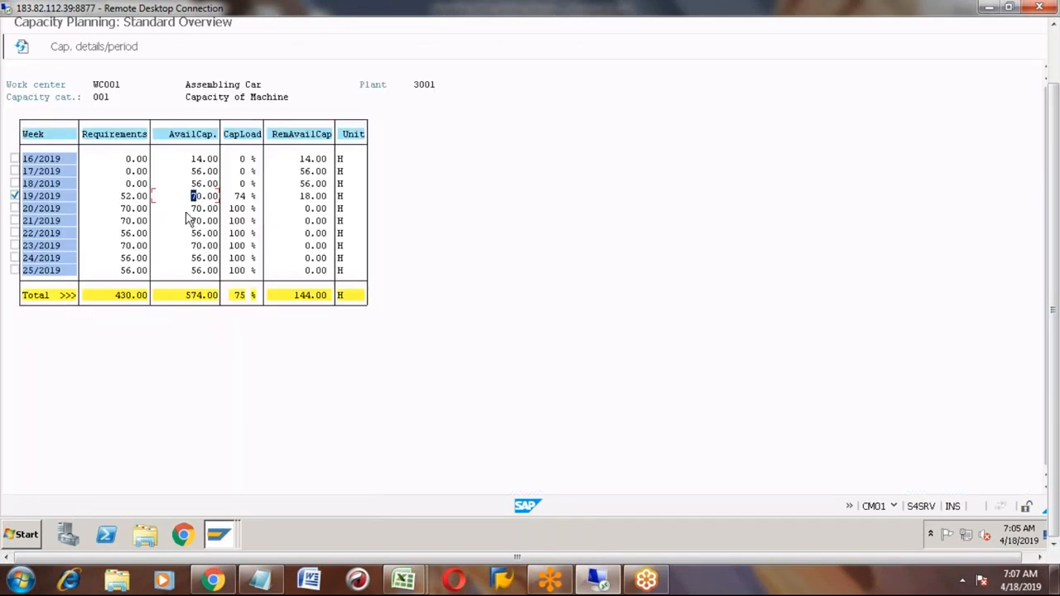
Examine the available capacity, requirements, capacity load and remaining capacity of WC001 for week 19/2019
{"action": "left_click", "coordinate": [194, 238]}
{"action": "double_click", "coordinate": [238, 196]}
{"action": "left_click", "coordinate": [193, 198]}
{"action": "left_click_drag", "start_coordinate": [193, 201], "coordinate": [207, 203]}
{"action": "left_click", "coordinate": [121, 198]}
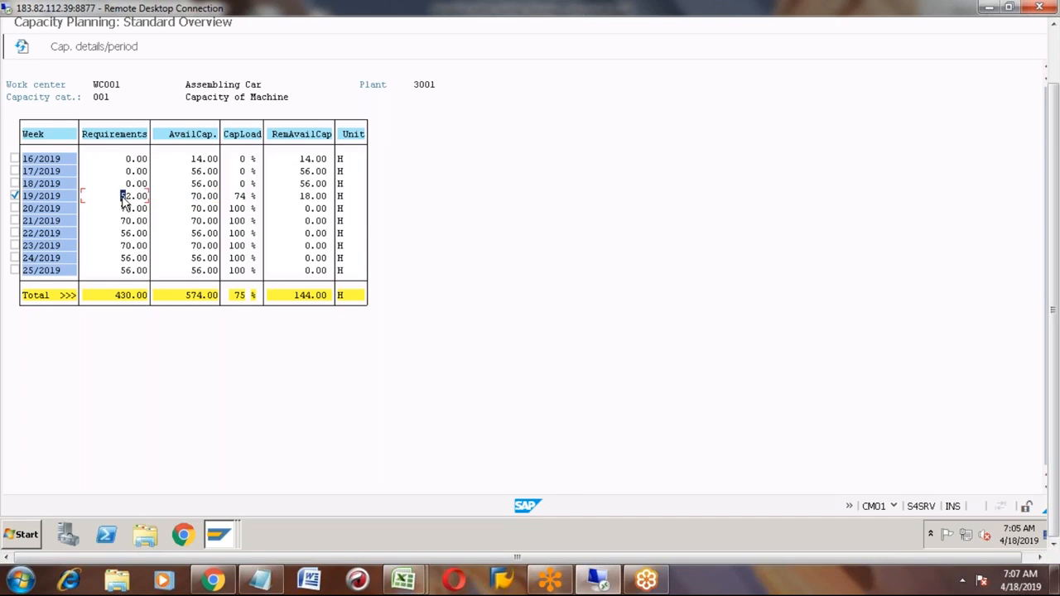
{"action": "left_click", "coordinate": [238, 197]}
{"action": "left_click", "coordinate": [304, 197]}
Unmark week 19/2019 and mark weeks 16/2019, 17/2019 and 18/2019 in the overview
{"action": "left_click", "coordinate": [14, 196]}
{"action": "left_click", "coordinate": [15, 159]}
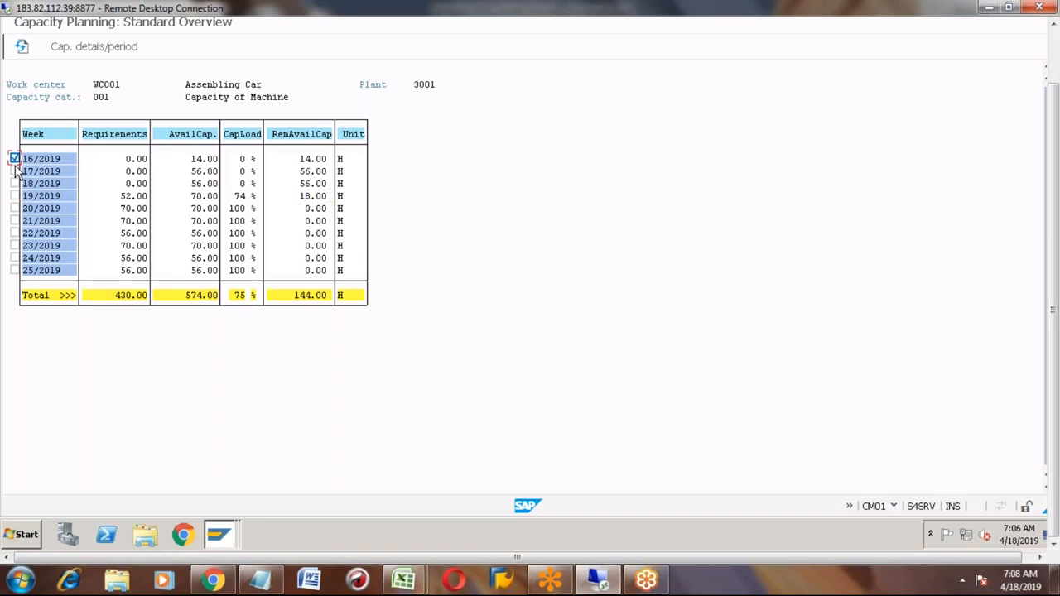
{"action": "left_click", "coordinate": [15, 172]}
{"action": "left_click", "coordinate": [15, 184]}
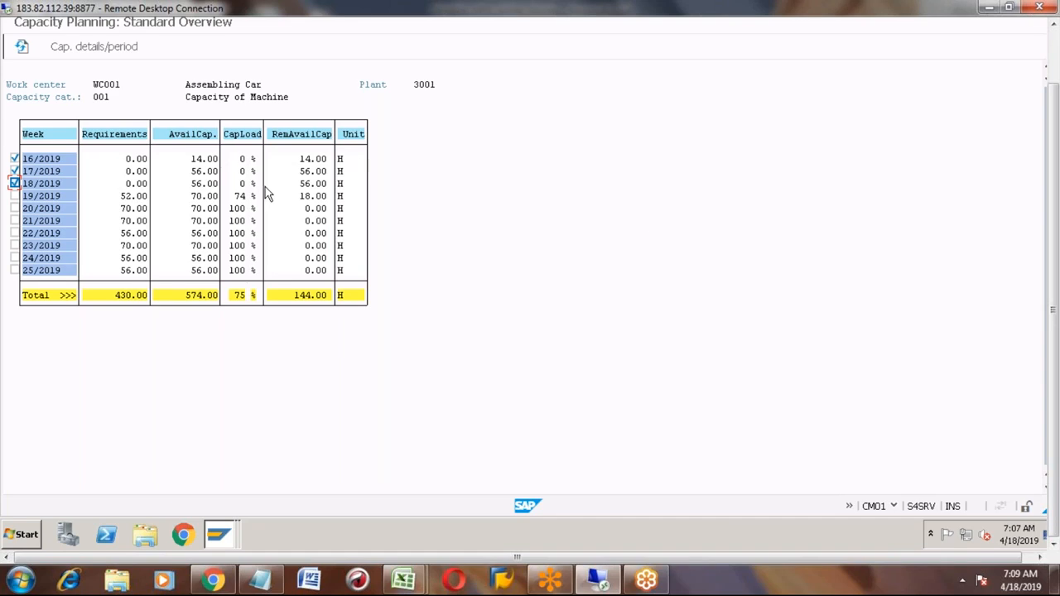
Mark only week 19/2019 in place of weeks 16/2019 to 18/2019 and view the pegged requirement in its capacity details
{"action": "left_click", "coordinate": [1056, 52]}
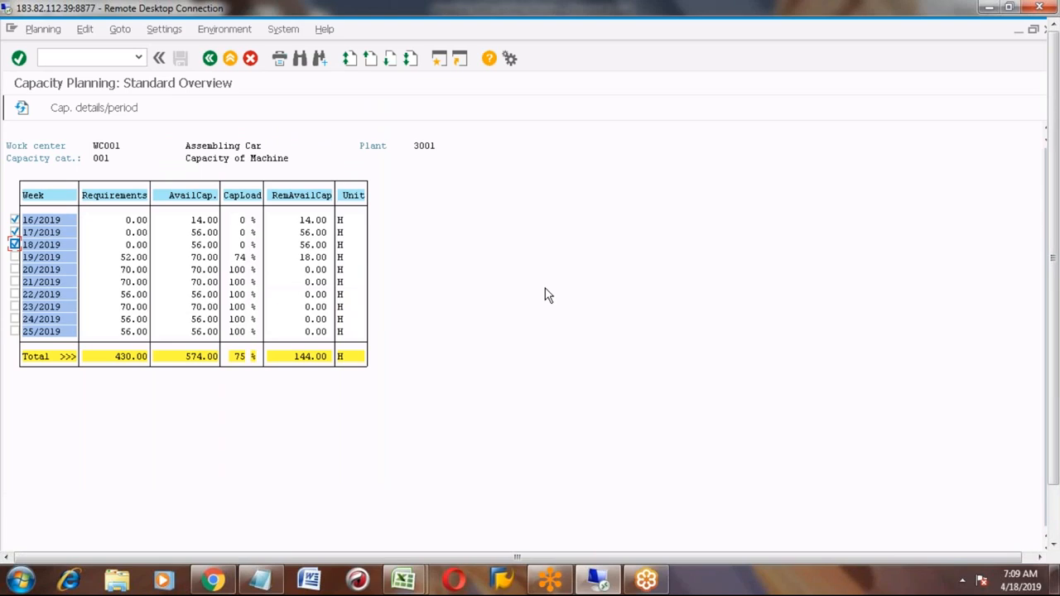
{"action": "left_click", "coordinate": [15, 221]}
{"action": "left_click", "coordinate": [15, 233]}
{"action": "left_click", "coordinate": [15, 245]}
{"action": "left_click", "coordinate": [15, 257]}
{"action": "left_click", "coordinate": [106, 115]}
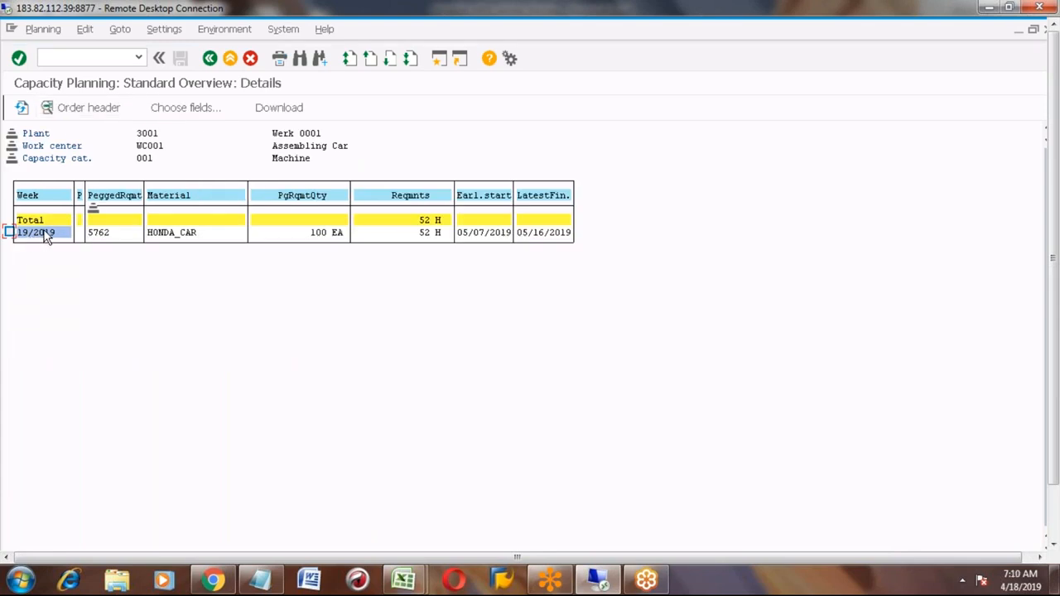
{"action": "left_click", "coordinate": [94, 234]}
Return to the overview, view the capacity details of week 19/2019 once more, and go back to the overview
{"action": "left_click", "coordinate": [210, 60]}
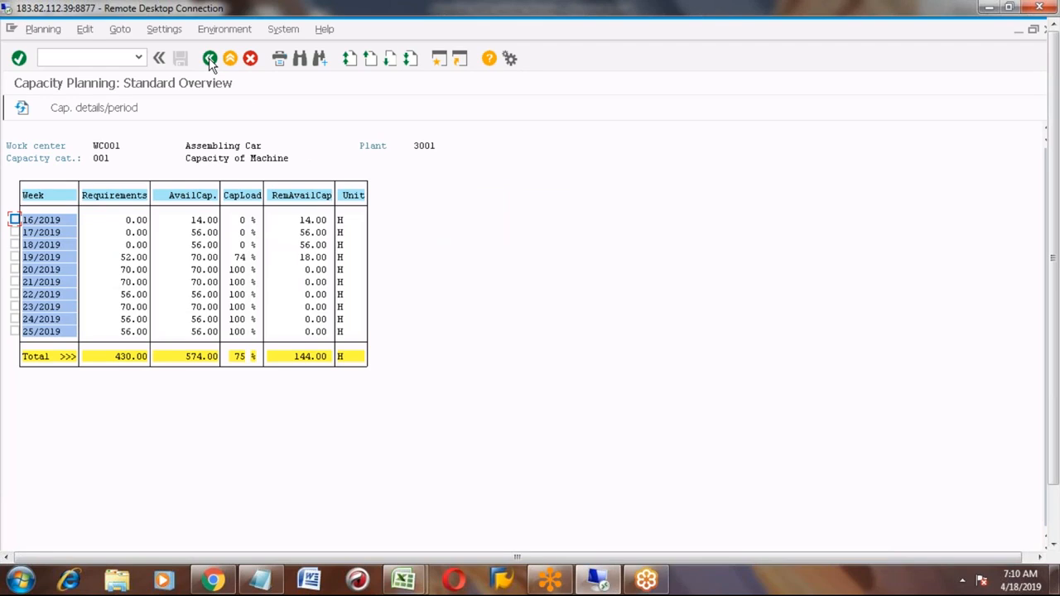
{"action": "left_click", "coordinate": [14, 255]}
{"action": "left_click", "coordinate": [93, 109]}
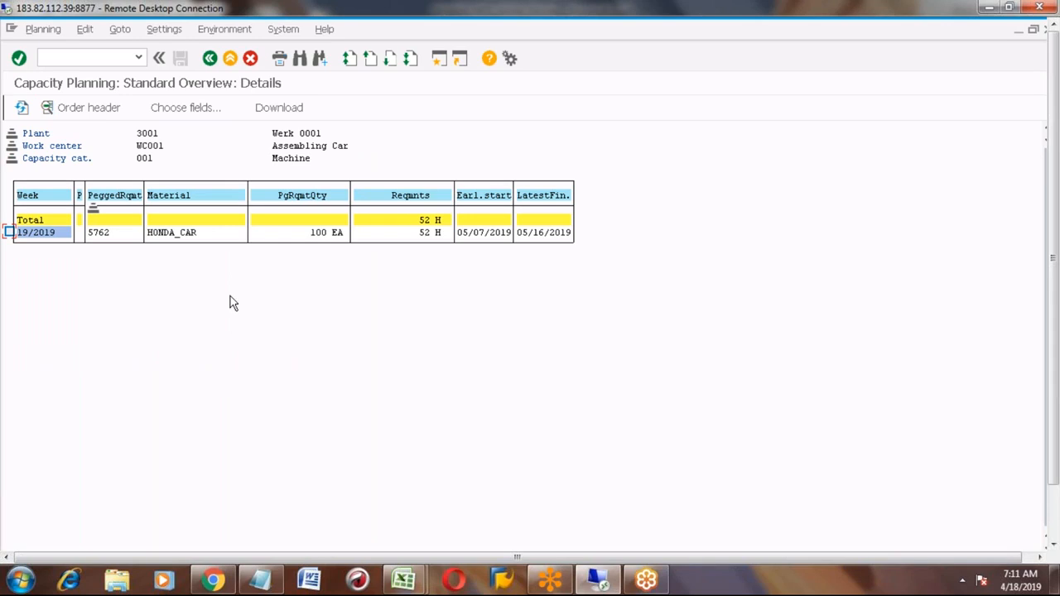
{"action": "left_click", "coordinate": [210, 60]}
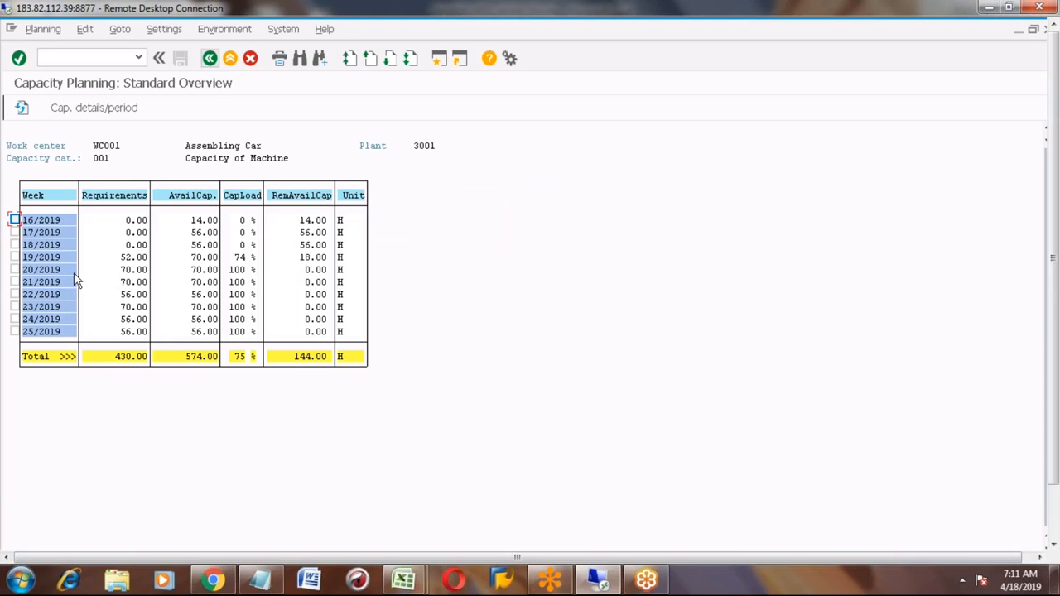
Mark weeks 16/2019, 17/2019 and 18/2019 in the overview and clear the marks again
{"action": "left_click", "coordinate": [14, 219]}
{"action": "left_click", "coordinate": [14, 233]}
{"action": "left_click", "coordinate": [14, 245]}
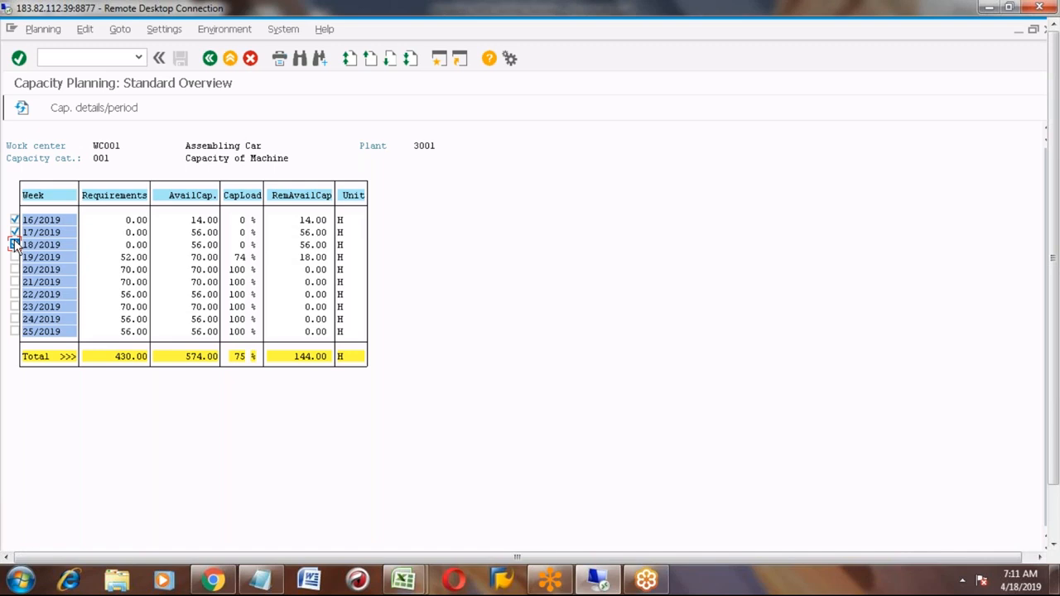
{"action": "left_click", "coordinate": [15, 244]}
{"action": "left_click", "coordinate": [15, 220]}
{"action": "left_click", "coordinate": [15, 232]}
{"action": "left_click", "coordinate": [15, 245]}
Switch to the Excel notes workbook and add item 2, "Capacity leveling", in row 329 under the capacity planning steps
{"action": "left_click", "coordinate": [402, 584]}
{"action": "left_click", "coordinate": [472, 496]}
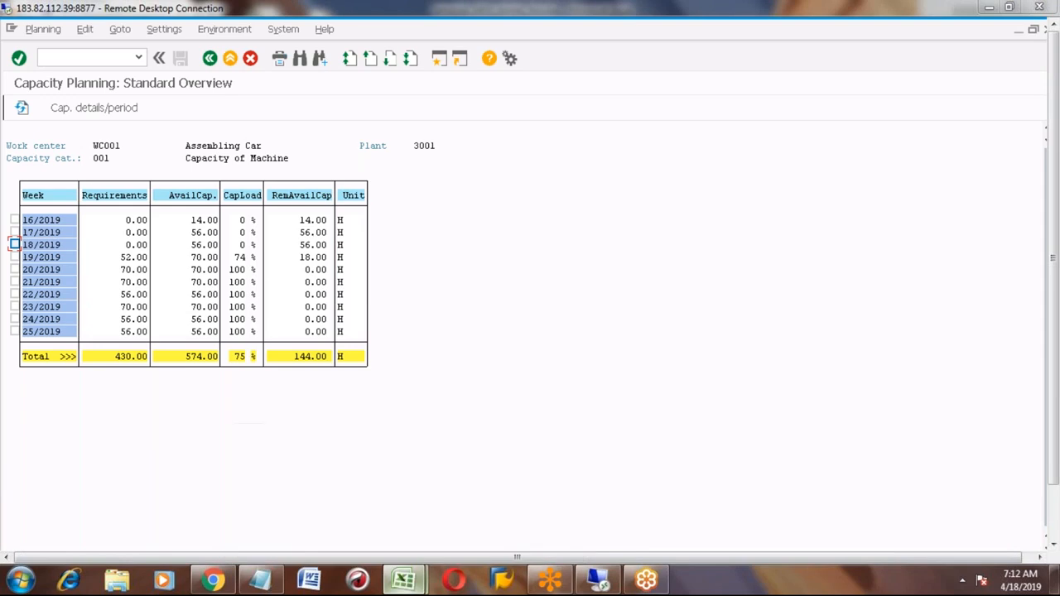
{"action": "key", "text": "Down"}
{"action": "key", "text": "Down"}
{"action": "key", "text": "Down"}
{"action": "key", "text": "Left"}
{"action": "key", "text": "Left"}
{"action": "key", "text": "Left"}
{"action": "type", "text": "2"}
{"action": "key", "text": "Tab"}
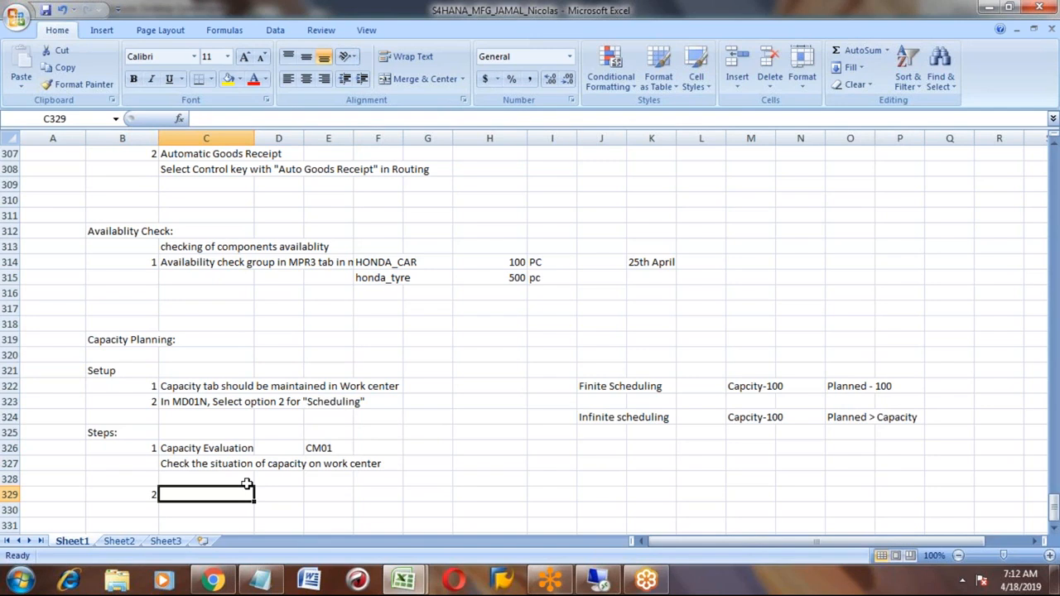
{"action": "type", "text": "Capac"}
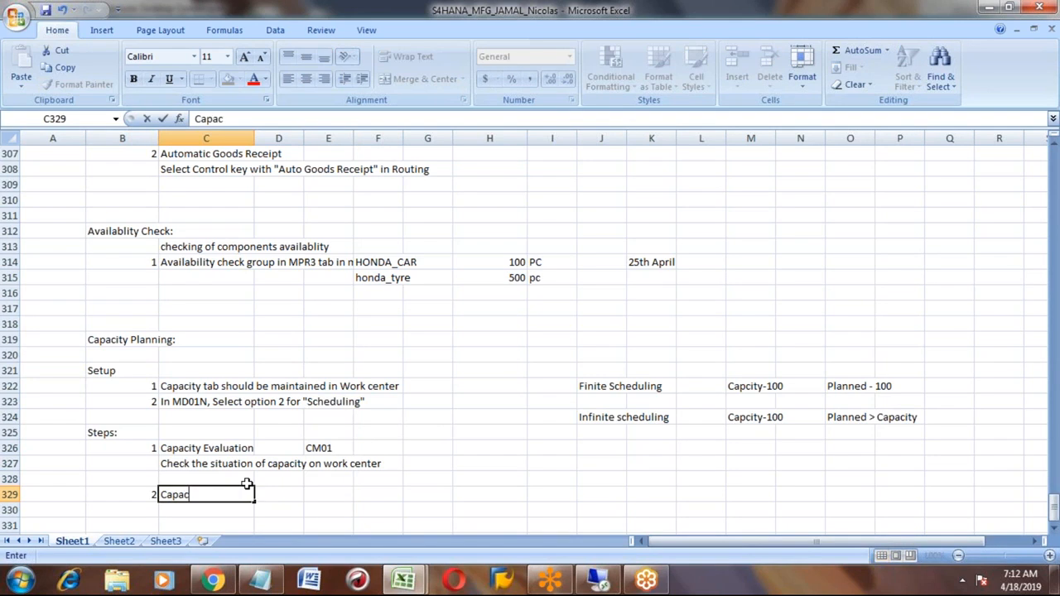
{"action": "type", "text": "ity leveling"}
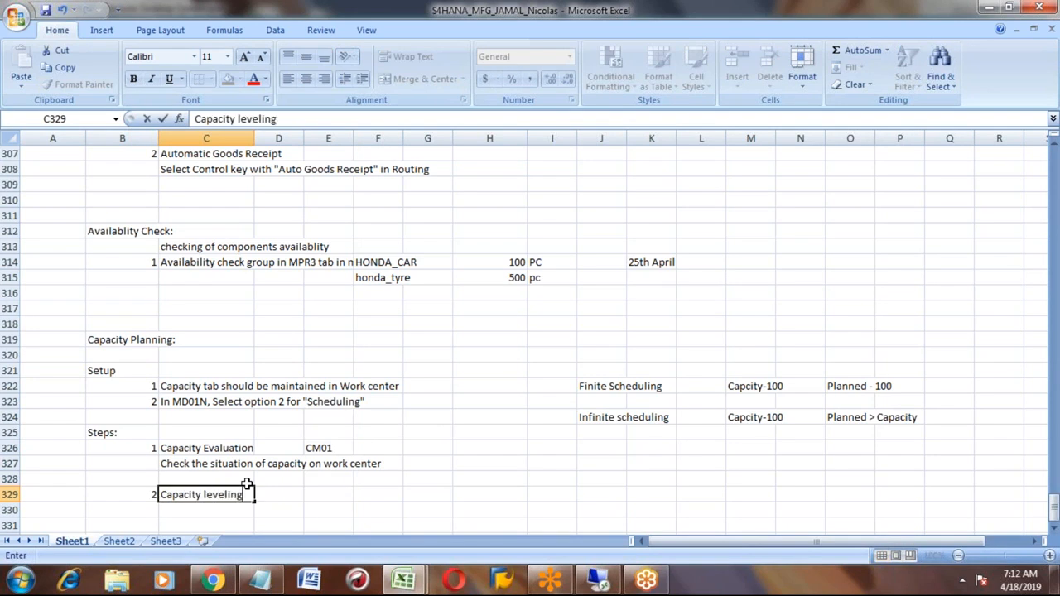
{"action": "key", "text": "Return"}
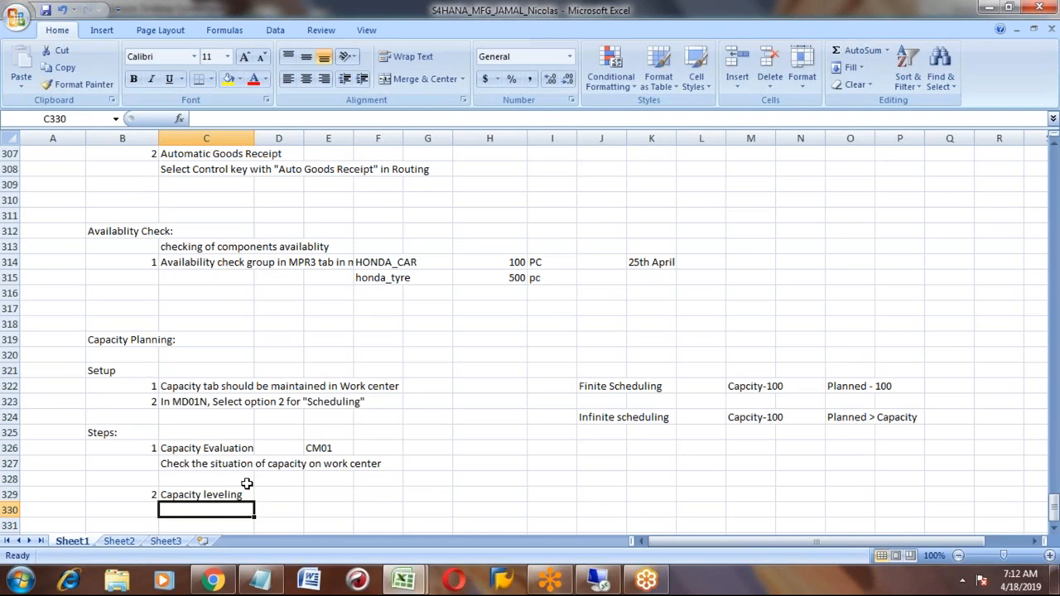
Enter the note "Sequencing of orders" in cell C330, below the capacity leveling item
{"action": "type", "text": "Se"}
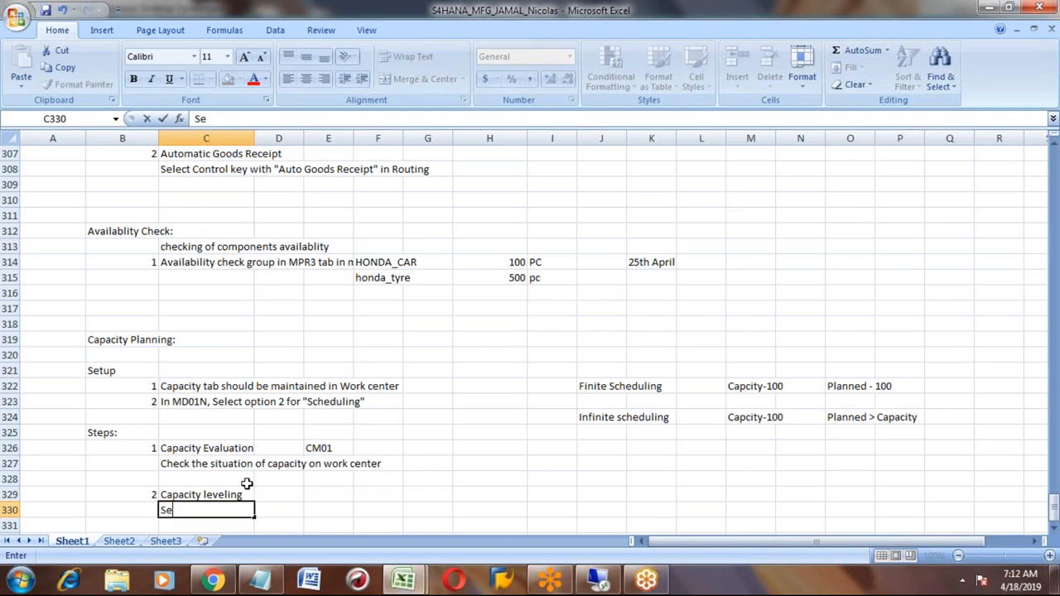
{"action": "type", "text": "quencing of orders"}
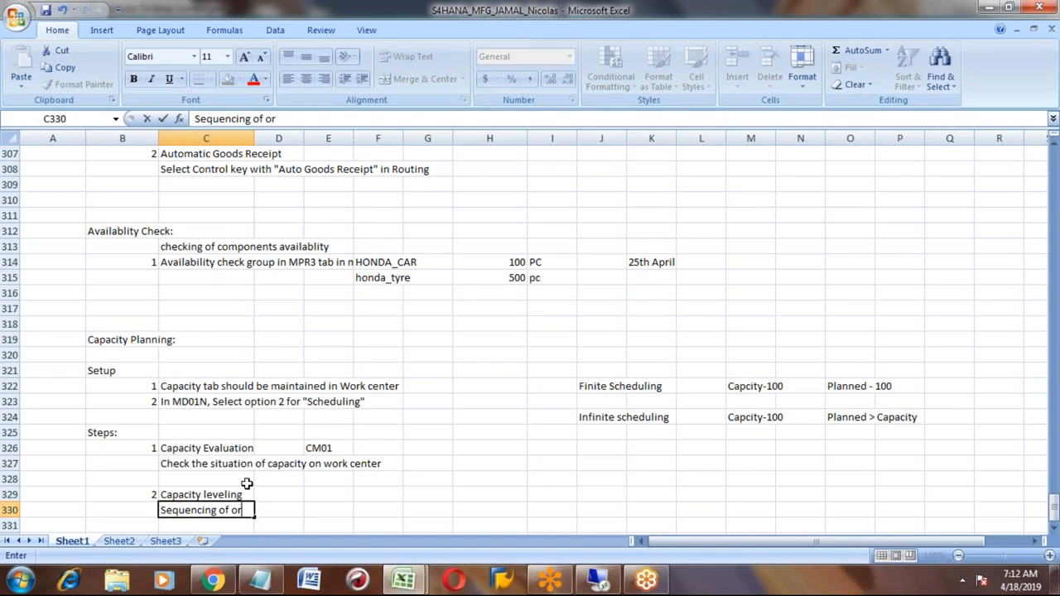
{"action": "key", "text": "Return"}
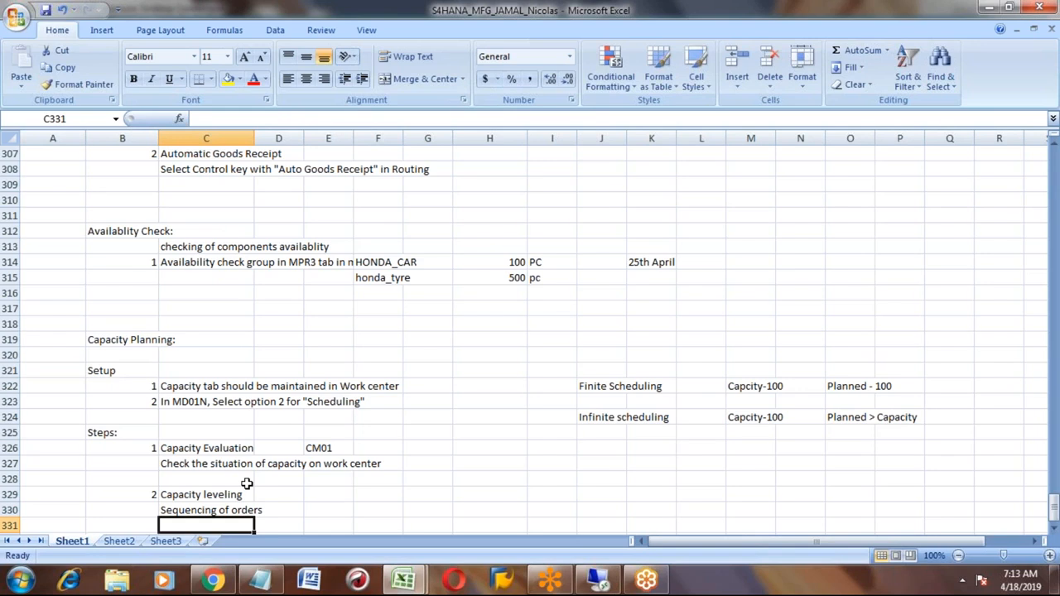
Switch back to the SAP session and return from the standard overview to the capacity planning selection list
{"action": "key", "text": "alt+Tab"}
{"action": "key", "text": "alt+Tab"}
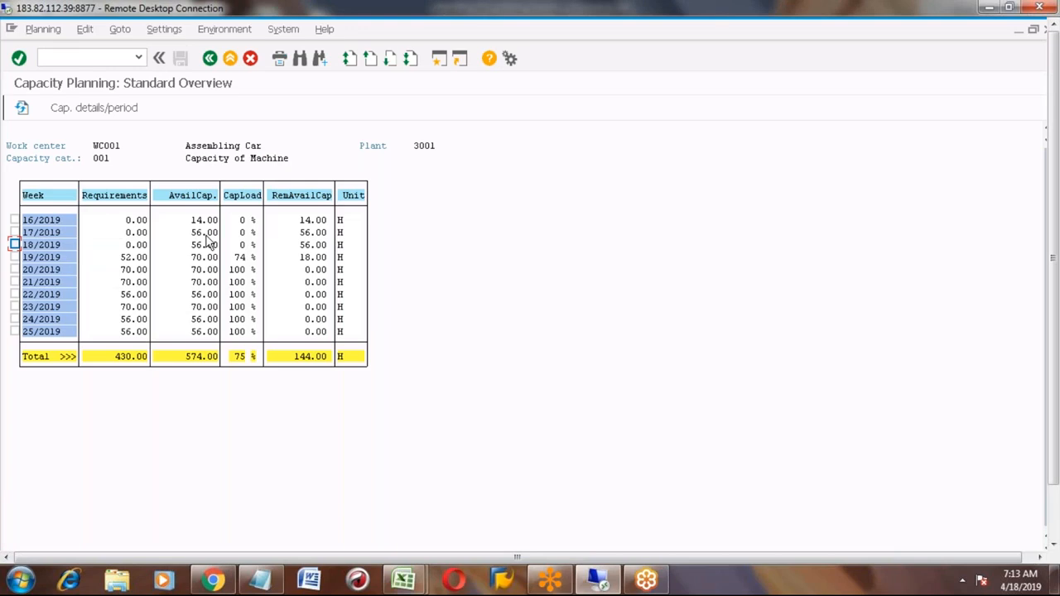
{"action": "left_click", "coordinate": [56, 31]}
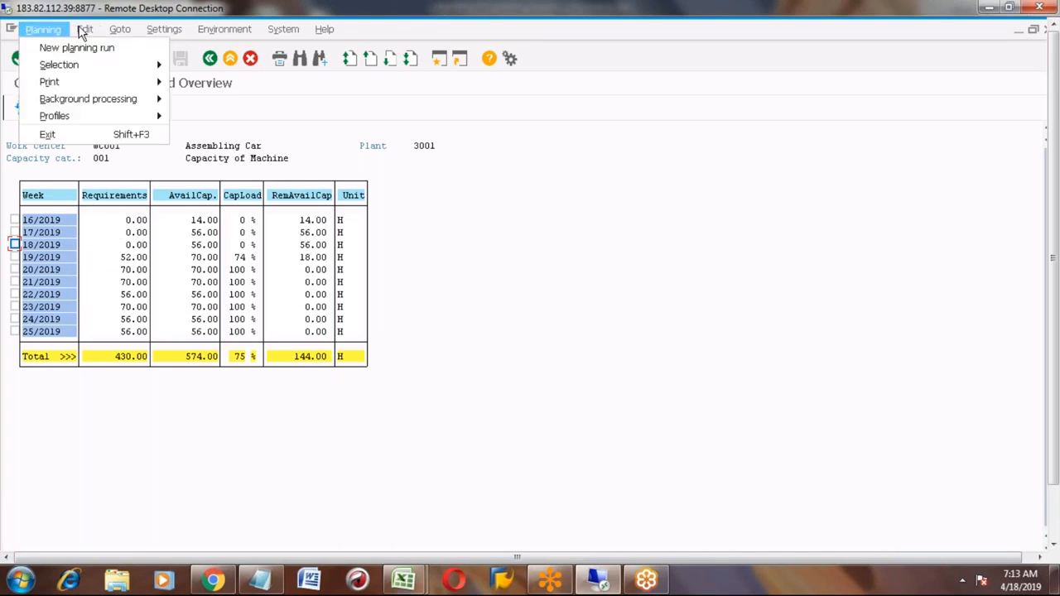
{"action": "left_click", "coordinate": [82, 31]}
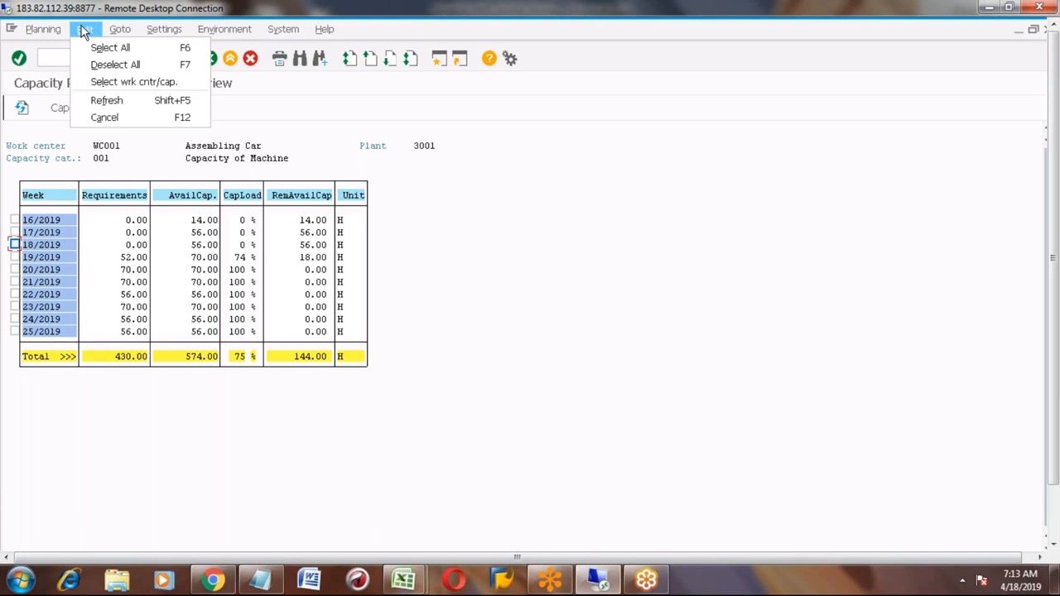
{"action": "left_click", "coordinate": [129, 31]}
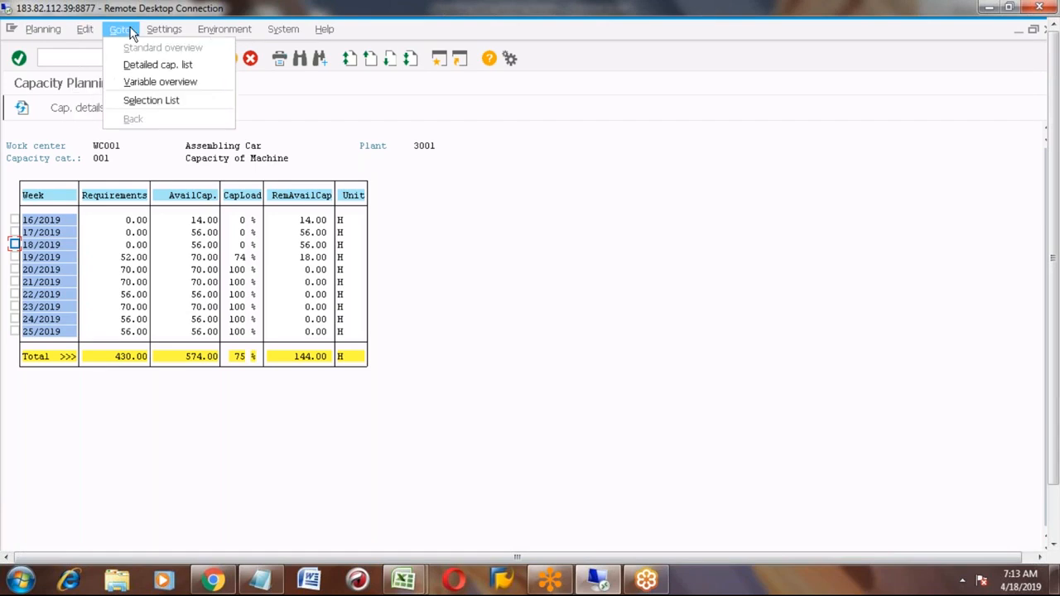
{"action": "left_click", "coordinate": [168, 30]}
{"action": "mouse_move", "coordinate": [189, 70]}
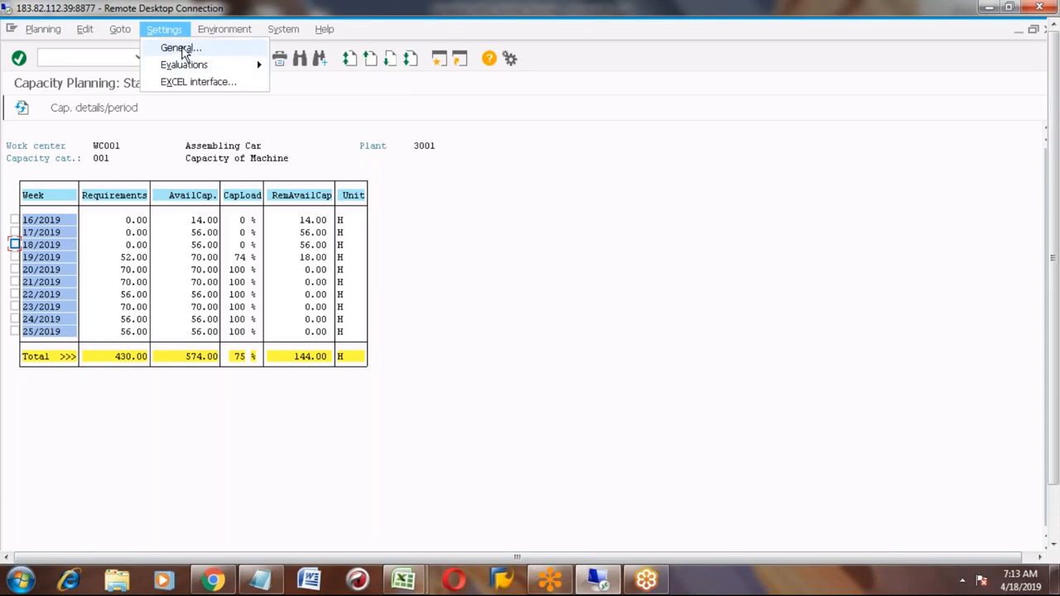
{"action": "left_click", "coordinate": [217, 30]}
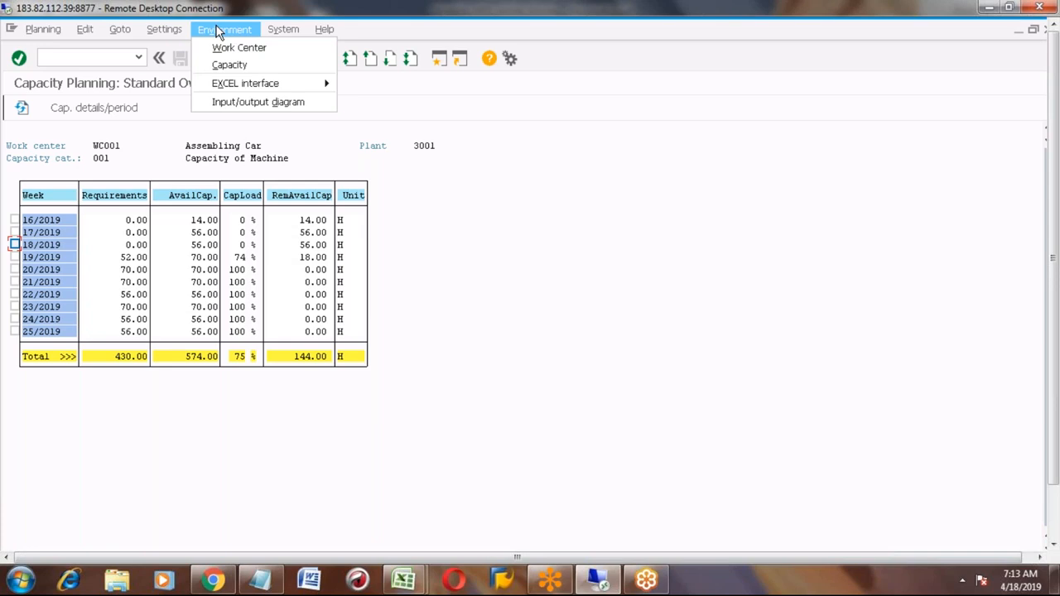
{"action": "left_click", "coordinate": [50, 32]}
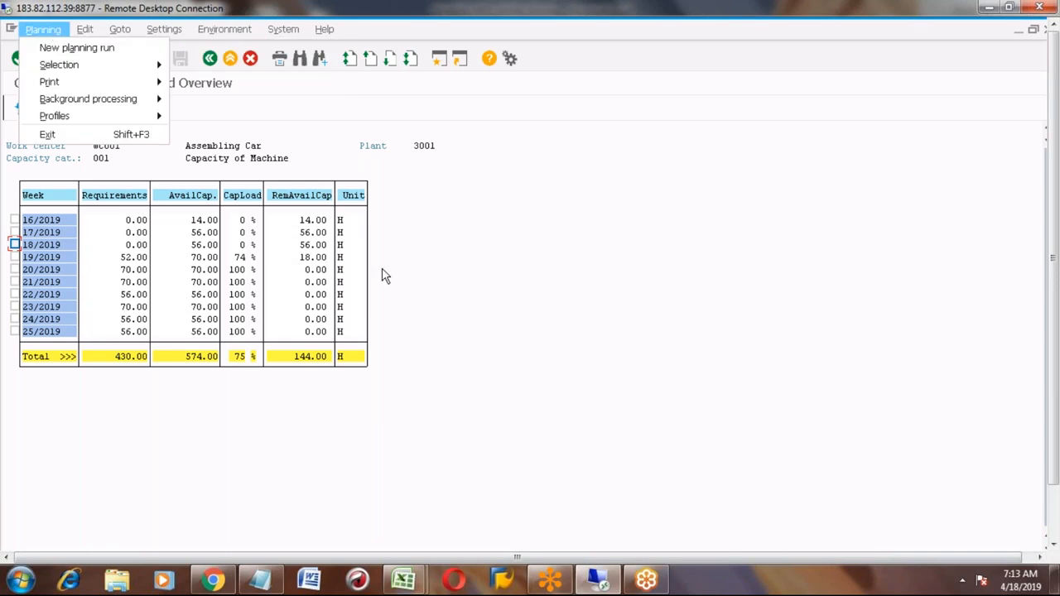
{"action": "left_click", "coordinate": [436, 302]}
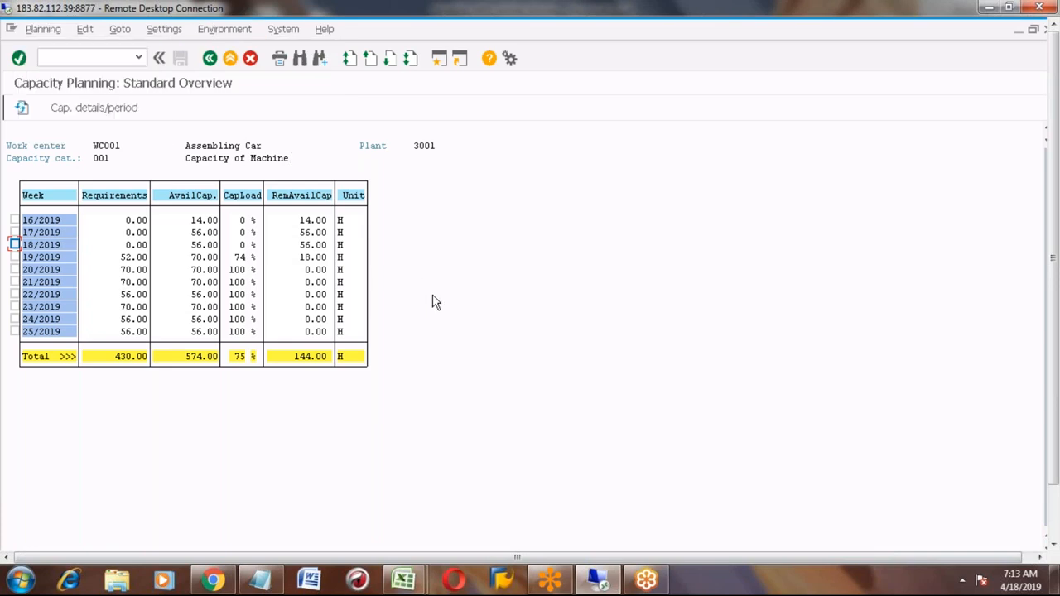
{"action": "left_click", "coordinate": [210, 59]}
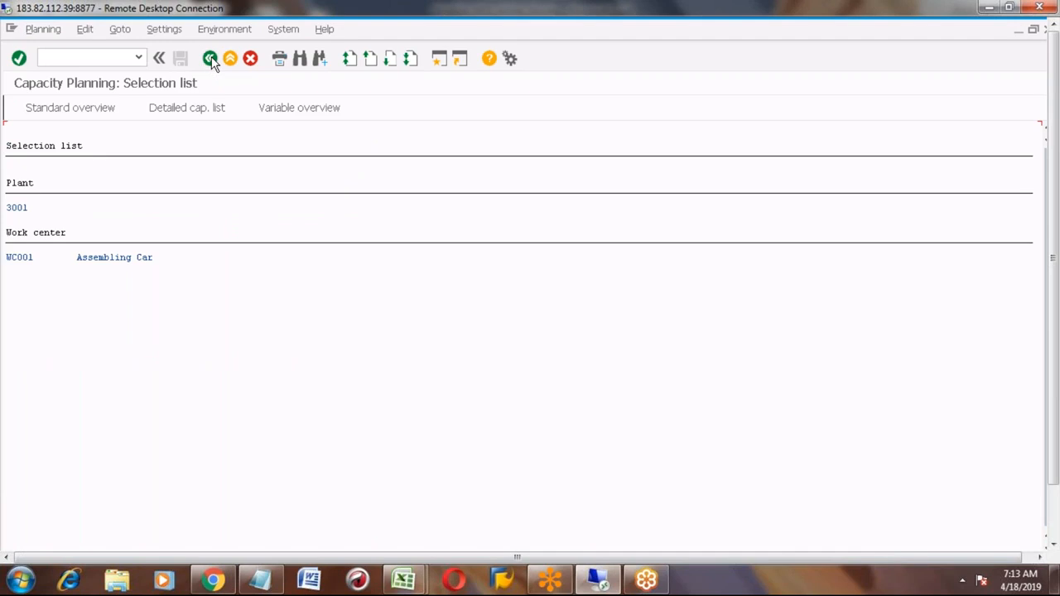
Leave the capacity planning evaluation and return to the SAP Easy Access menu
{"action": "left_click", "coordinate": [210, 58]}
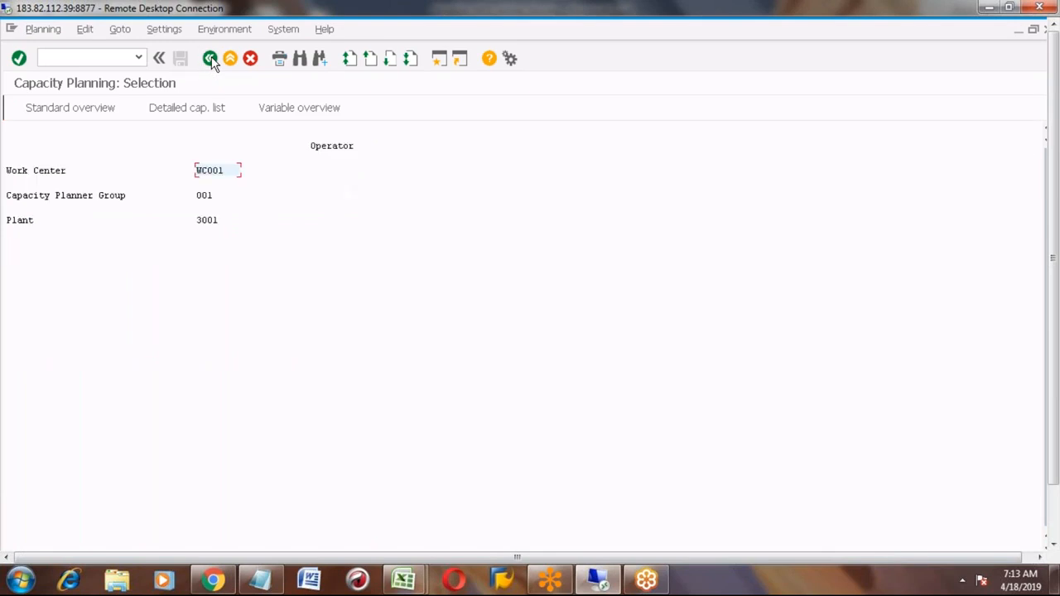
{"action": "left_click", "coordinate": [160, 31]}
{"action": "mouse_move", "coordinate": [116, 32]}
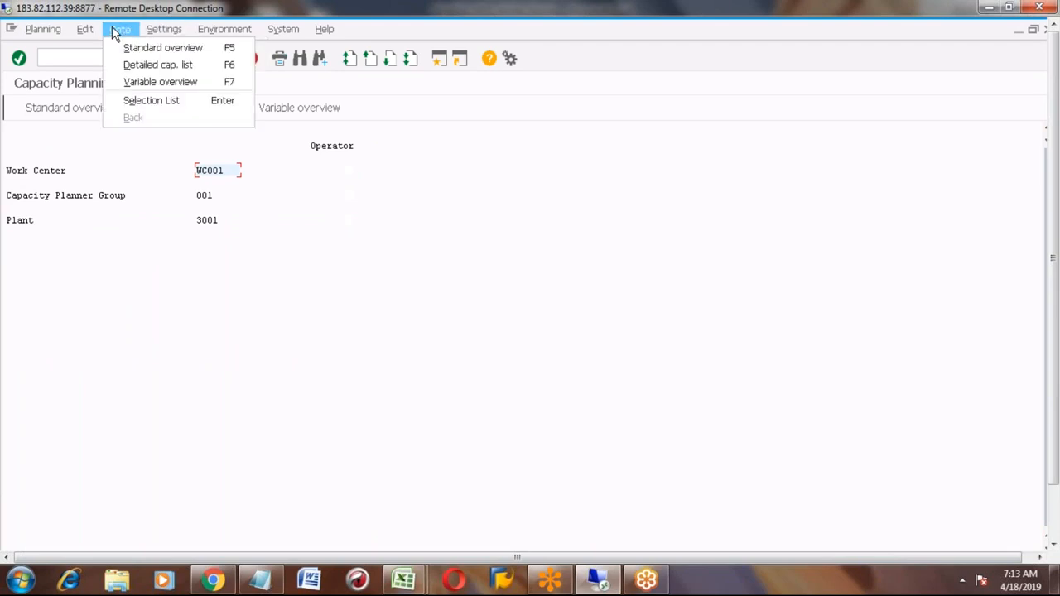
{"action": "left_click", "coordinate": [244, 149]}
{"action": "left_click", "coordinate": [210, 59]}
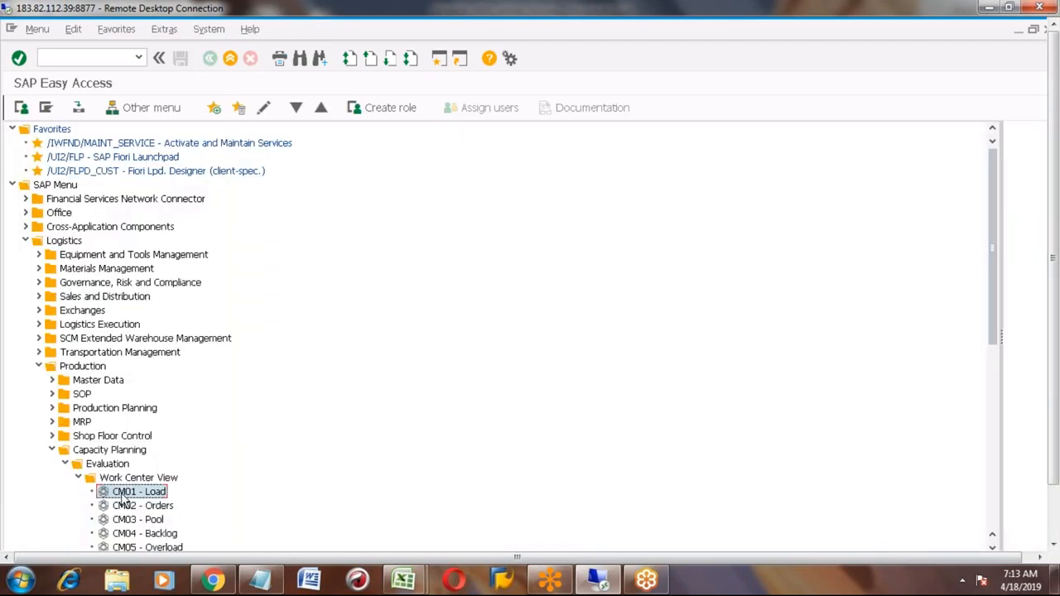
Collapse the Evaluation folder, expand Leveling and its Work Center View, and select CM21 - Planning Table (Graphical)
{"action": "left_click", "coordinate": [79, 478]}
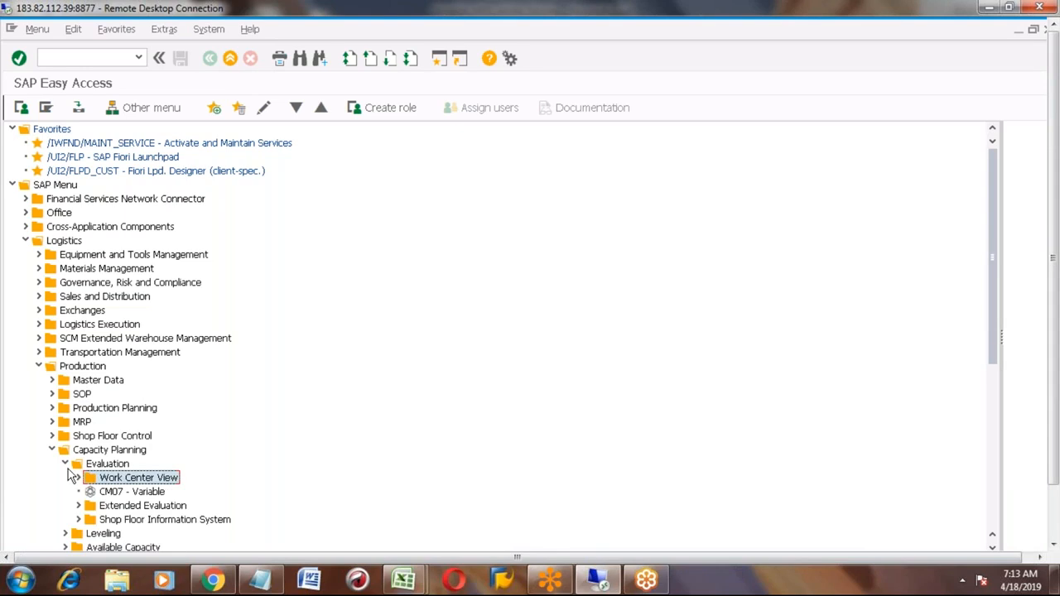
{"action": "left_click", "coordinate": [66, 464]}
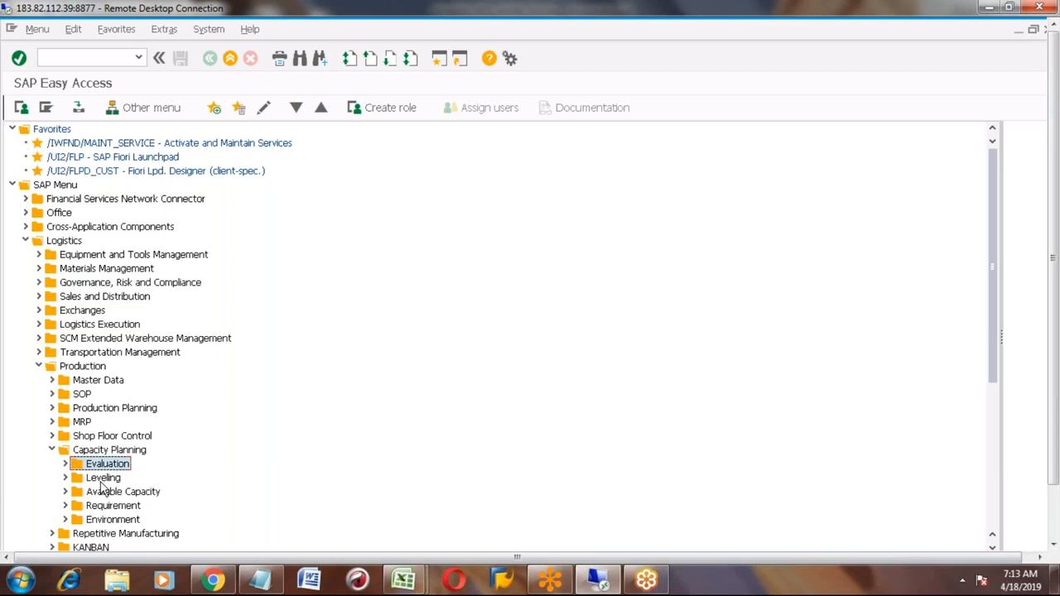
{"action": "left_click", "coordinate": [100, 483]}
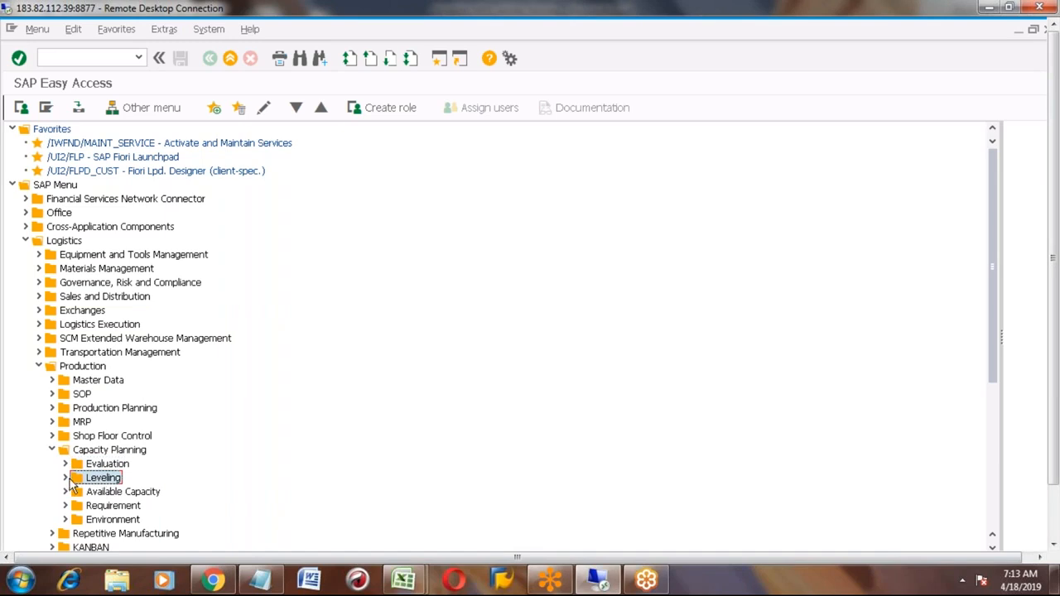
{"action": "left_click", "coordinate": [66, 480]}
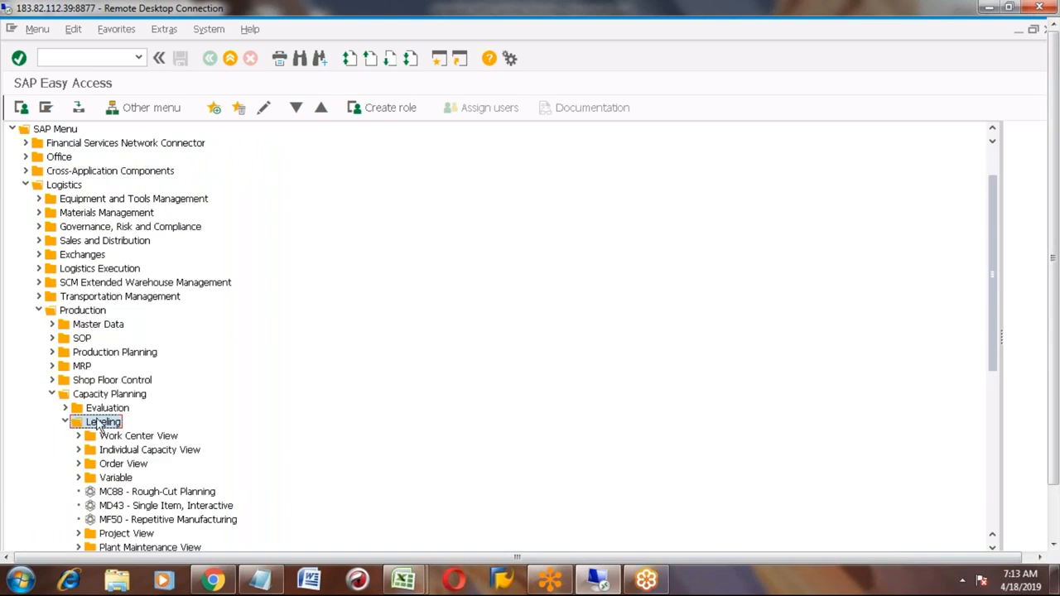
{"action": "left_click", "coordinate": [119, 438]}
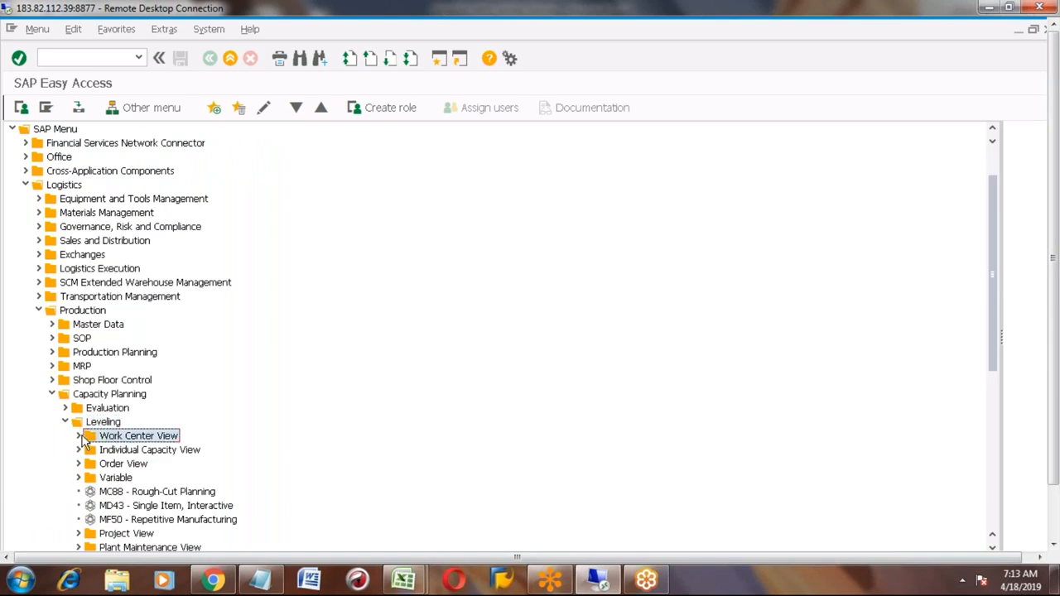
{"action": "left_click", "coordinate": [79, 437]}
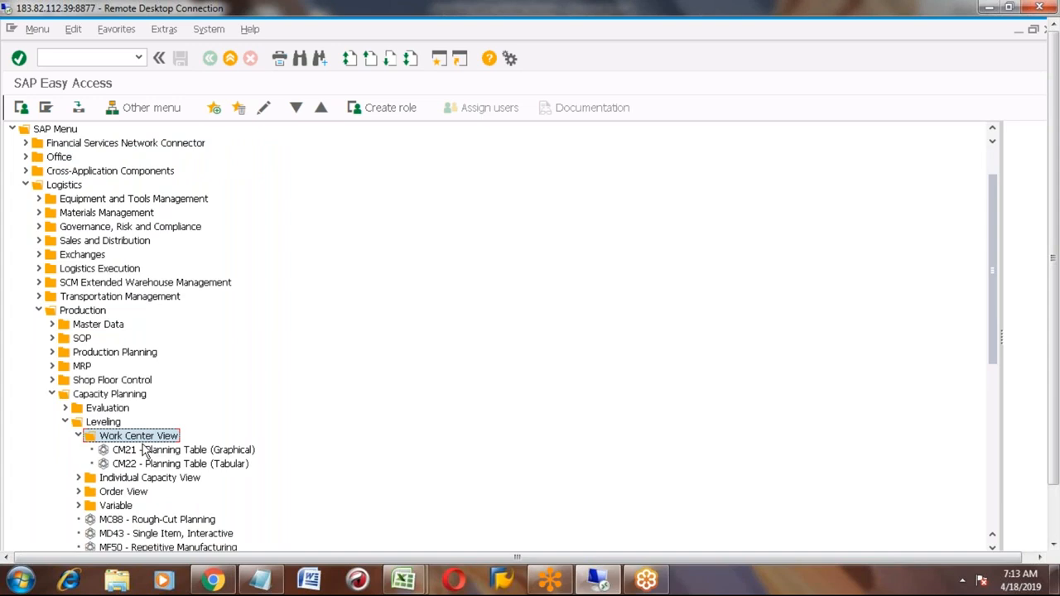
{"action": "left_click", "coordinate": [139, 451]}
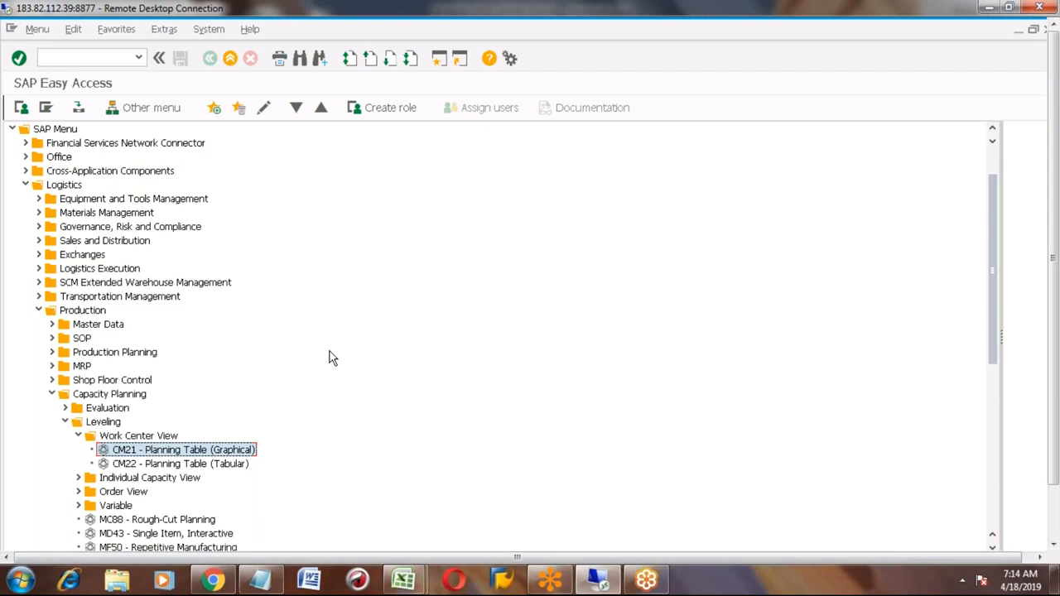
Switch to the Excel notes workbook and enter "CM21 - Planning Table (Graphical)" in cell C331
{"action": "key", "text": "alt+Tab"}
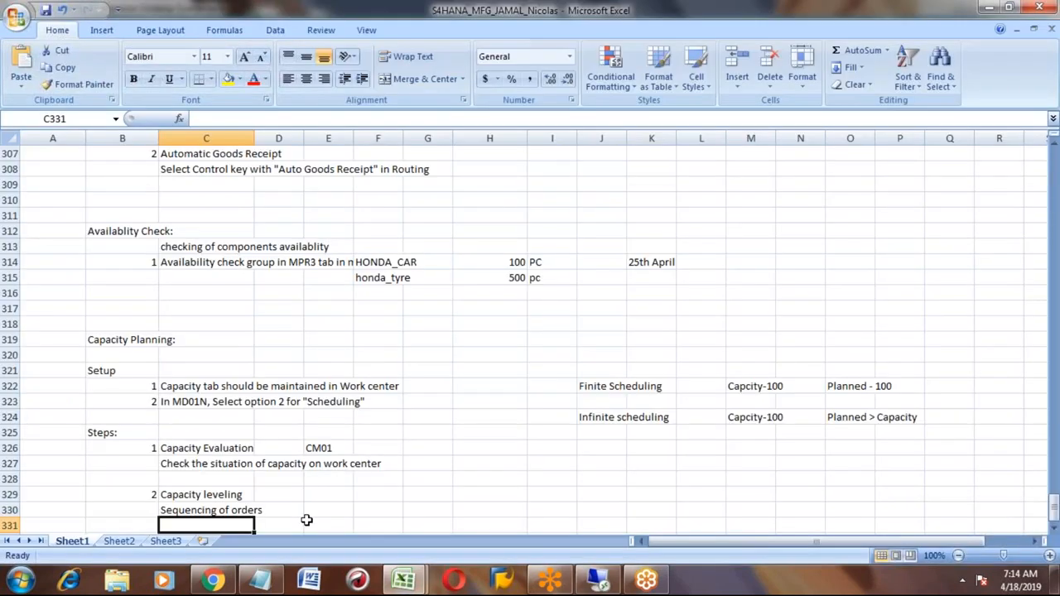
{"action": "type", "text": "CM21 - Planning Table (Graphical)"}
{"action": "key", "text": "Down"}
{"action": "key", "text": "Down"}
{"action": "key", "text": "Down"}
{"action": "key", "text": "Down"}
{"action": "key", "text": "Up"}
{"action": "key", "text": "Up"}
{"action": "key", "text": "Up"}
{"action": "key", "text": "Up"}
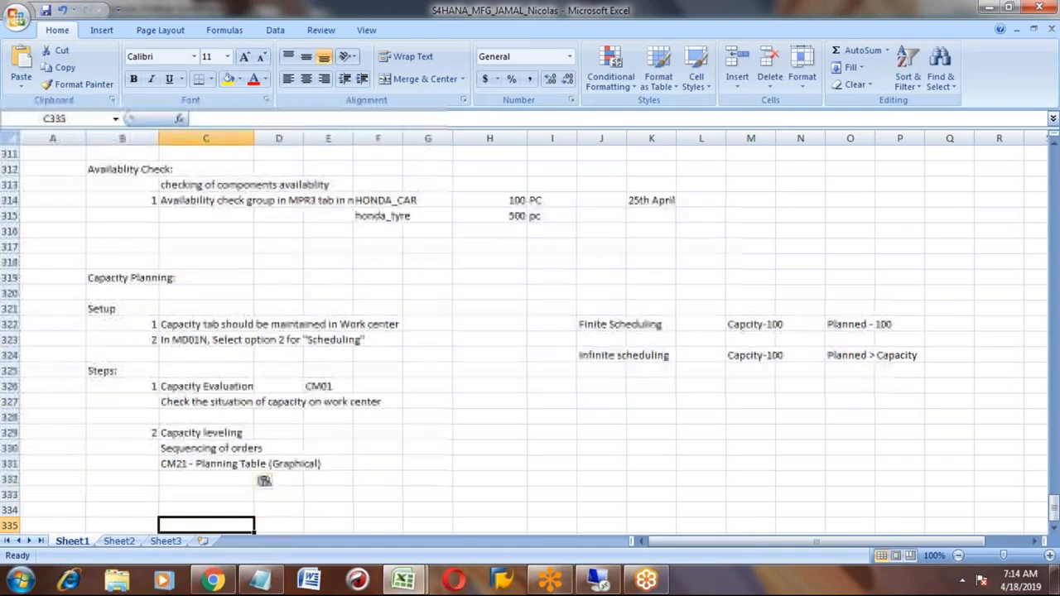
Copy the CM21 planning table note from cell C331 into column E beside the capacity leveling notes
{"action": "key", "text": "ctrl+c"}
{"action": "key", "text": "Up"}
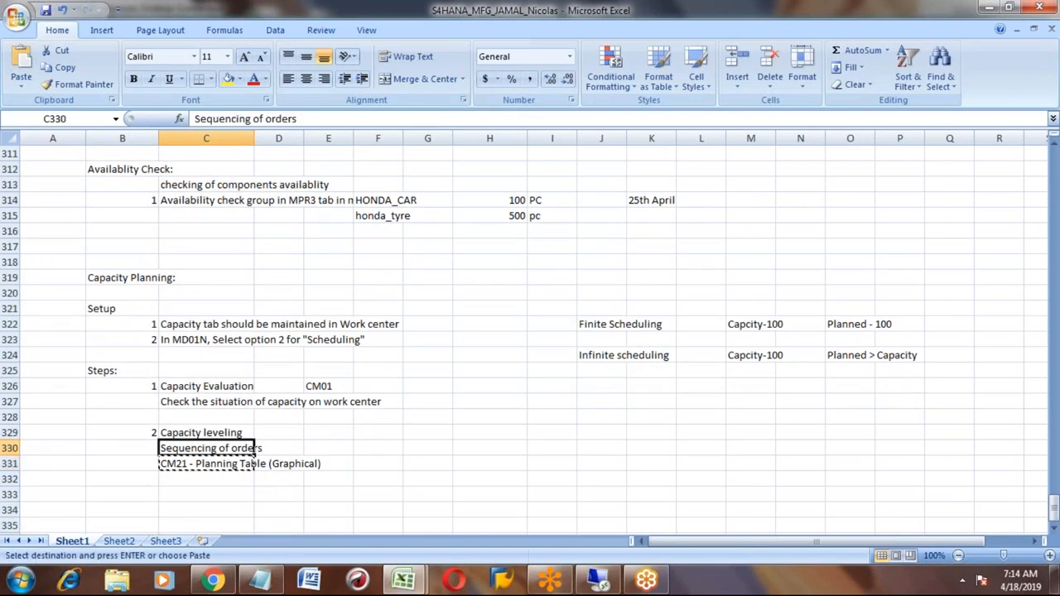
{"action": "key", "text": "Right"}
{"action": "key", "text": "Right"}
{"action": "key", "text": "ctrl+v"}
{"action": "key", "text": "Down"}
{"action": "key", "text": "Left"}
{"action": "key", "text": "Left"}
Switch back to the SAP session and start CM21 - Planning Table (Graphical)
{"action": "key", "text": "alt+Tab"}
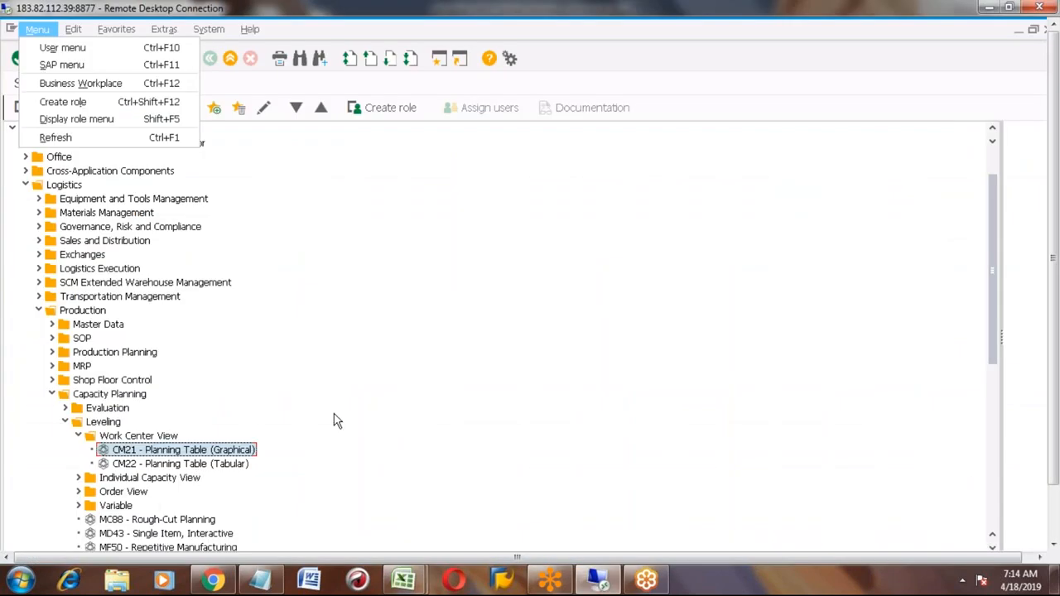
{"action": "left_click", "coordinate": [334, 420]}
{"action": "double_click", "coordinate": [146, 451]}
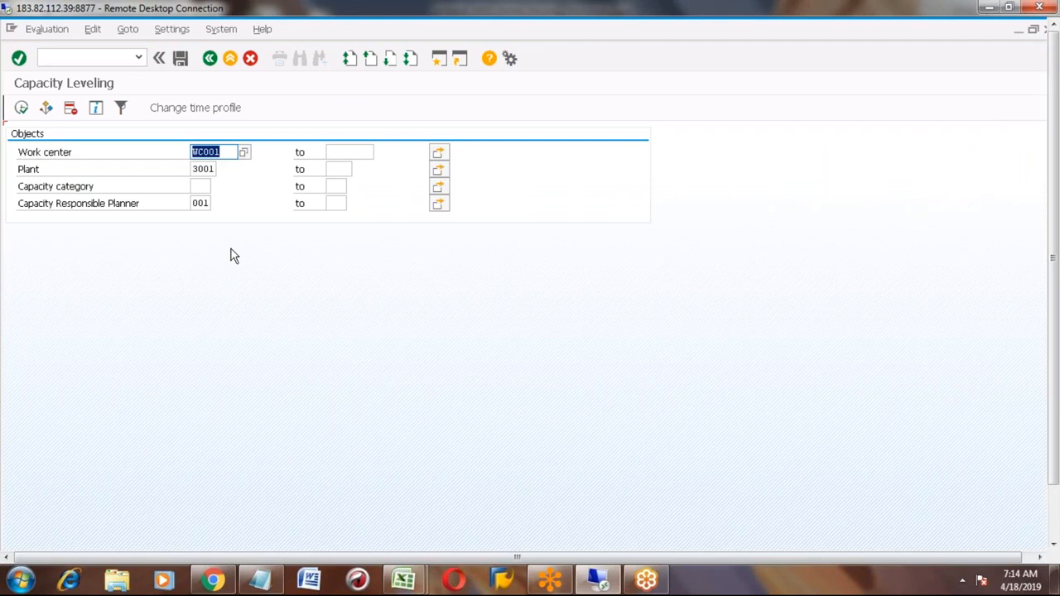
Clear the capacity responsible planner, open the planning table for work center WC001 in plant 3001, and exit it again
{"action": "left_click", "coordinate": [204, 152]}
{"action": "left_click", "coordinate": [195, 204]}
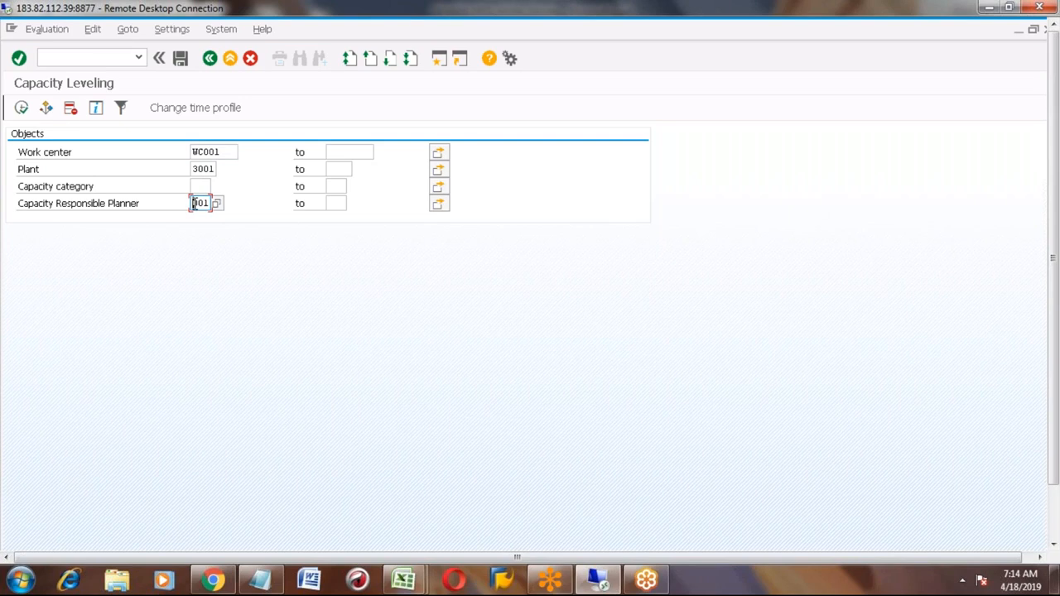
{"action": "key", "text": "Delete"}
{"action": "key", "text": "Delete"}
{"action": "key", "text": "Delete"}
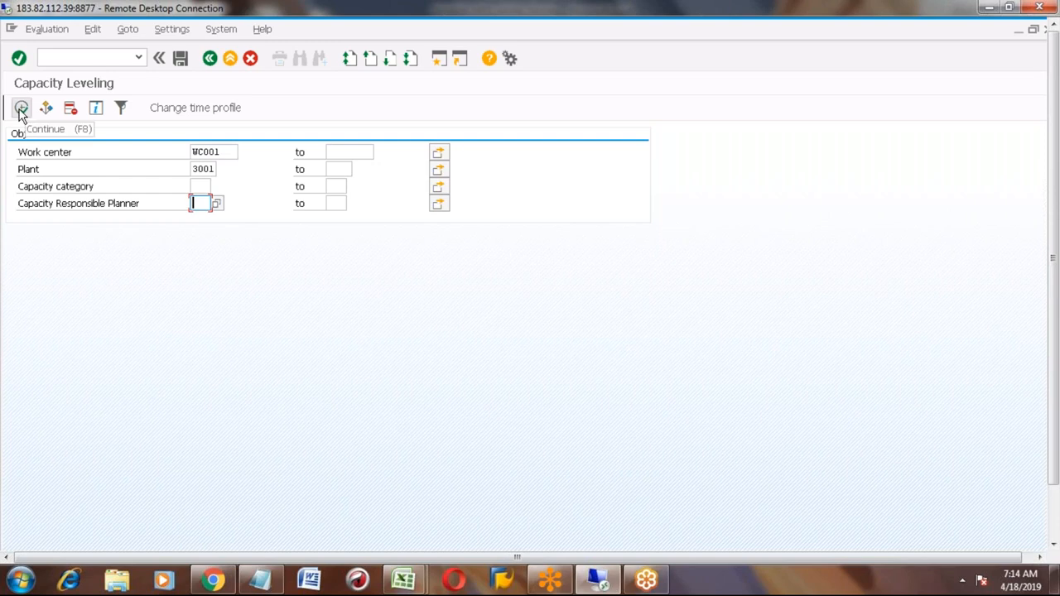
{"action": "left_click", "coordinate": [21, 109]}
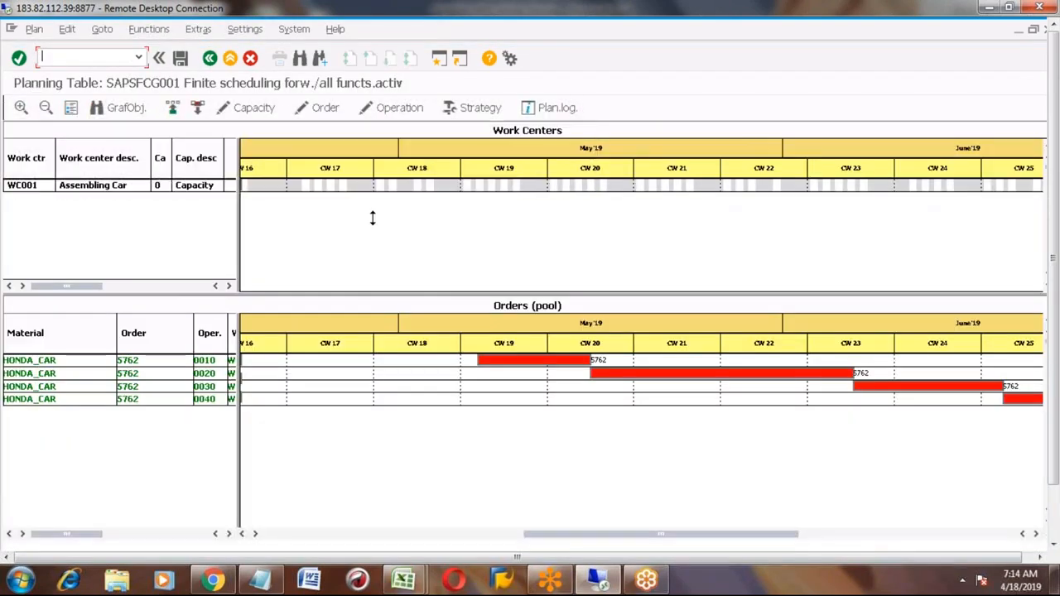
{"action": "left_click", "coordinate": [210, 63]}
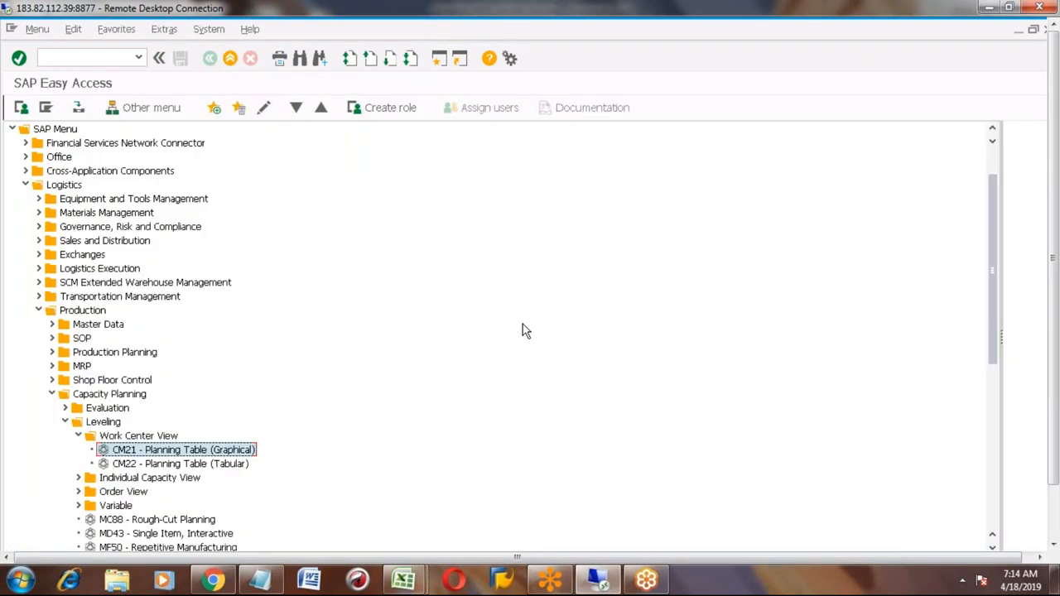
Restart CM21 and open the graphical planning table for work center WC001, plant 3001, capacity responsible planner 001
{"action": "double_click", "coordinate": [156, 452]}
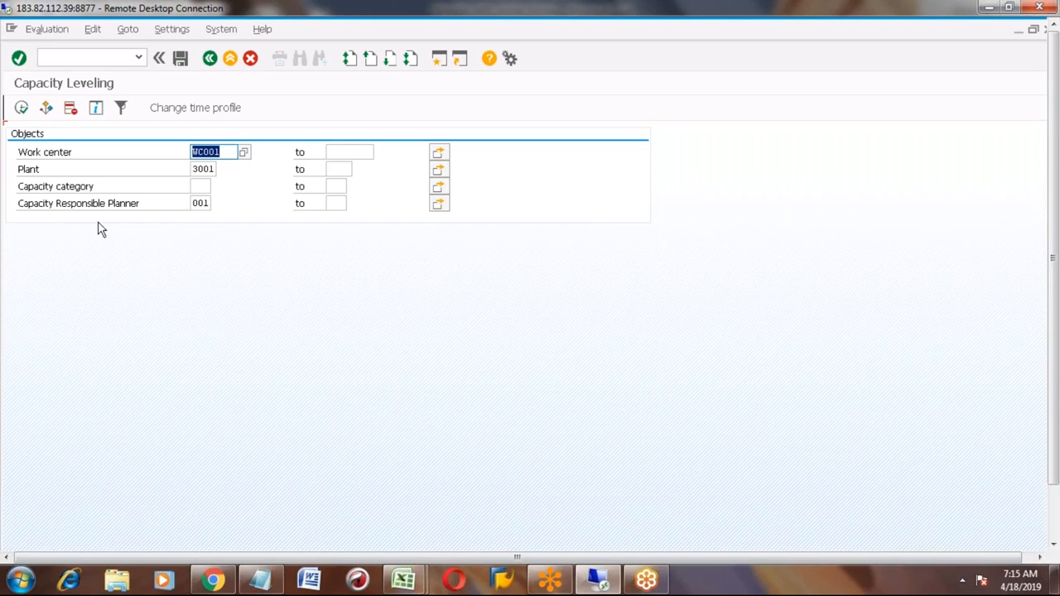
{"action": "left_click", "coordinate": [23, 112]}
{"action": "left_click", "coordinate": [23, 110]}
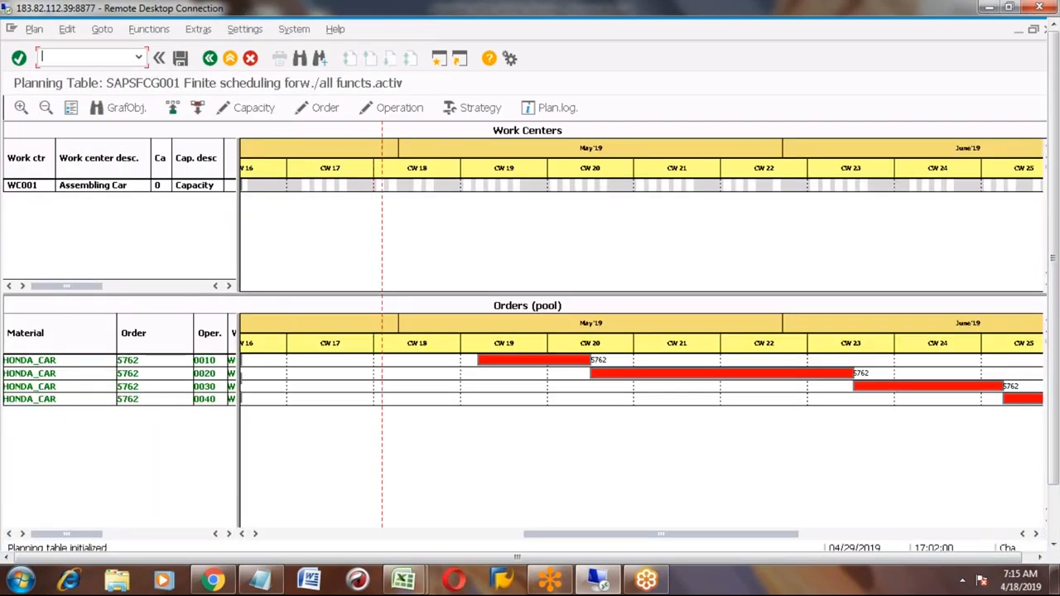
{"action": "left_click", "coordinate": [21, 109]}
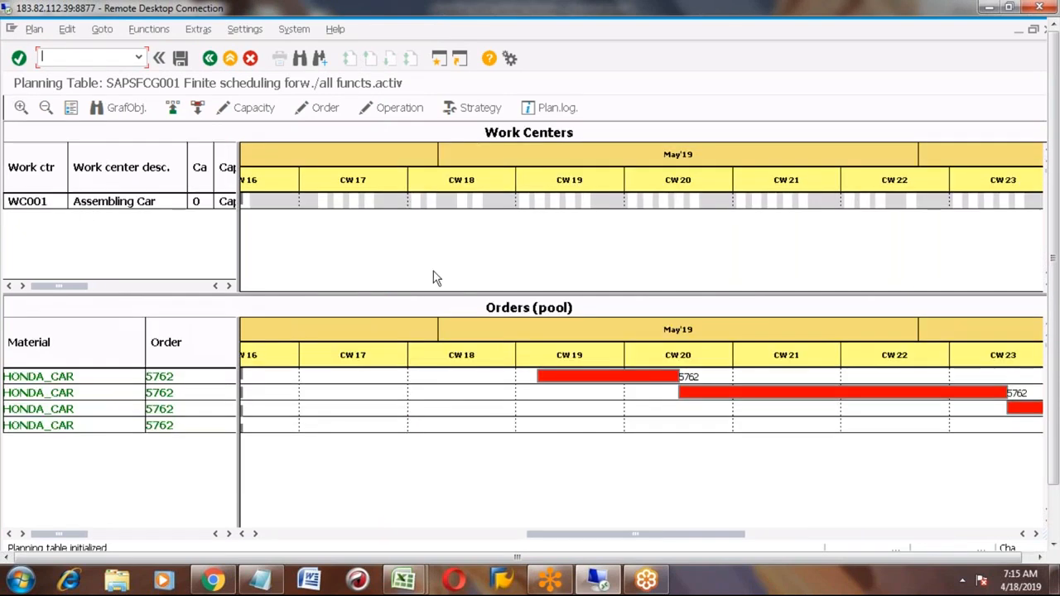
{"action": "left_click", "coordinate": [21, 108]}
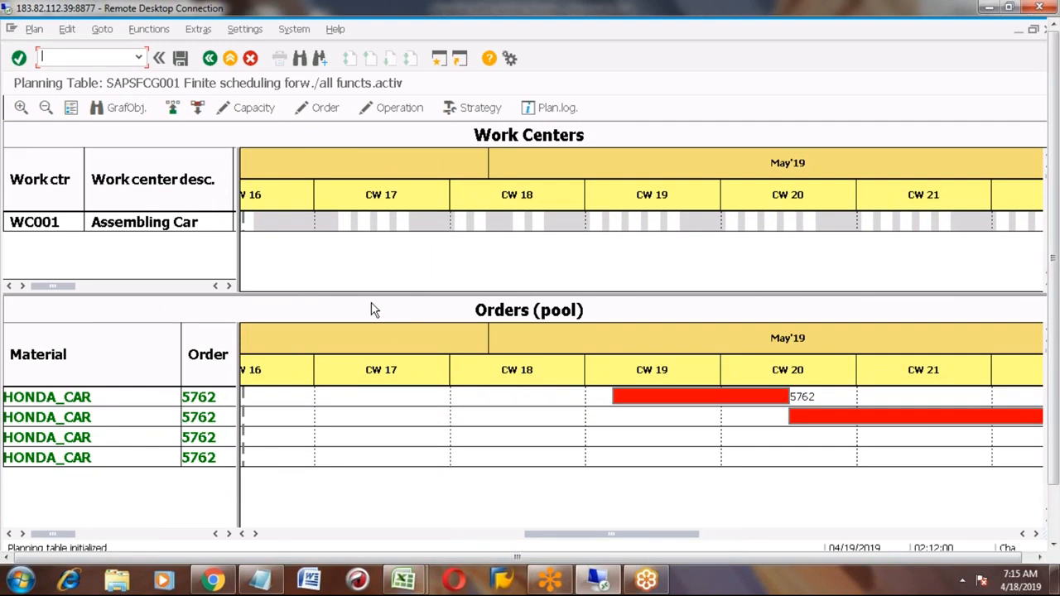
Examine the Work Centers and Orders (pool) sections of the planning table over the weeks from CW 16 onward
{"action": "left_click", "coordinate": [406, 144]}
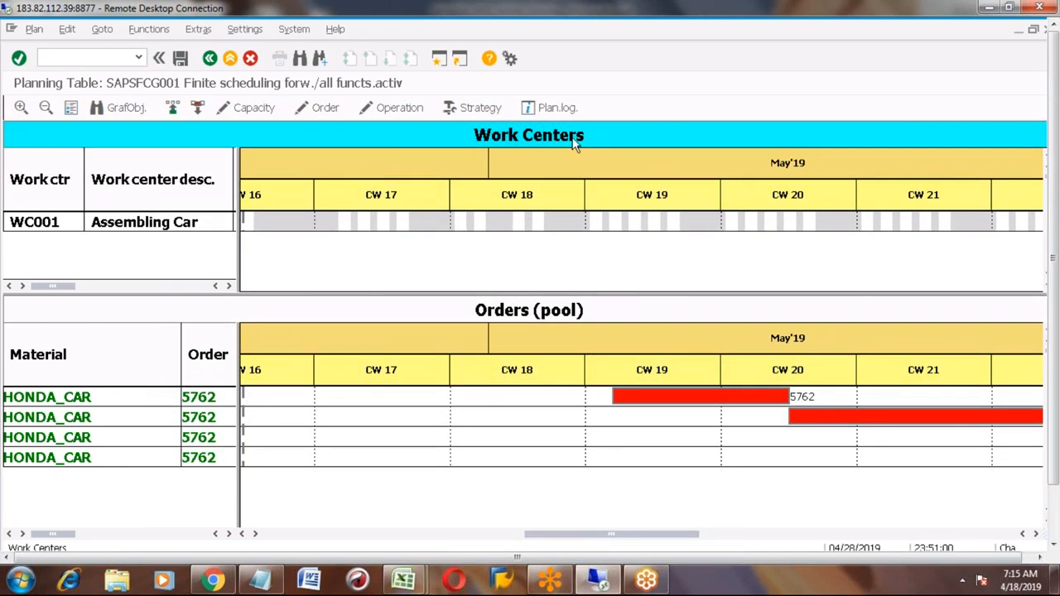
{"action": "left_click", "coordinate": [477, 310]}
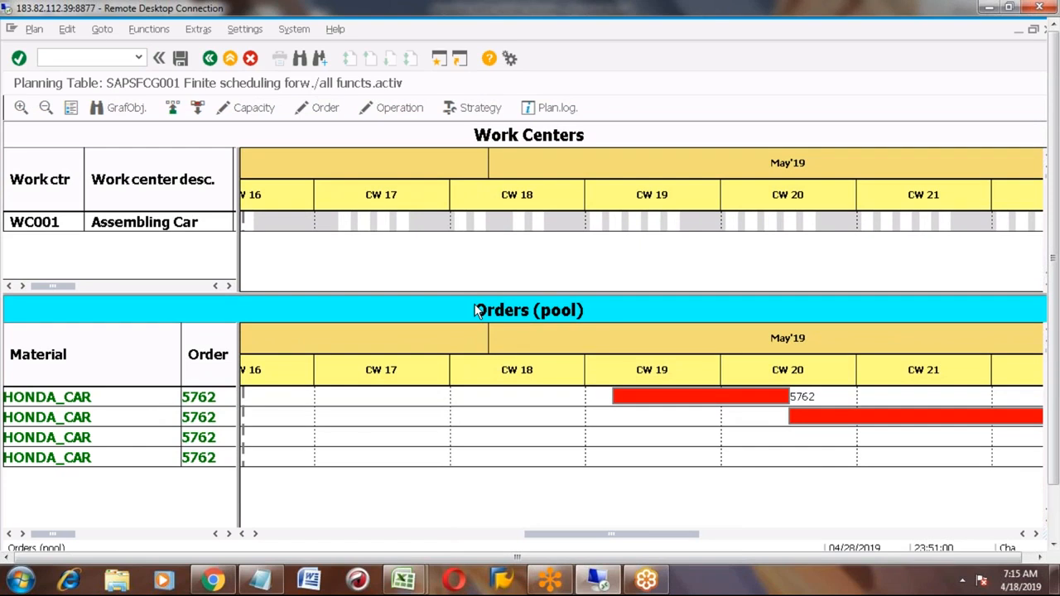
{"action": "left_click", "coordinate": [487, 141]}
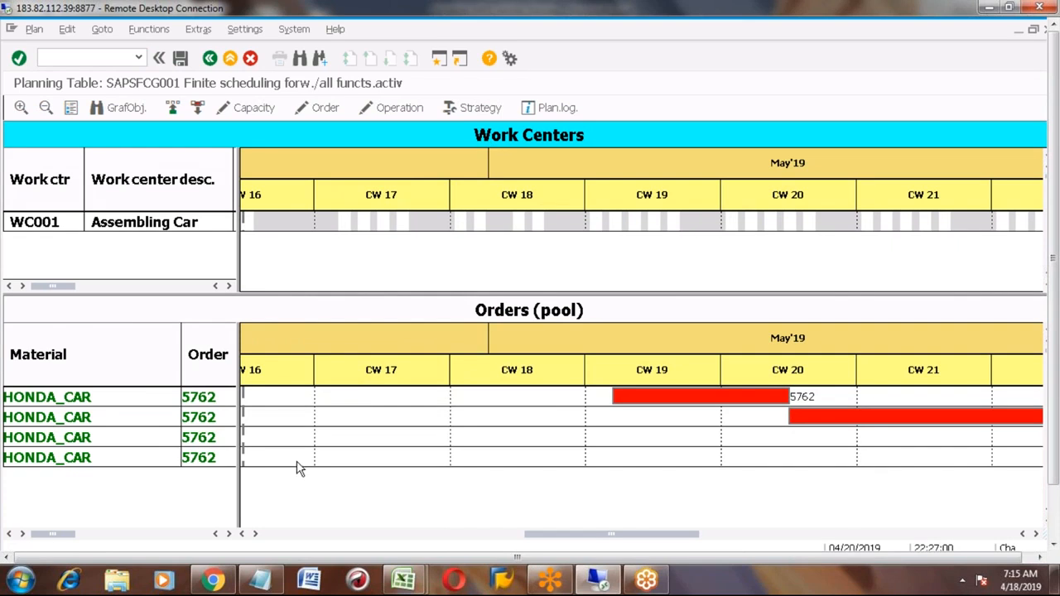
{"action": "left_click", "coordinate": [244, 534]}
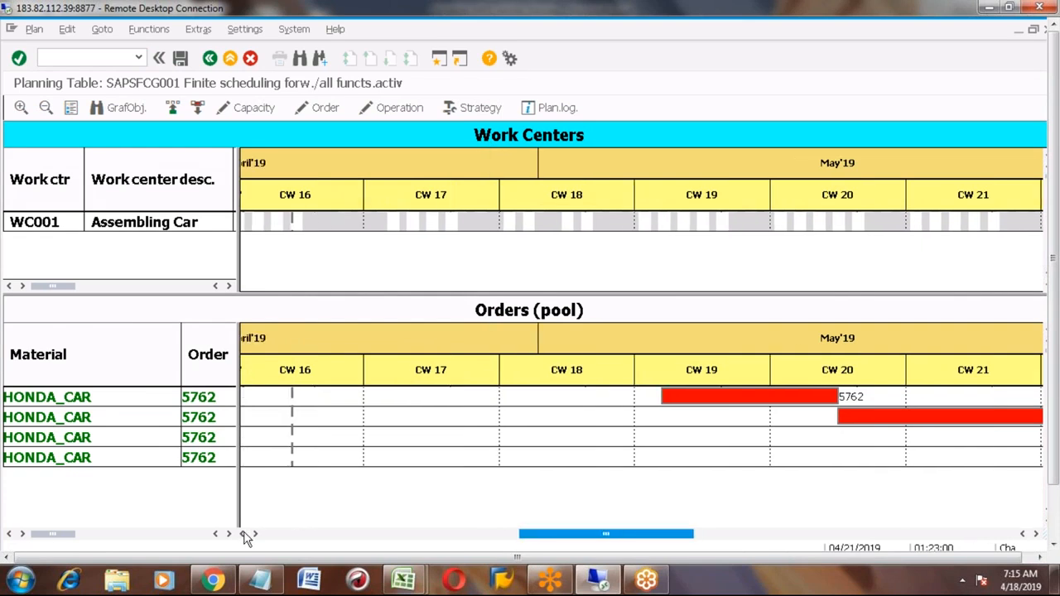
{"action": "left_click", "coordinate": [245, 534]}
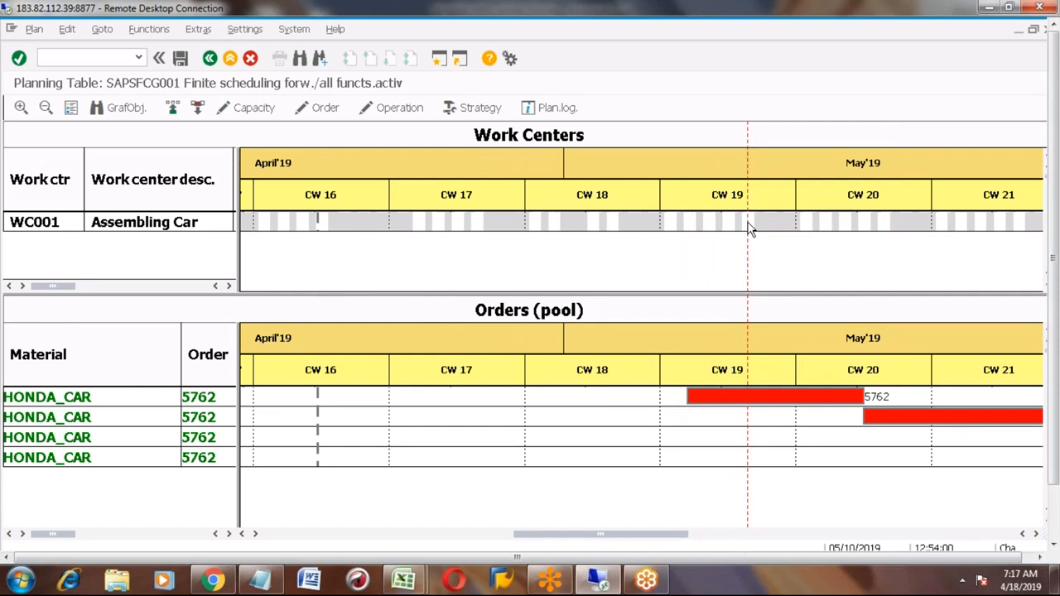
{"action": "left_click", "coordinate": [523, 139]}
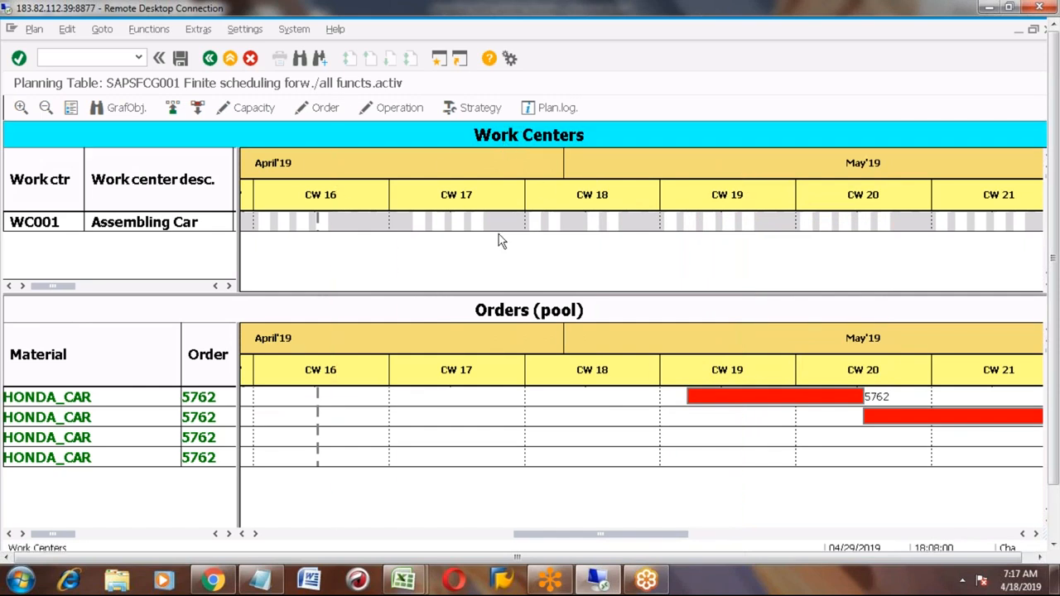
{"action": "left_click", "coordinate": [487, 319]}
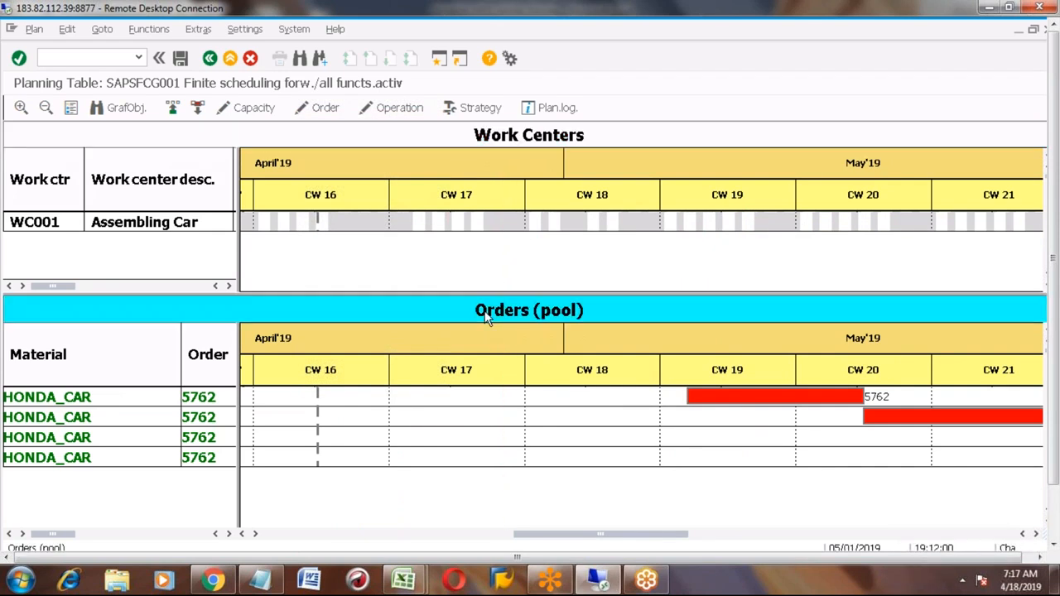
Select each of the four HONDA_CAR operation rows in the orders pool in turn
{"action": "left_click", "coordinate": [87, 403]}
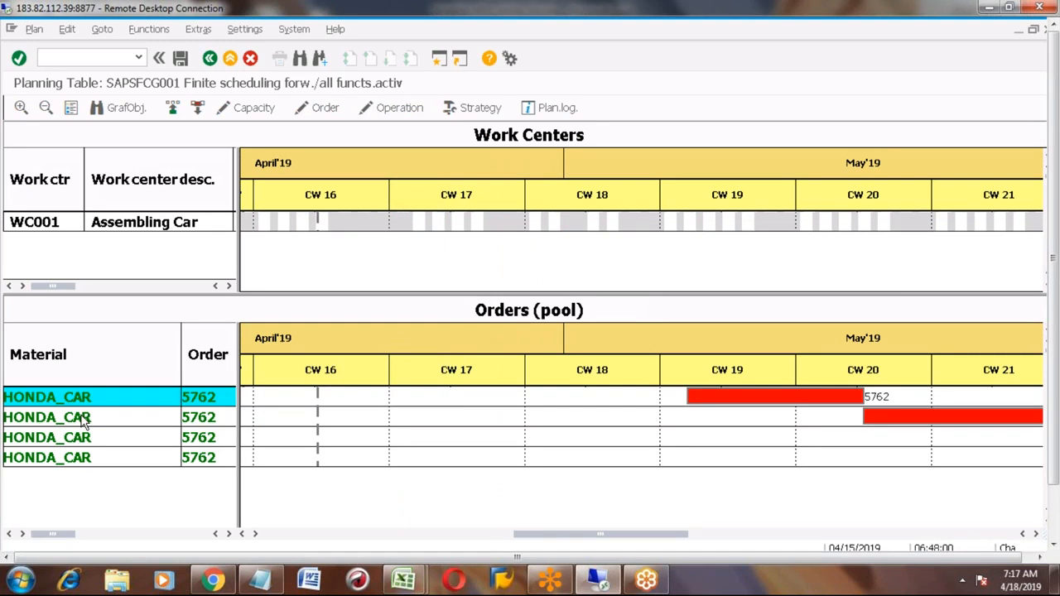
{"action": "left_click", "coordinate": [86, 420]}
{"action": "left_click", "coordinate": [83, 437]}
{"action": "left_click", "coordinate": [92, 460]}
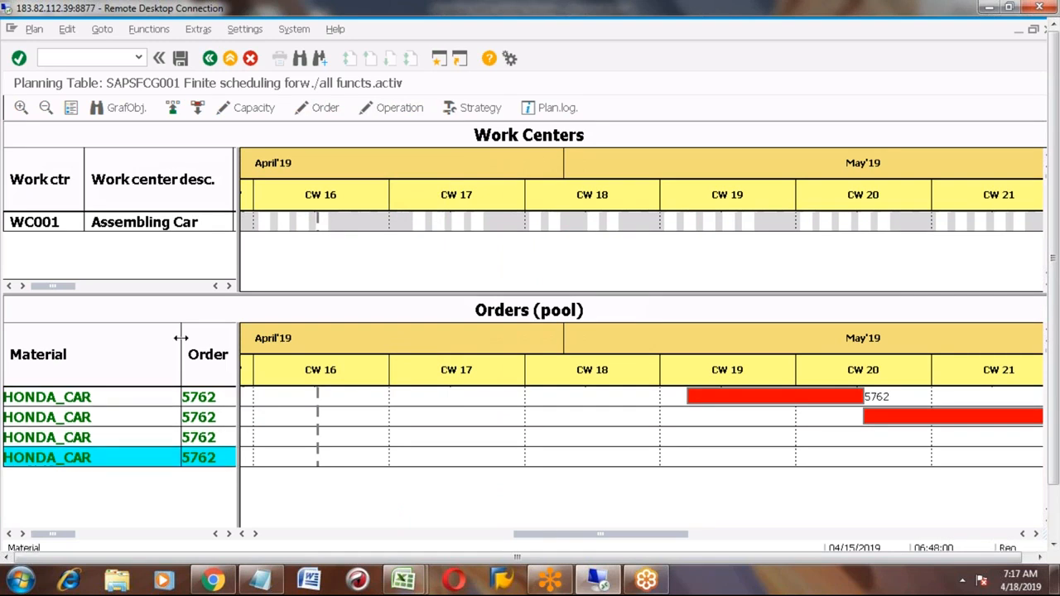
Narrow the Material column in the orders pool, select the first HONDA_CAR row and widen the table area beside the chart
{"action": "left_click_drag", "start_coordinate": [181, 338], "coordinate": [131, 346]}
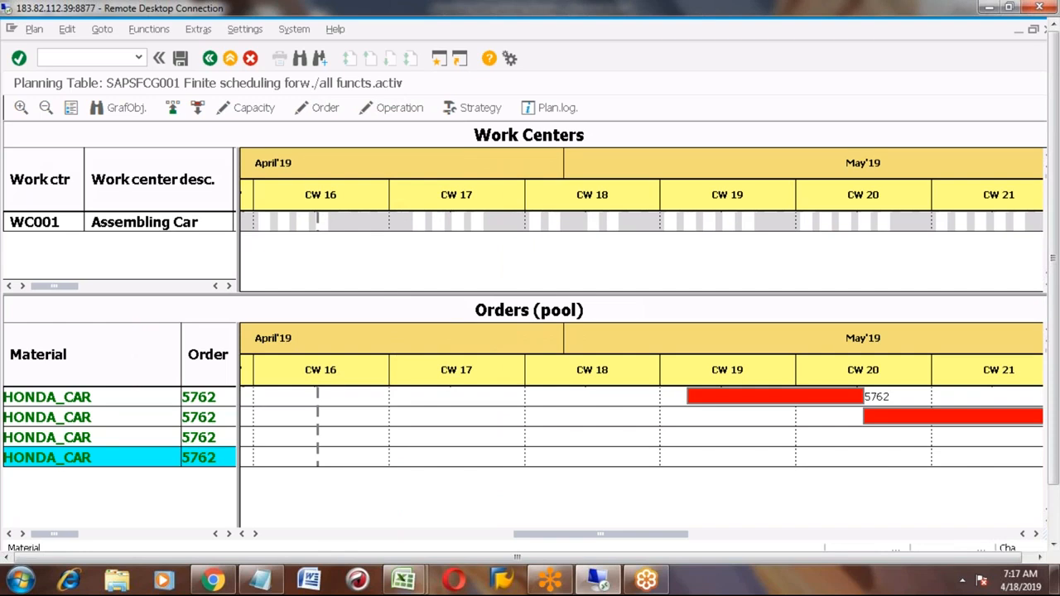
{"action": "left_click", "coordinate": [83, 401]}
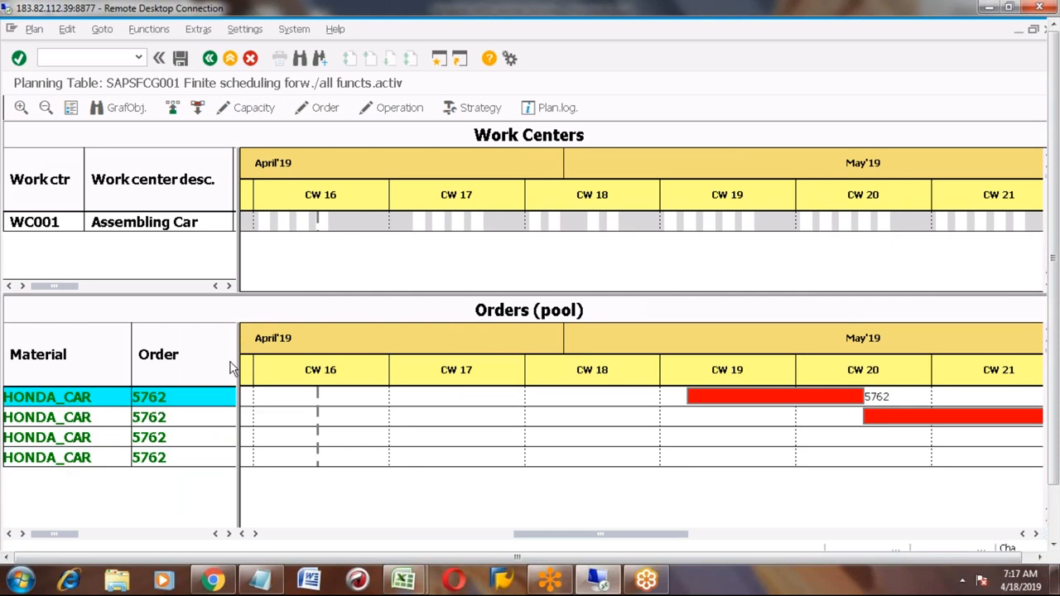
{"action": "left_click_drag", "start_coordinate": [241, 361], "coordinate": [232, 397]}
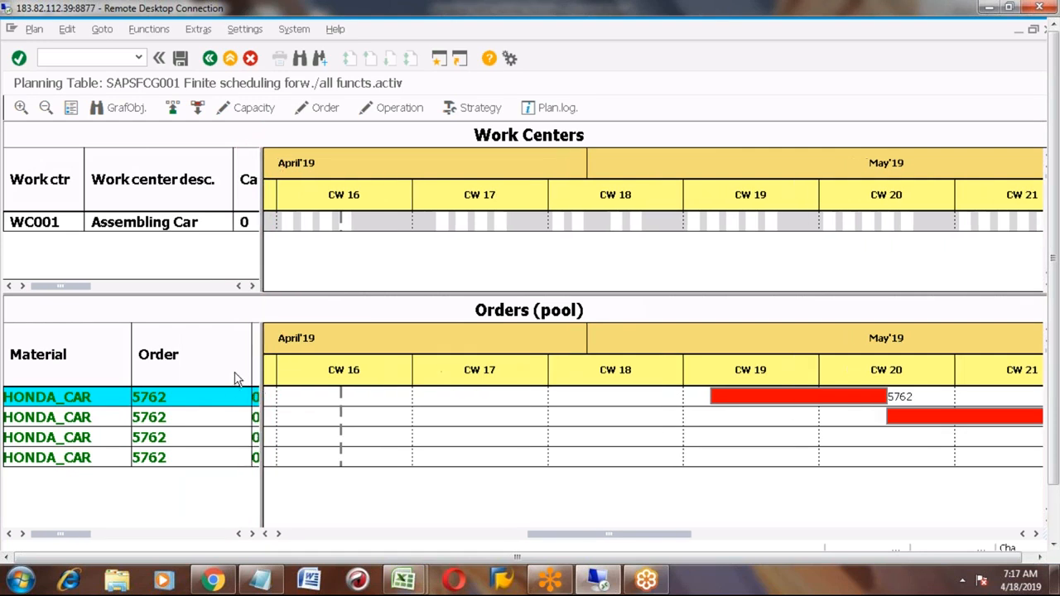
Narrow the Order column in the orders pool to make room for the Oper. column
{"action": "left_click_drag", "start_coordinate": [251, 338], "coordinate": [212, 347]}
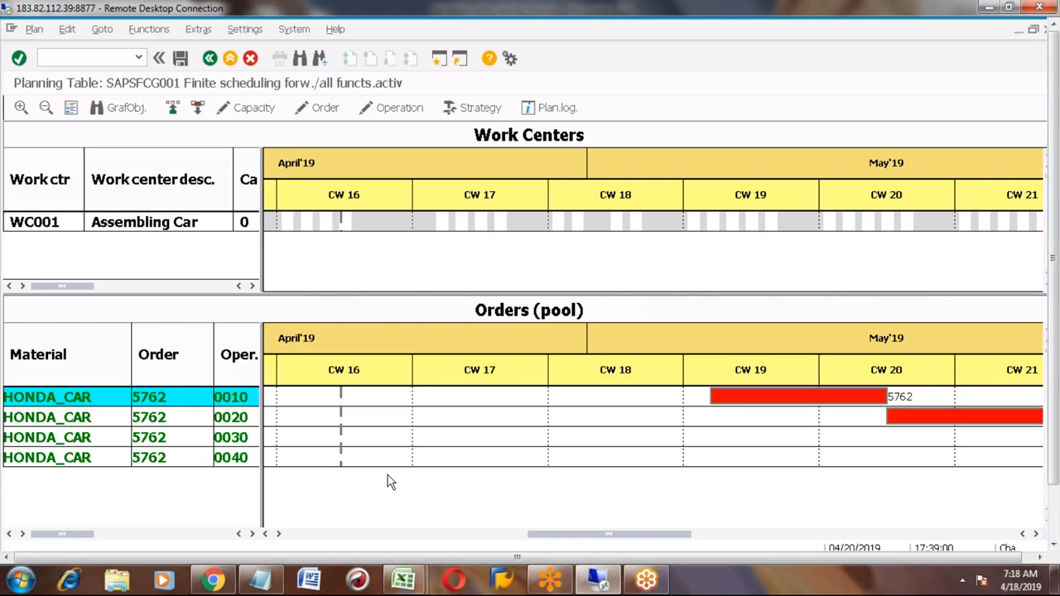
In a new session, run MD04 for HONDA_CAR in plant 3001 and select the planned order dated 07/01/2019
{"action": "left_click", "coordinate": [437, 61]}
{"action": "type", "text": "md04"}
{"action": "key", "text": "Return"}
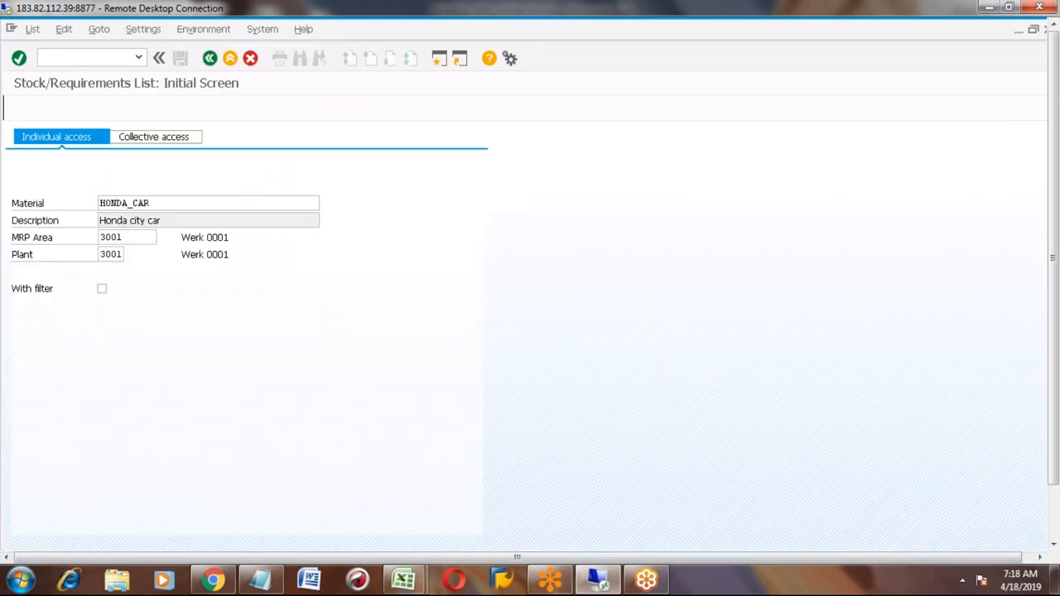
{"action": "key", "text": "Return"}
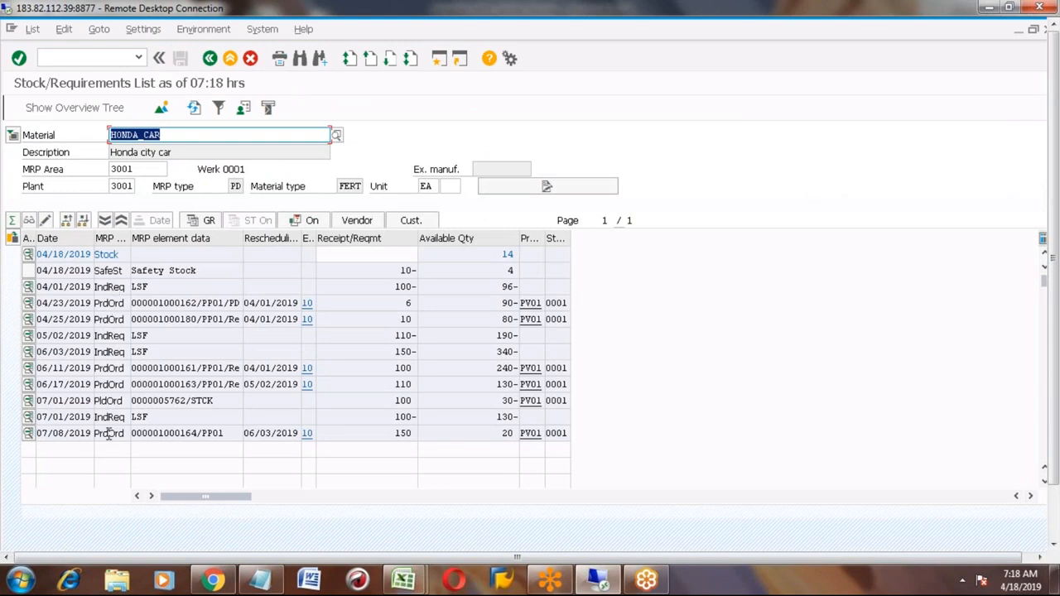
{"action": "left_click", "coordinate": [132, 401]}
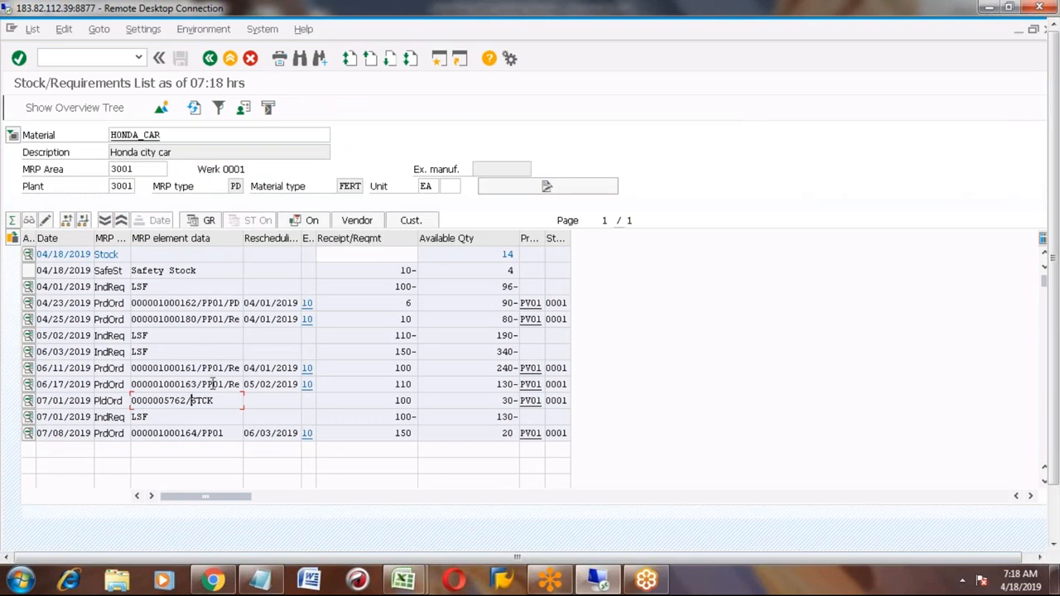
Leave the stock/requirements list and start a new planned order in MD11 with profile LA, Stock order
{"action": "left_click", "coordinate": [209, 60]}
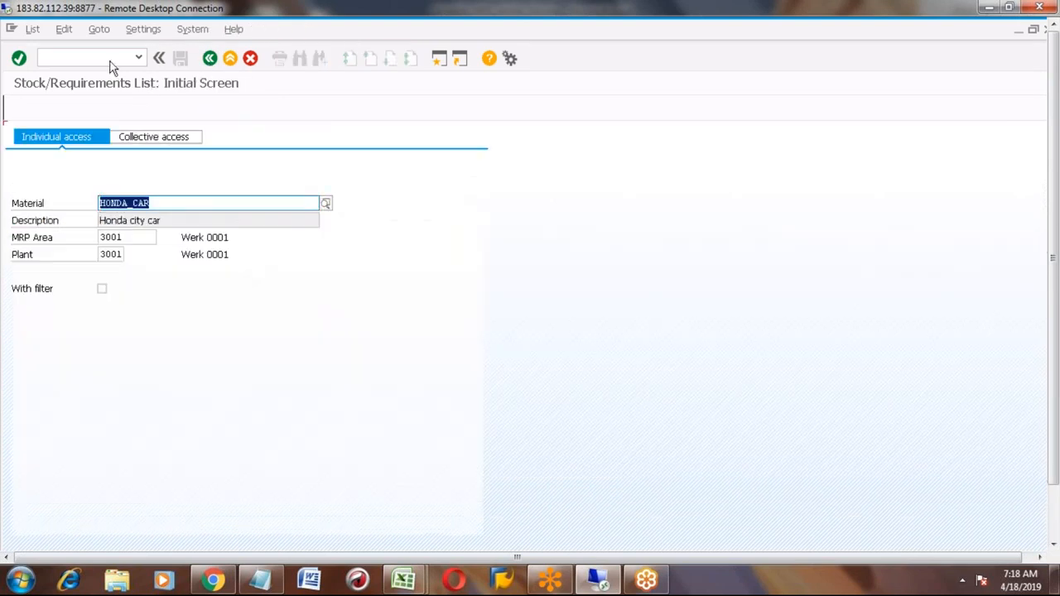
{"action": "left_click", "coordinate": [210, 60]}
{"action": "type", "text": "md11"}
{"action": "key", "text": "Return"}
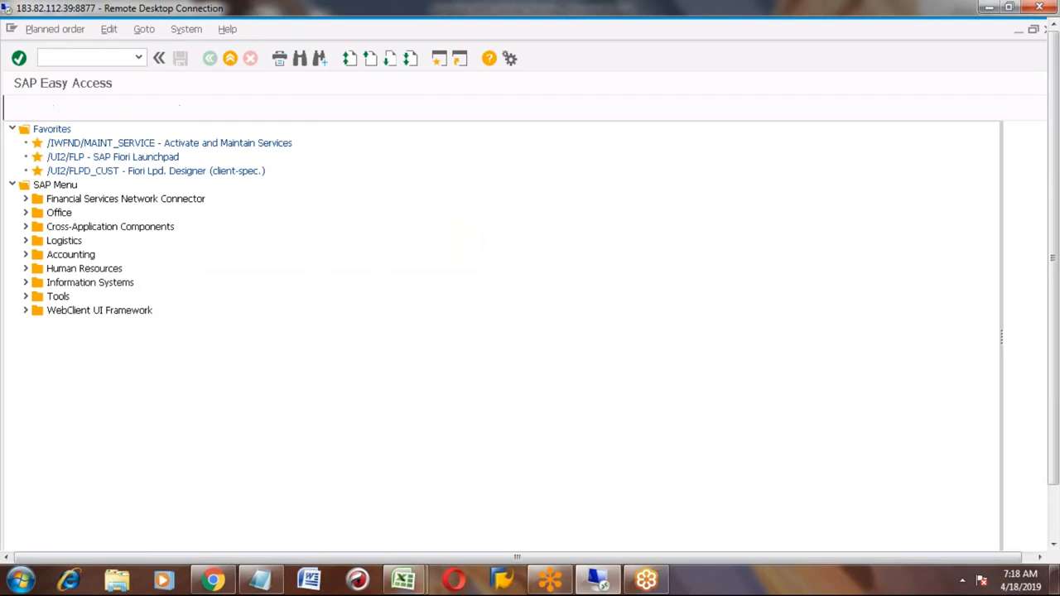
{"action": "left_click", "coordinate": [151, 175]}
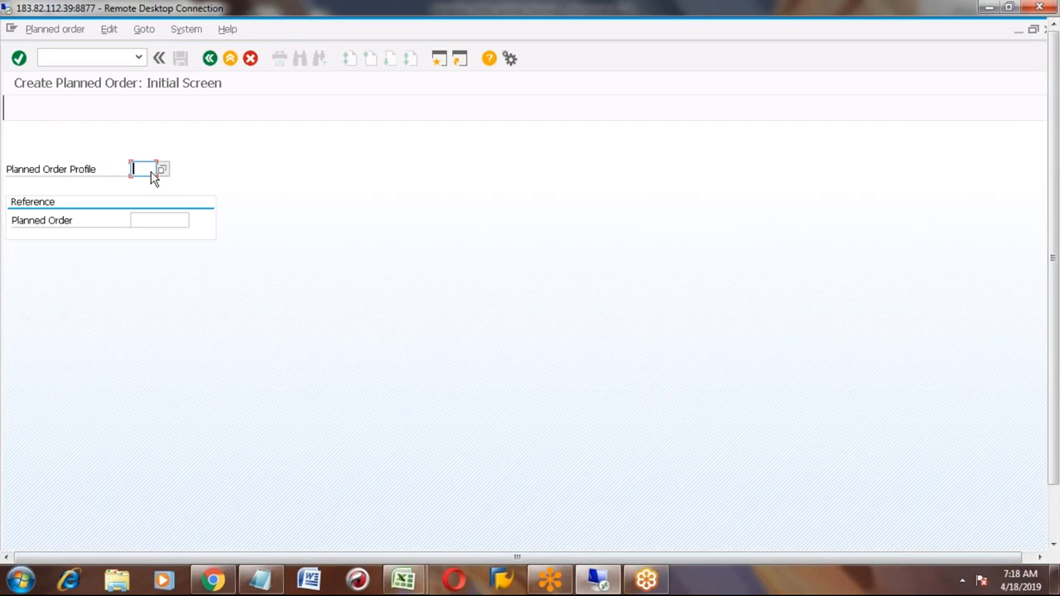
{"action": "key", "text": "F4"}
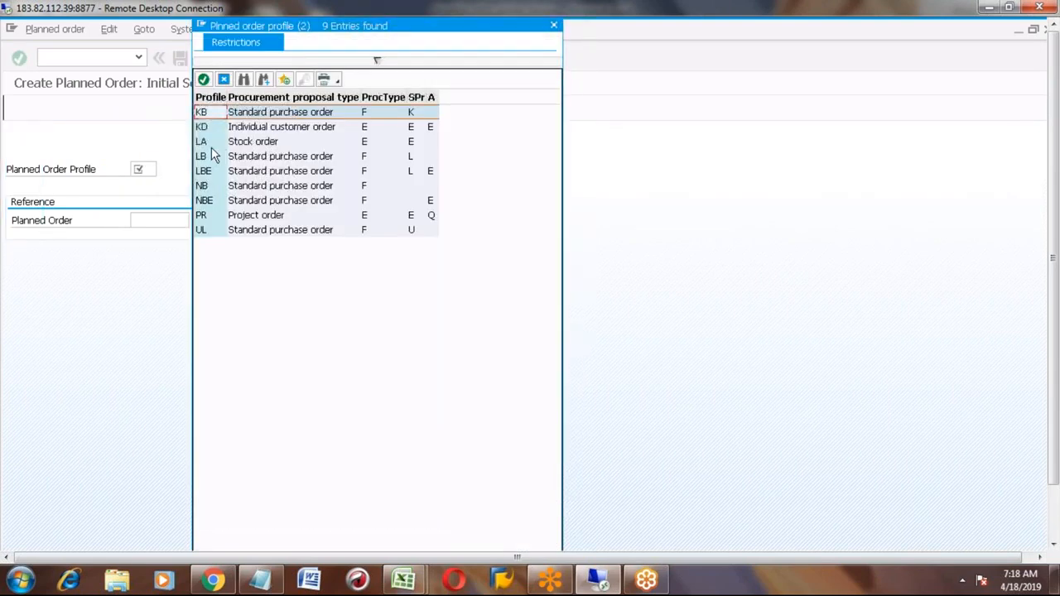
{"action": "double_click", "coordinate": [206, 144]}
{"action": "key", "text": "Return"}
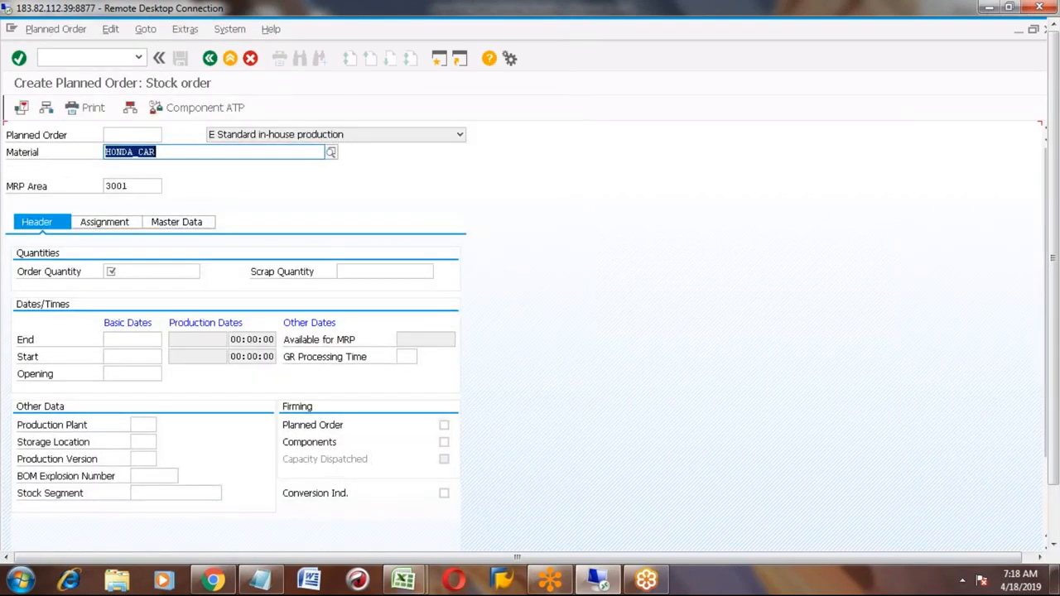
Switch back to the session with the CM21 graphical planning table
{"action": "key", "text": "alt+Tab"}
{"action": "key", "text": "alt+shift+Tab"}
{"action": "left_click", "coordinate": [765, 398]}
{"action": "left_click", "coordinate": [1053, 527]}
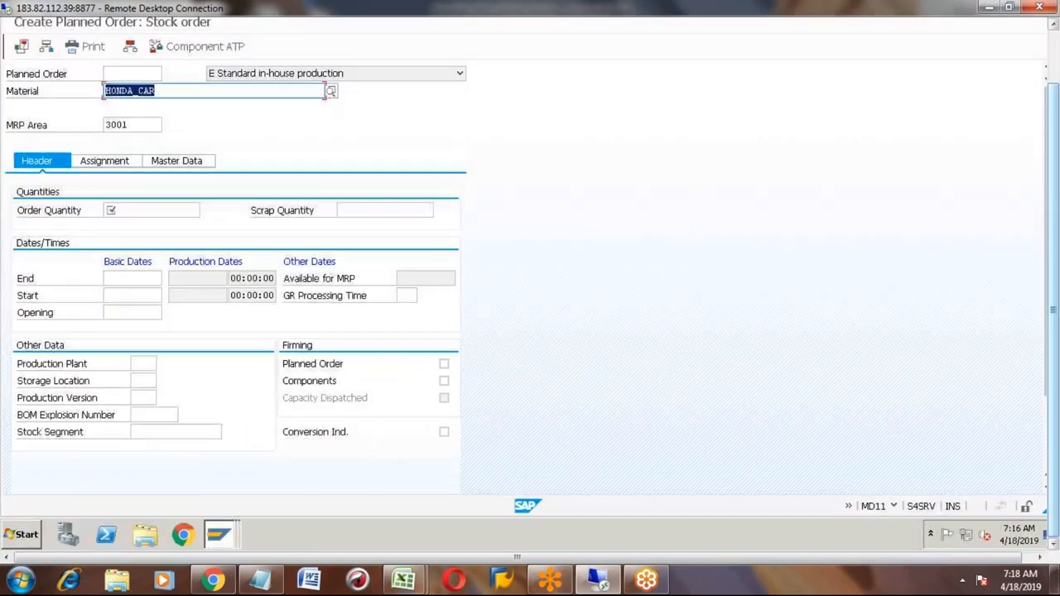
{"action": "left_click", "coordinate": [225, 538]}
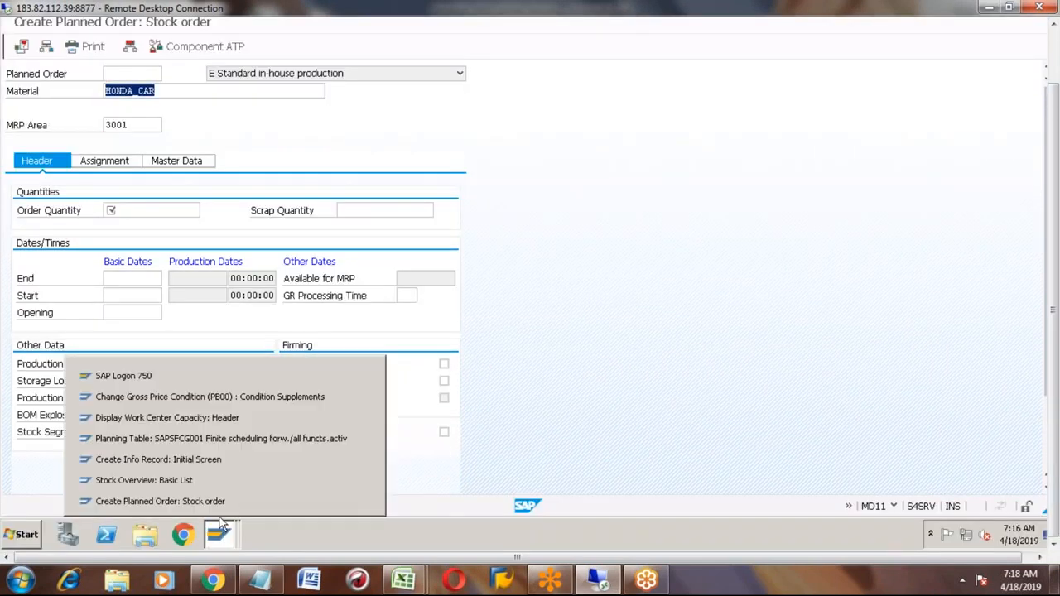
{"action": "left_click", "coordinate": [202, 439]}
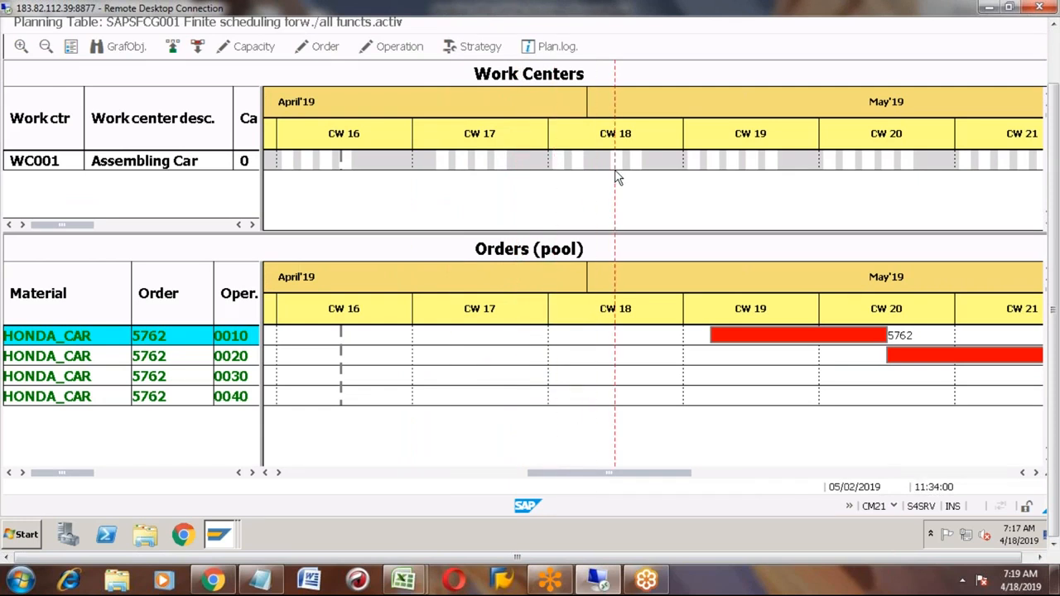
Select the scheduled bars of HONDA_CAR operations 0010 and 0020 in turn in the orders pool chart
{"action": "left_click", "coordinate": [737, 336]}
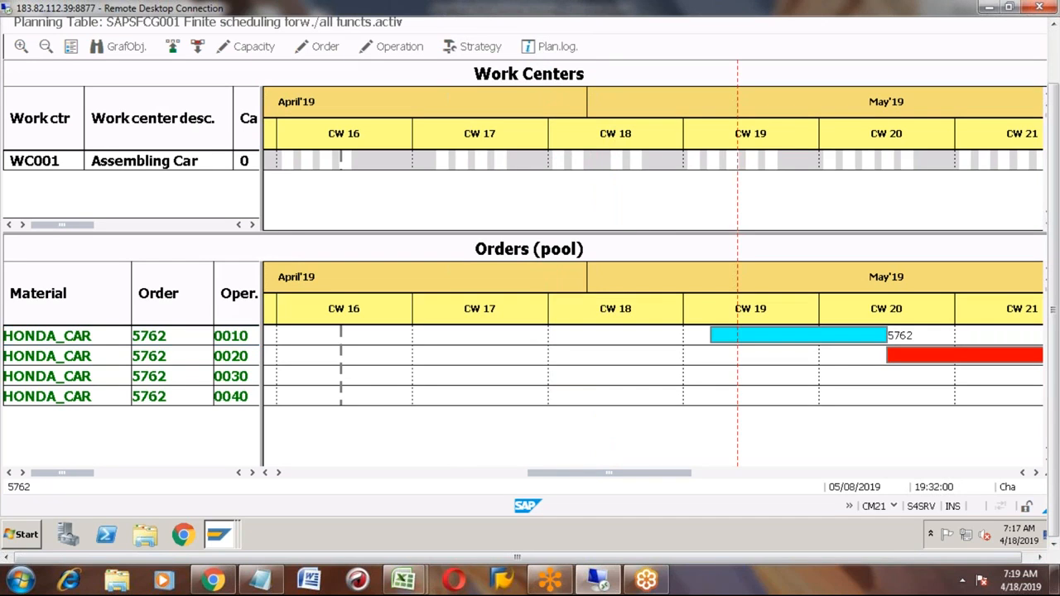
{"action": "left_click", "coordinate": [892, 356]}
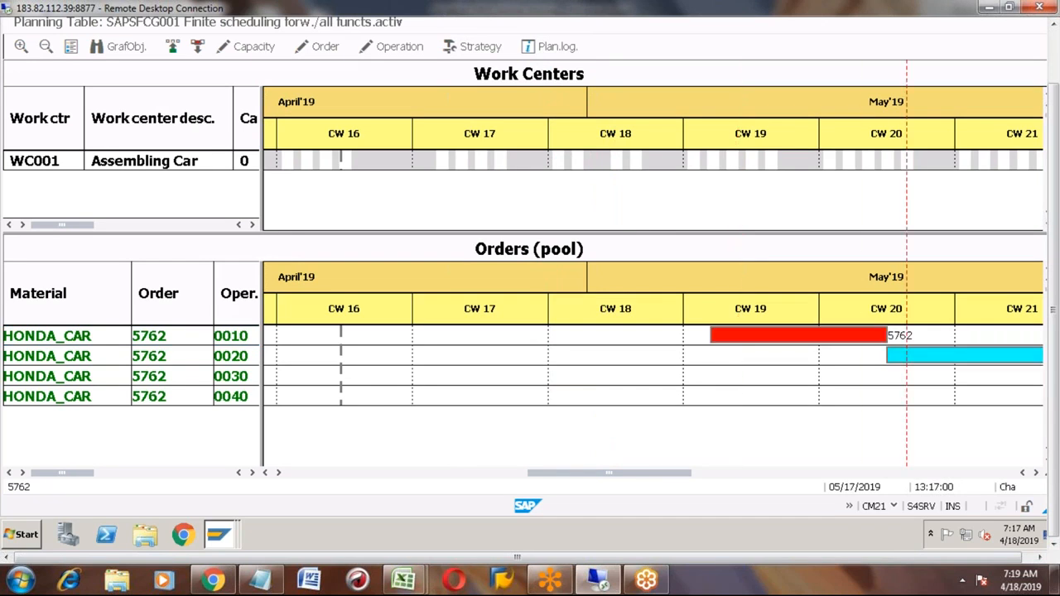
{"action": "left_click", "coordinate": [804, 334]}
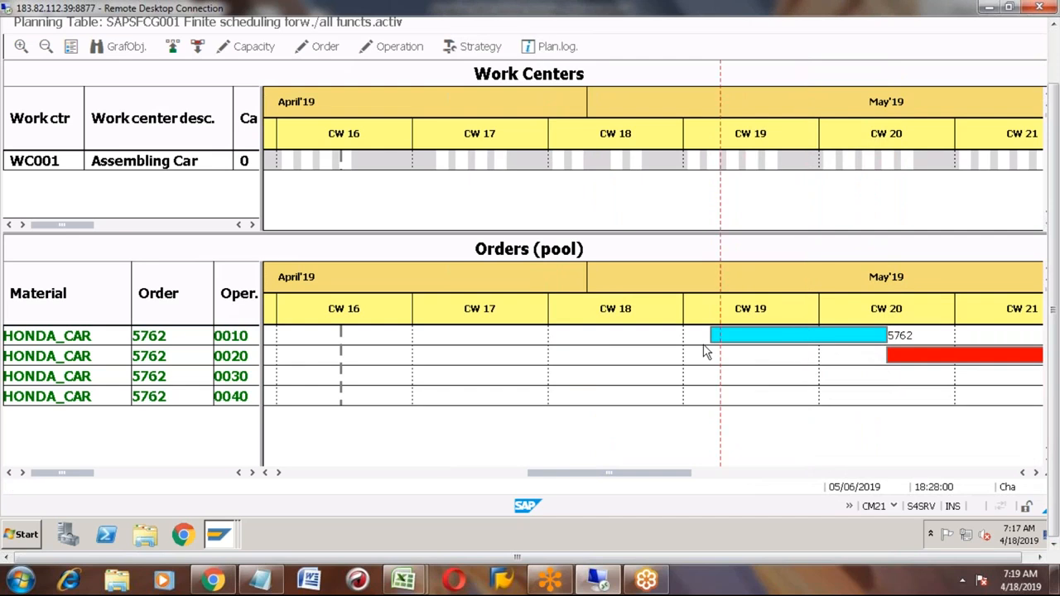
{"action": "left_click", "coordinate": [233, 344]}
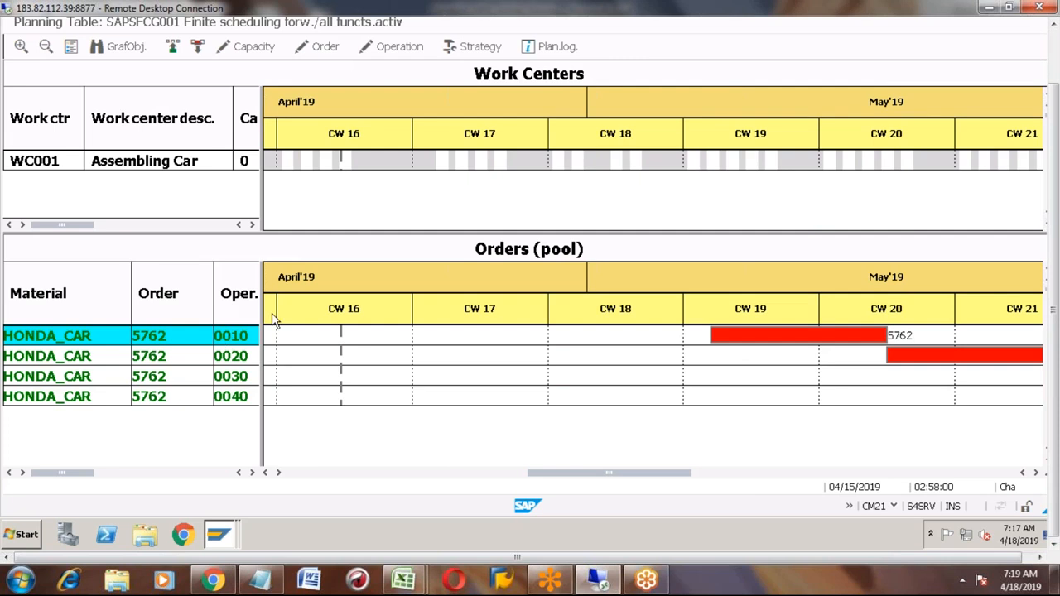
{"action": "left_click", "coordinate": [710, 337]}
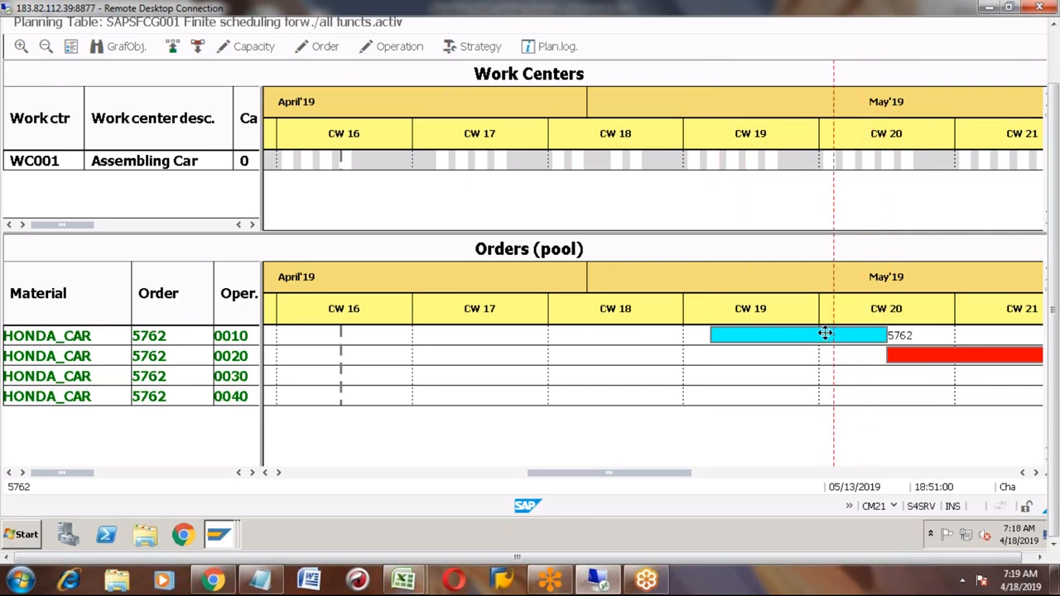
{"action": "left_click", "coordinate": [929, 356]}
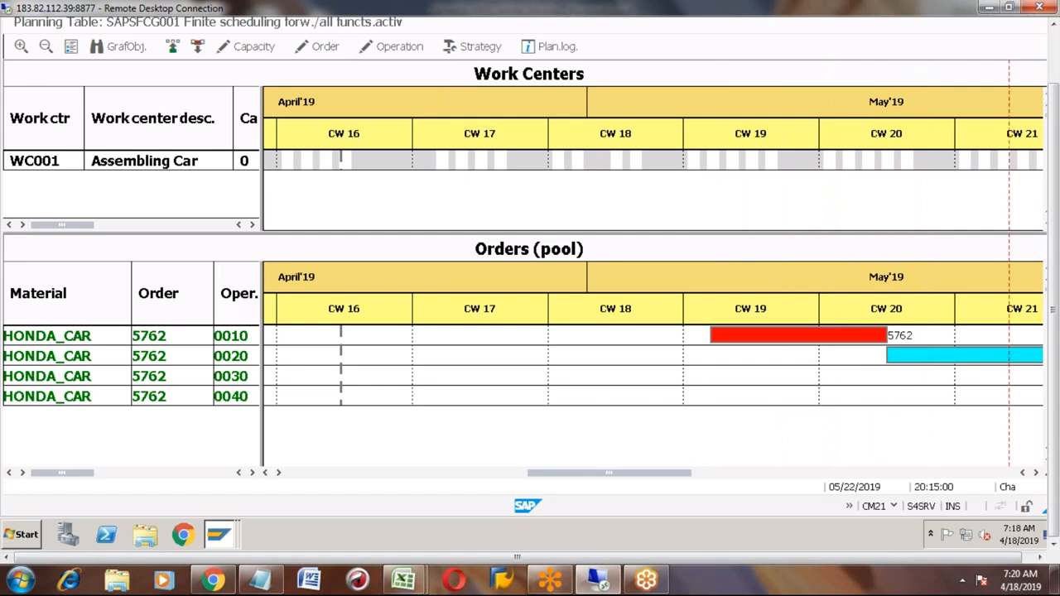
Examine the scheduled bars of operations 0010 to 0040 along the timeline from May to July 2019
{"action": "left_click", "coordinate": [1036, 472]}
{"action": "left_click", "coordinate": [1036, 473]}
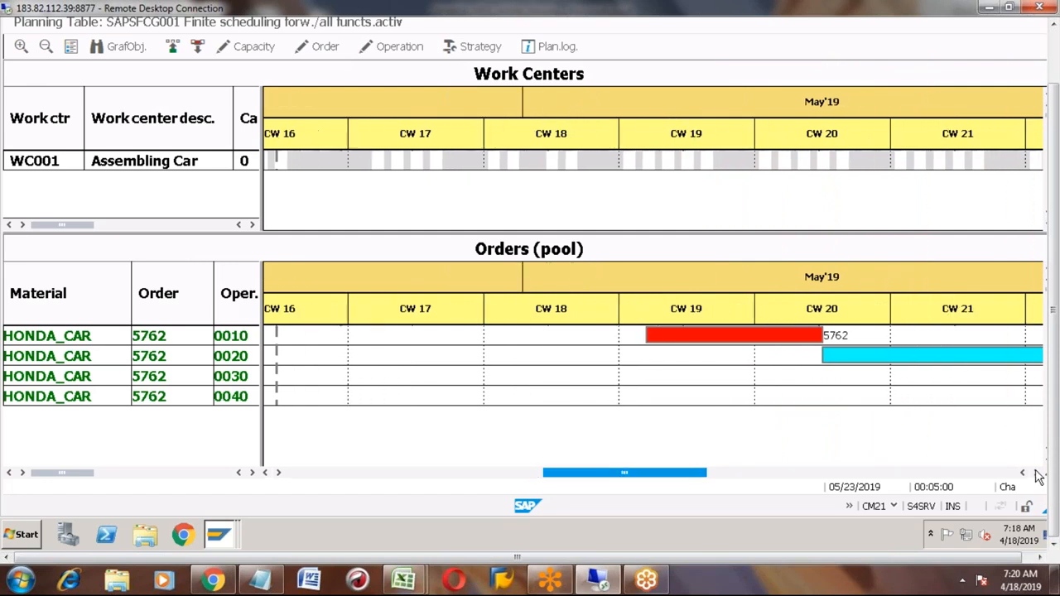
{"action": "left_click", "coordinate": [1036, 473]}
{"action": "left_click", "coordinate": [1036, 473]}
{"action": "left_click", "coordinate": [1036, 473]}
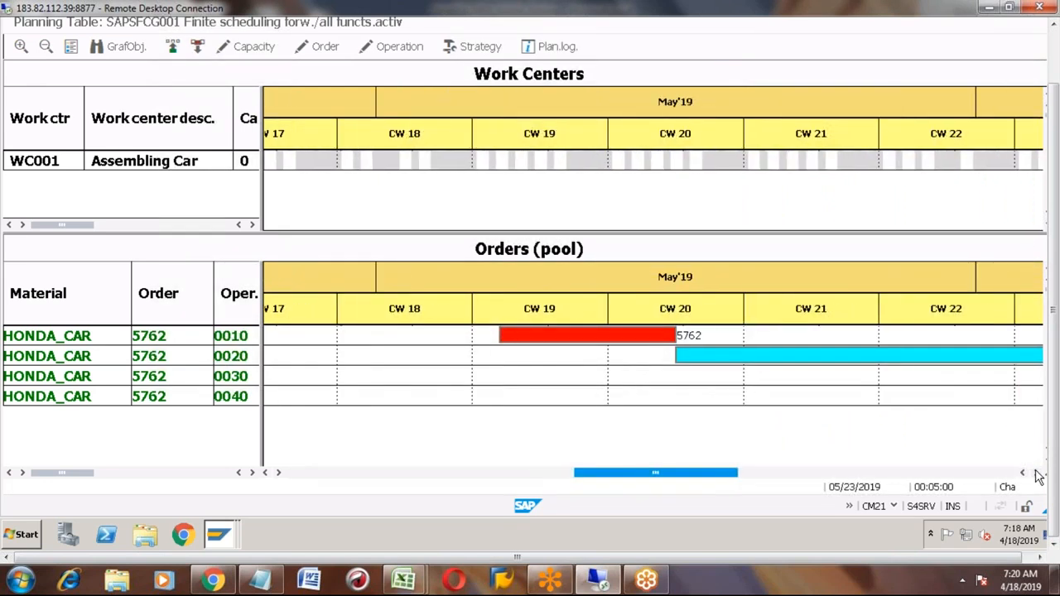
{"action": "left_click", "coordinate": [1036, 473]}
{"action": "left_click", "coordinate": [1036, 472]}
{"action": "left_click", "coordinate": [1036, 473]}
{"action": "left_click", "coordinate": [1036, 473]}
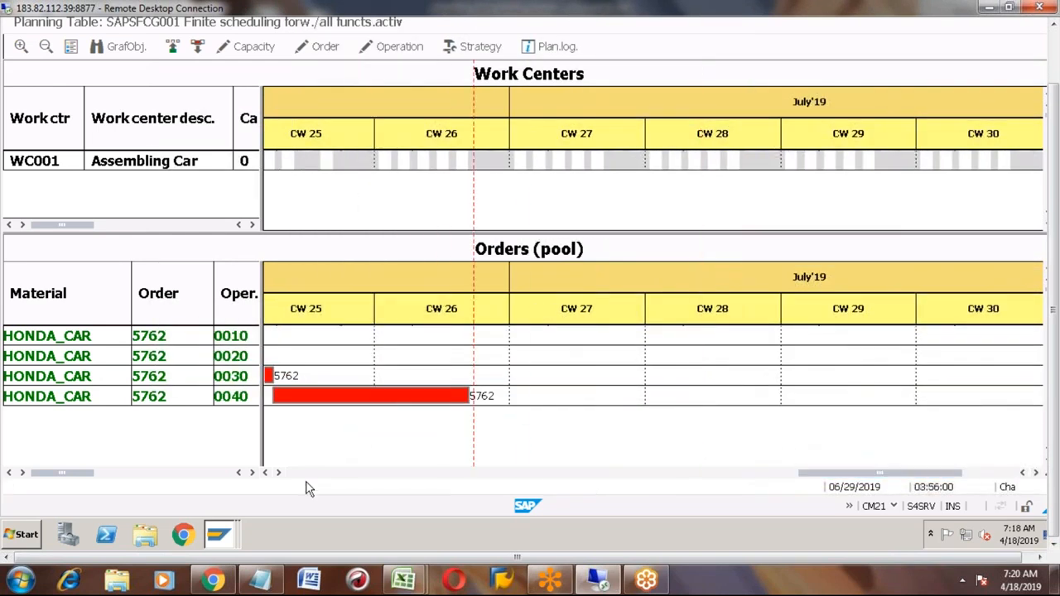
{"action": "left_click", "coordinate": [266, 472]}
{"action": "left_click", "coordinate": [265, 472]}
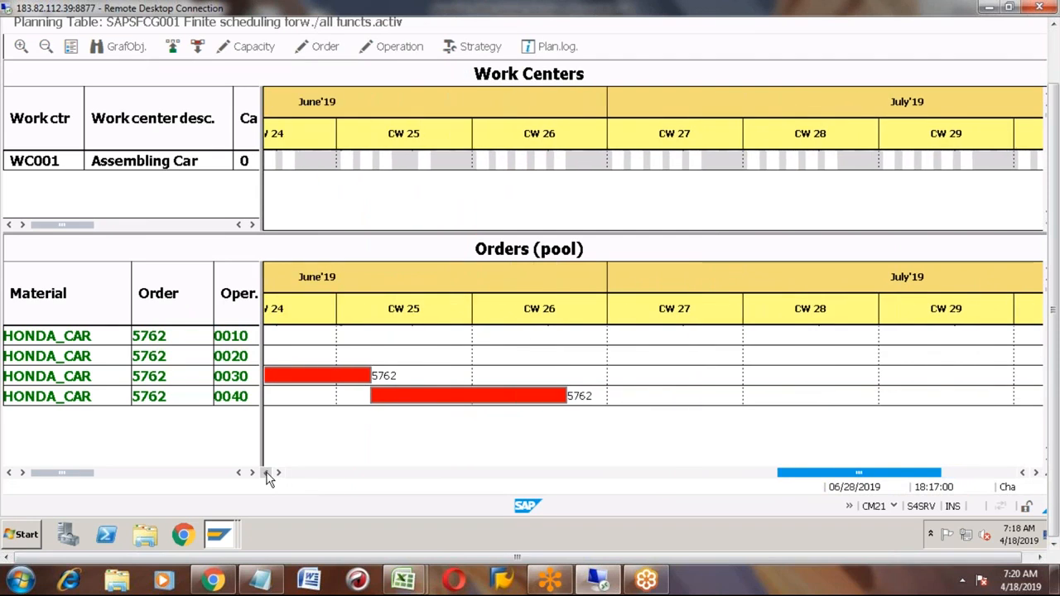
{"action": "left_click", "coordinate": [266, 473]}
{"action": "left_click", "coordinate": [266, 473]}
{"action": "left_click", "coordinate": [265, 473]}
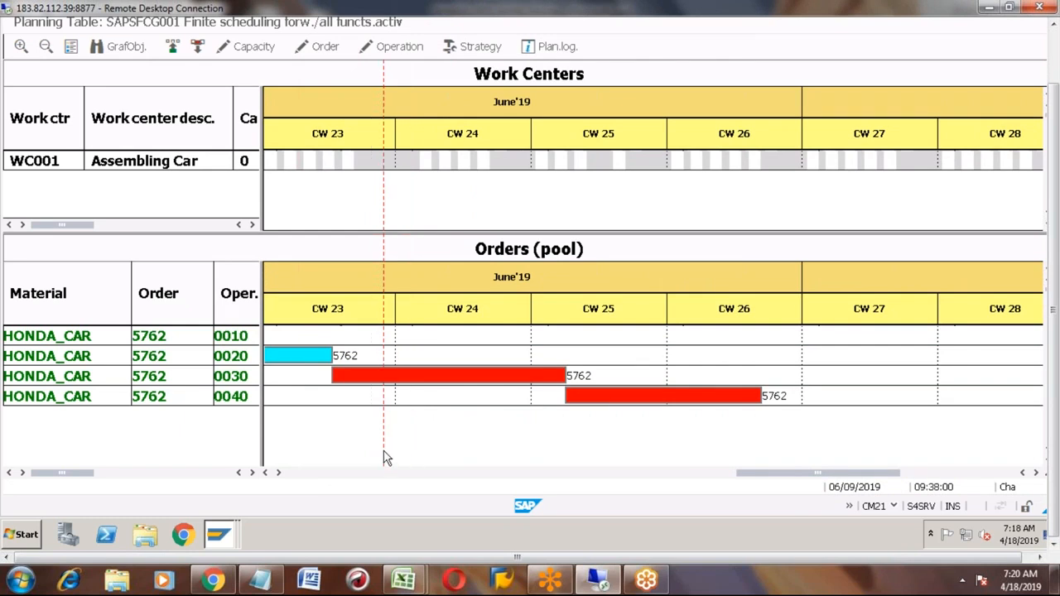
{"action": "left_click", "coordinate": [266, 476]}
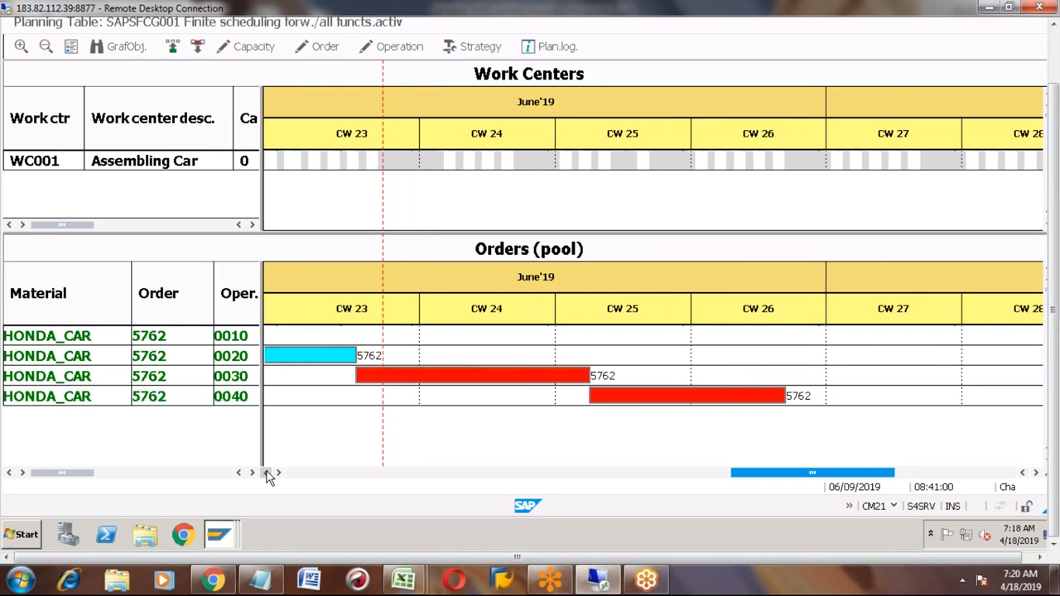
{"action": "left_click", "coordinate": [266, 475]}
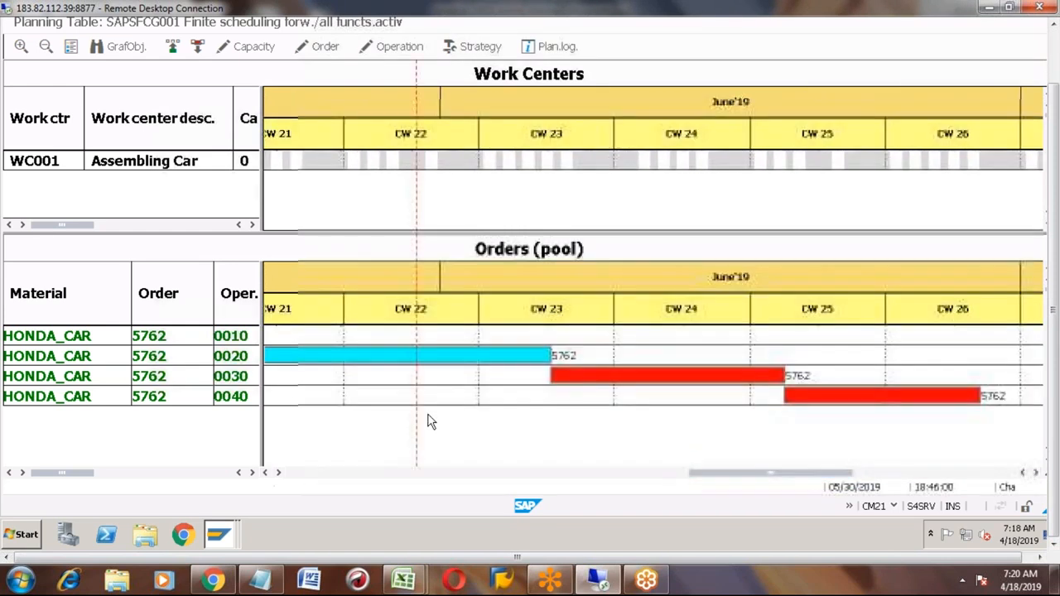
Glance at the capacity planning notes in Excel, then return to SAP's Create Planned Order: Stock order session
{"action": "key", "text": "alt+Tab"}
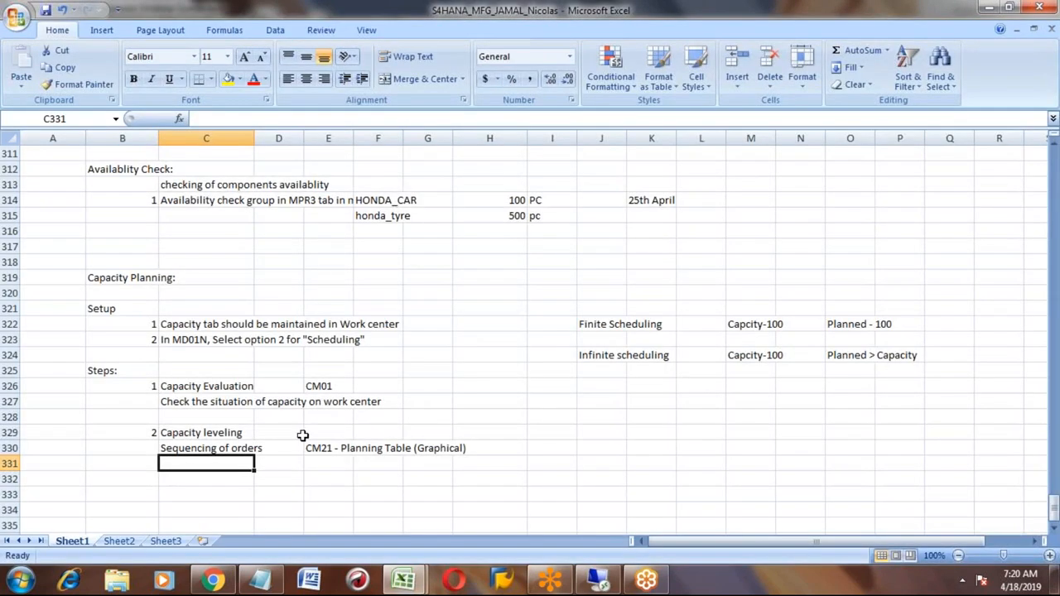
{"action": "key", "text": "alt+Tab"}
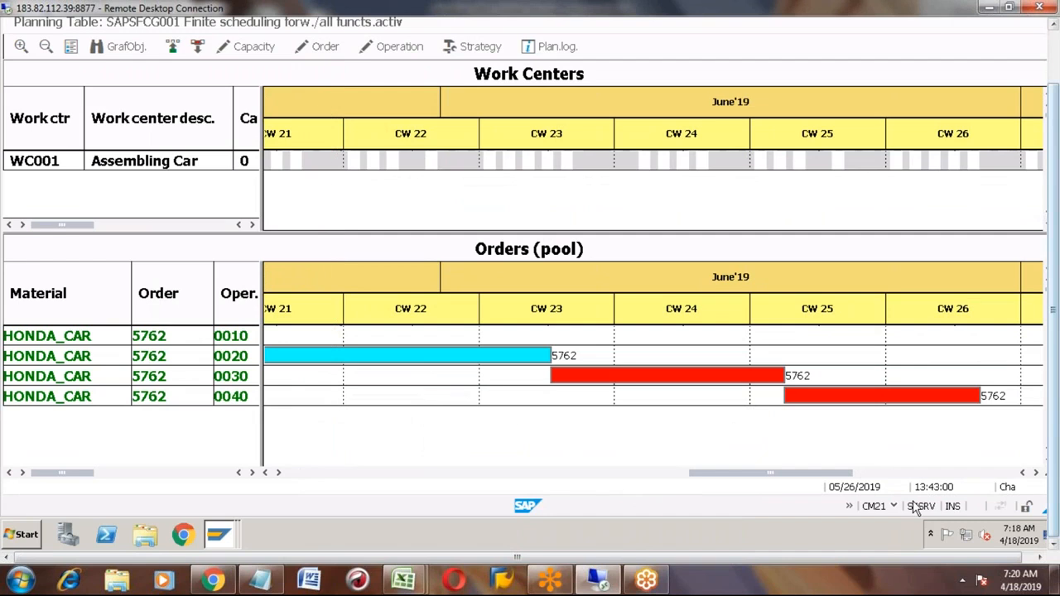
{"action": "left_click", "coordinate": [222, 535]}
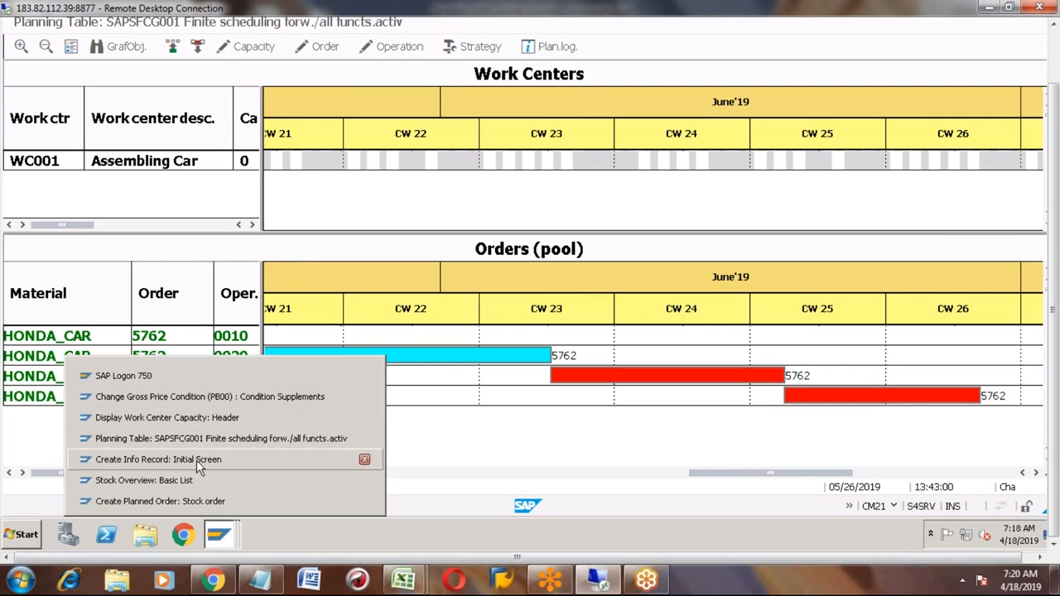
{"action": "left_click", "coordinate": [189, 502]}
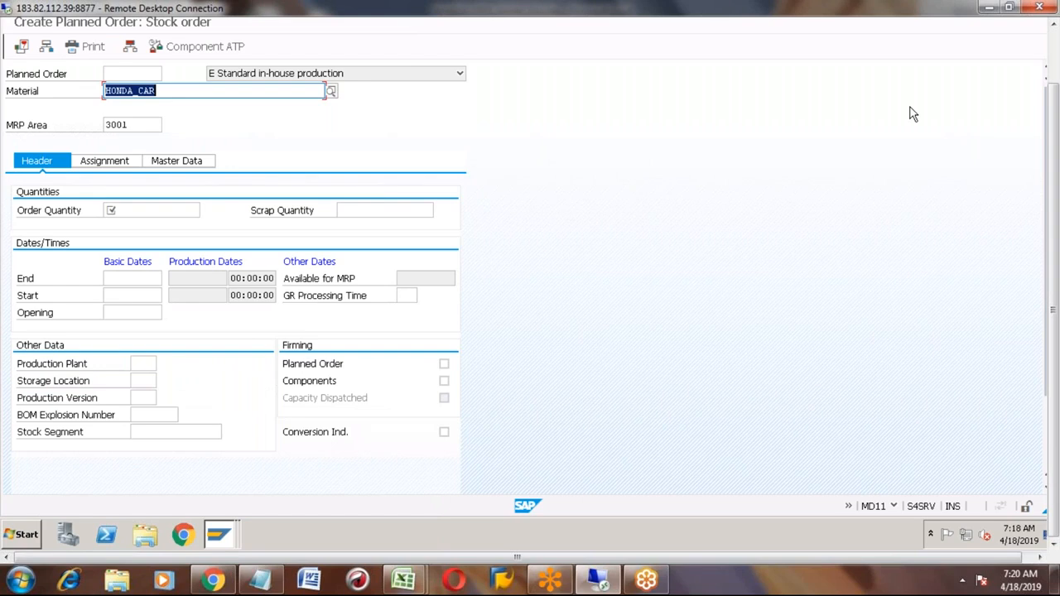
{"action": "left_click", "coordinate": [1053, 54]}
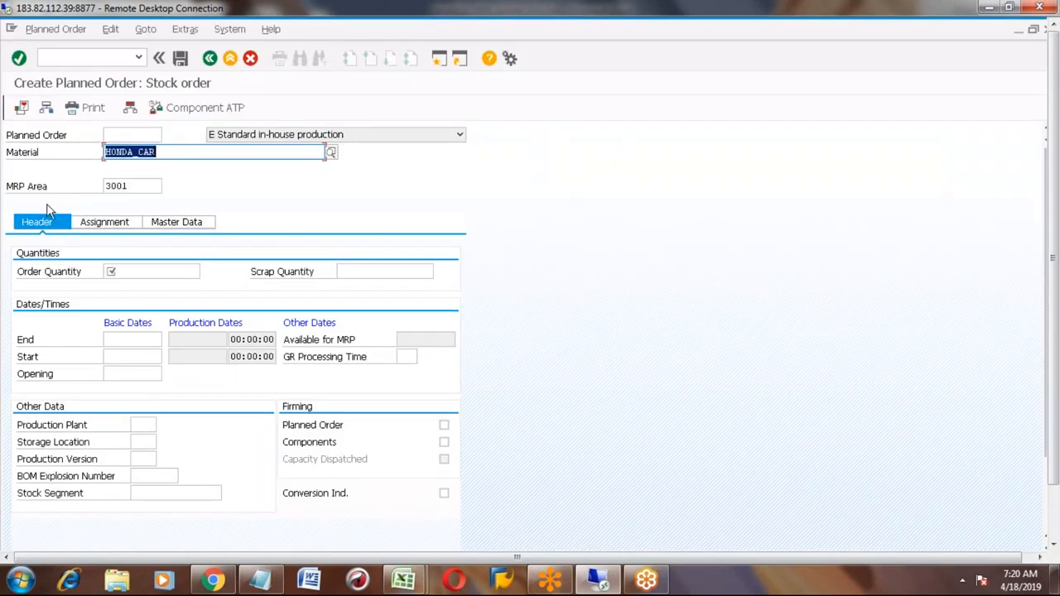
Give the HONDA_CAR planned order a quantity of 50, basic end date 04/25/2019 and start date 04/18/2019, and validate the entries
{"action": "left_click", "coordinate": [120, 272]}
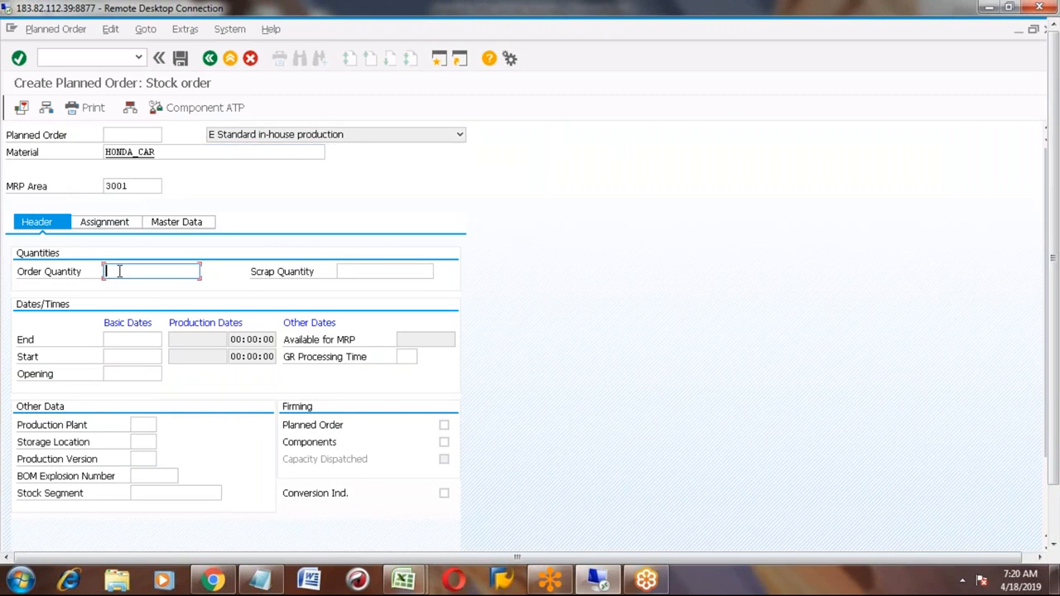
{"action": "type", "text": "50"}
{"action": "left_click", "coordinate": [127, 337]}
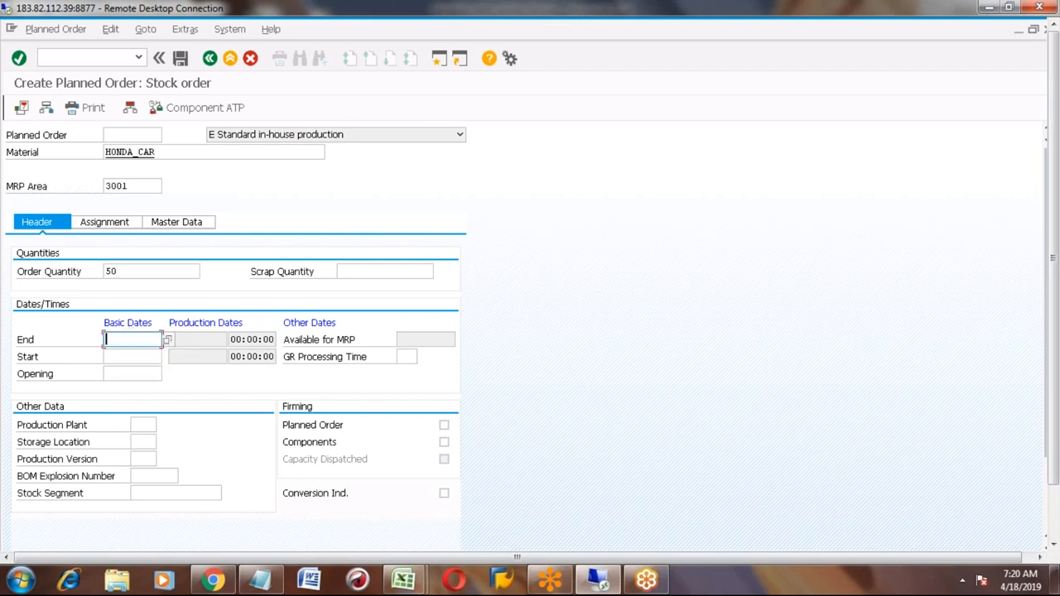
{"action": "left_click", "coordinate": [167, 338]}
{"action": "double_click", "coordinate": [234, 351]}
{"action": "left_click", "coordinate": [167, 359]}
{"action": "left_click", "coordinate": [167, 359]}
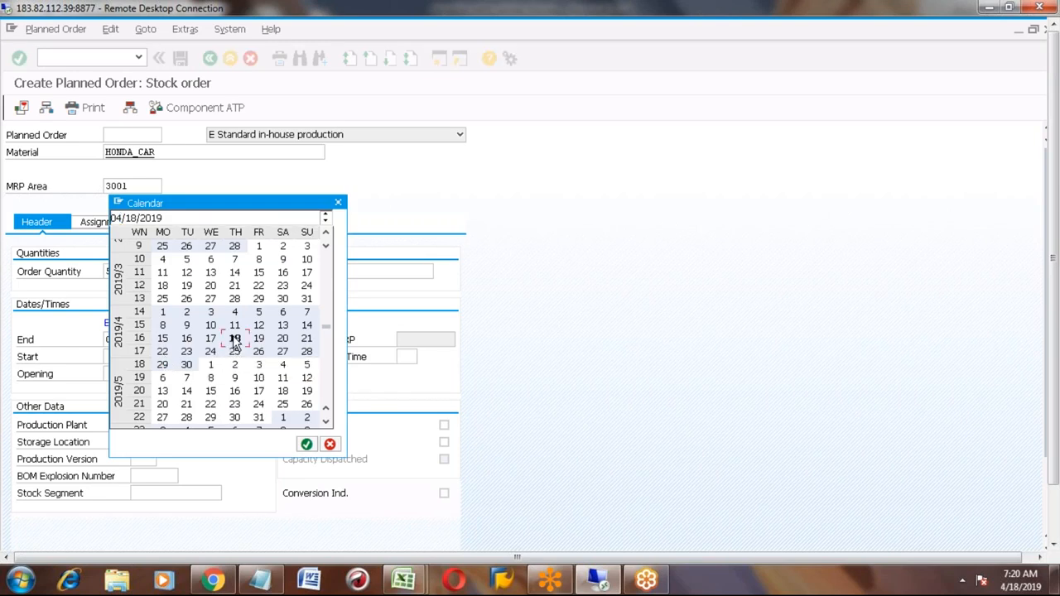
{"action": "double_click", "coordinate": [234, 338]}
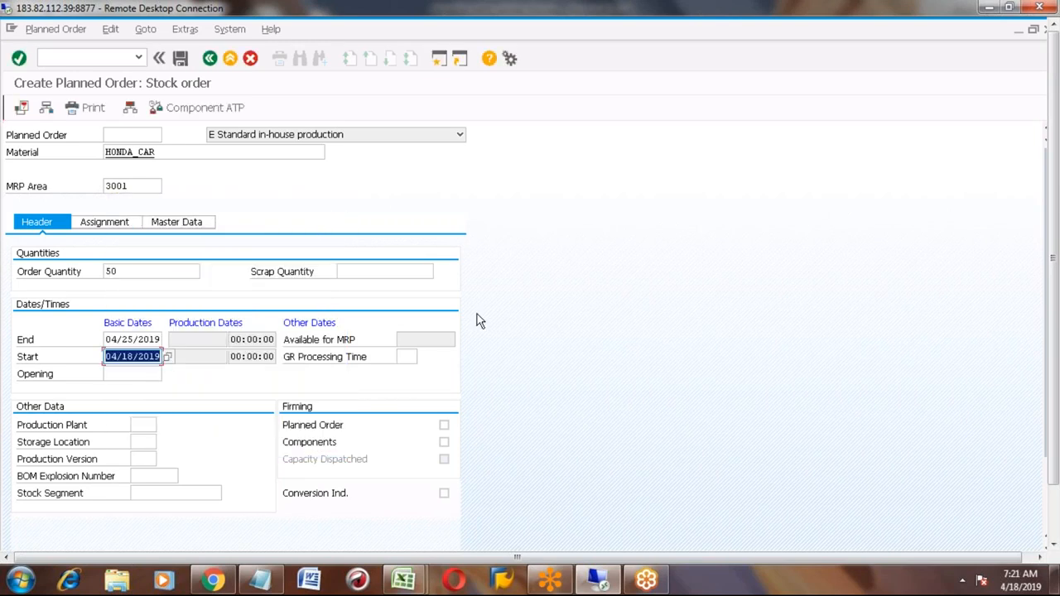
{"action": "key", "text": "Return"}
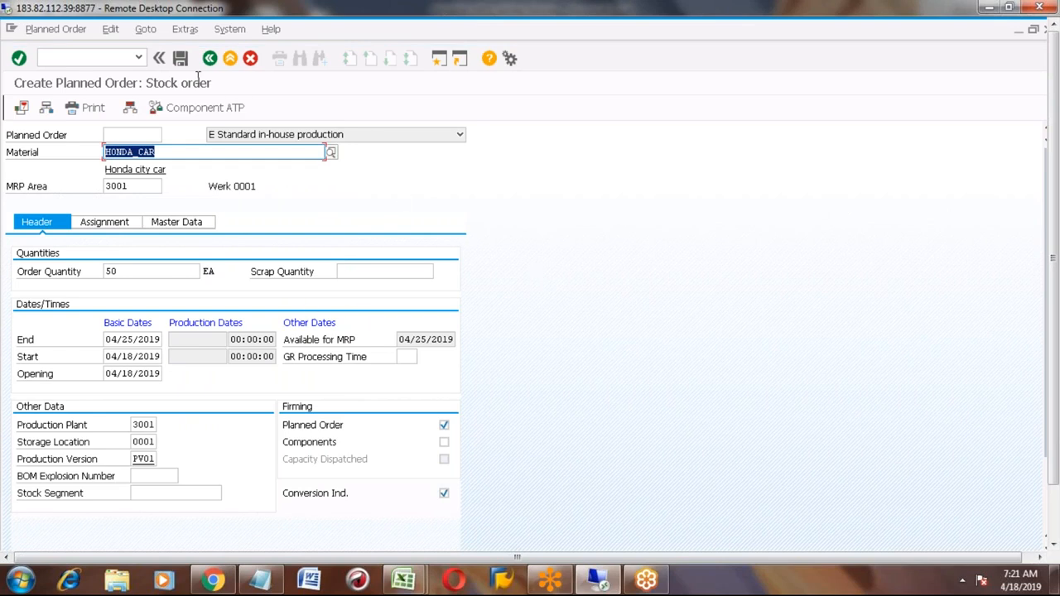
Save the HONDA_CAR planned order and open it in change mode
{"action": "left_click", "coordinate": [181, 60]}
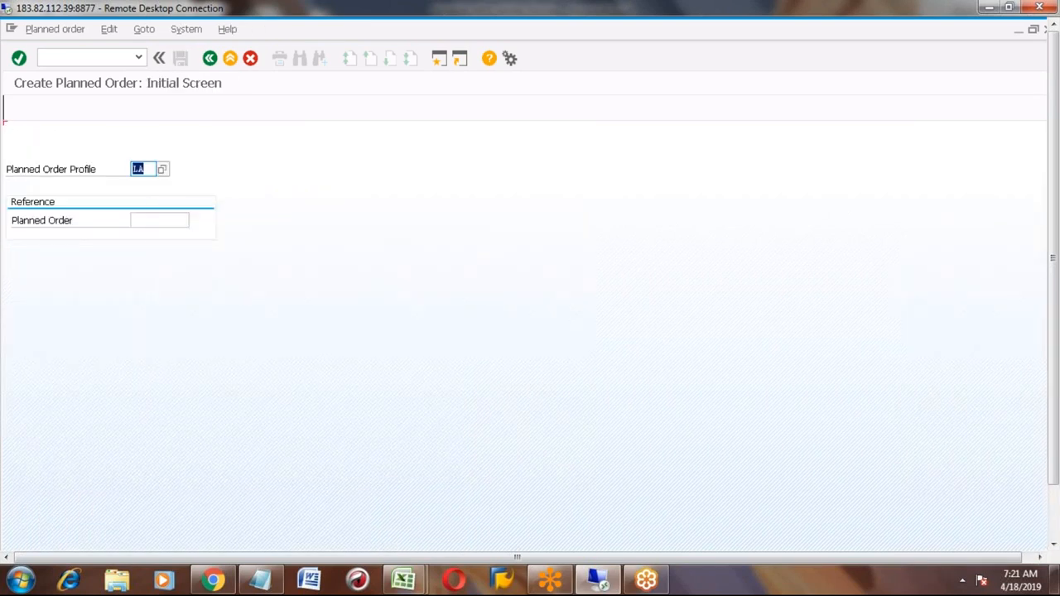
{"action": "left_click", "coordinate": [47, 30]}
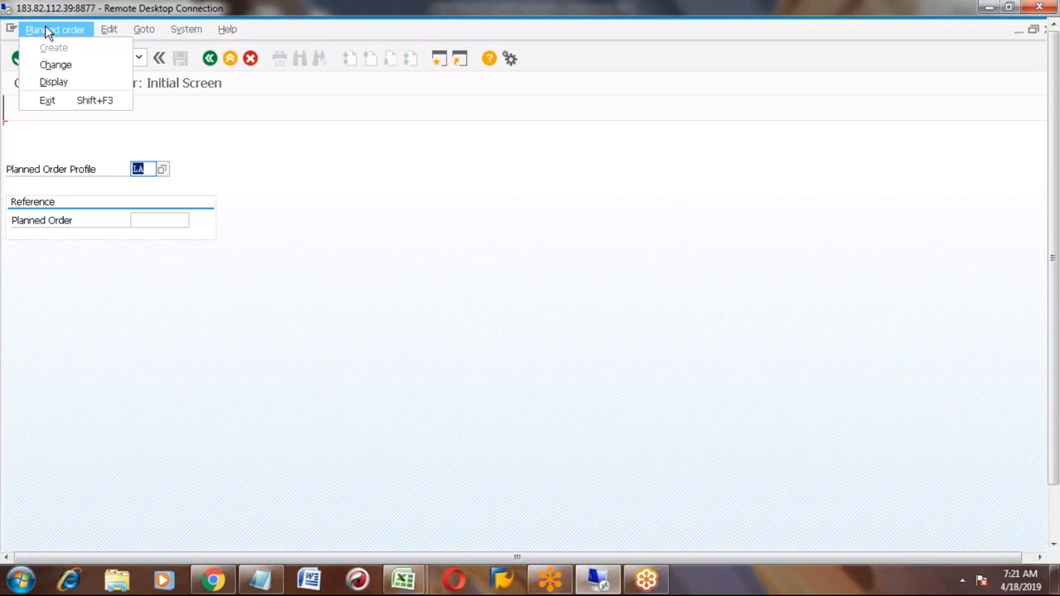
{"action": "left_click", "coordinate": [58, 65]}
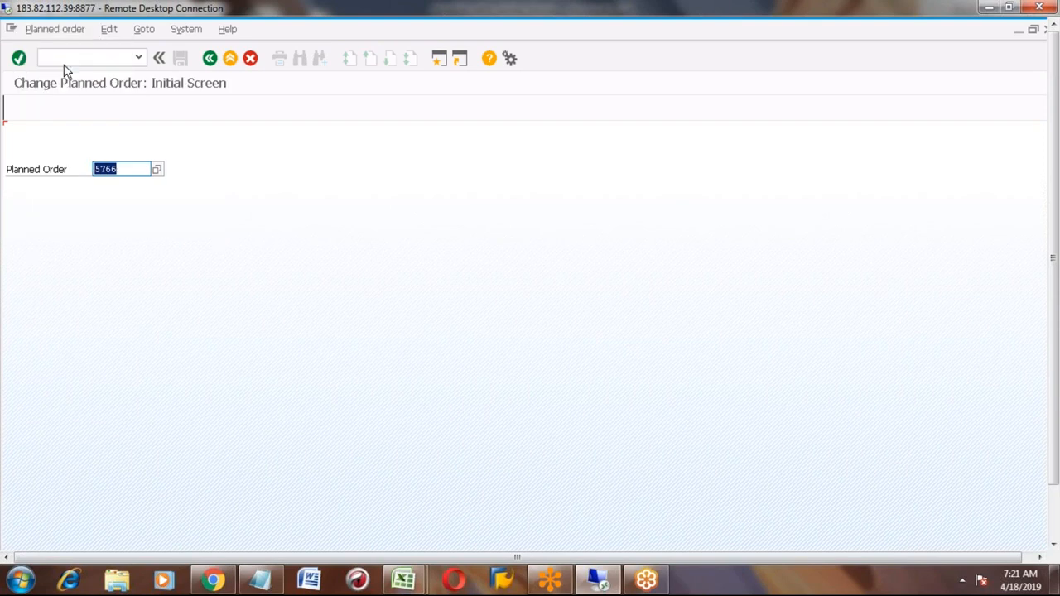
{"action": "key", "text": "Return"}
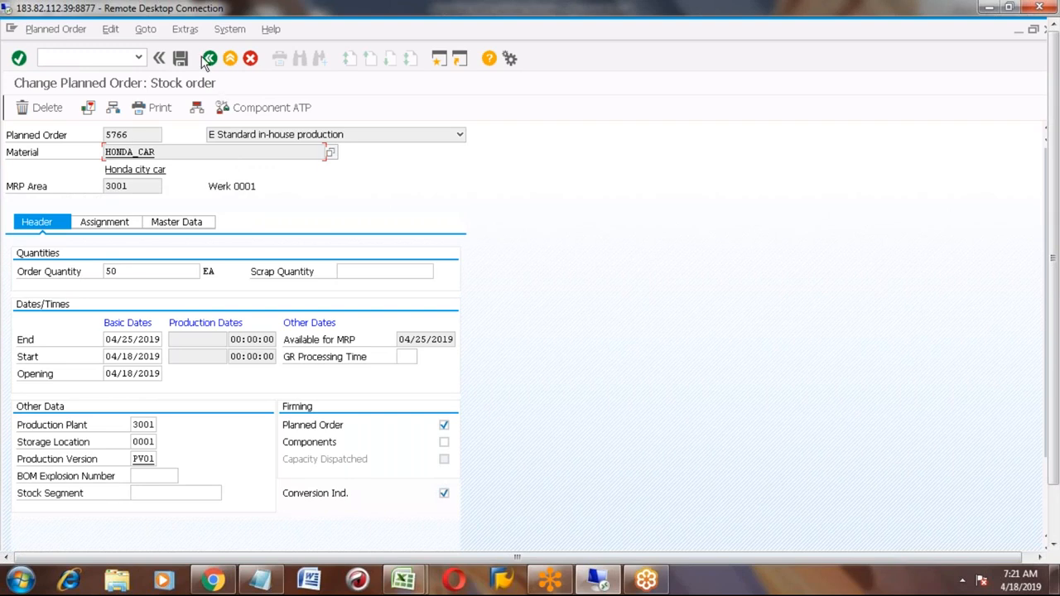
{"action": "left_click", "coordinate": [133, 135]}
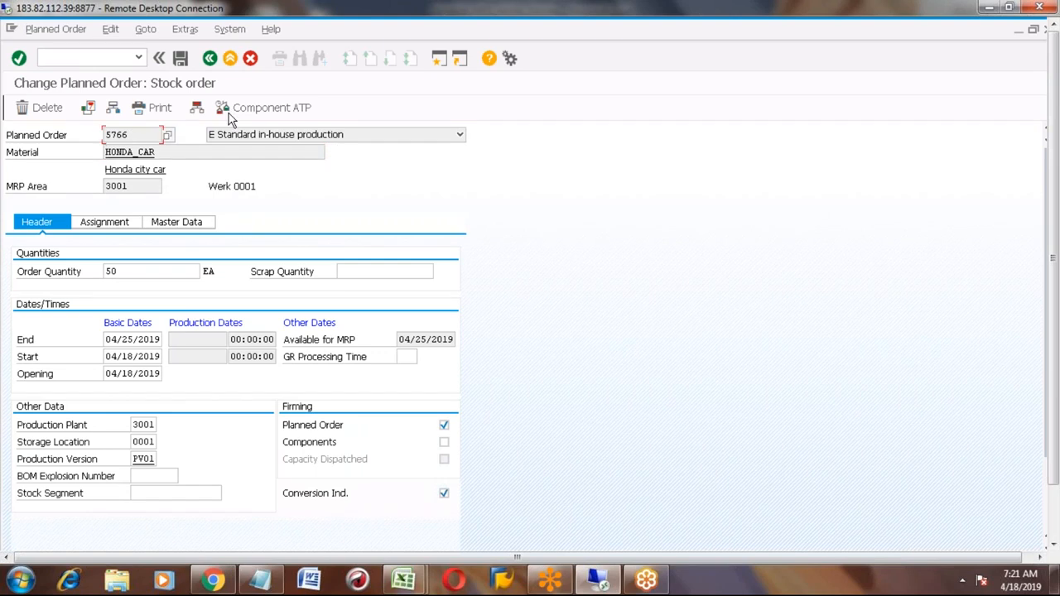
Leave the planned order and switch to the session with the SAPSFCG001 planning table
{"action": "left_click", "coordinate": [210, 58]}
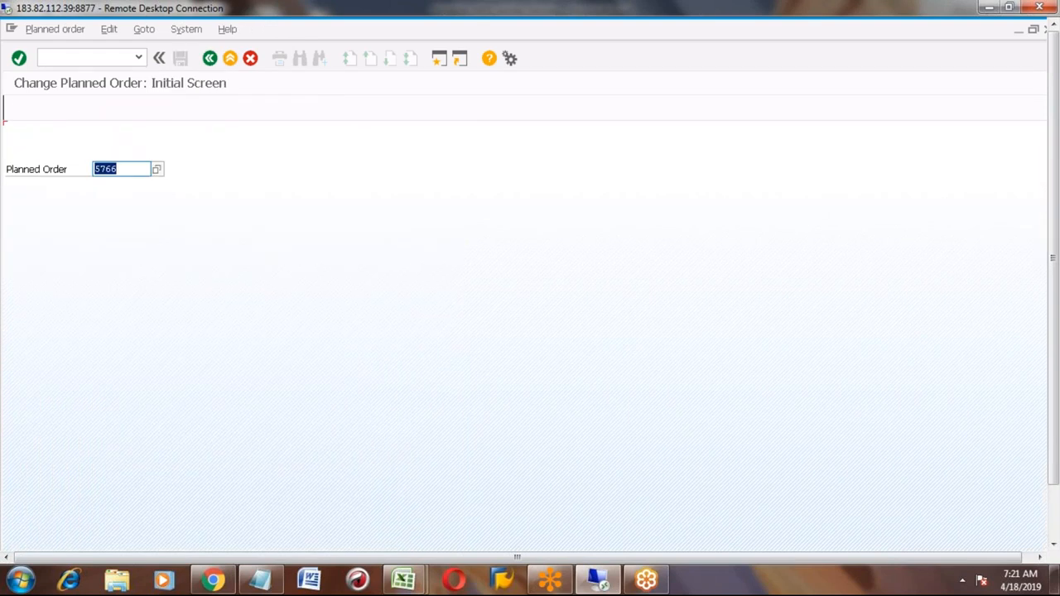
{"action": "left_click", "coordinate": [210, 58]}
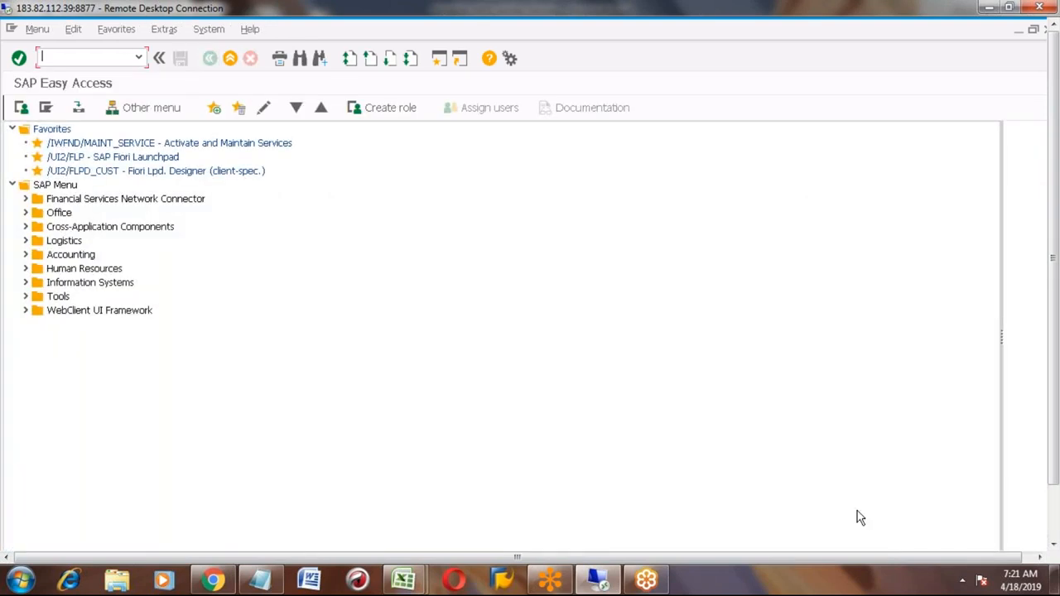
{"action": "left_click", "coordinate": [1054, 530]}
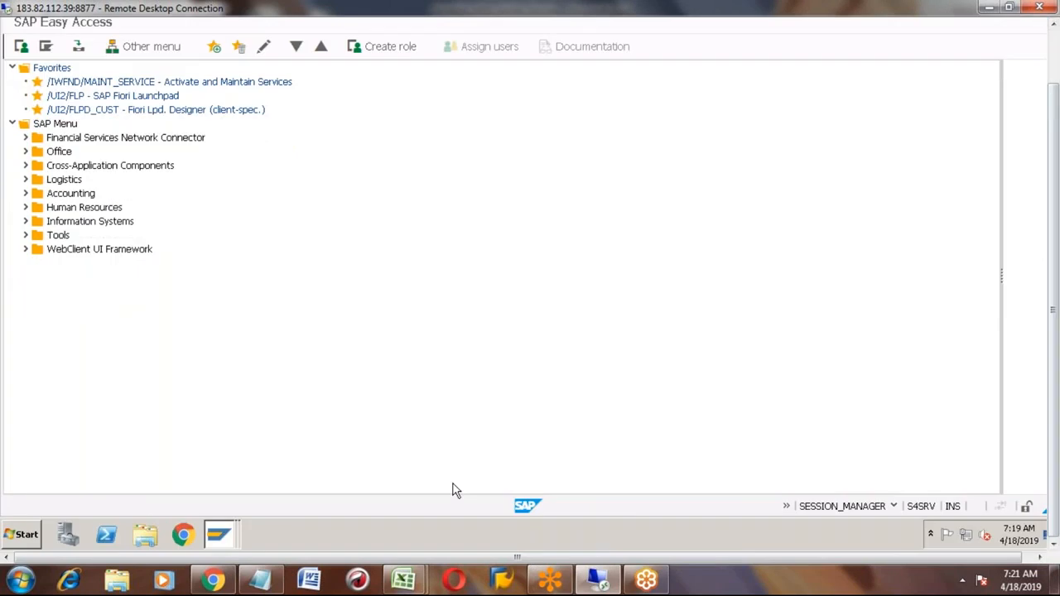
{"action": "left_click", "coordinate": [222, 536]}
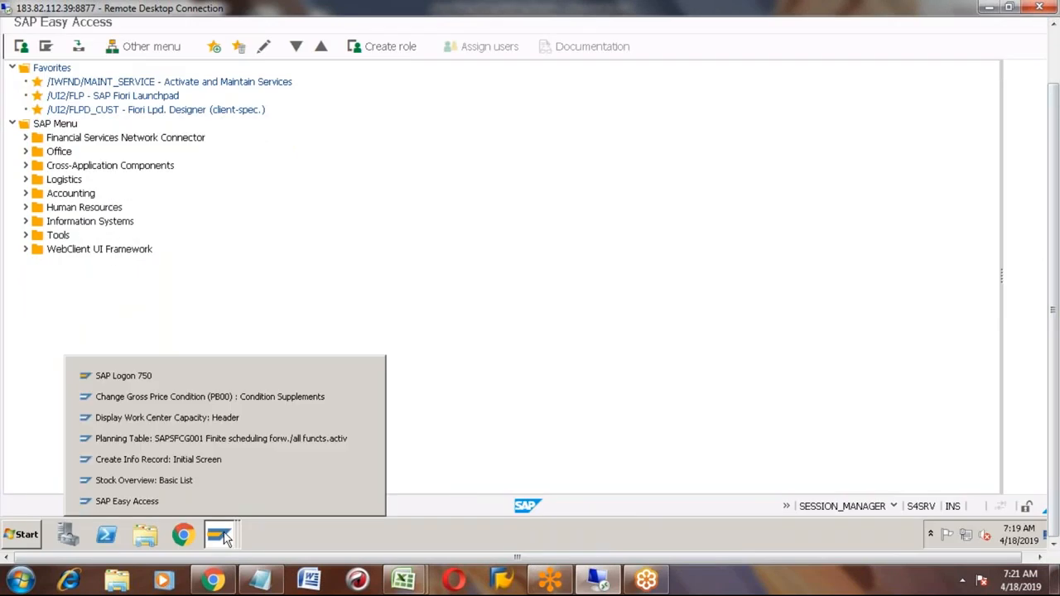
{"action": "left_click", "coordinate": [168, 419]}
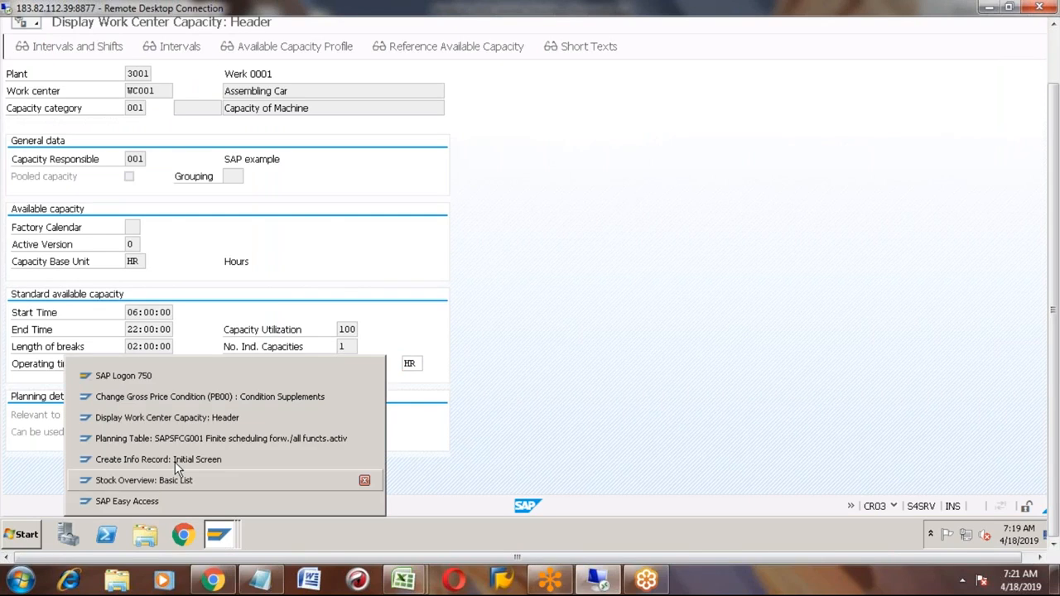
{"action": "left_click", "coordinate": [183, 440]}
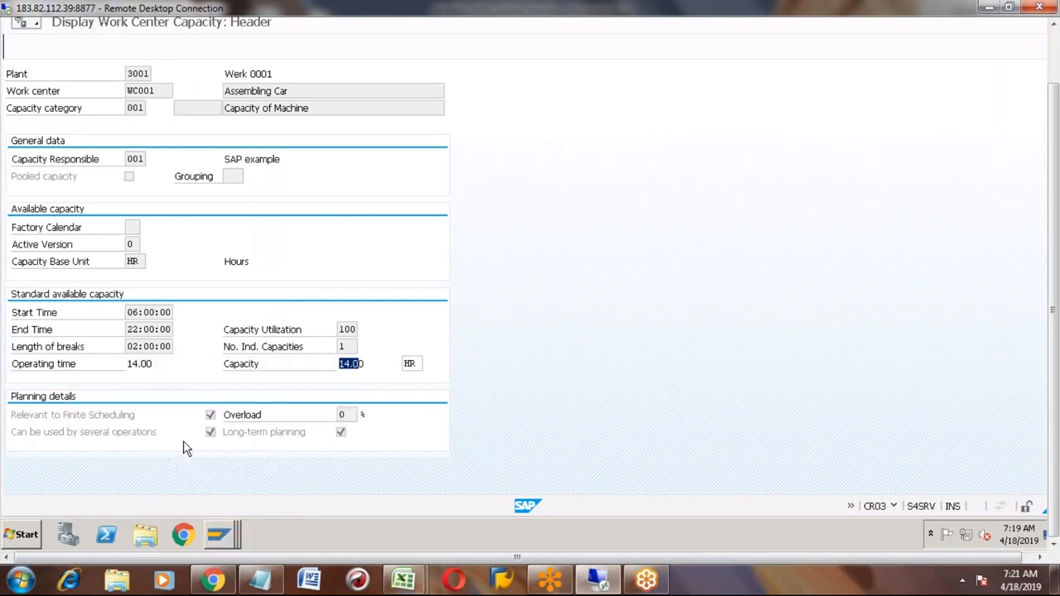
{"action": "left_click", "coordinate": [1054, 46]}
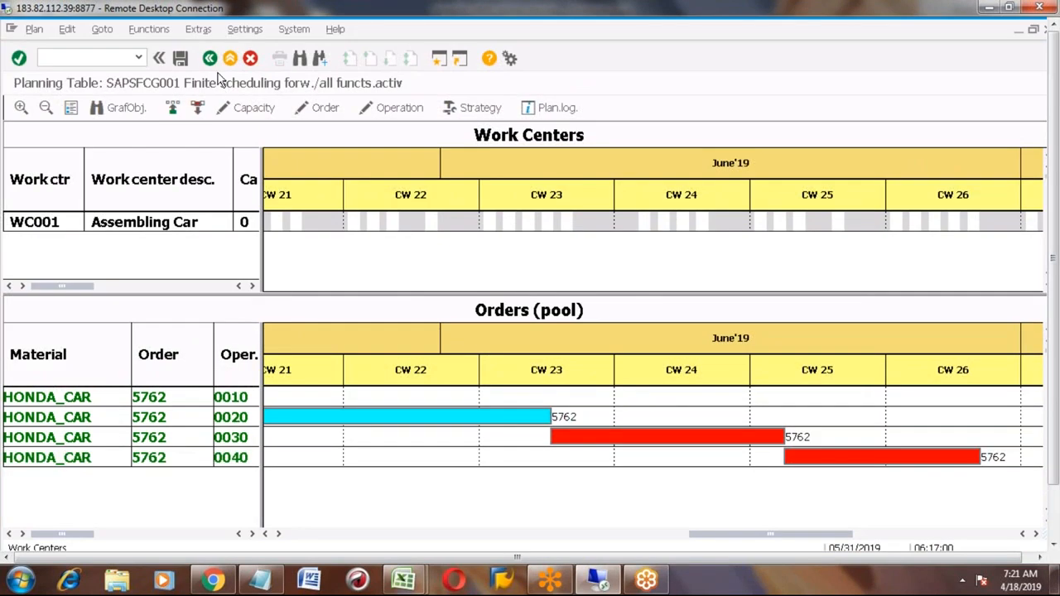
Reload the CM21 graphical planning table for work center WC001 in plant 3001 and return to the SAP menu
{"action": "left_click", "coordinate": [210, 59]}
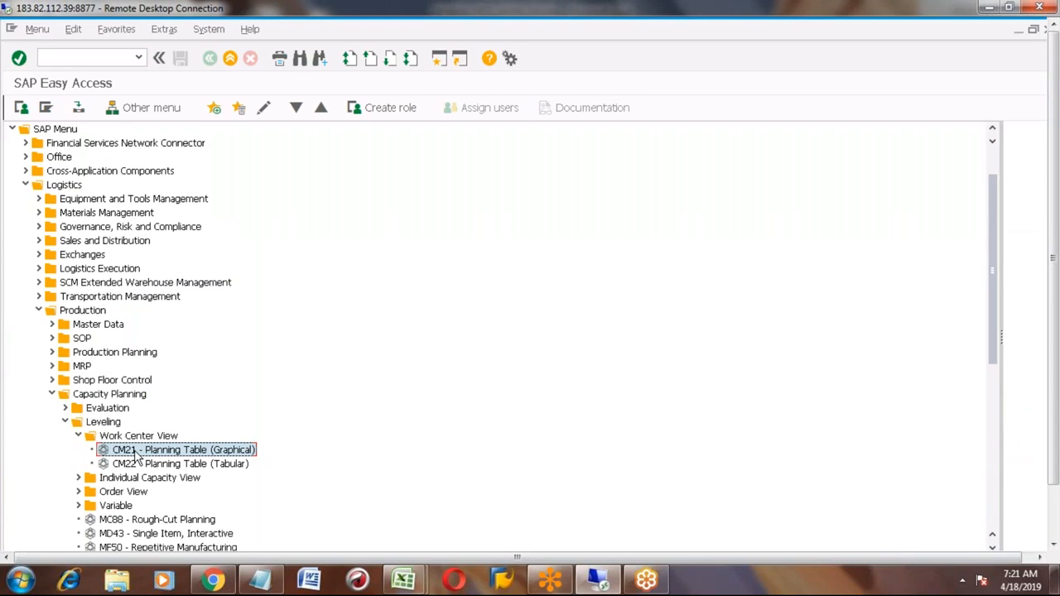
{"action": "double_click", "coordinate": [135, 454]}
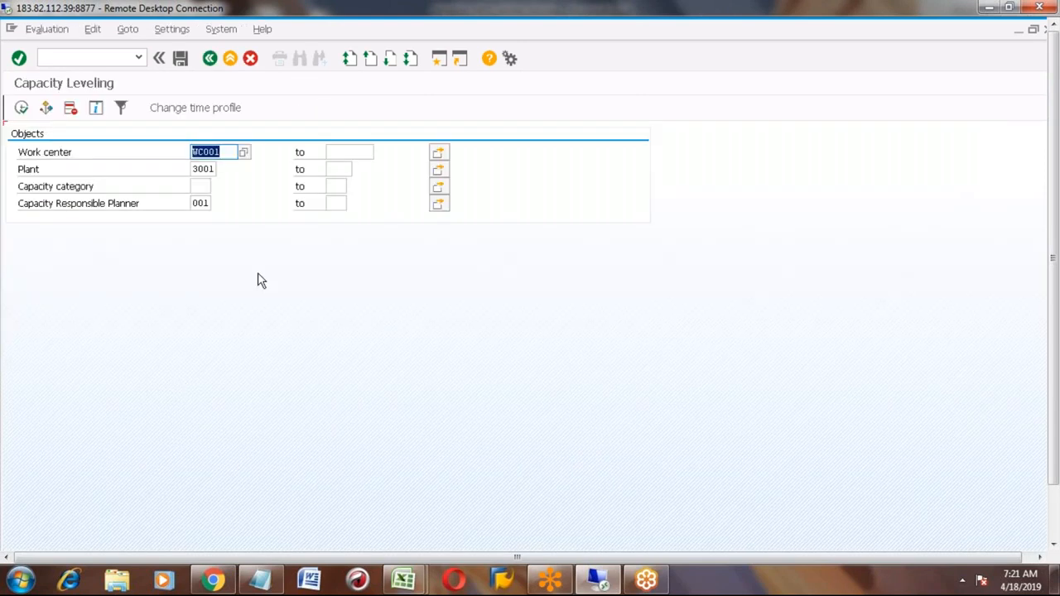
{"action": "left_click", "coordinate": [22, 108]}
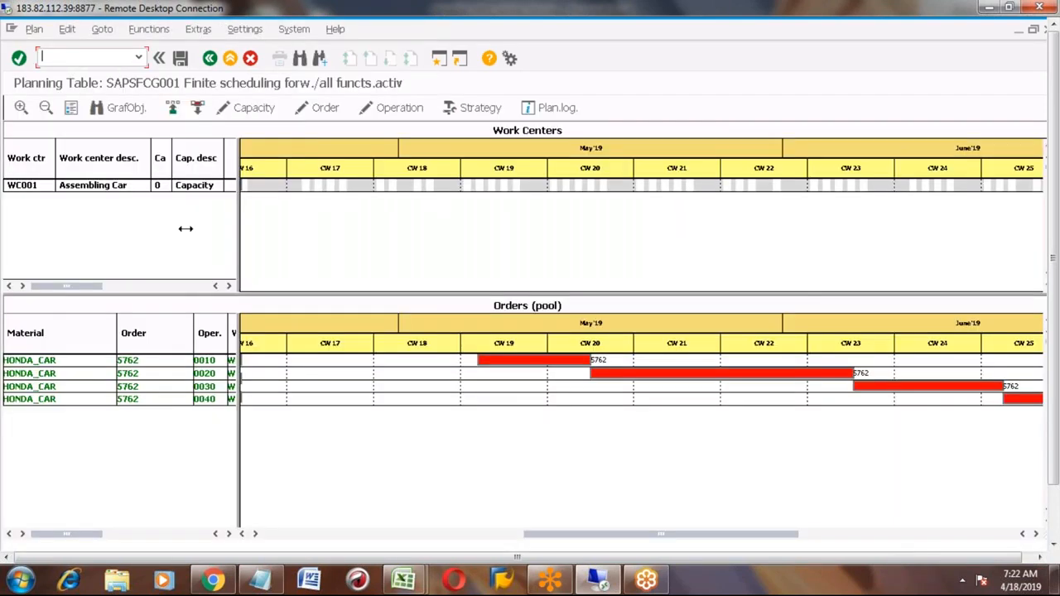
{"action": "left_click", "coordinate": [210, 55]}
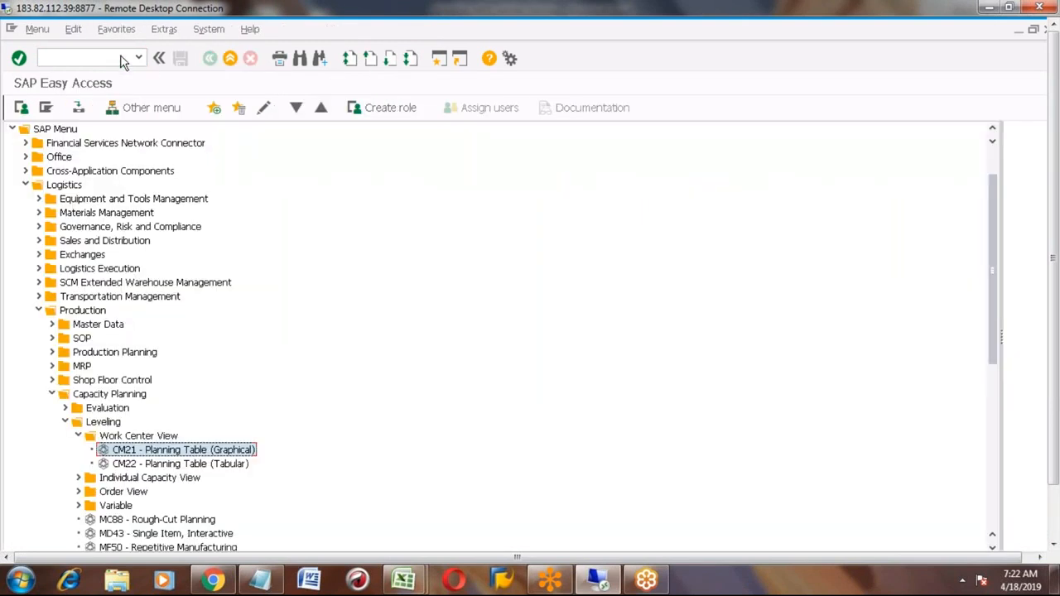
Run detailed scheduling on the new HONDA_CAR planned order in transaction MD12, save it and return to the SAP menu
{"action": "left_click", "coordinate": [108, 57]}
{"action": "type", "text": "md12"}
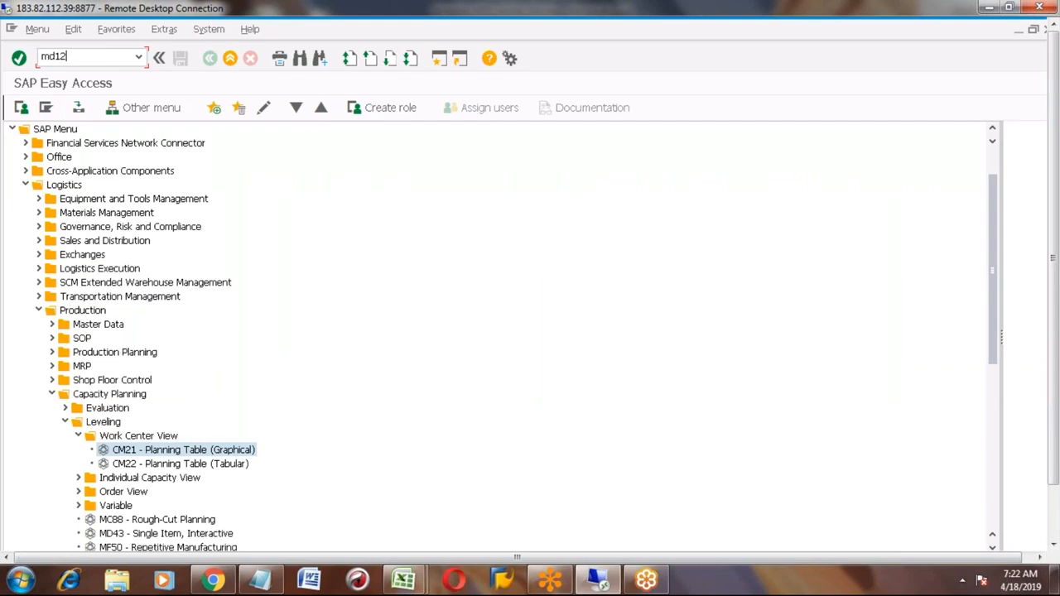
{"action": "key", "text": "Return"}
{"action": "key", "text": "Return"}
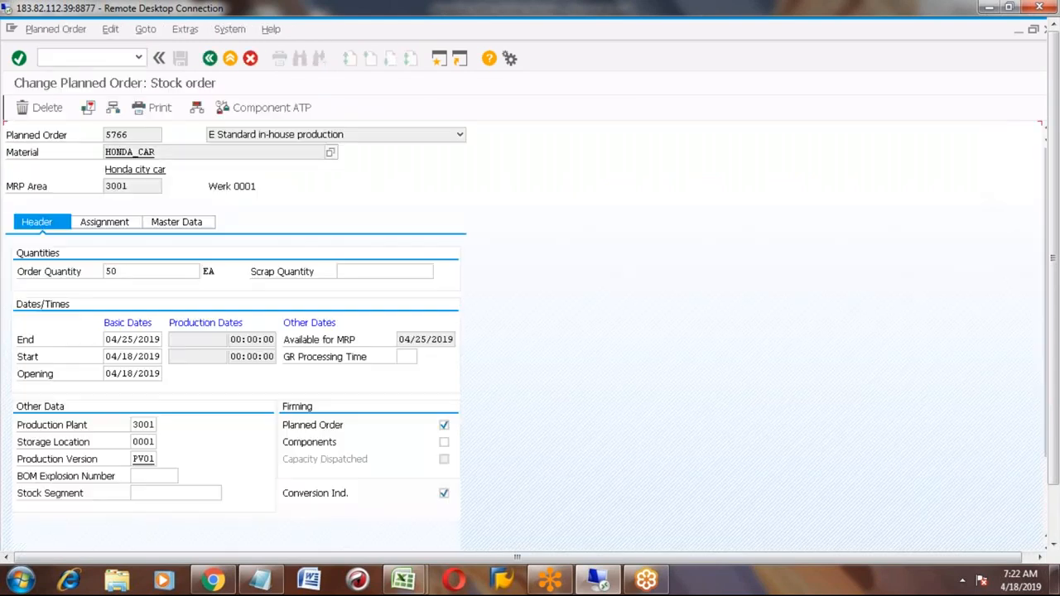
{"action": "left_click", "coordinate": [87, 109]}
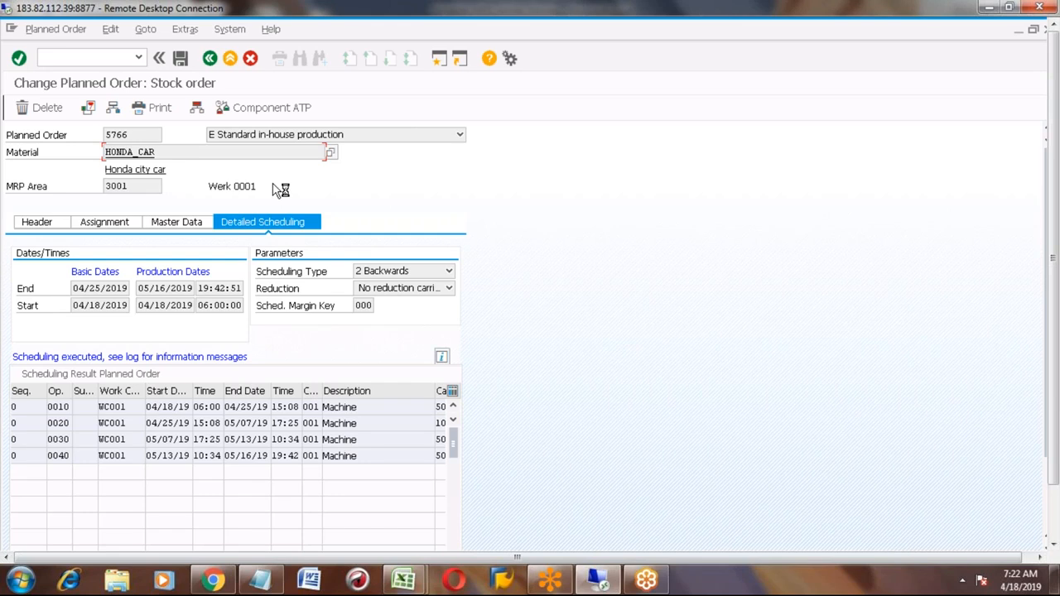
{"action": "left_click", "coordinate": [182, 60]}
{"action": "left_click", "coordinate": [209, 60]}
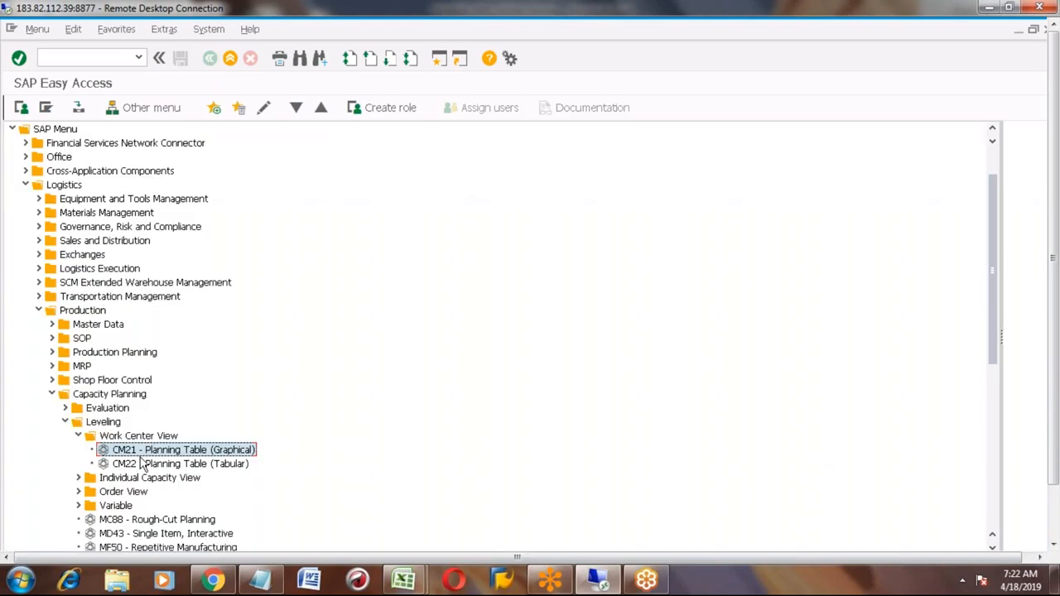
Run the CM21 graphical planning table for work center WC001 and select operation rows of both HONDA_CAR orders in the orders pool
{"action": "double_click", "coordinate": [139, 451]}
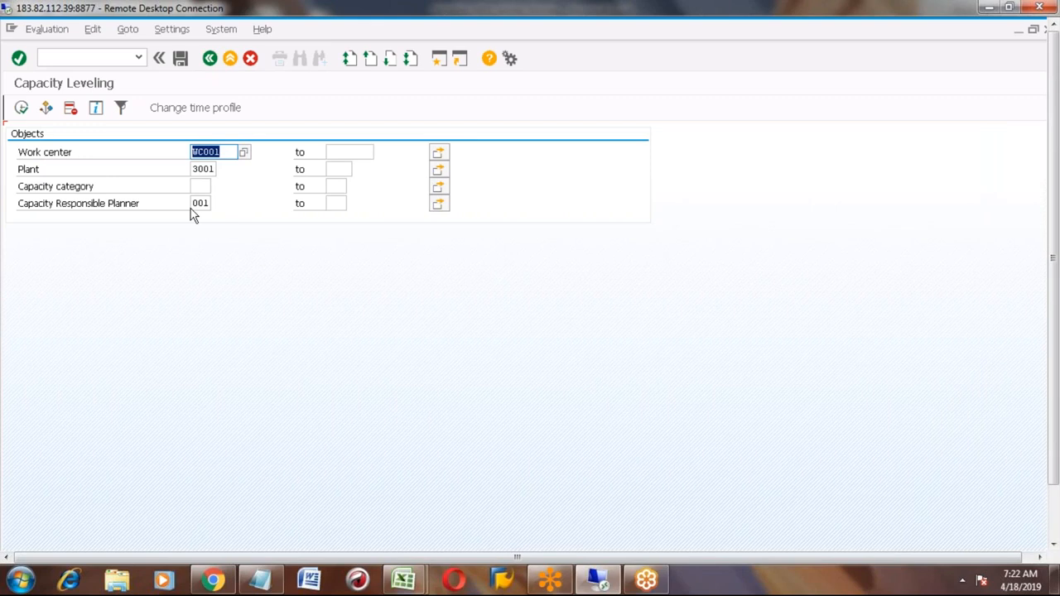
{"action": "left_click", "coordinate": [22, 109]}
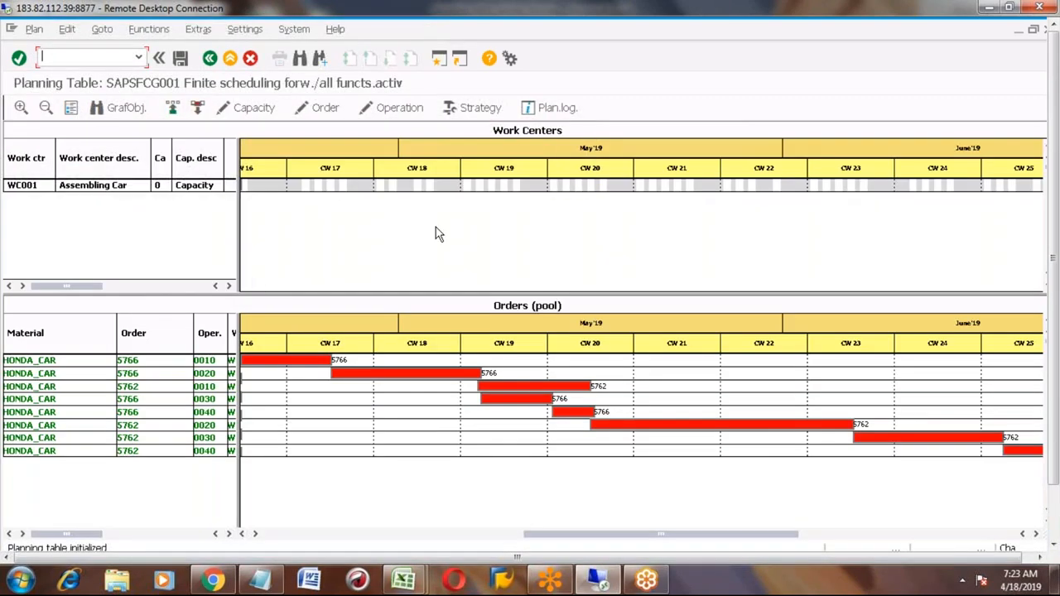
{"action": "left_click", "coordinate": [127, 364]}
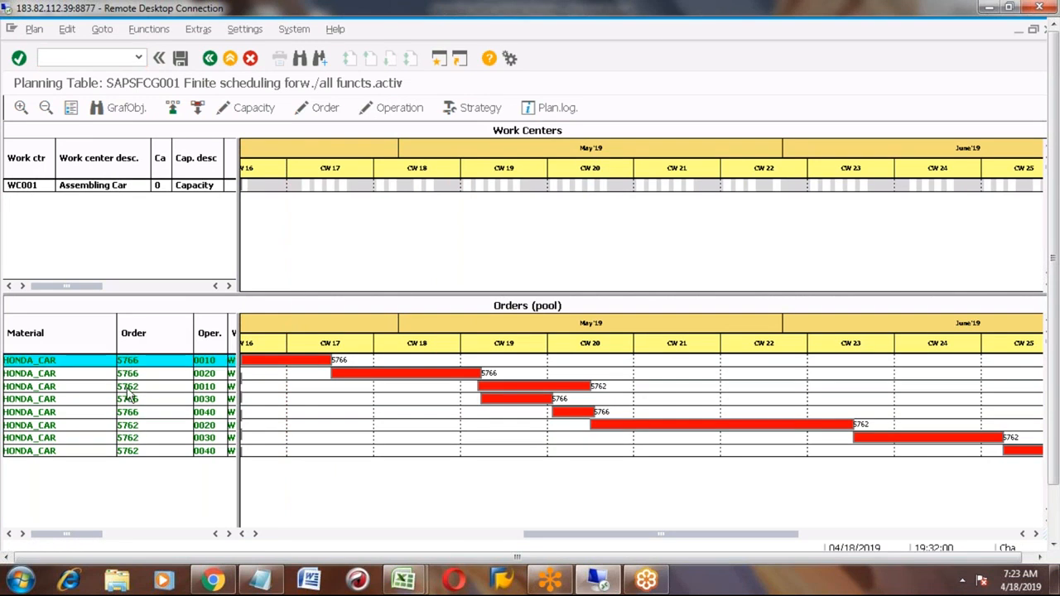
{"action": "left_click", "coordinate": [126, 388]}
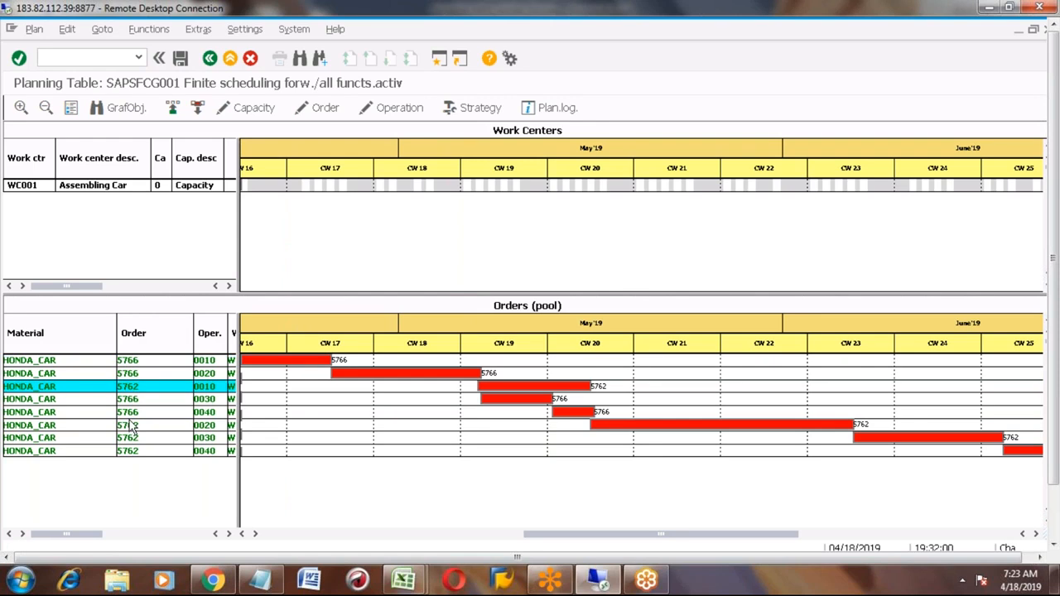
{"action": "left_click", "coordinate": [130, 424]}
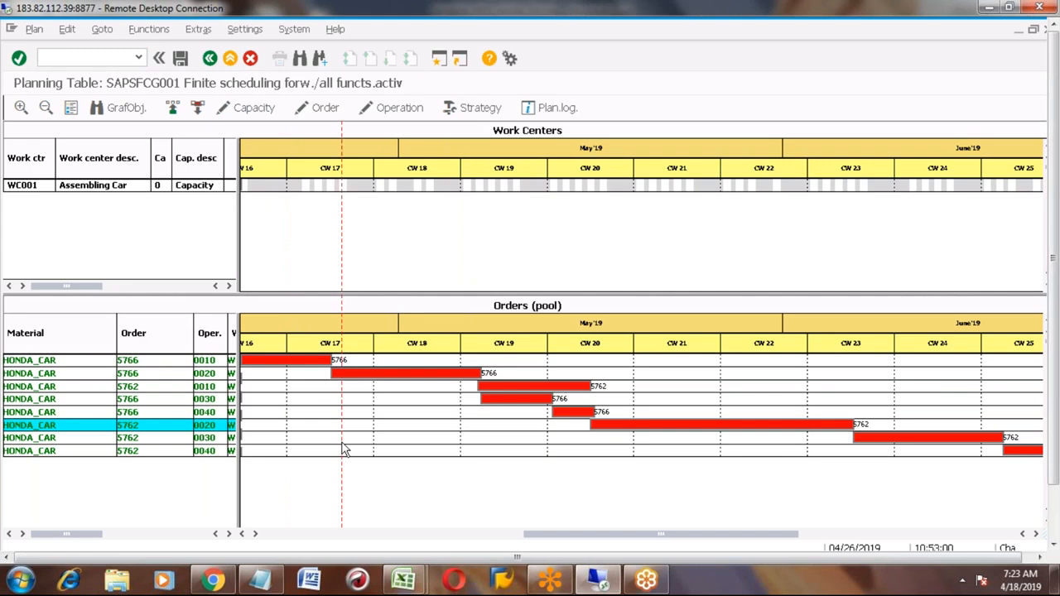
Compare the earlier order's operation 0010 bar with the new order's operation 0030 bar around CW 19, and leave the planning table
{"action": "left_click", "coordinate": [527, 389]}
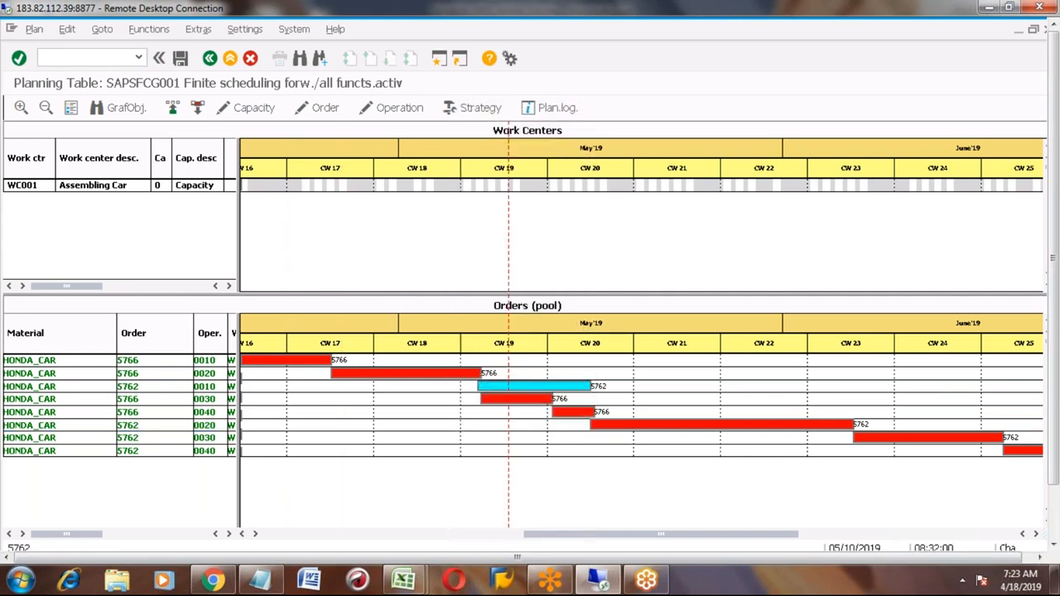
{"action": "left_click", "coordinate": [507, 398]}
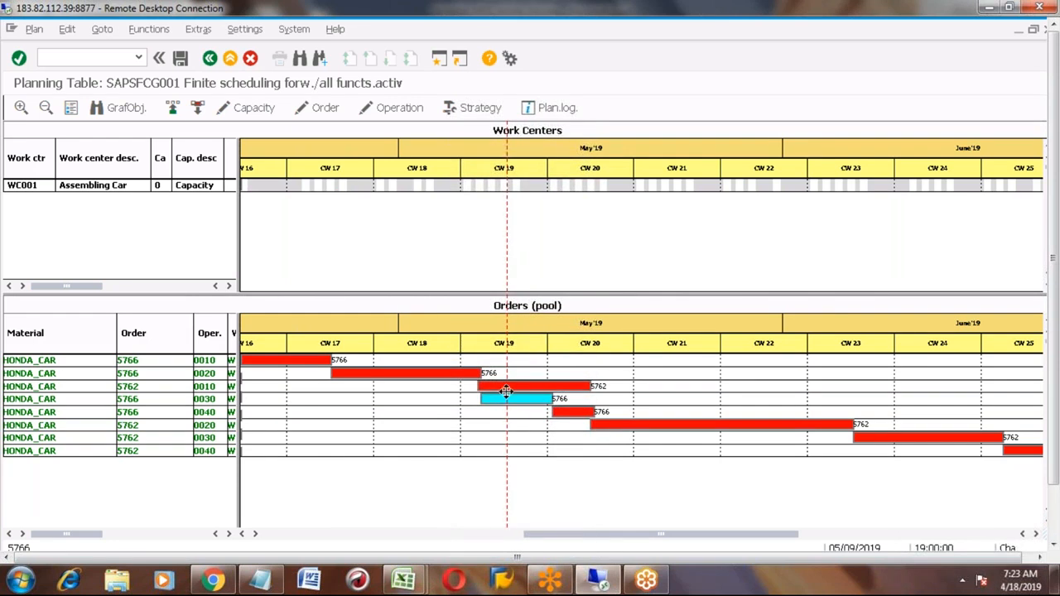
{"action": "left_click", "coordinate": [503, 385]}
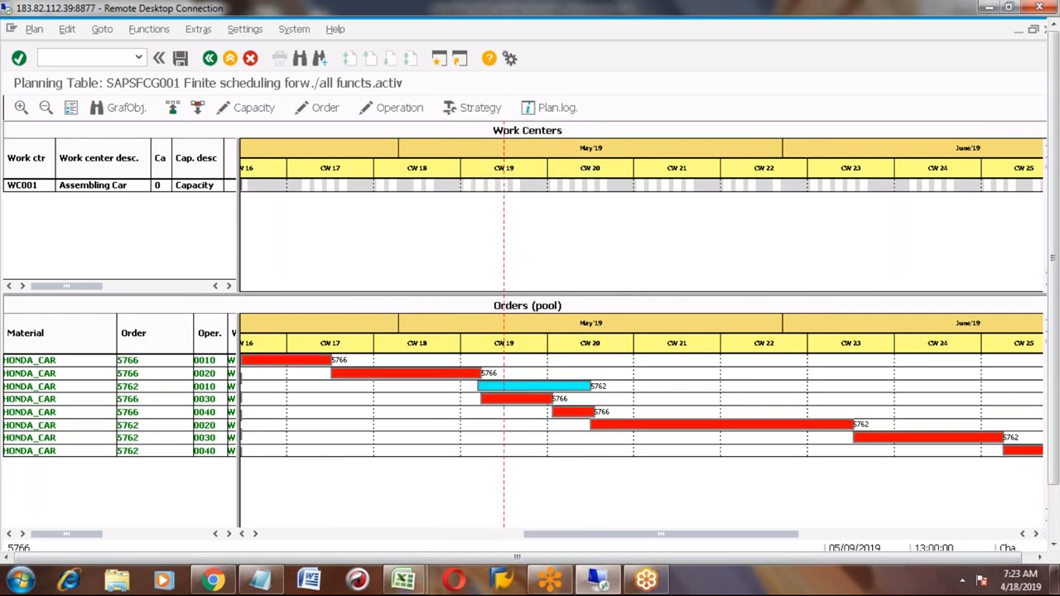
{"action": "left_click", "coordinate": [501, 398]}
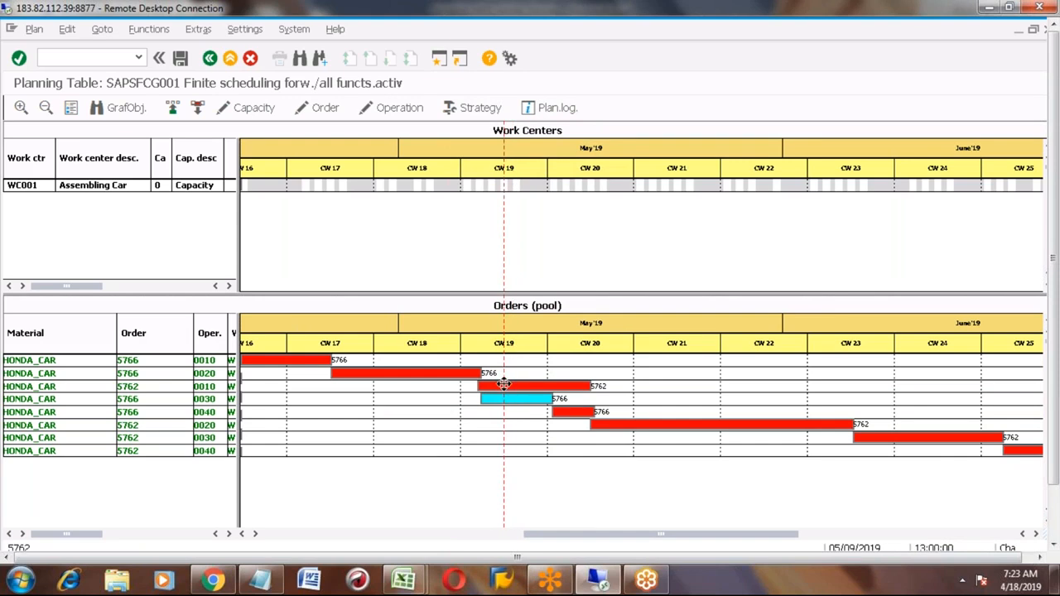
{"action": "left_click", "coordinate": [506, 386]}
{"action": "left_click", "coordinate": [506, 397]}
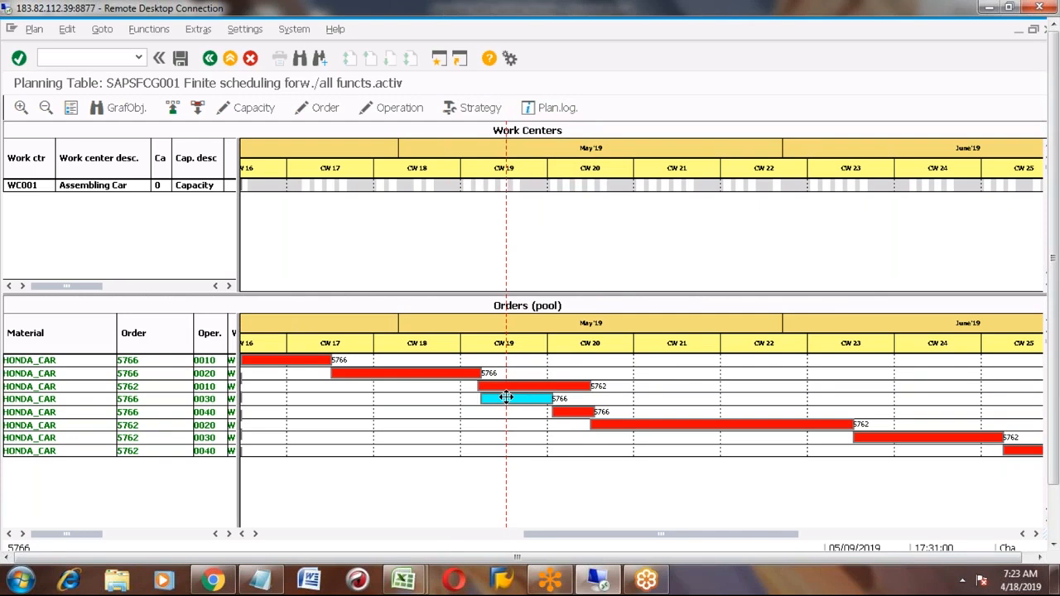
{"action": "left_click", "coordinate": [497, 385]}
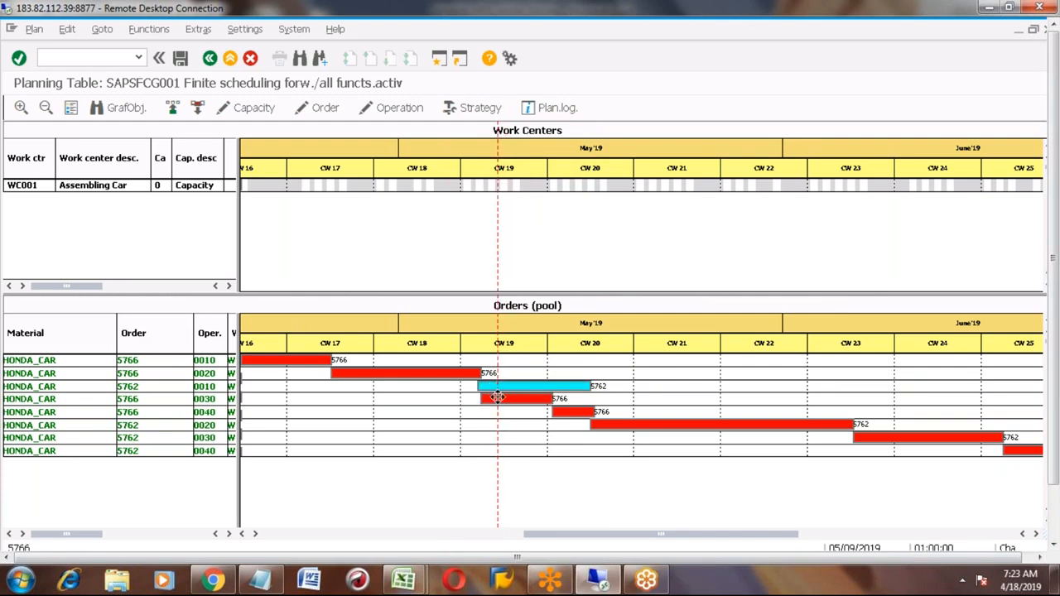
{"action": "left_click", "coordinate": [497, 397]}
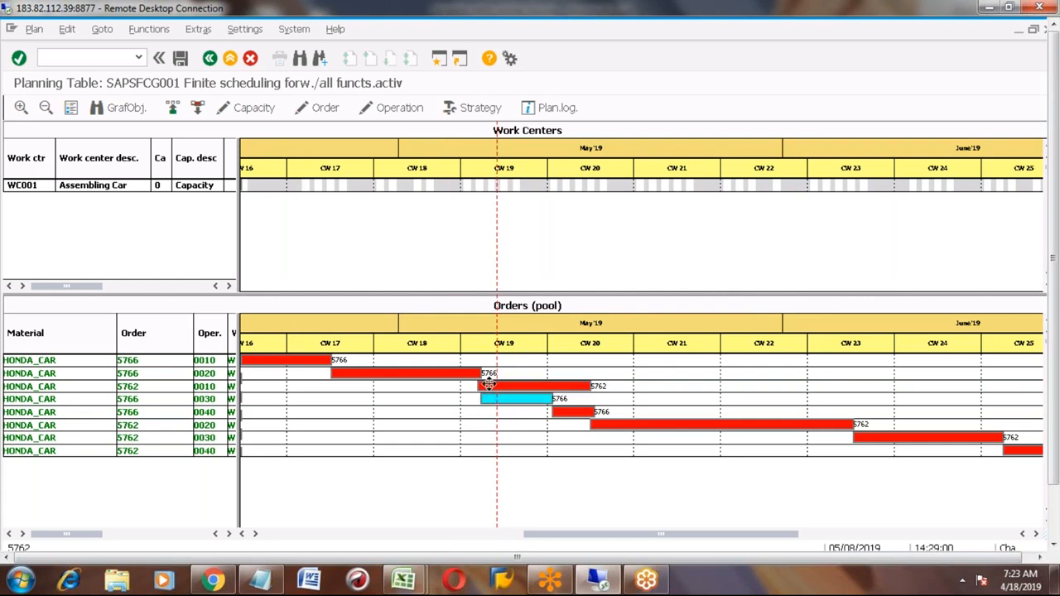
{"action": "left_click", "coordinate": [488, 383]}
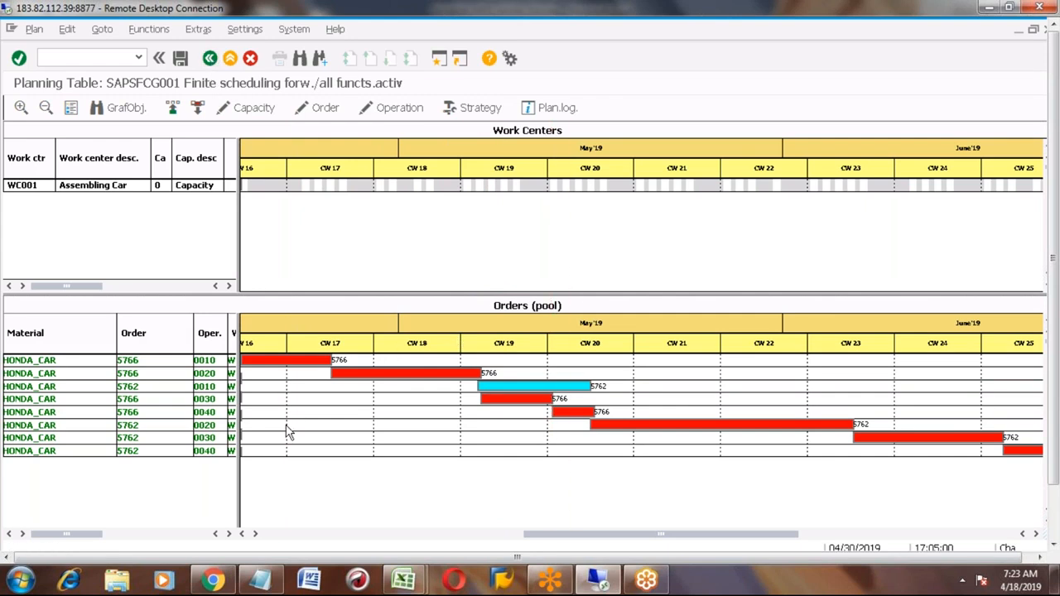
{"action": "left_click", "coordinate": [242, 535]}
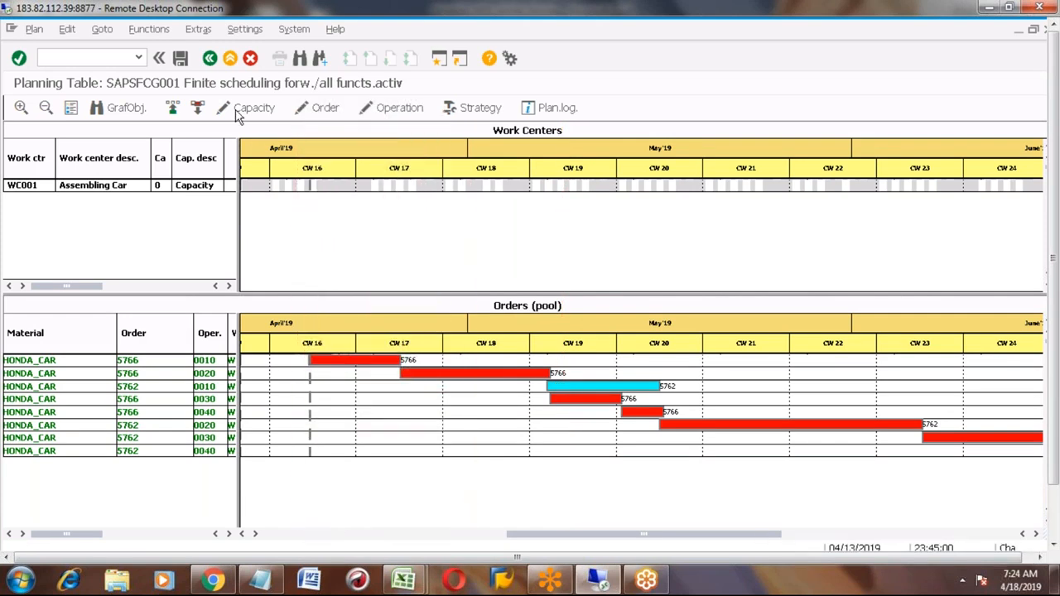
{"action": "left_click", "coordinate": [210, 59]}
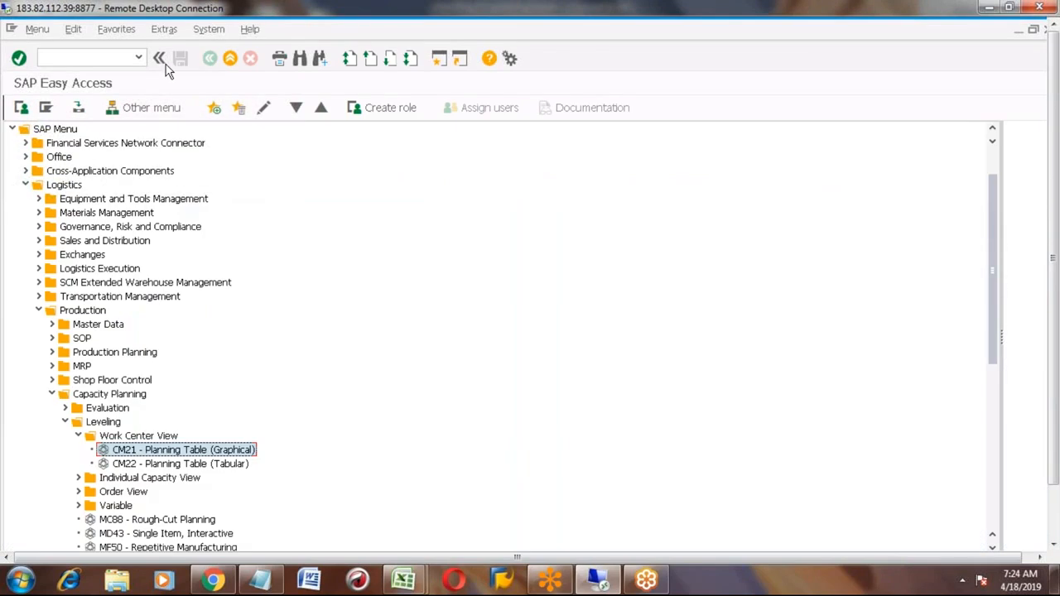
Run the CM01 capacity load evaluation for work center WC001 in plant 3001 and display its standard overview
{"action": "left_click", "coordinate": [65, 409]}
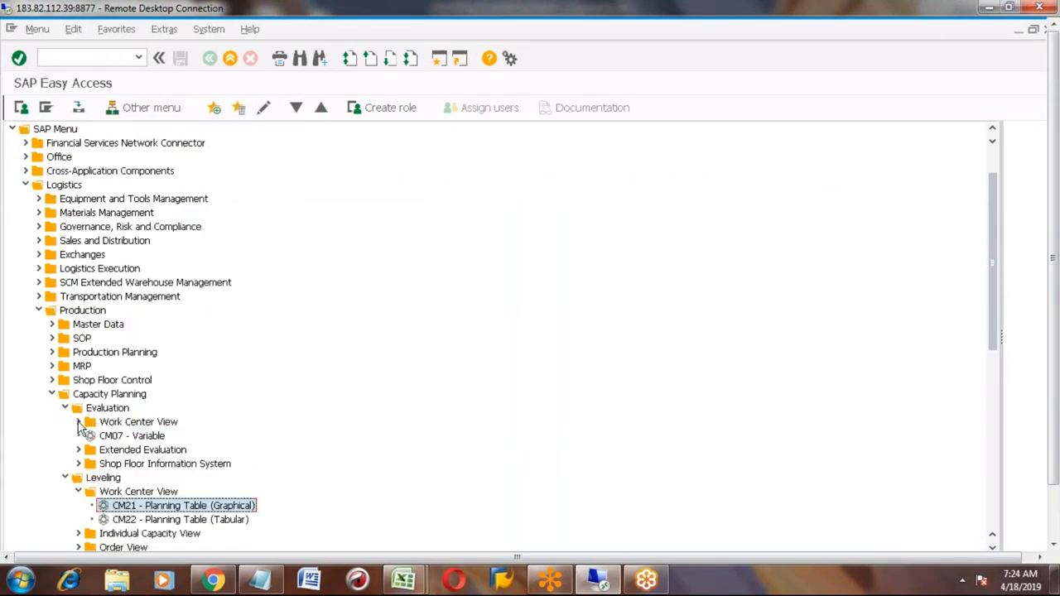
{"action": "left_click", "coordinate": [79, 424]}
{"action": "left_click", "coordinate": [127, 439]}
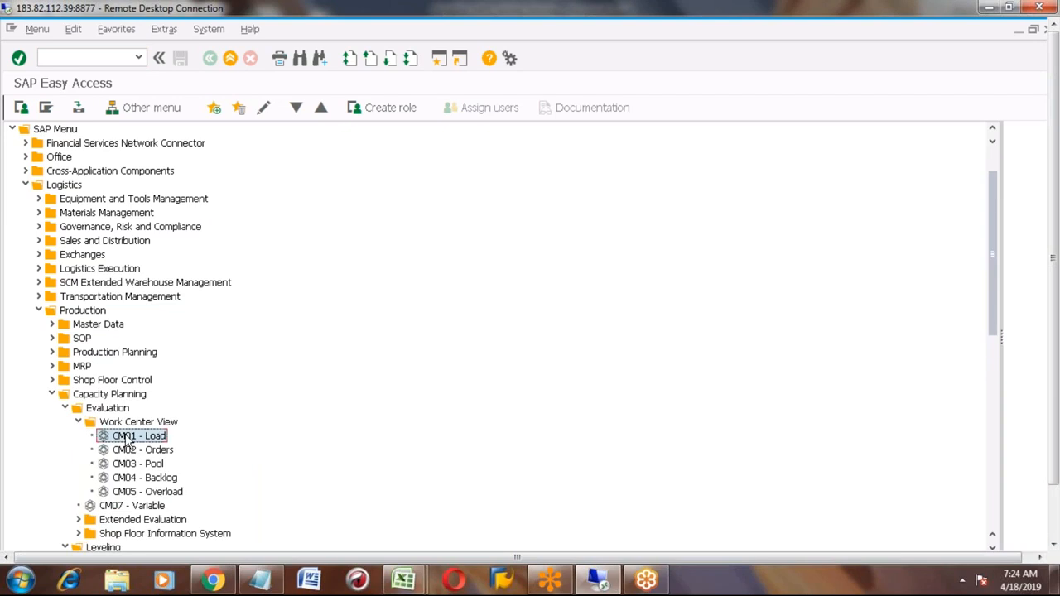
{"action": "double_click", "coordinate": [127, 439]}
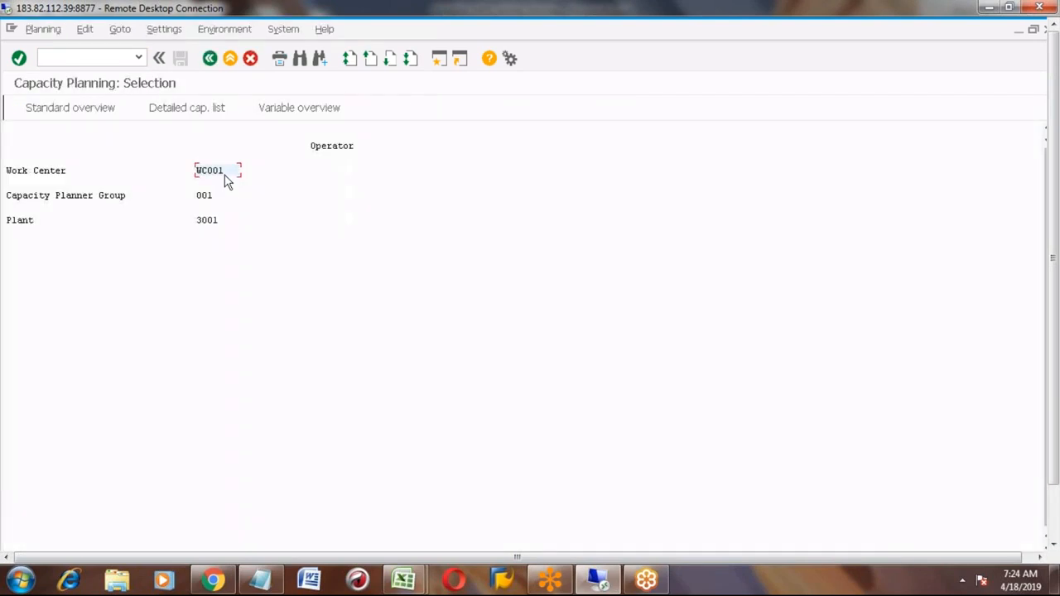
{"action": "key", "text": "Return"}
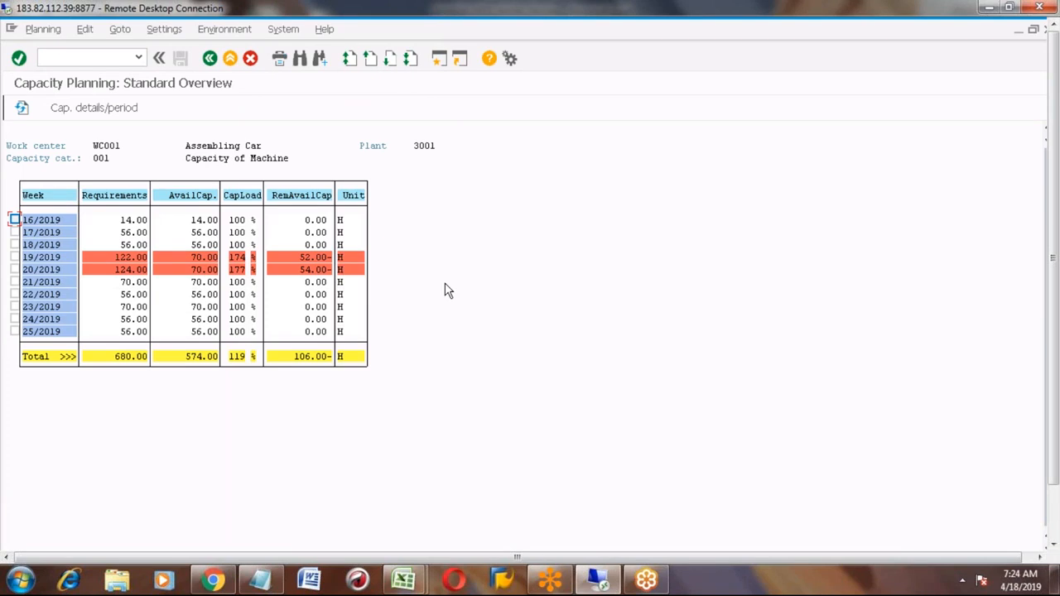
Mark weeks 19/2019 and 20/2019, compare their requirements with the available capacity, and return to the SAP menu
{"action": "left_click", "coordinate": [15, 257]}
{"action": "left_click", "coordinate": [16, 269]}
{"action": "left_click", "coordinate": [197, 262]}
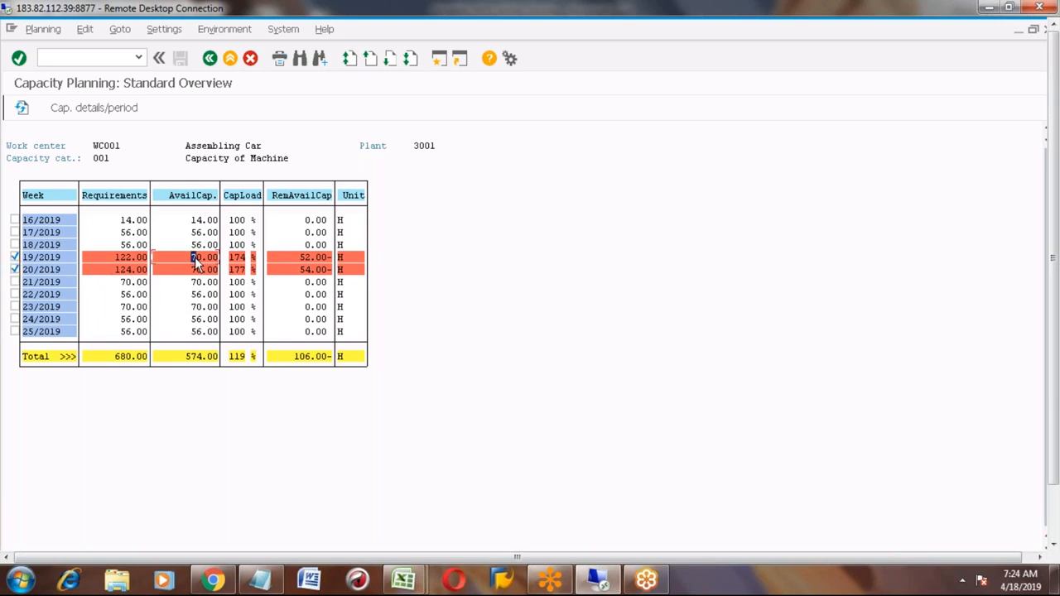
{"action": "left_click", "coordinate": [129, 261]}
{"action": "left_click", "coordinate": [119, 271]}
{"action": "left_click", "coordinate": [210, 60]}
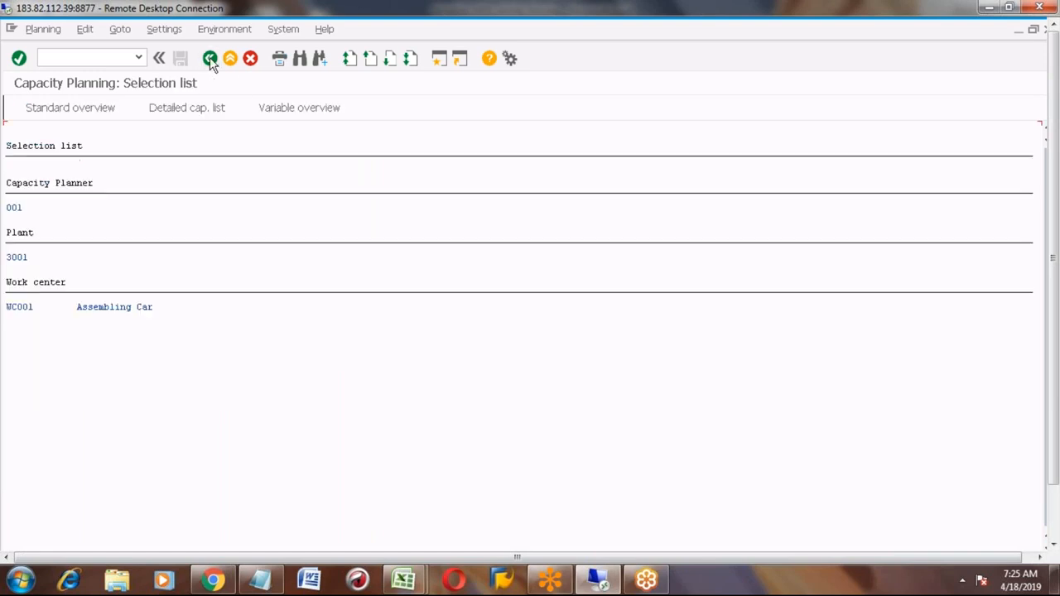
{"action": "left_click", "coordinate": [210, 60]}
{"action": "left_click", "coordinate": [211, 59]}
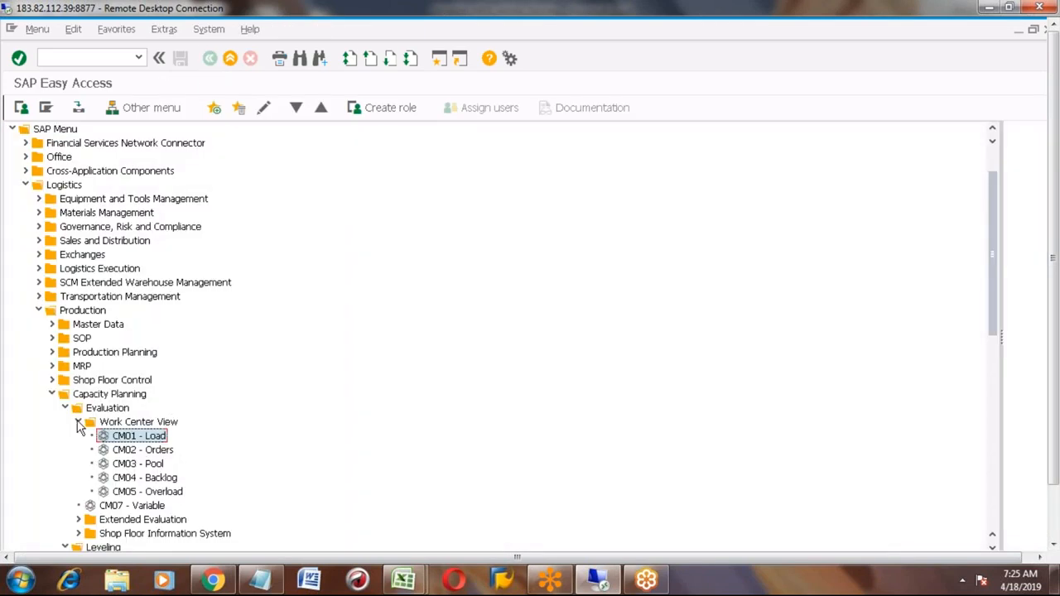
Collapse the Evaluation folder and run the CM21 graphical planning table for work center WC001 in plant 3001
{"action": "left_click", "coordinate": [78, 424]}
{"action": "left_click", "coordinate": [66, 409]}
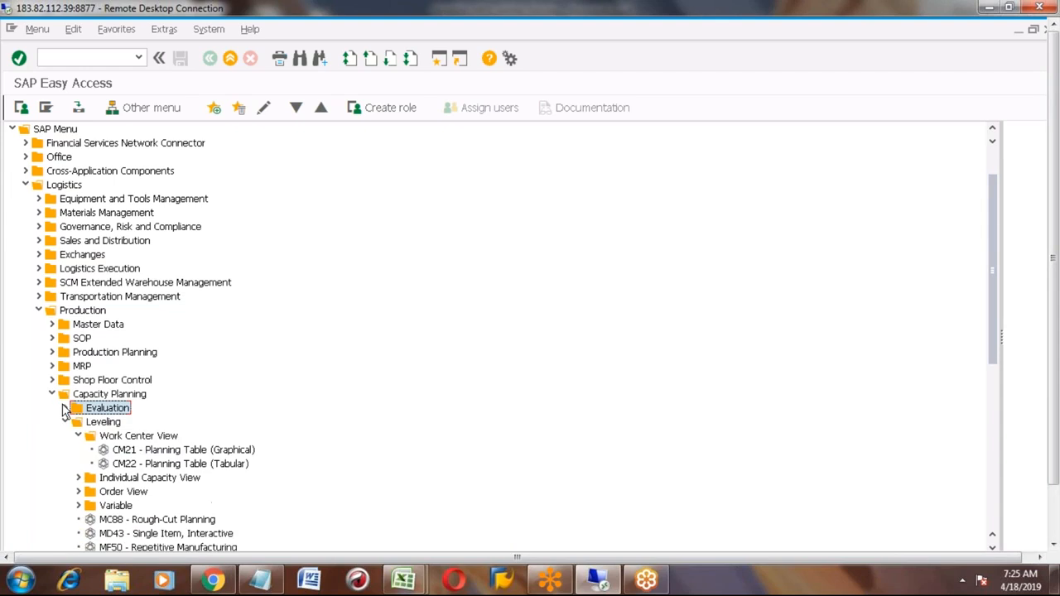
{"action": "left_click", "coordinate": [130, 452]}
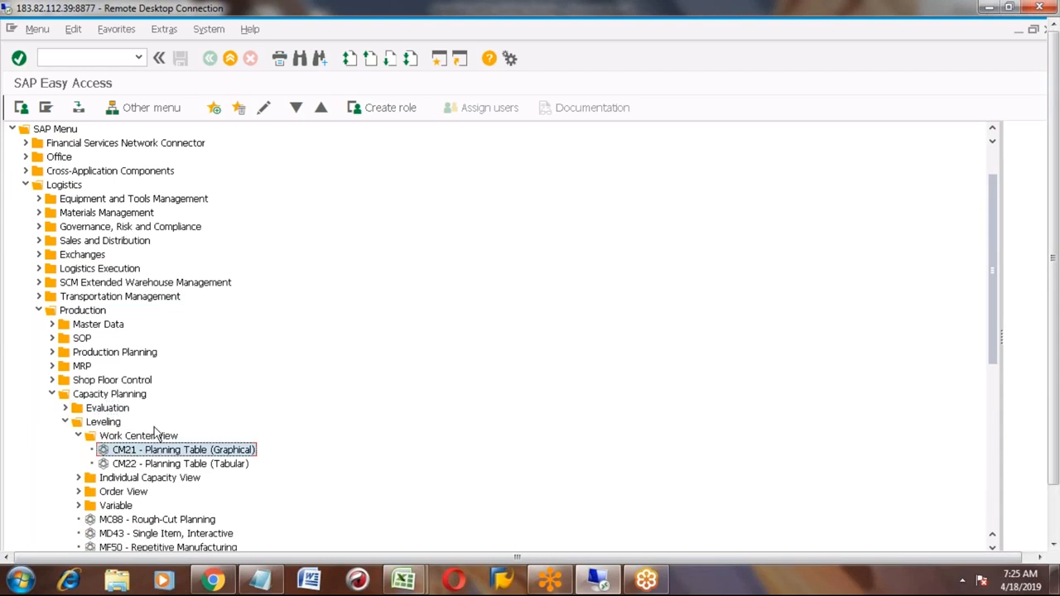
{"action": "double_click", "coordinate": [141, 453]}
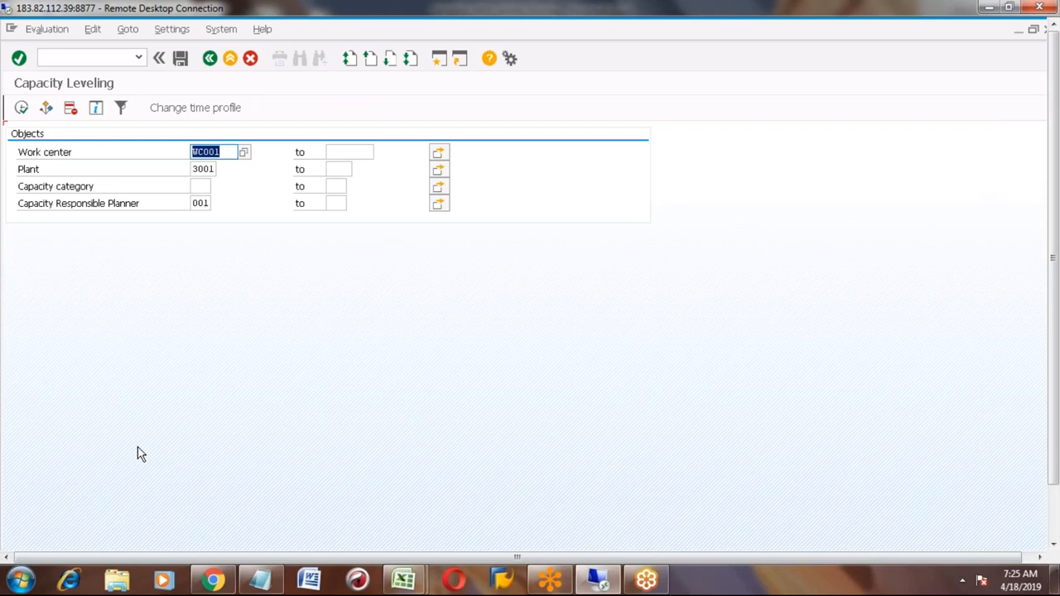
{"action": "key", "text": "F8"}
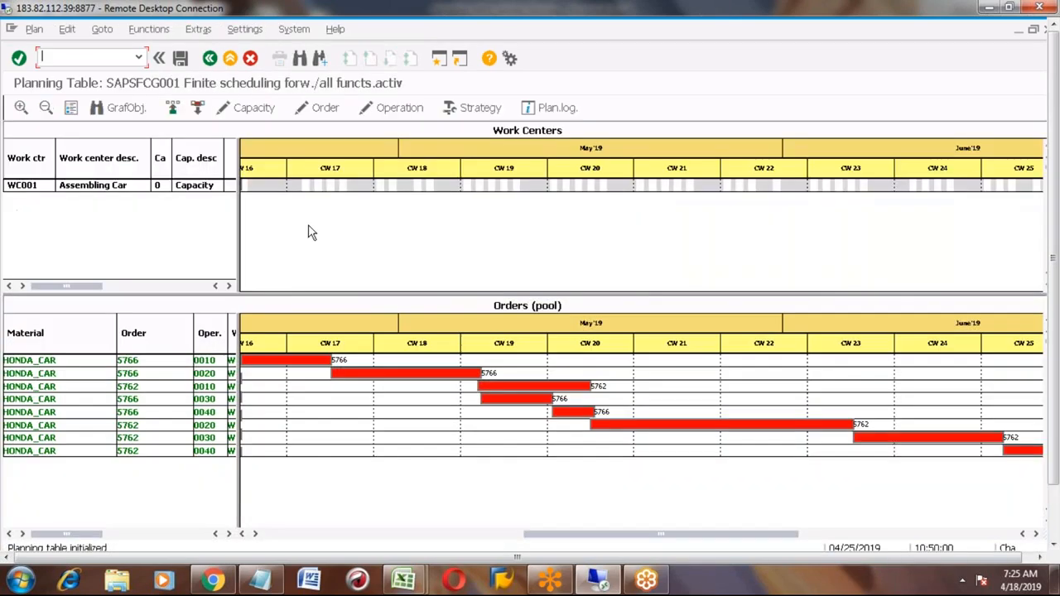
Dispatch operation 0010 of the new HONDA_CAR planned order from the orders pool to work center WC001
{"action": "left_click", "coordinate": [243, 535]}
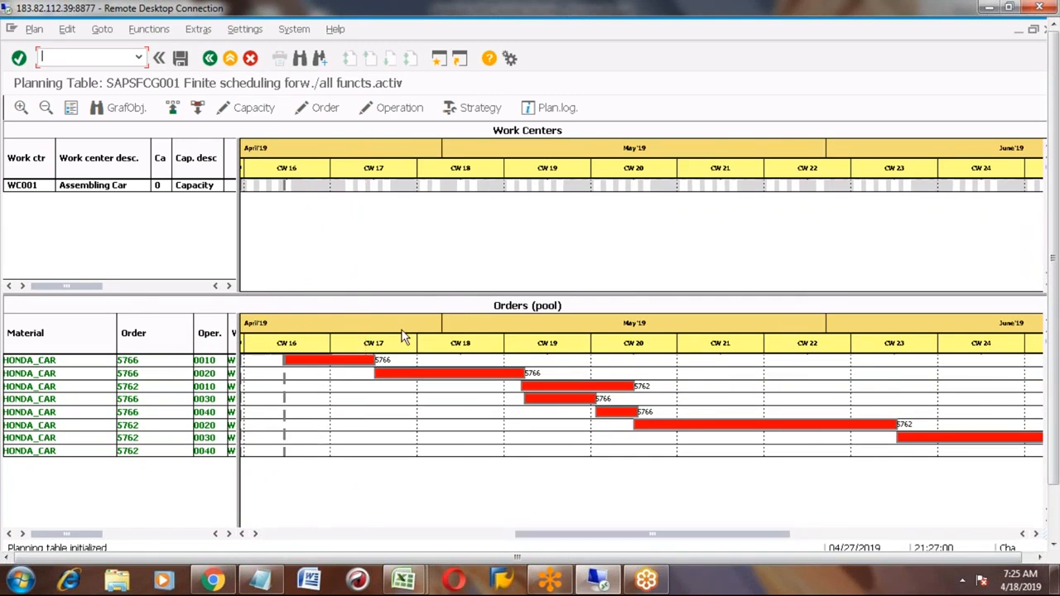
{"action": "left_click", "coordinate": [313, 359]}
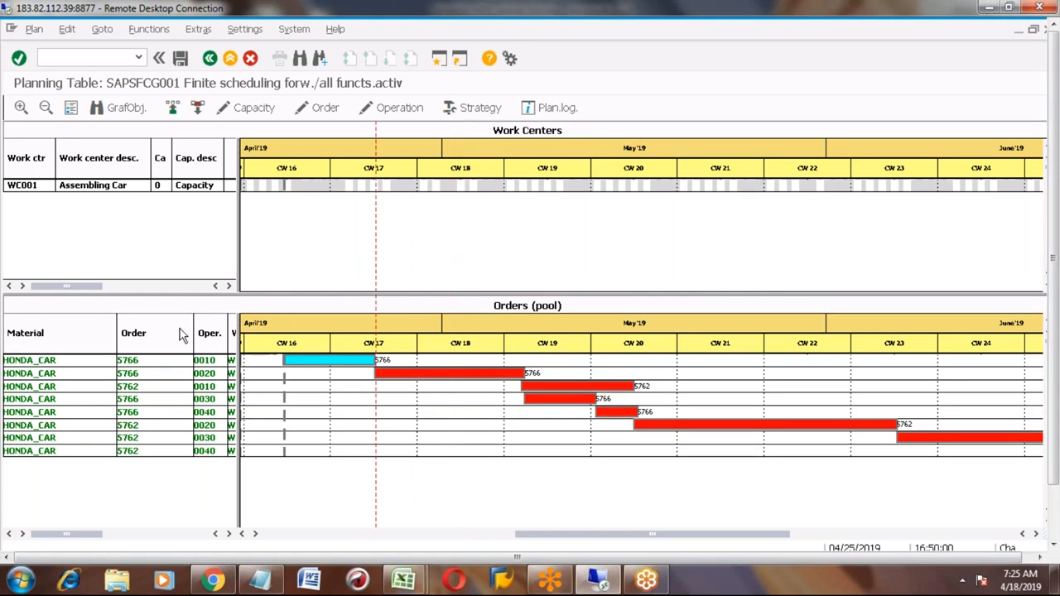
{"action": "left_click", "coordinate": [35, 361]}
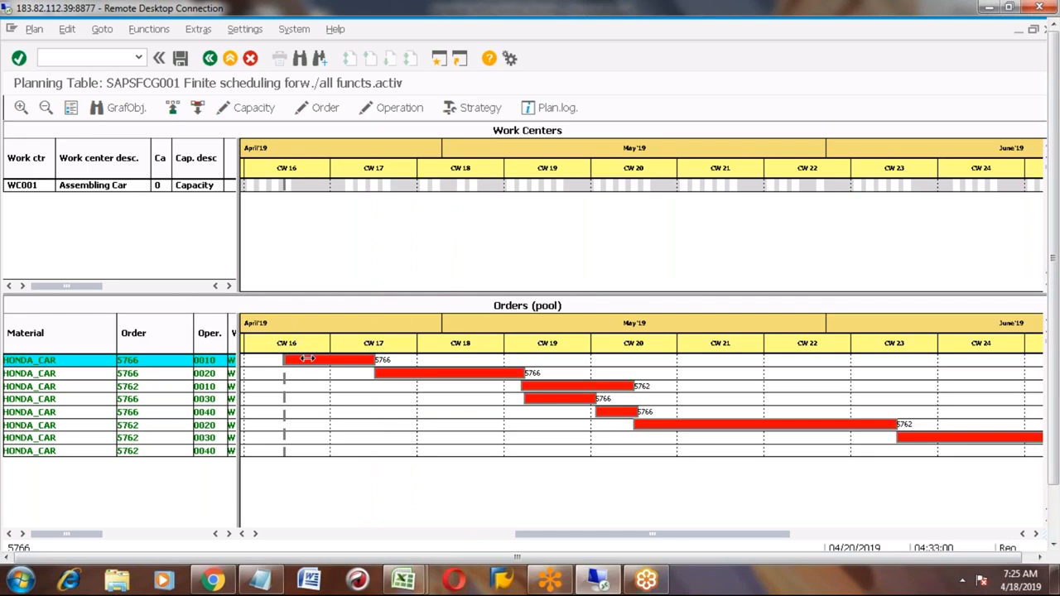
{"action": "left_click", "coordinate": [32, 190]}
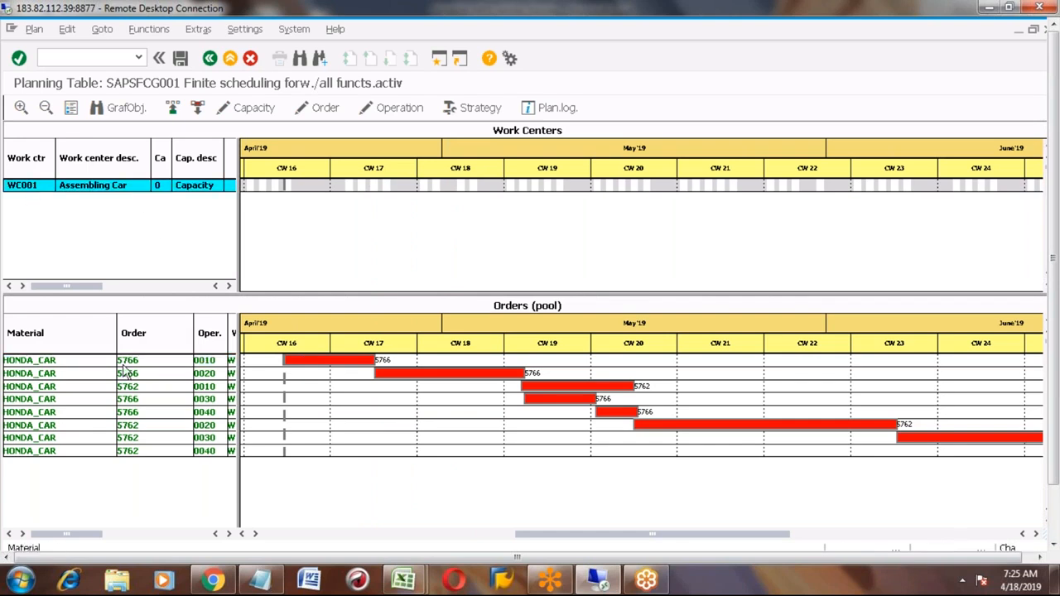
{"action": "left_click", "coordinate": [59, 364]}
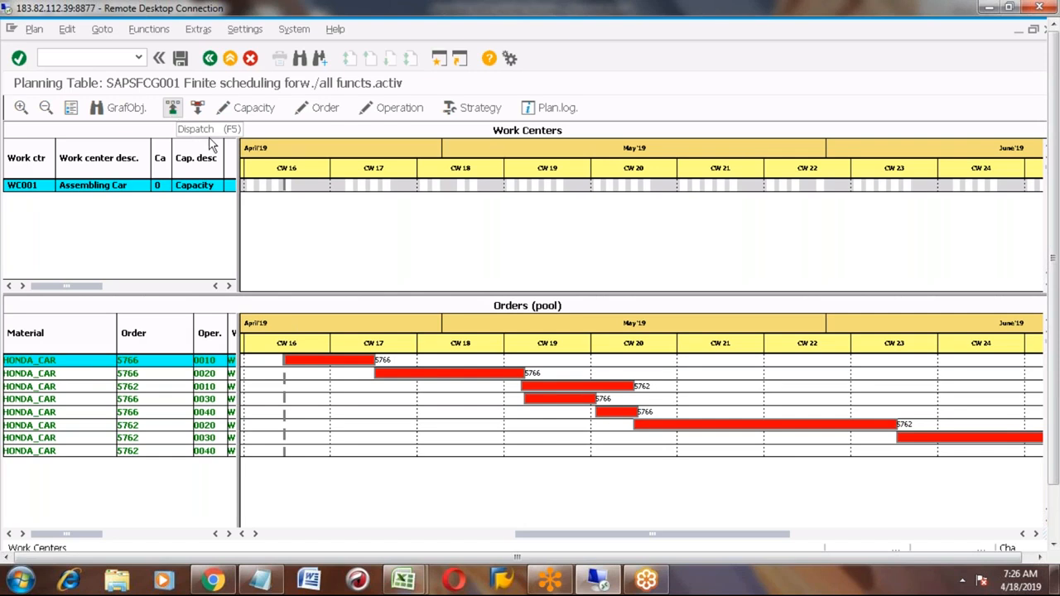
{"action": "left_click", "coordinate": [172, 111]}
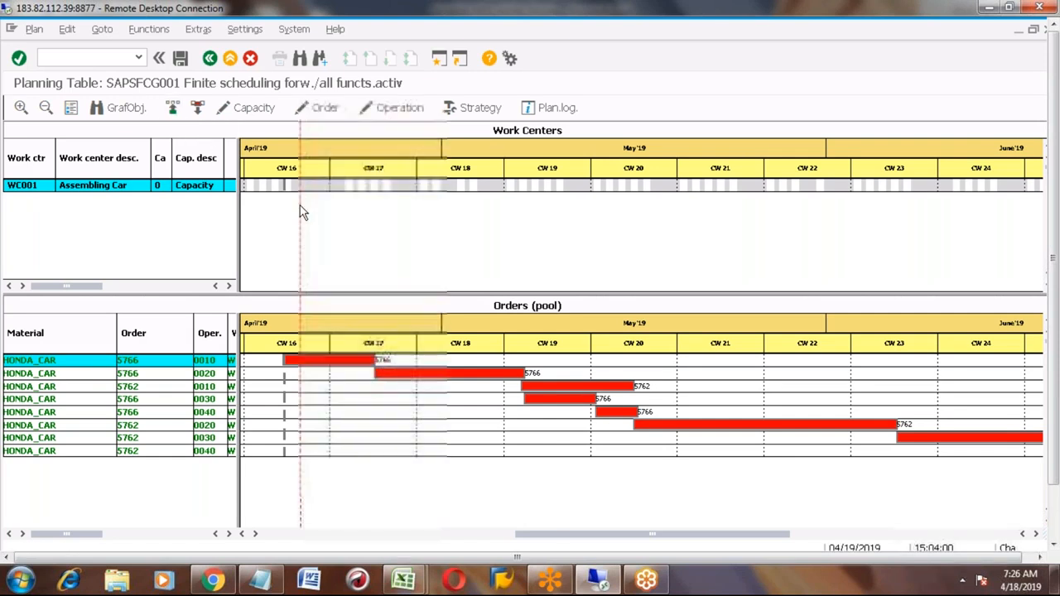
{"action": "left_click", "coordinate": [172, 111]}
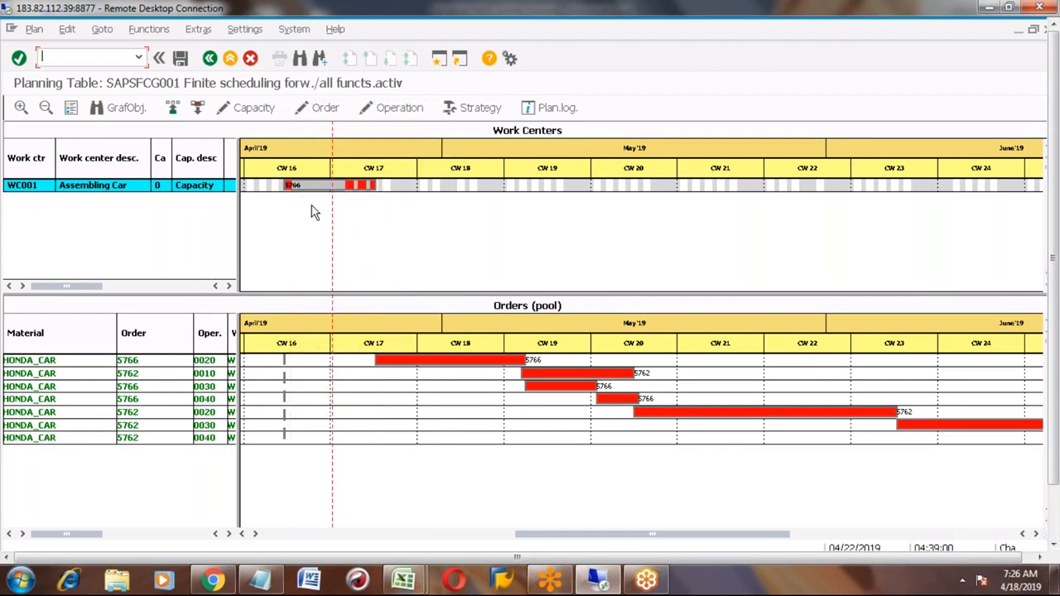
Check the dispatched bar on WC001 and dispatch operation 0020 of the new HONDA_CAR order
{"action": "left_click", "coordinate": [300, 185]}
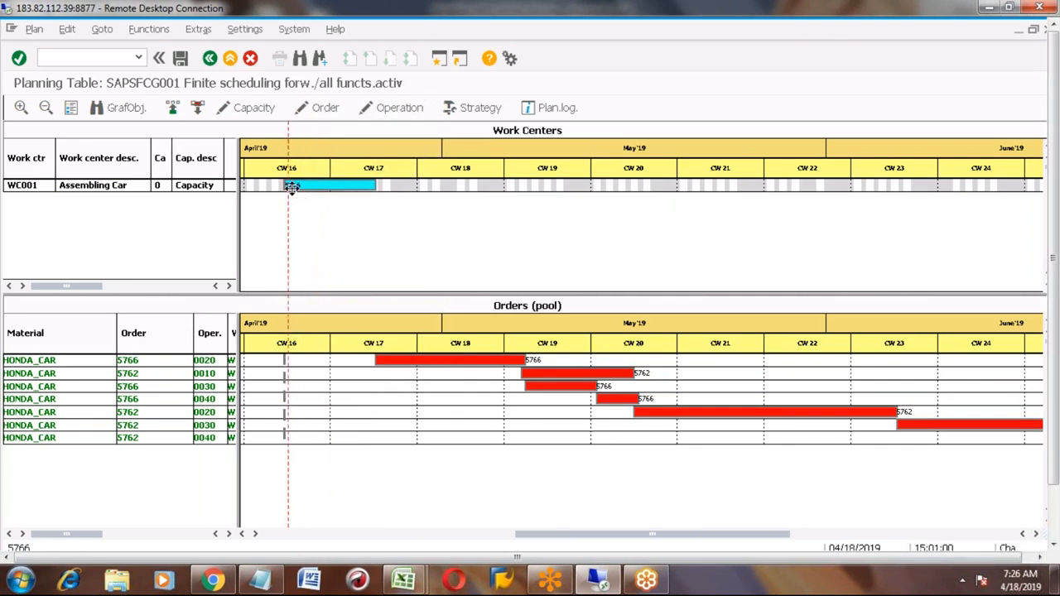
{"action": "left_click", "coordinate": [261, 224]}
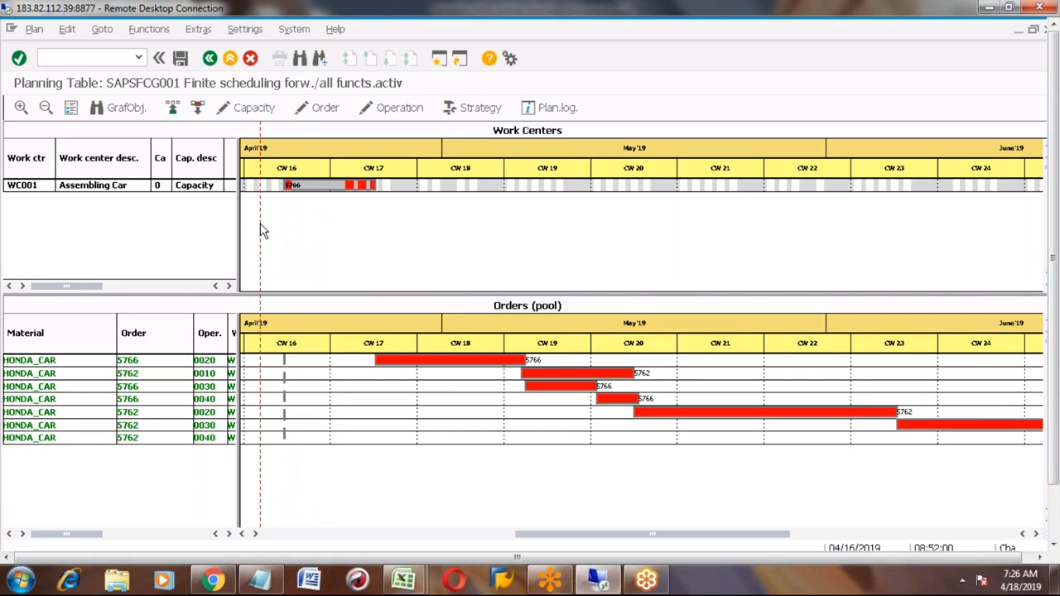
{"action": "left_click", "coordinate": [137, 389]}
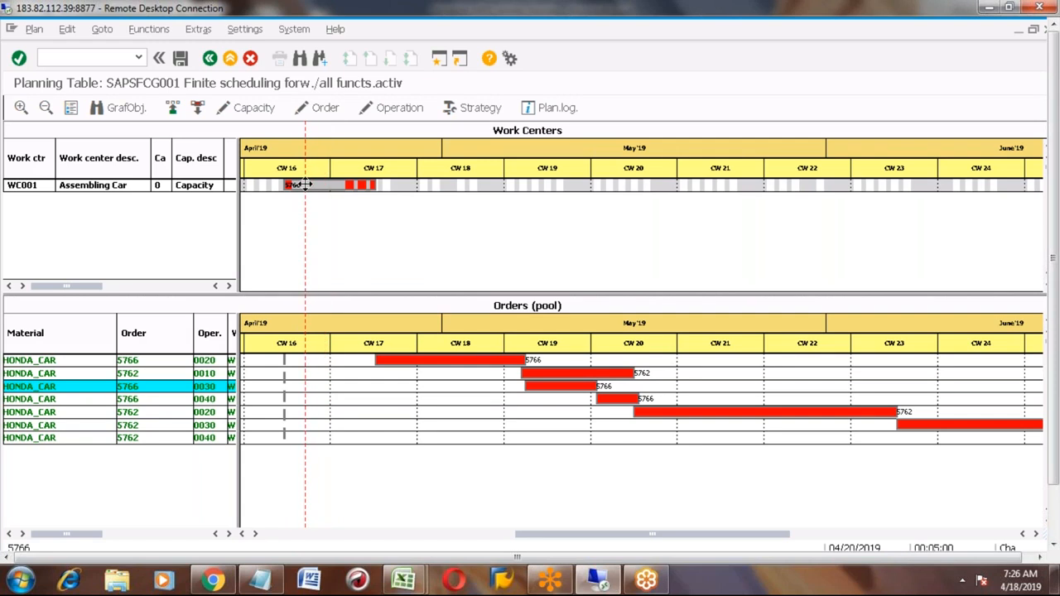
{"action": "left_click", "coordinate": [139, 361]}
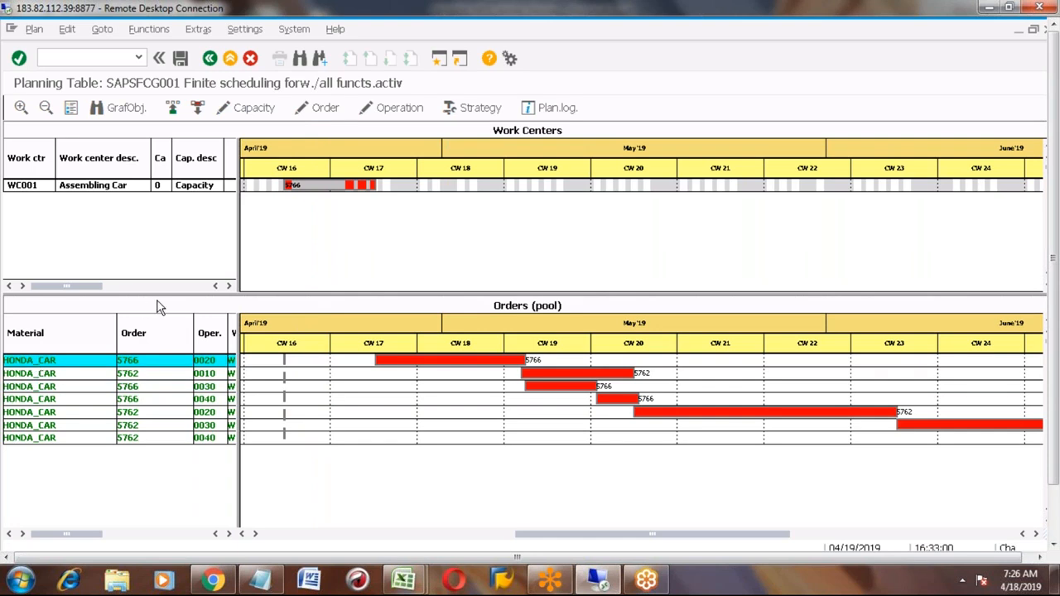
{"action": "left_click", "coordinate": [173, 109]}
{"action": "left_click", "coordinate": [407, 185]}
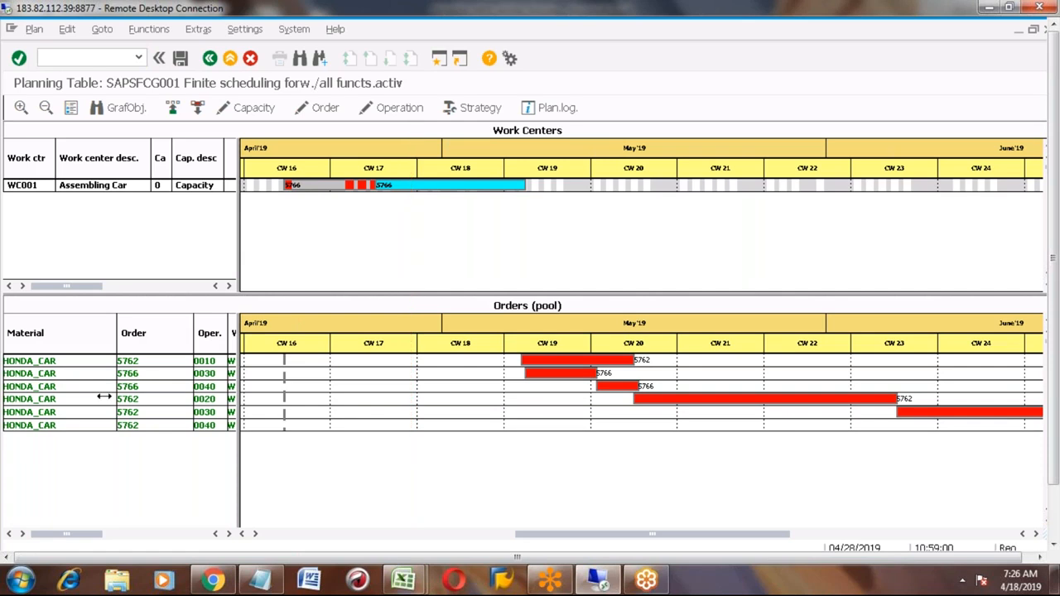
Dispatch operations 0030 and 0040 of the new HONDA_CAR order to work center WC001
{"action": "left_click", "coordinate": [62, 374]}
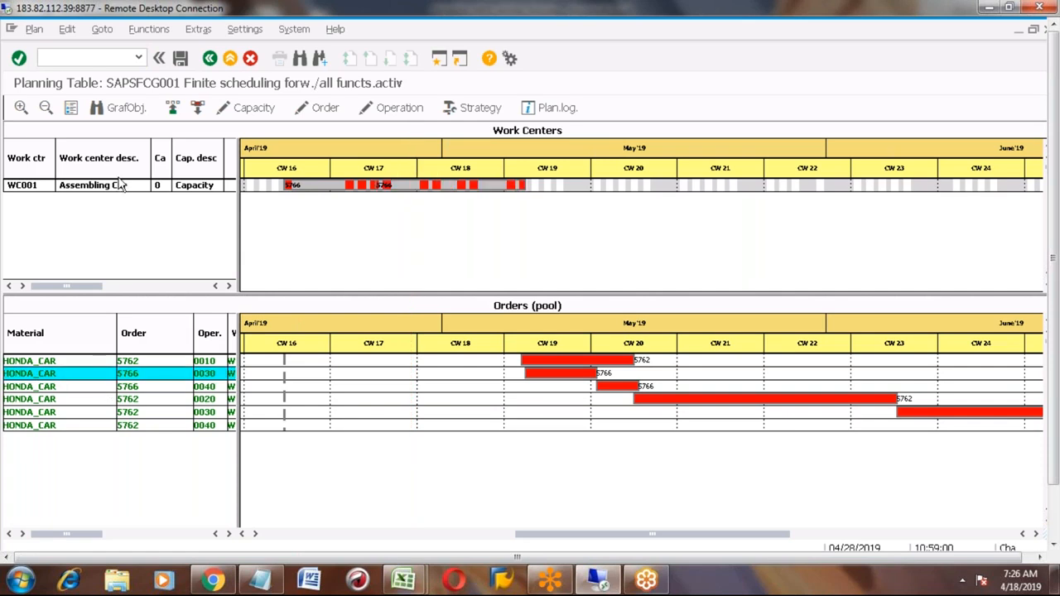
{"action": "left_click", "coordinate": [173, 110]}
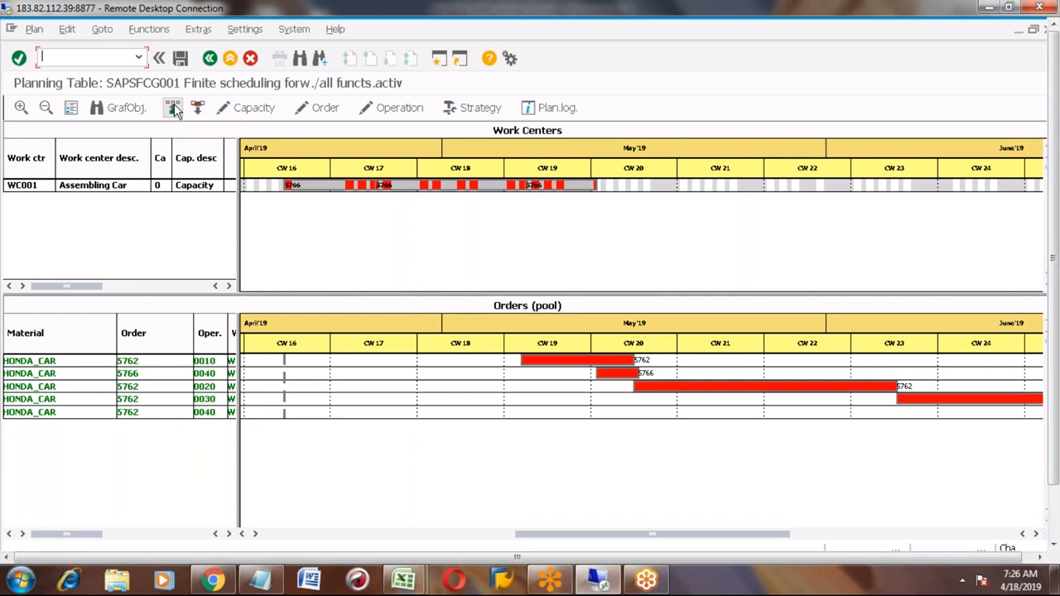
{"action": "left_click", "coordinate": [58, 374]}
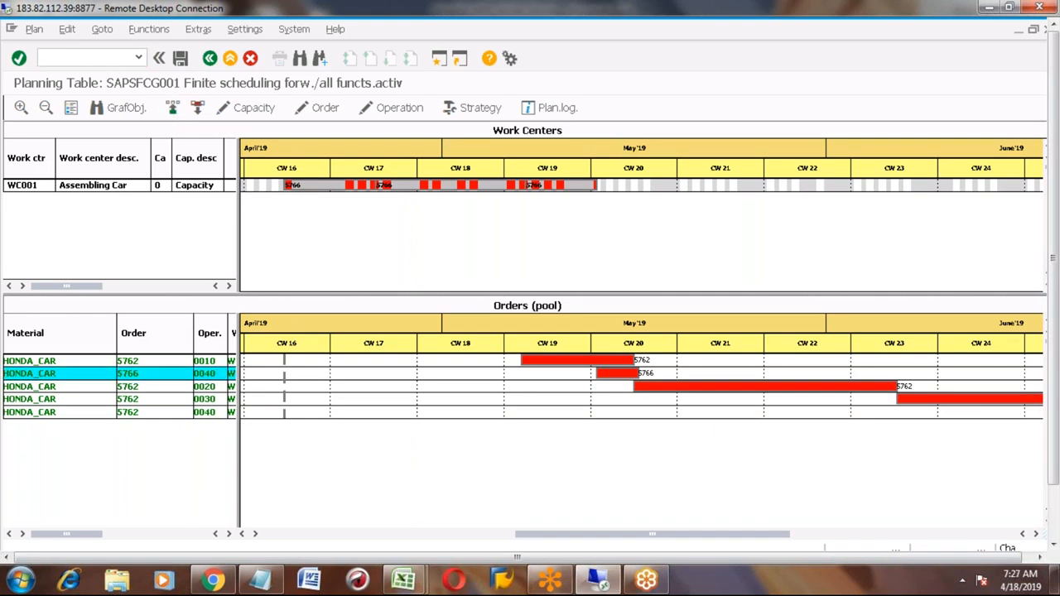
{"action": "left_click", "coordinate": [174, 110]}
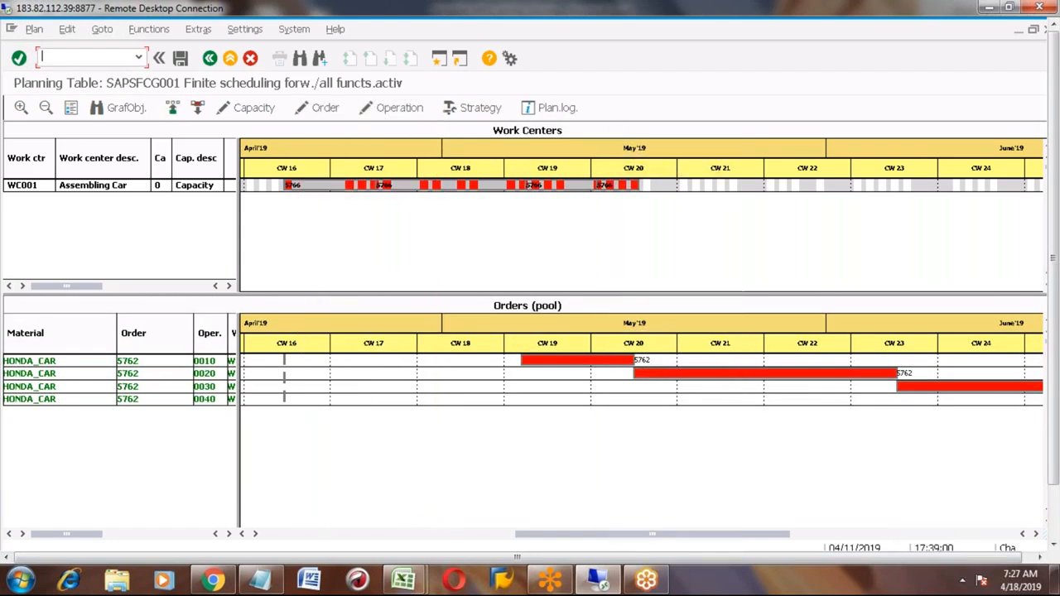
Enlarge the planning table display and narrow the orders pool's Material column to show the operation numbers
{"action": "left_click", "coordinate": [22, 109]}
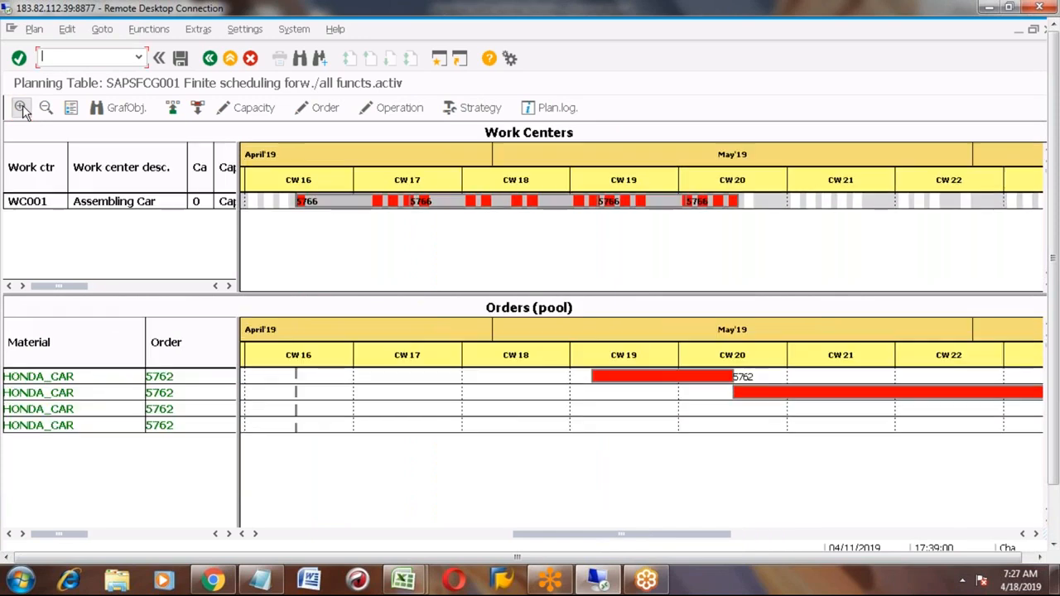
{"action": "left_click", "coordinate": [21, 109]}
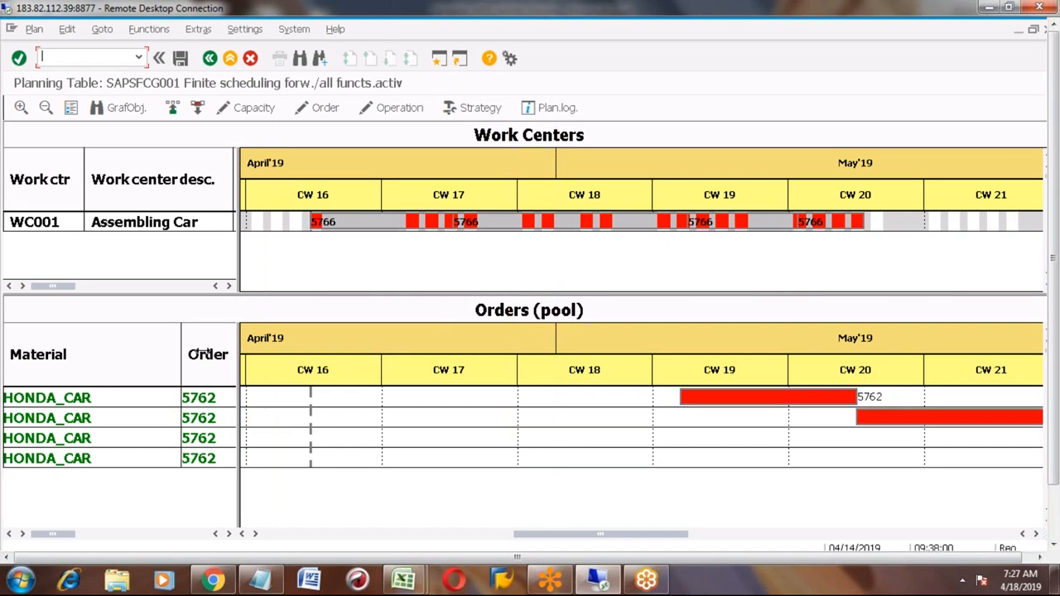
{"action": "left_click_drag", "start_coordinate": [182, 345], "coordinate": [123, 349]}
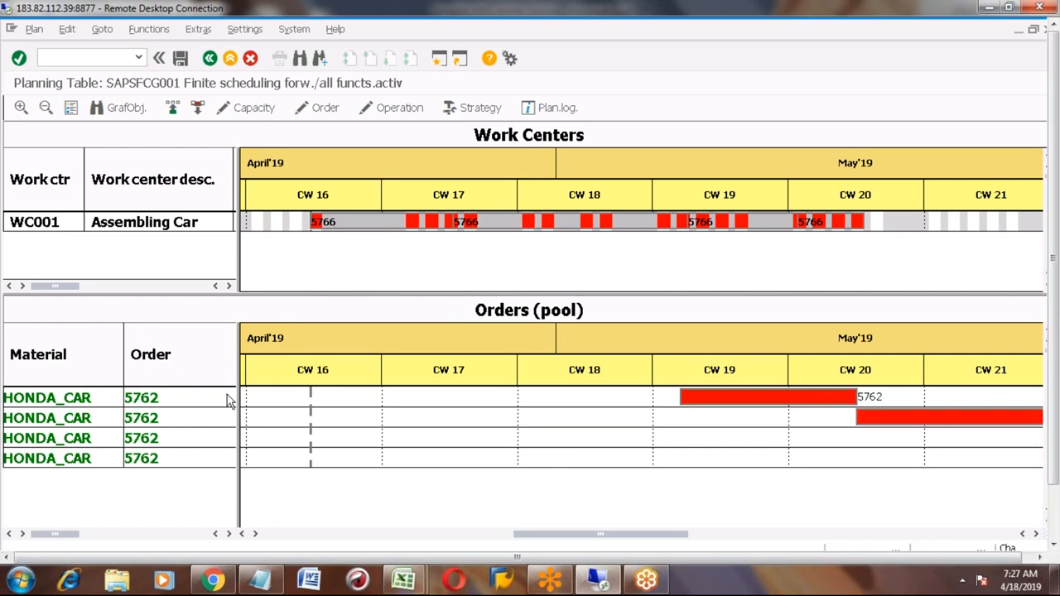
{"action": "left_click", "coordinate": [230, 534]}
{"action": "left_click", "coordinate": [230, 534]}
{"action": "left_click", "coordinate": [231, 534]}
{"action": "left_click", "coordinate": [230, 535]}
{"action": "left_click", "coordinate": [230, 534]}
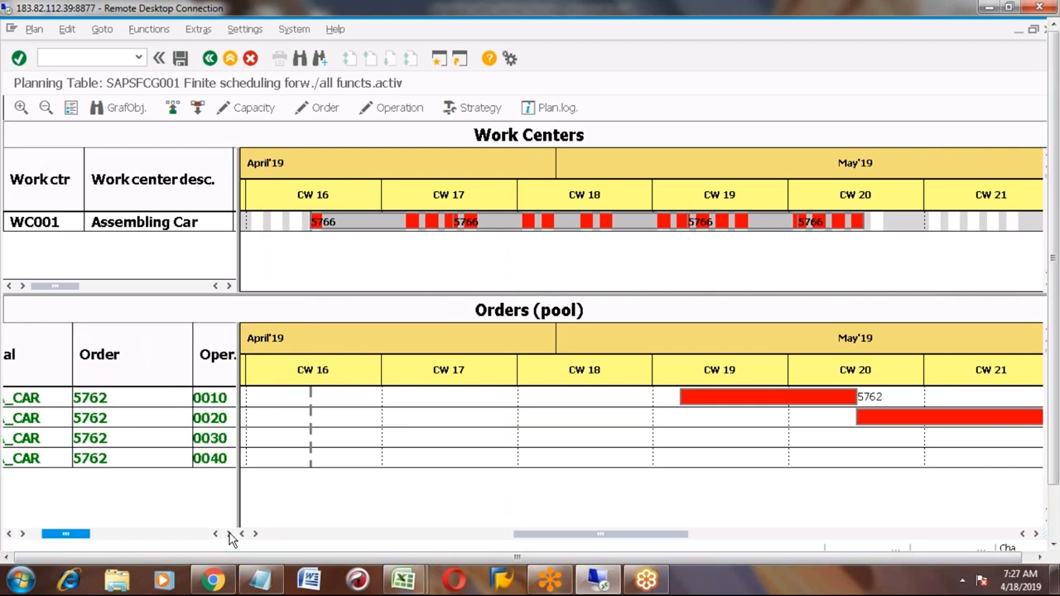
Dispatch the earlier HONDA_CAR order's operation 0010 to WC001 directly after the new order's operation 0040 in CW 20
{"action": "left_click", "coordinate": [734, 396]}
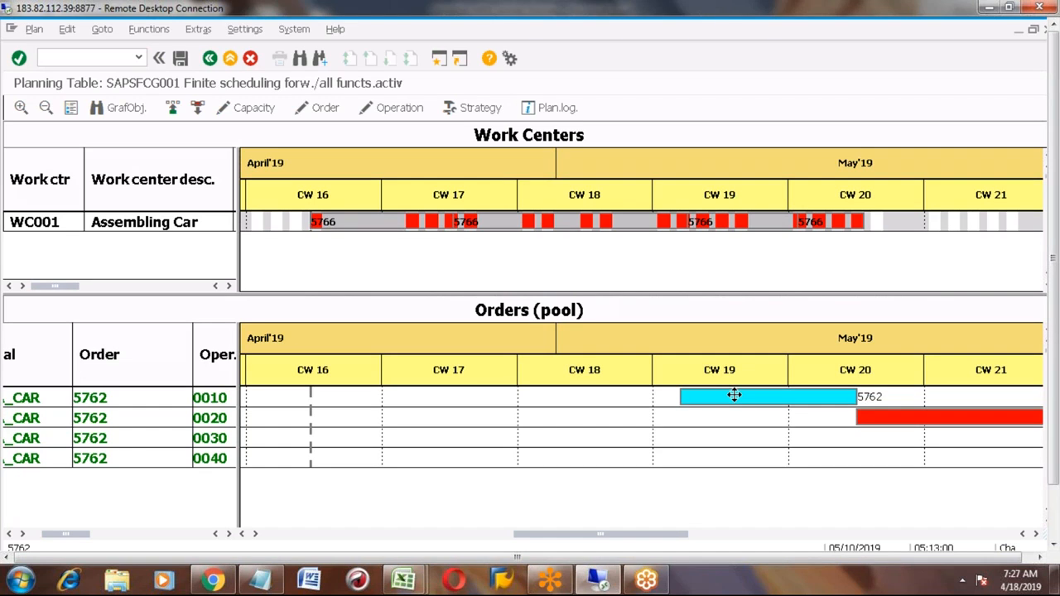
{"action": "left_click_drag", "start_coordinate": [735, 394], "coordinate": [918, 220]}
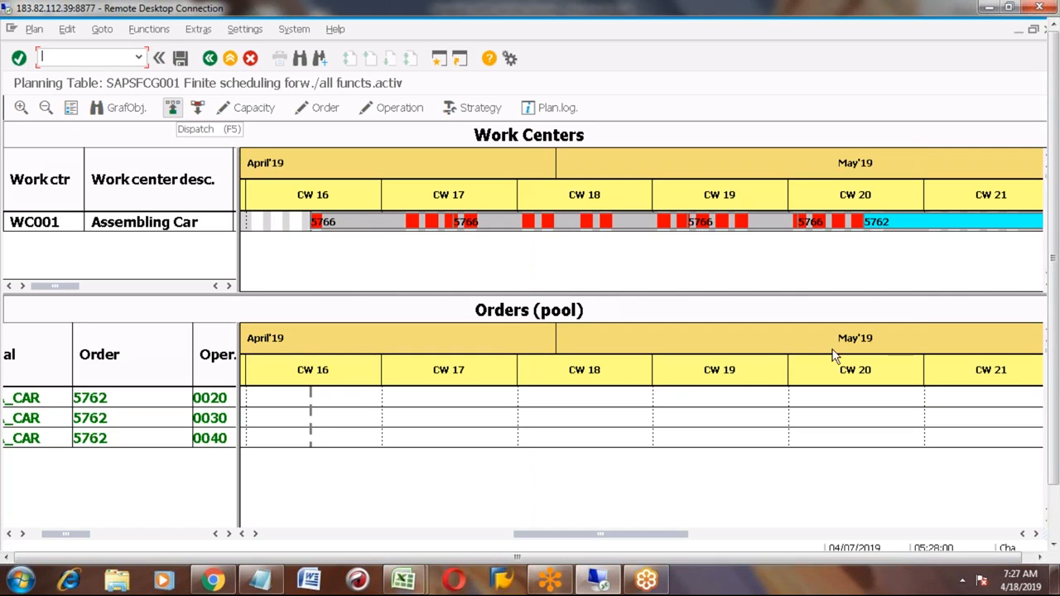
{"action": "left_click", "coordinate": [1036, 534]}
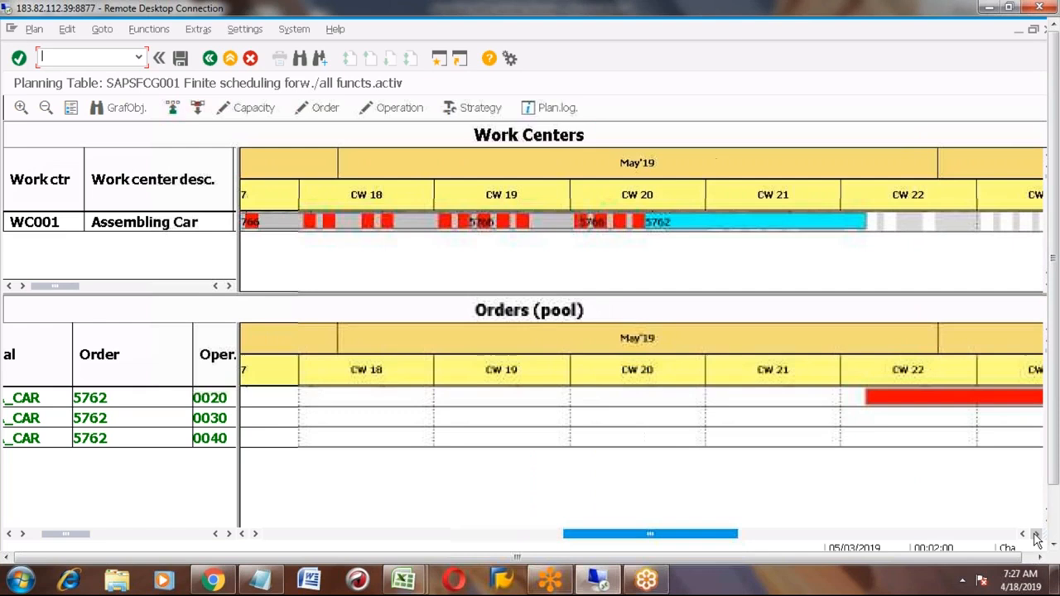
{"action": "left_click", "coordinate": [1036, 534]}
{"action": "left_click", "coordinate": [1036, 534]}
{"action": "left_click", "coordinate": [1036, 534]}
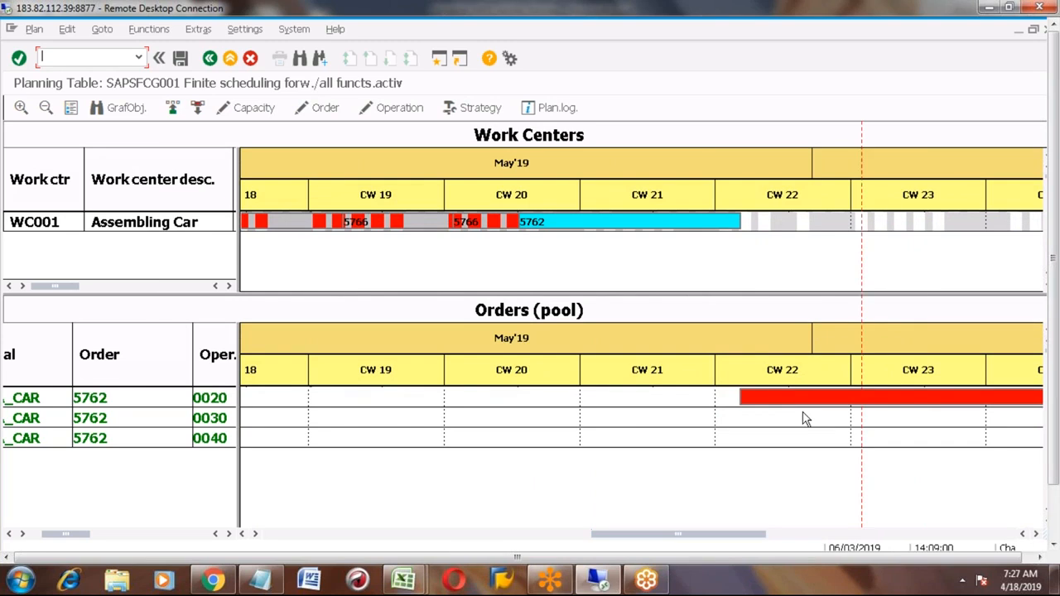
Dispatch the earlier HONDA_CAR order's operation 0020 to WC001 in CW 22 and its operation 0030 in CW 25
{"action": "left_click", "coordinate": [773, 396]}
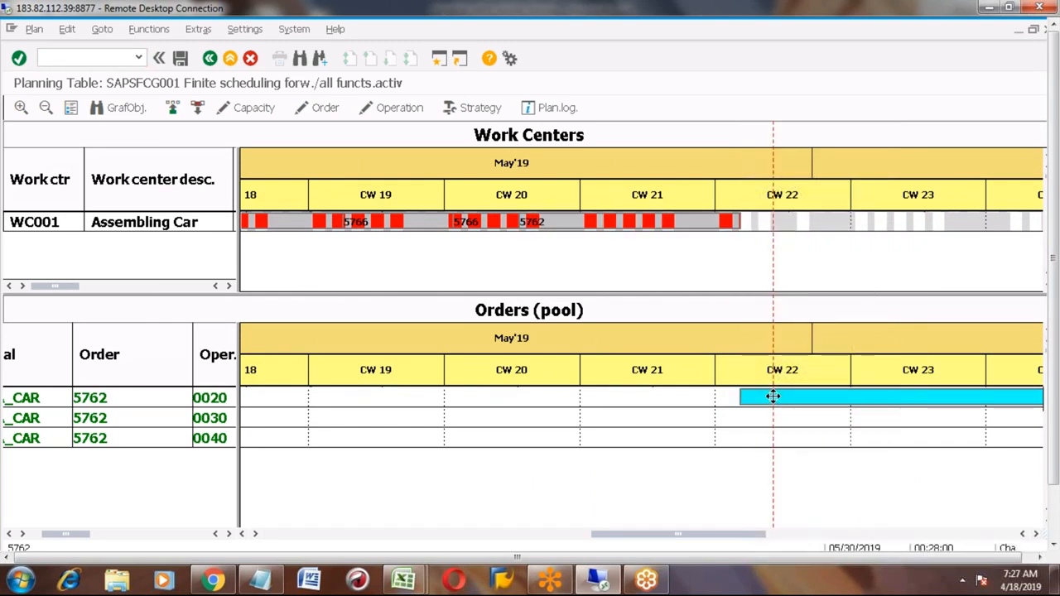
{"action": "left_click_drag", "start_coordinate": [773, 397], "coordinate": [769, 221]}
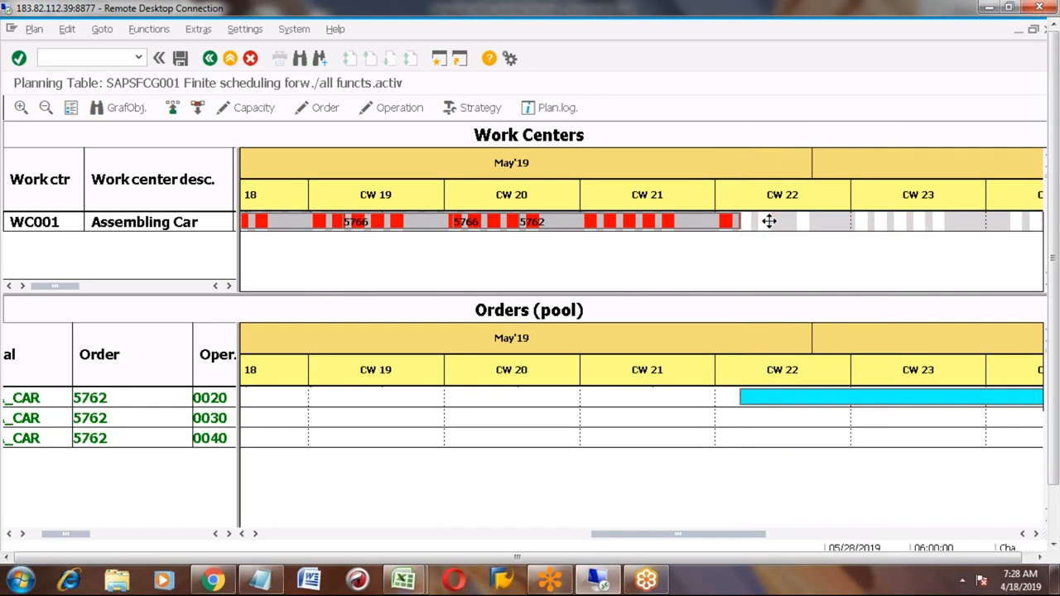
{"action": "left_click", "coordinate": [1034, 535]}
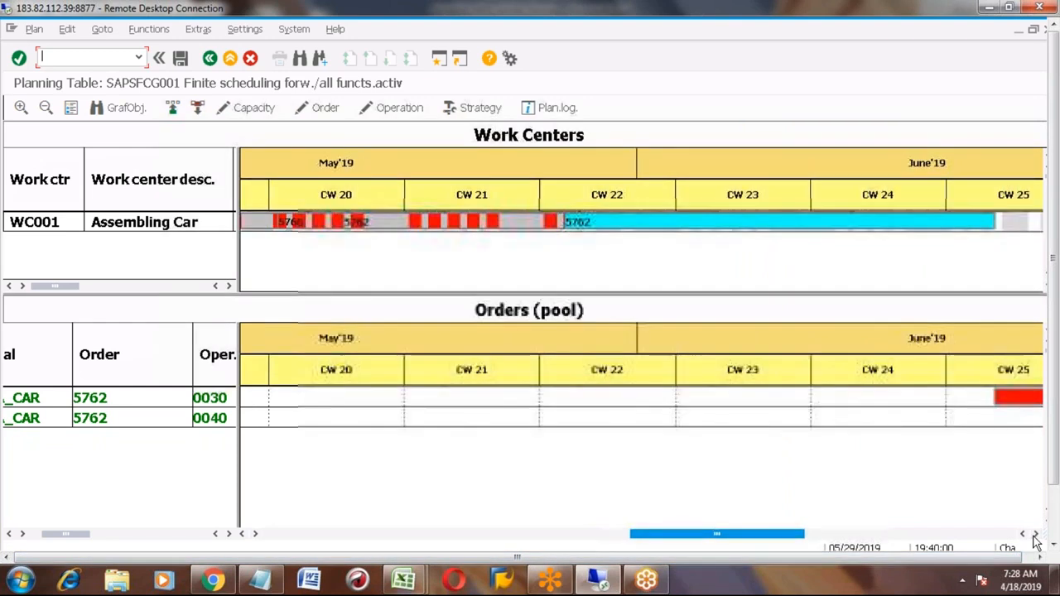
{"action": "left_click", "coordinate": [1035, 535]}
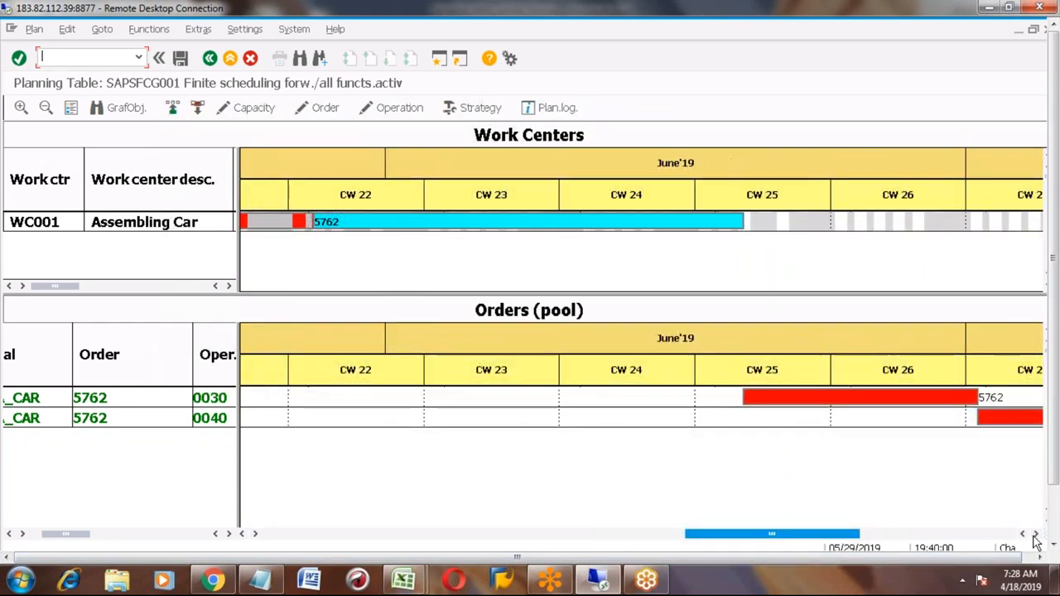
{"action": "left_click", "coordinate": [744, 398]}
{"action": "left_click_drag", "start_coordinate": [740, 395], "coordinate": [740, 221]}
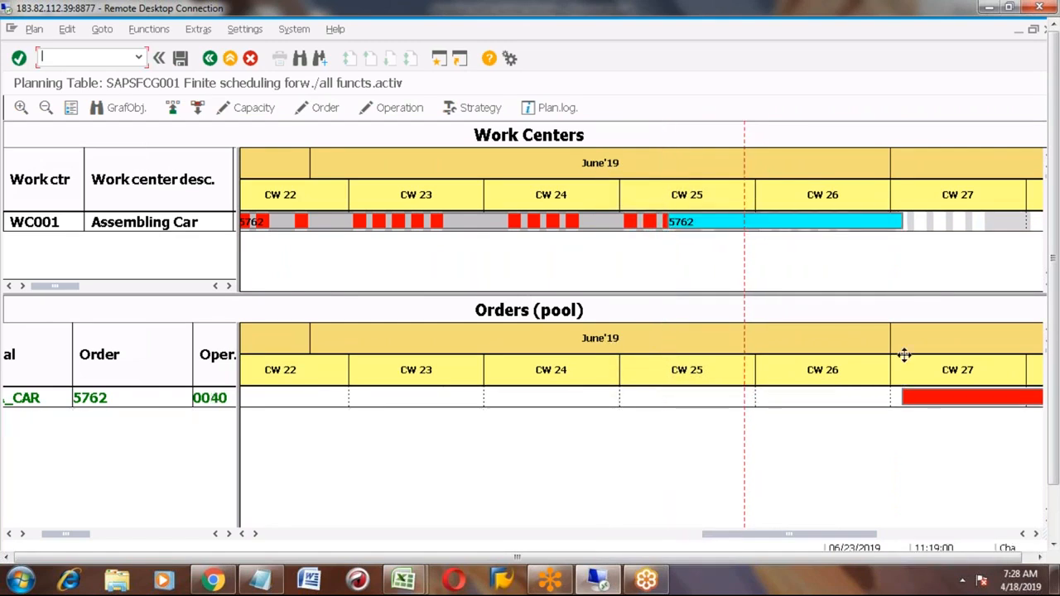
Dispatch the earlier HONDA_CAR order's operation 0040 to WC001 in CW 27 and save the planning table
{"action": "left_click", "coordinate": [937, 397]}
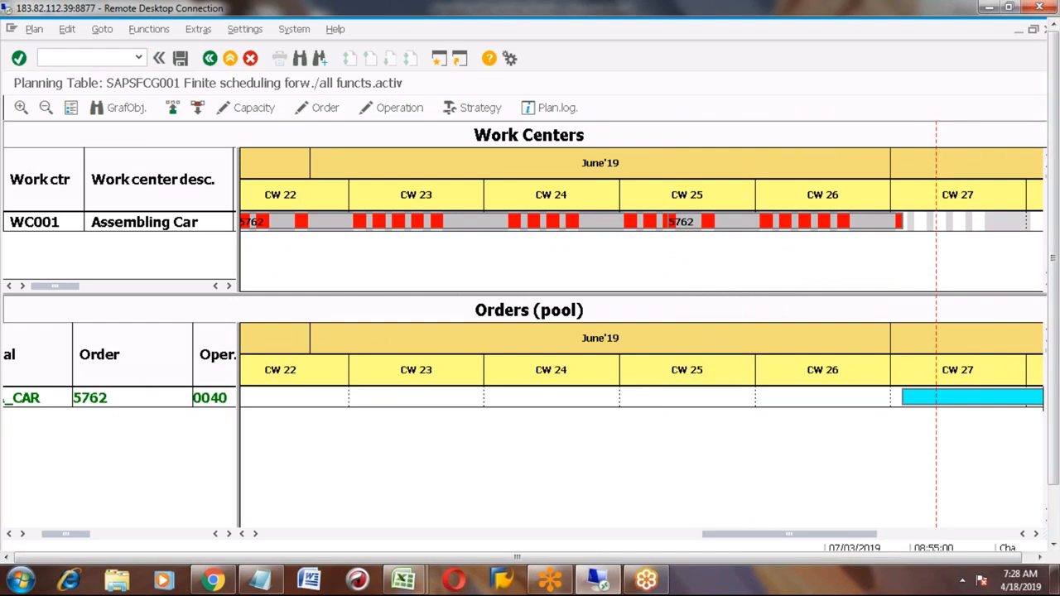
{"action": "left_click_drag", "start_coordinate": [937, 398], "coordinate": [934, 224]}
{"action": "left_click_drag", "start_coordinate": [935, 223], "coordinate": [935, 222]}
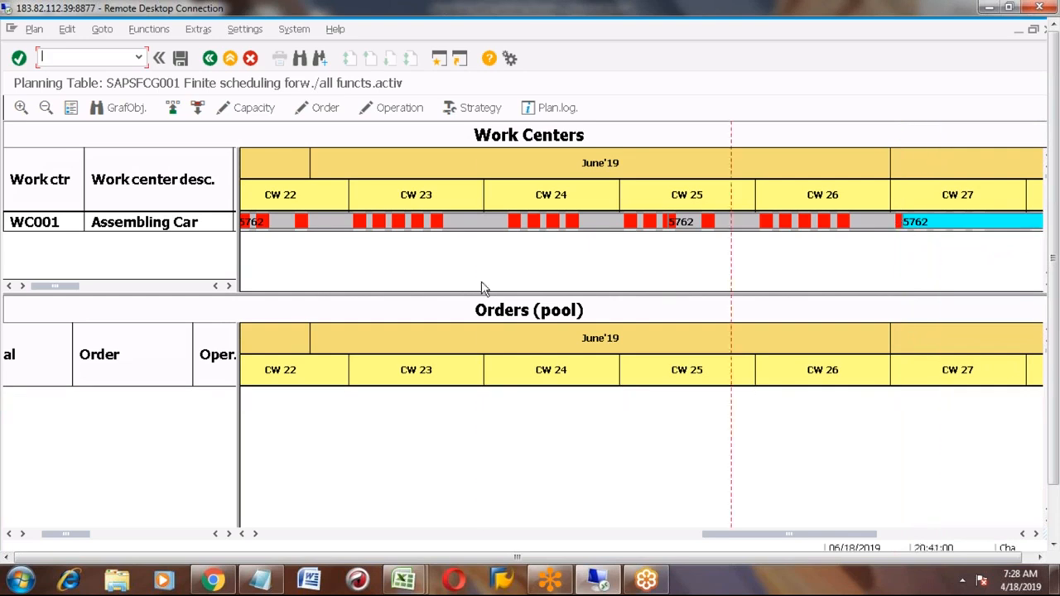
{"action": "left_click", "coordinate": [182, 58]}
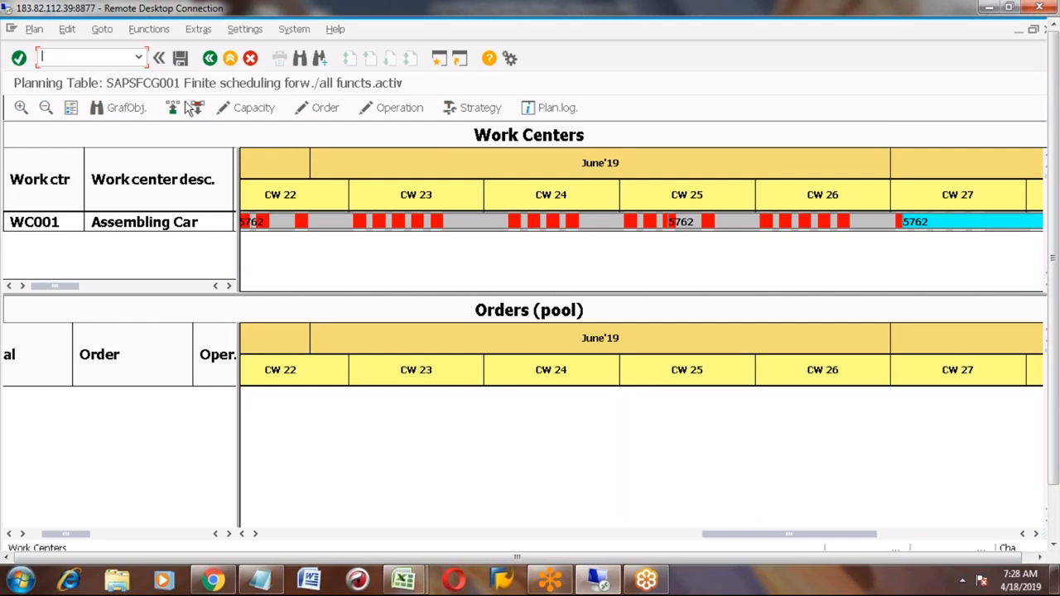
{"action": "left_click", "coordinate": [181, 59]}
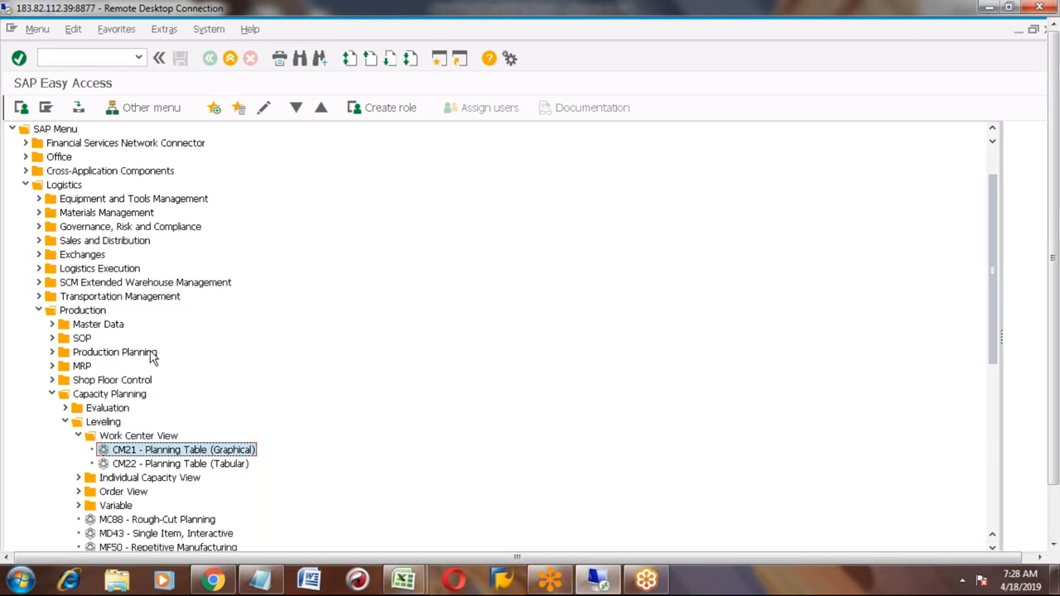
Open the CM01 capacity load evaluation for work center WC001 and check the weekly CapLoad in the standard overview
{"action": "left_click", "coordinate": [66, 407]}
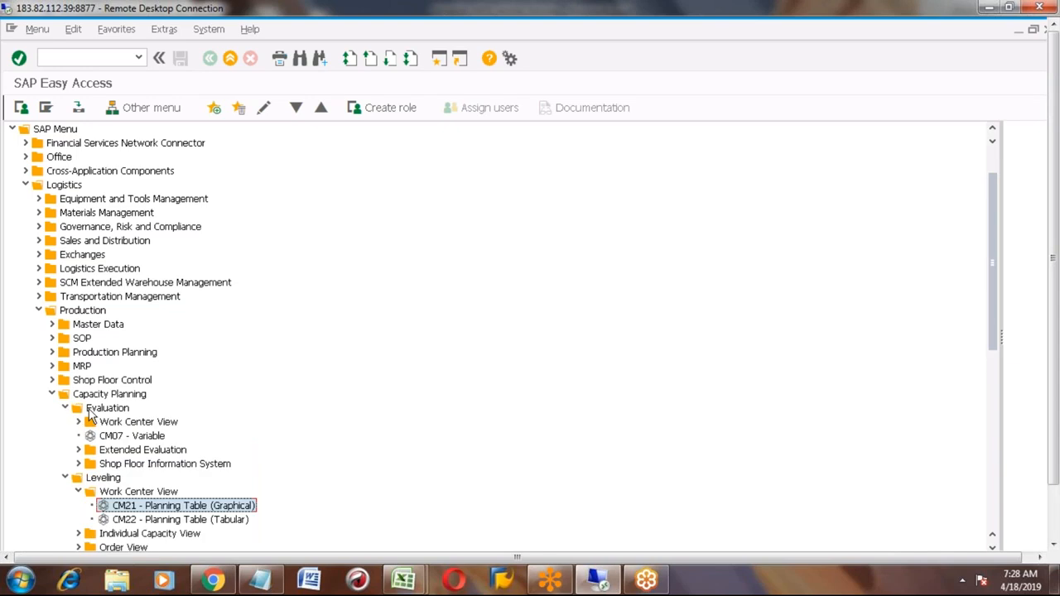
{"action": "left_click", "coordinate": [79, 423]}
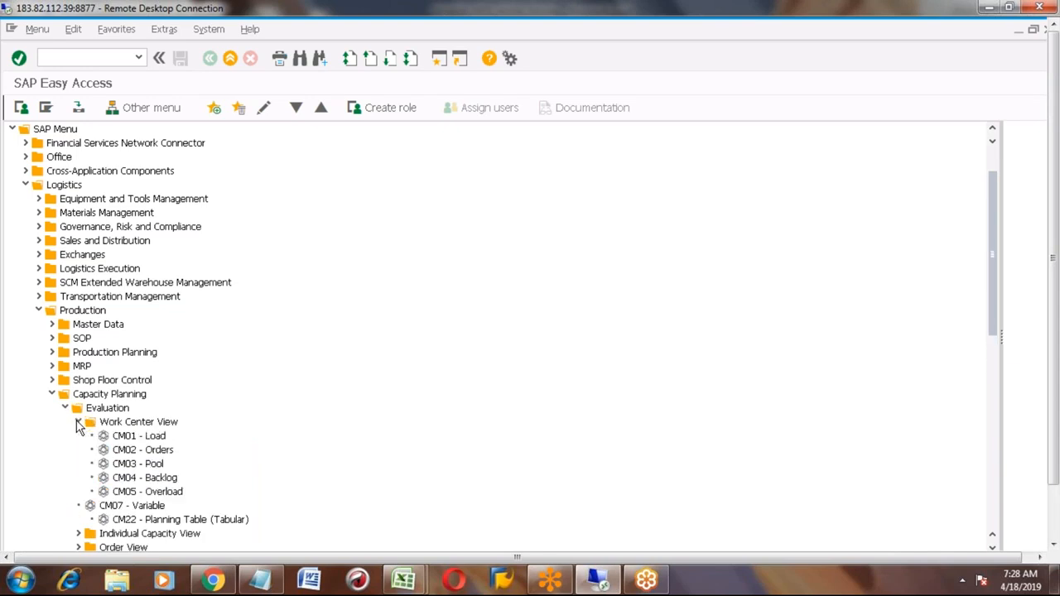
{"action": "left_click", "coordinate": [139, 437]}
{"action": "double_click", "coordinate": [139, 437]}
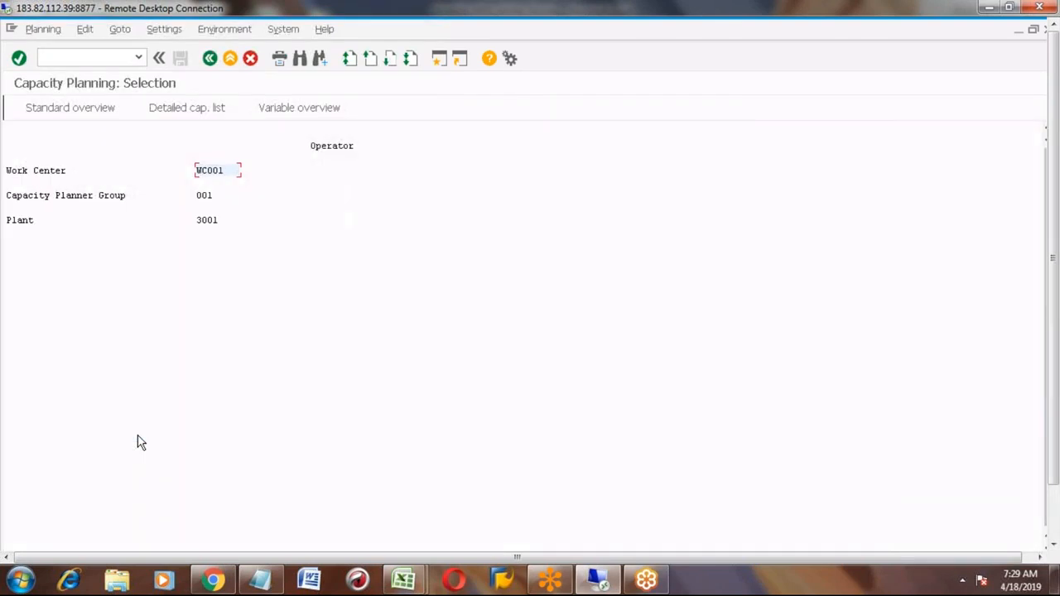
{"action": "key", "text": "Return"}
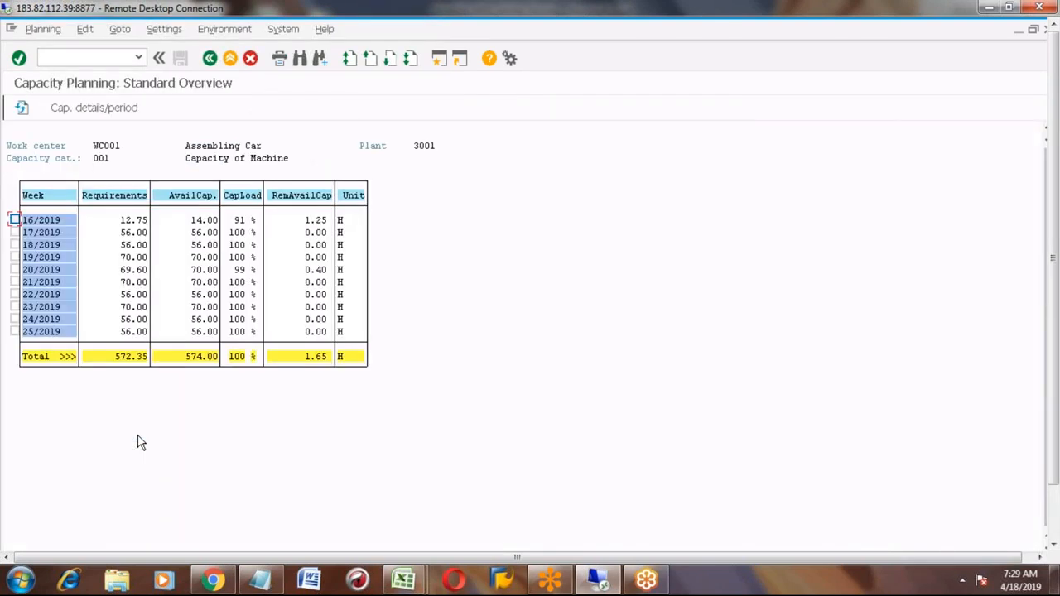
{"action": "left_click", "coordinate": [241, 195]}
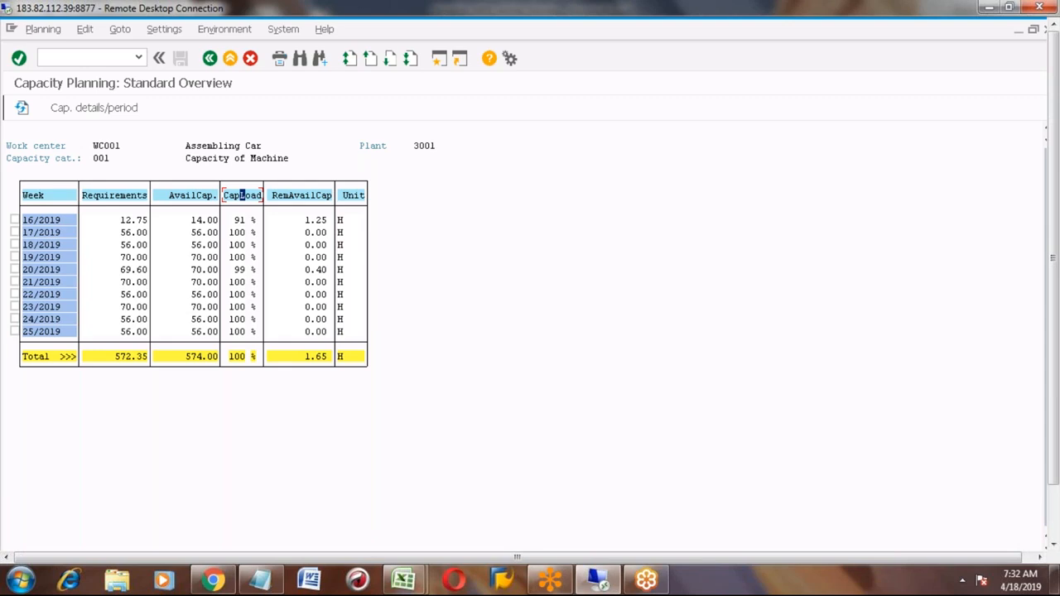
Switch to the Excel notes and review the Capacity Evaluation and Capacity leveling steps in rows 326 to 330
{"action": "left_click", "coordinate": [405, 582]}
{"action": "left_click", "coordinate": [447, 518]}
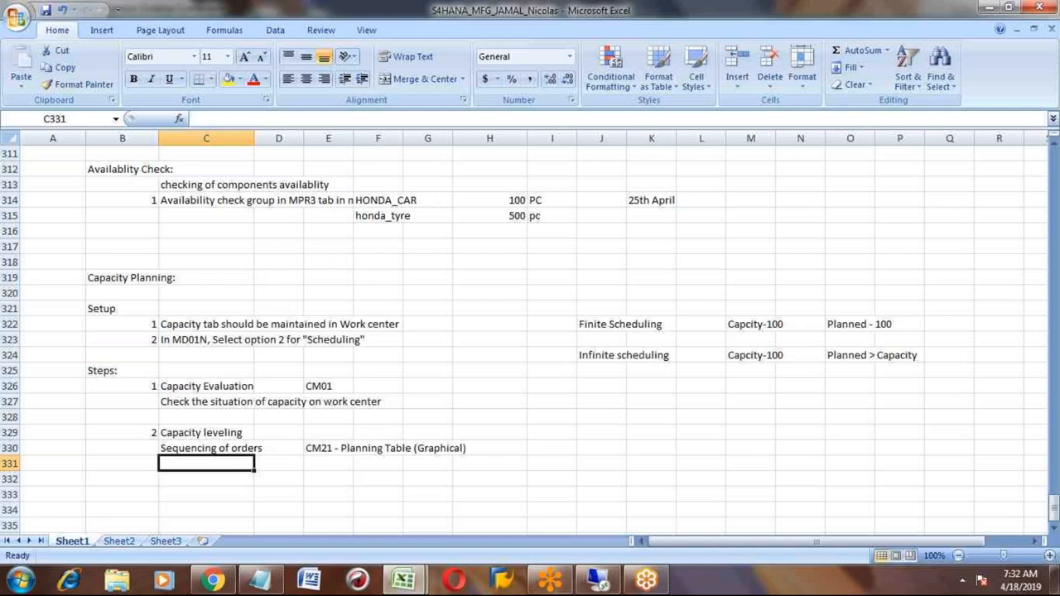
{"action": "left_click", "coordinate": [206, 432]}
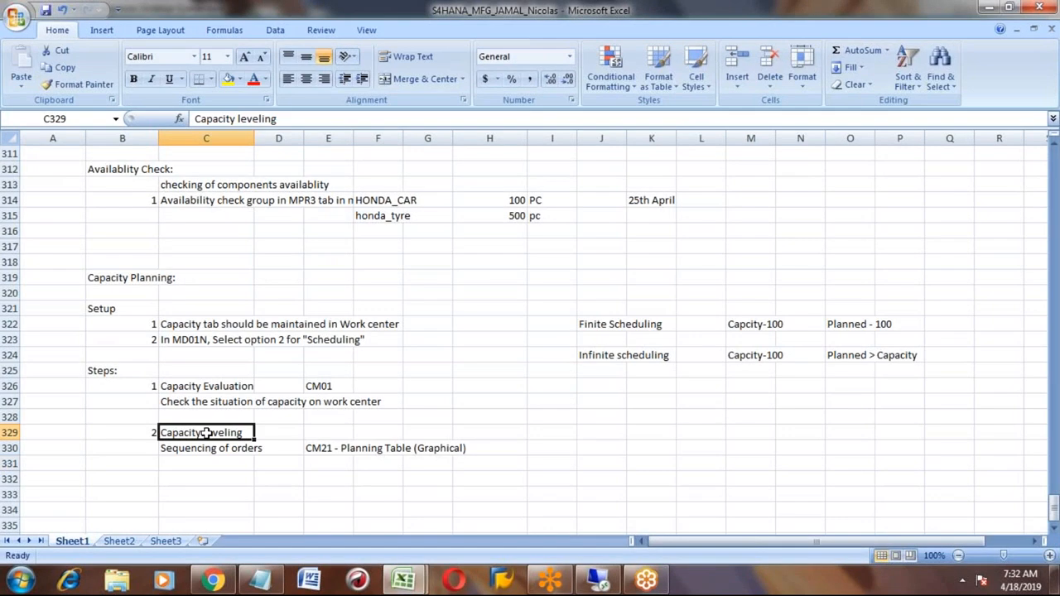
{"action": "left_click", "coordinate": [195, 386]}
{"action": "left_click", "coordinate": [199, 434]}
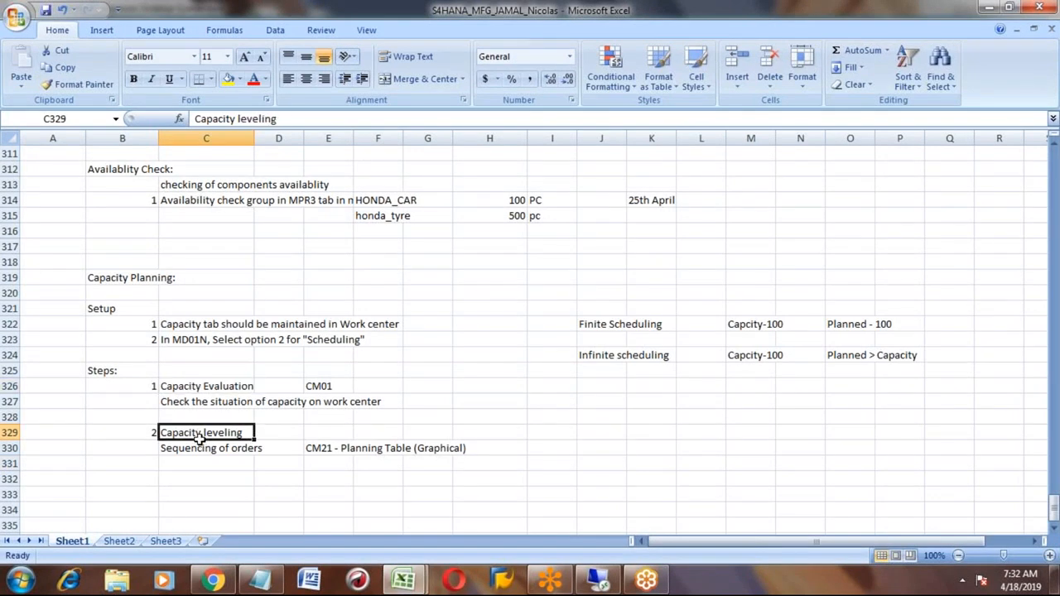
{"action": "left_click", "coordinate": [210, 386]}
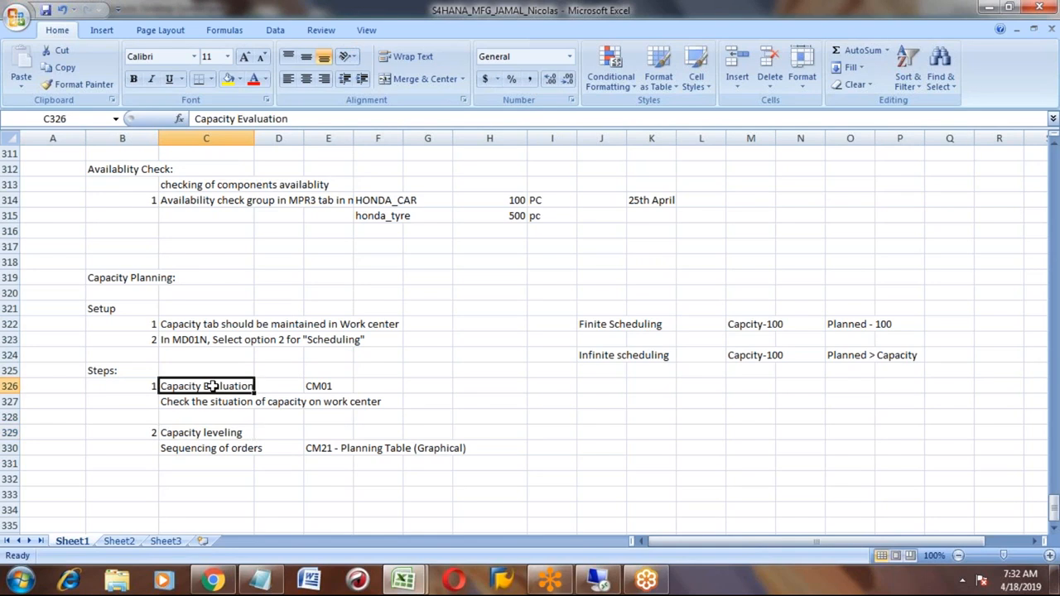
{"action": "left_click", "coordinate": [214, 402]}
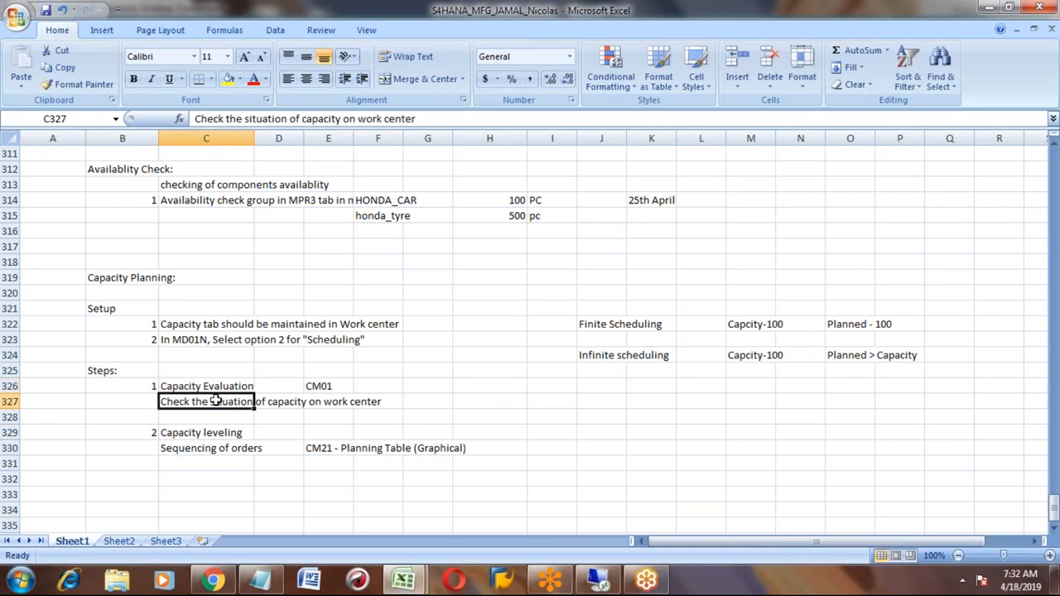
{"action": "left_click", "coordinate": [211, 432]}
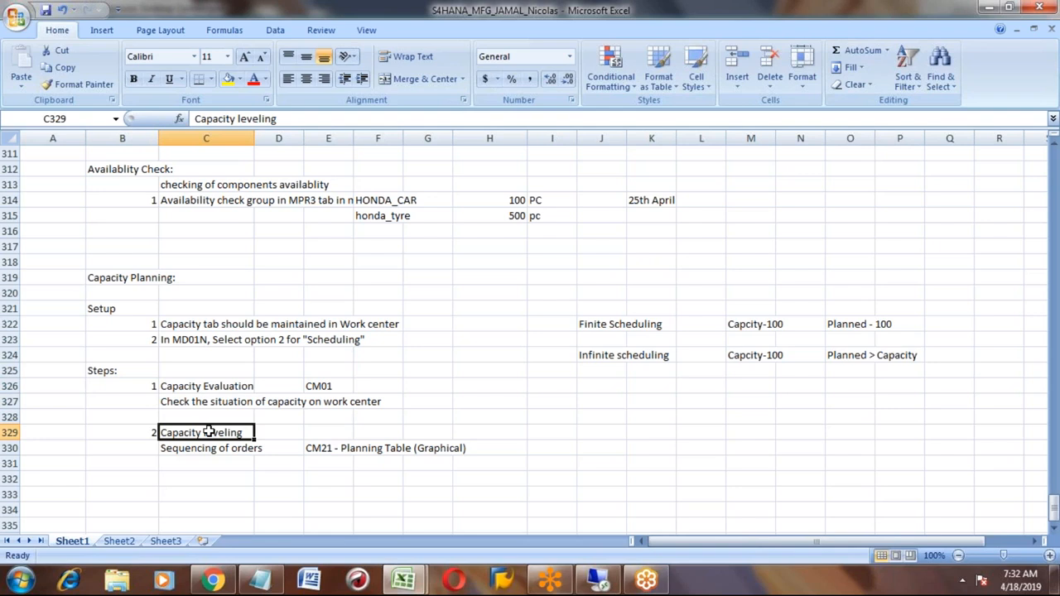
{"action": "left_click", "coordinate": [212, 451]}
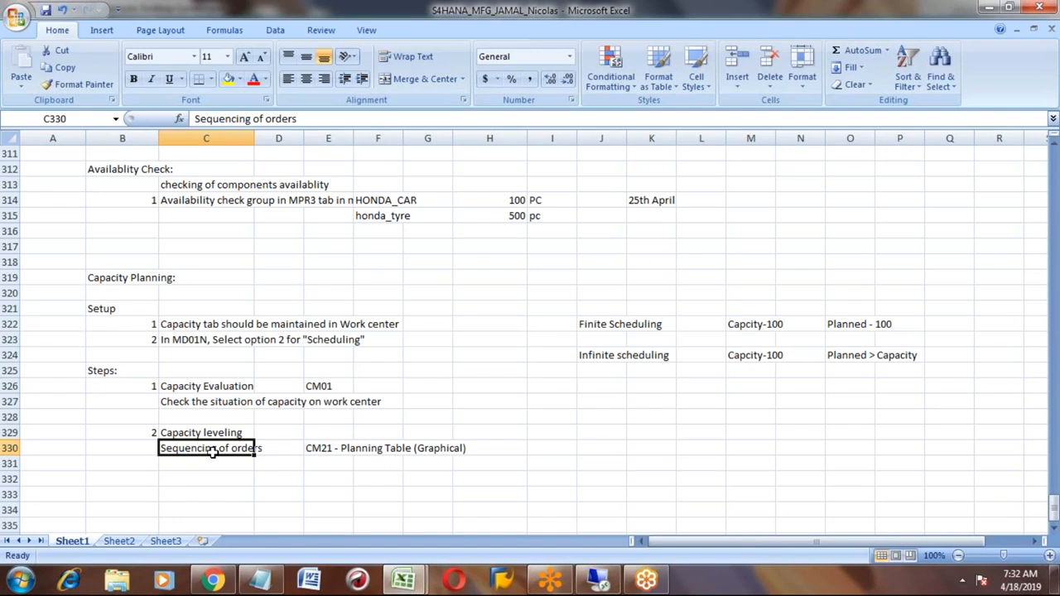
{"action": "left_click", "coordinate": [218, 385]}
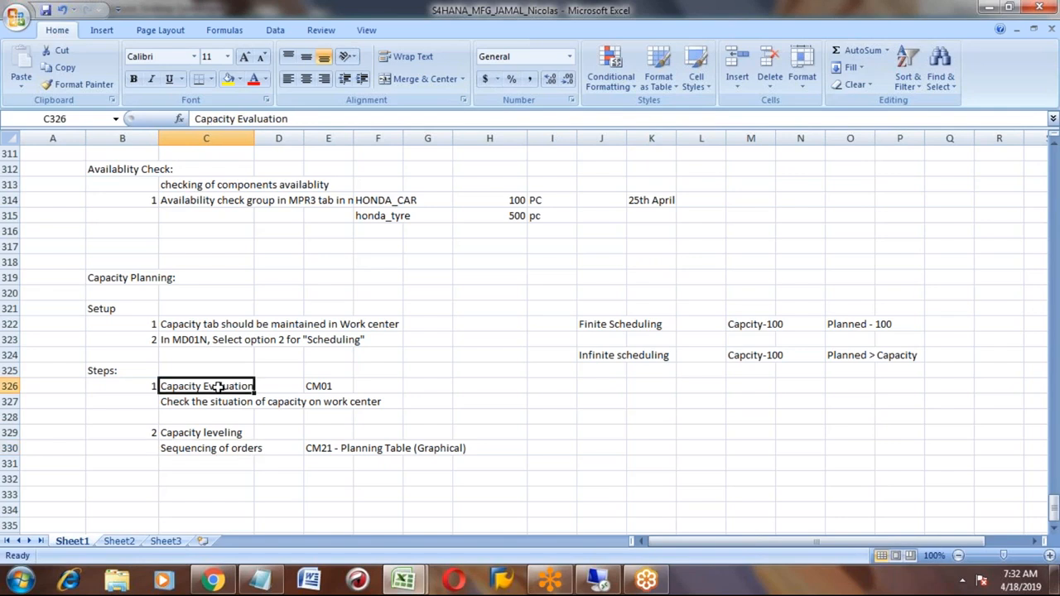
{"action": "left_click", "coordinate": [204, 432]}
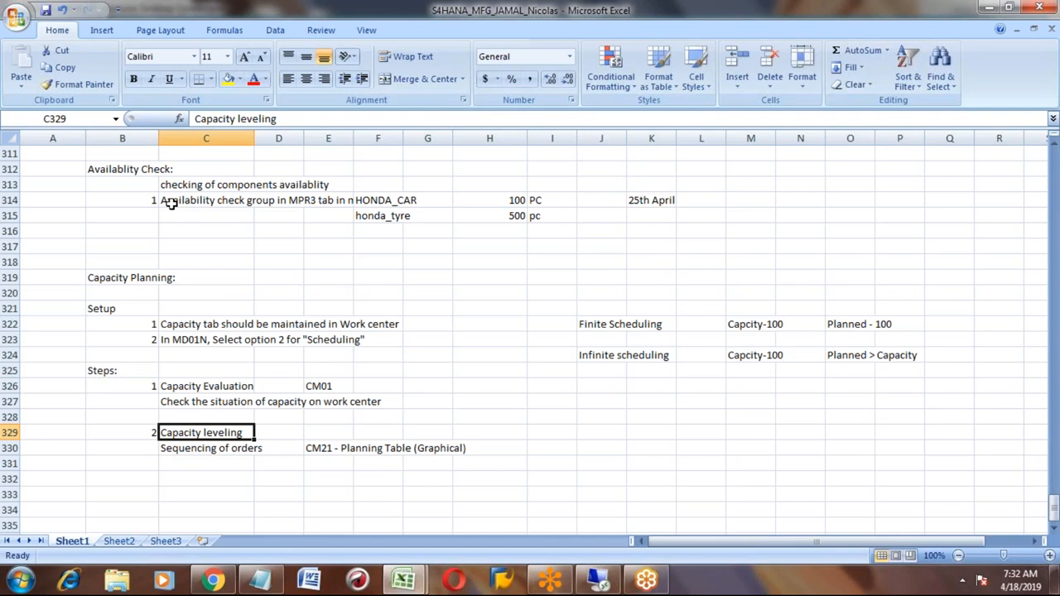
Fill the "Availablity Check:" heading in B312 and the "Capacity Planning:" heading in B319 with yellow
{"action": "left_click", "coordinate": [112, 169]}
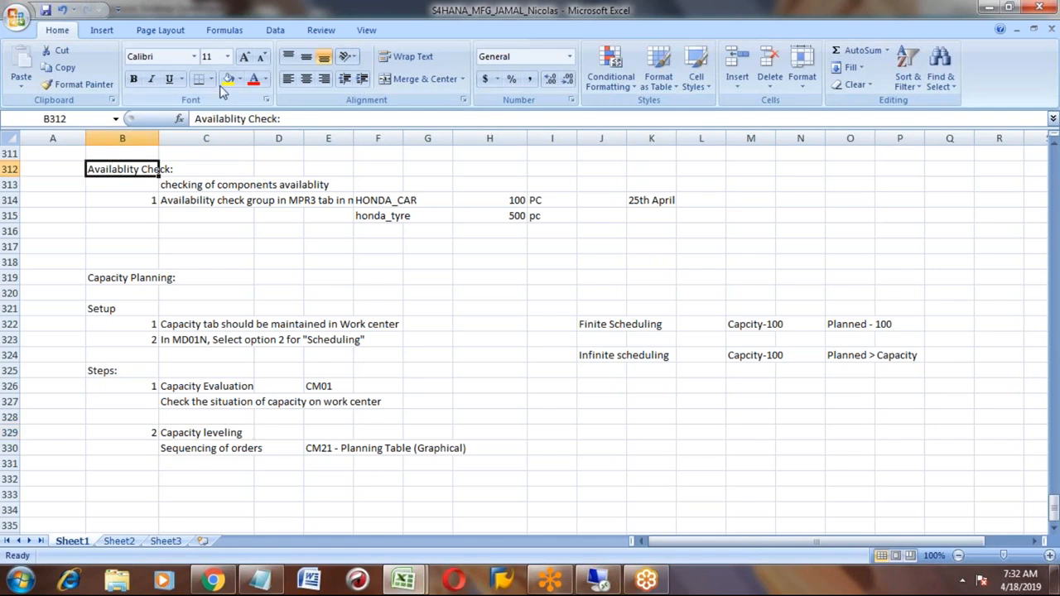
{"action": "left_click", "coordinate": [228, 78]}
{"action": "left_click", "coordinate": [116, 277]}
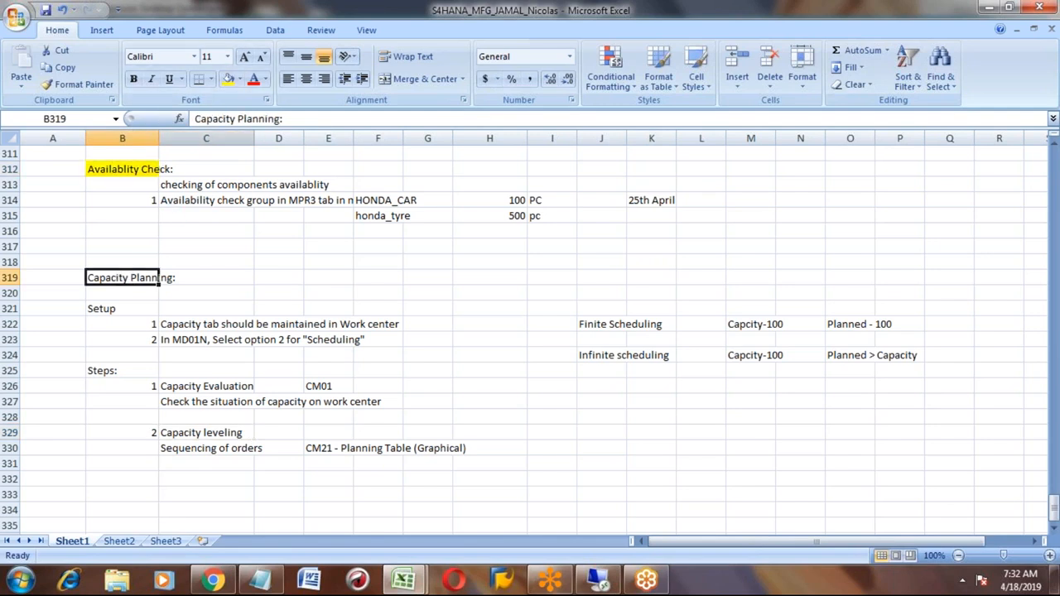
{"action": "left_click", "coordinate": [227, 78]}
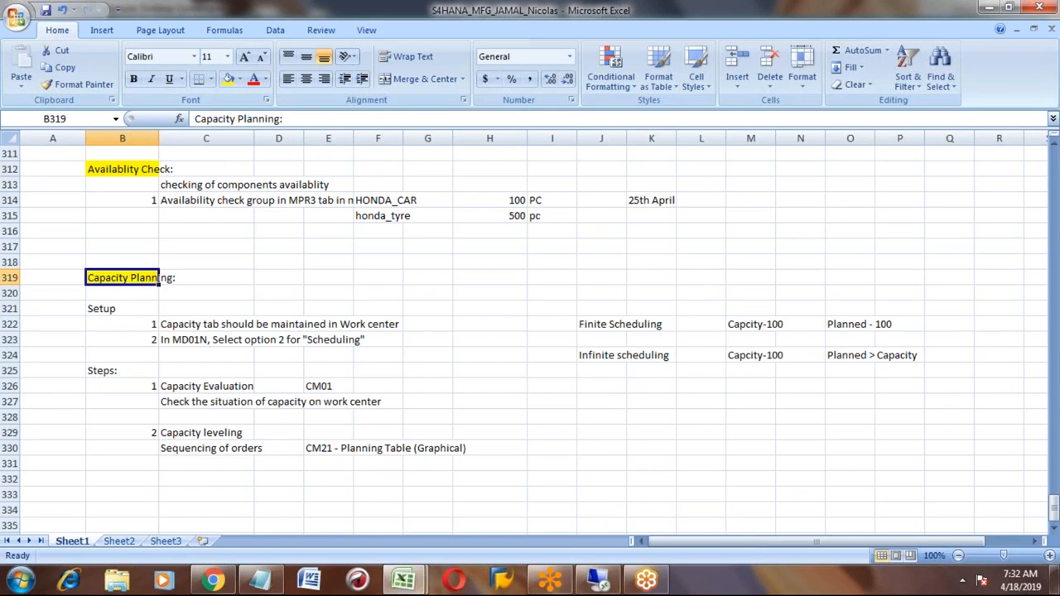
{"action": "left_click", "coordinate": [641, 18]}
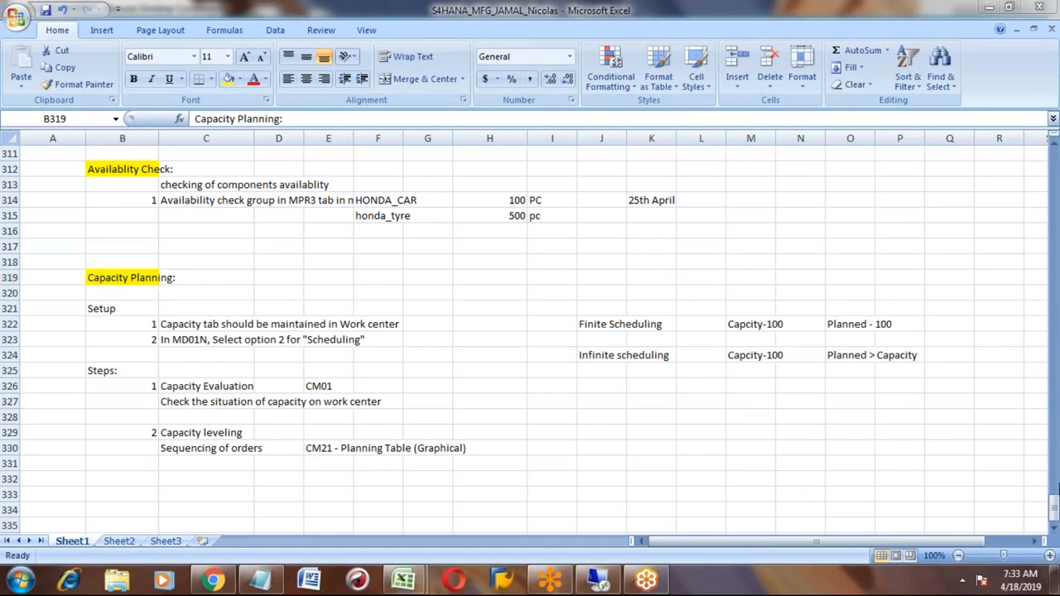